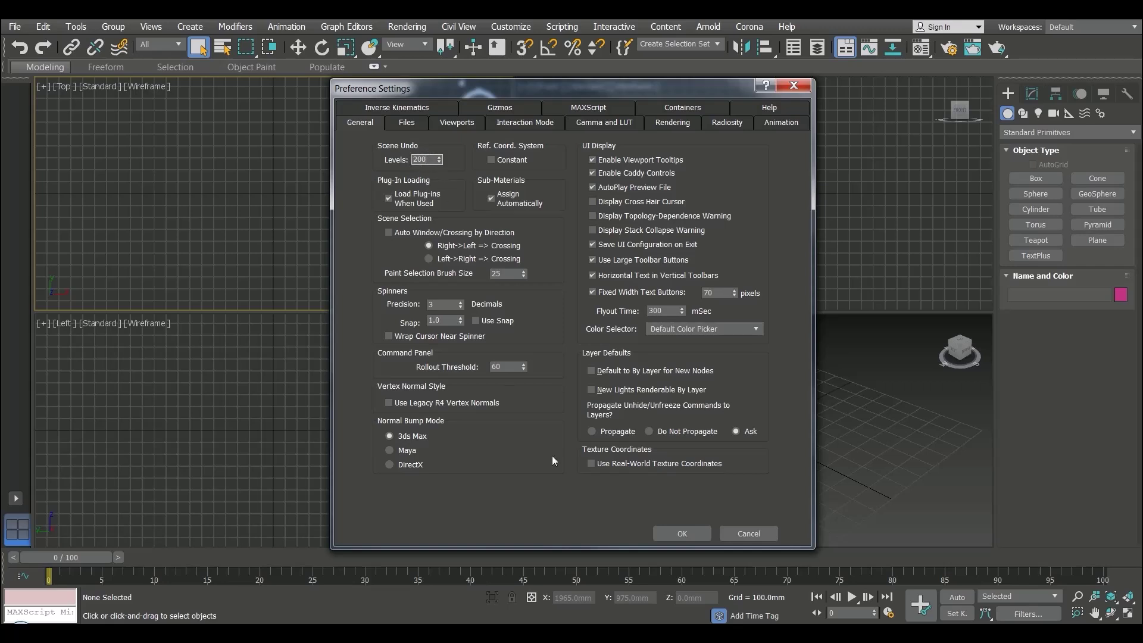
- Accept the preference settings and draw a box about 514 × 724 × 375 mm in the Perspective viewport
click(682, 534)
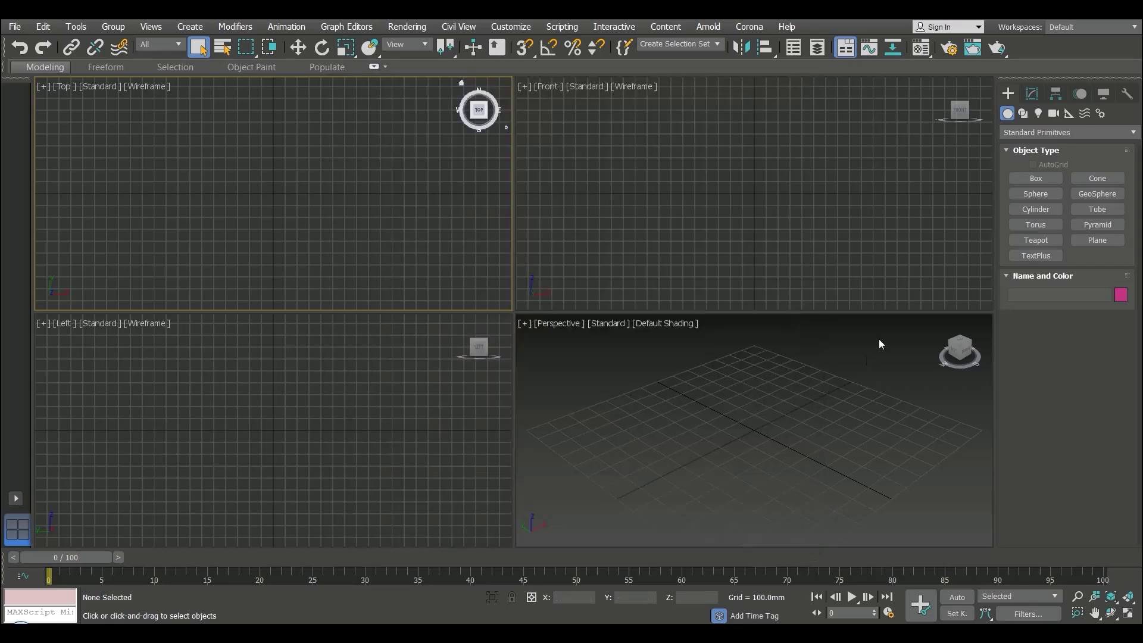
click(1035, 178)
drag(743, 382, 701, 504)
click(772, 425)
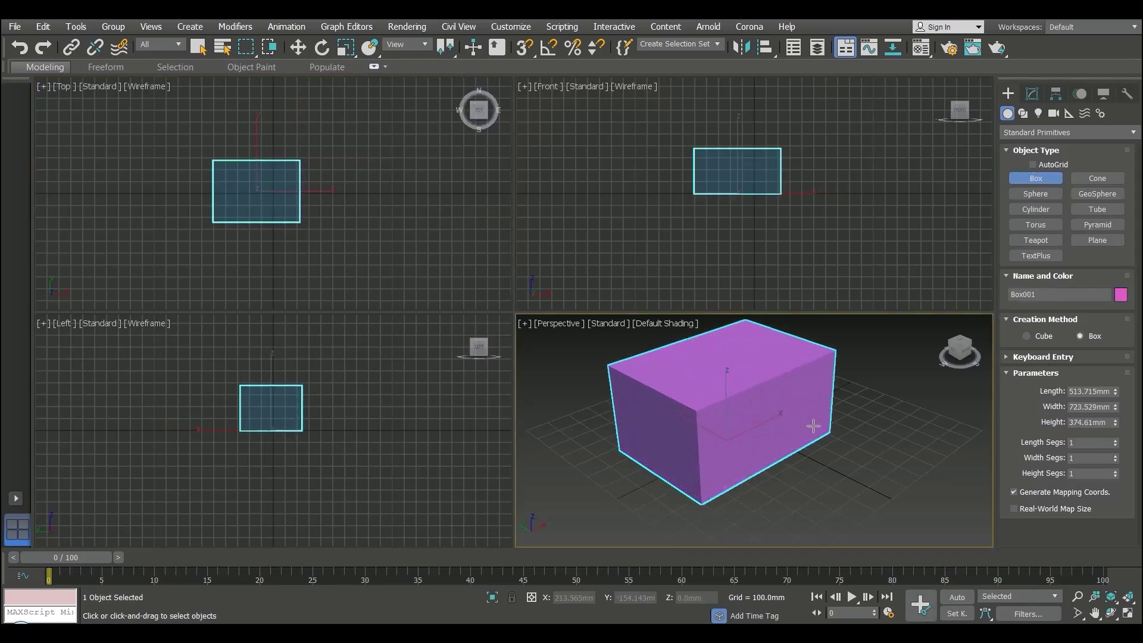
- Try moving the box in the Perspective viewport, undo the move and delete the box
right_click(812, 426)
right_click(714, 324)
click(726, 339)
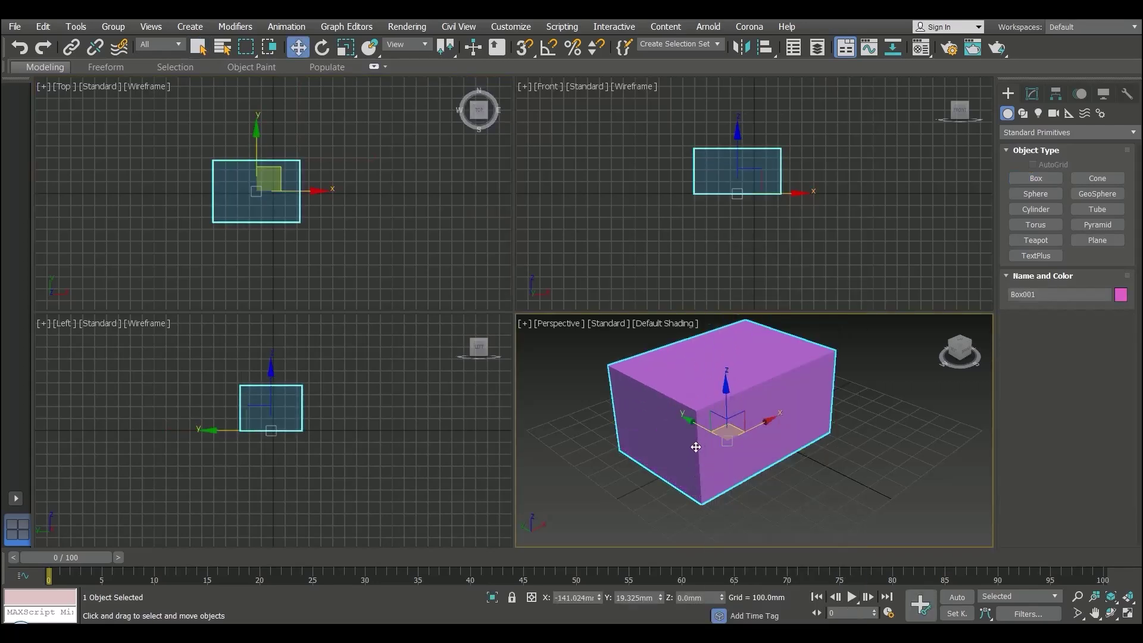
drag(700, 422, 766, 462)
key(ctrl+z)
key(Delete)
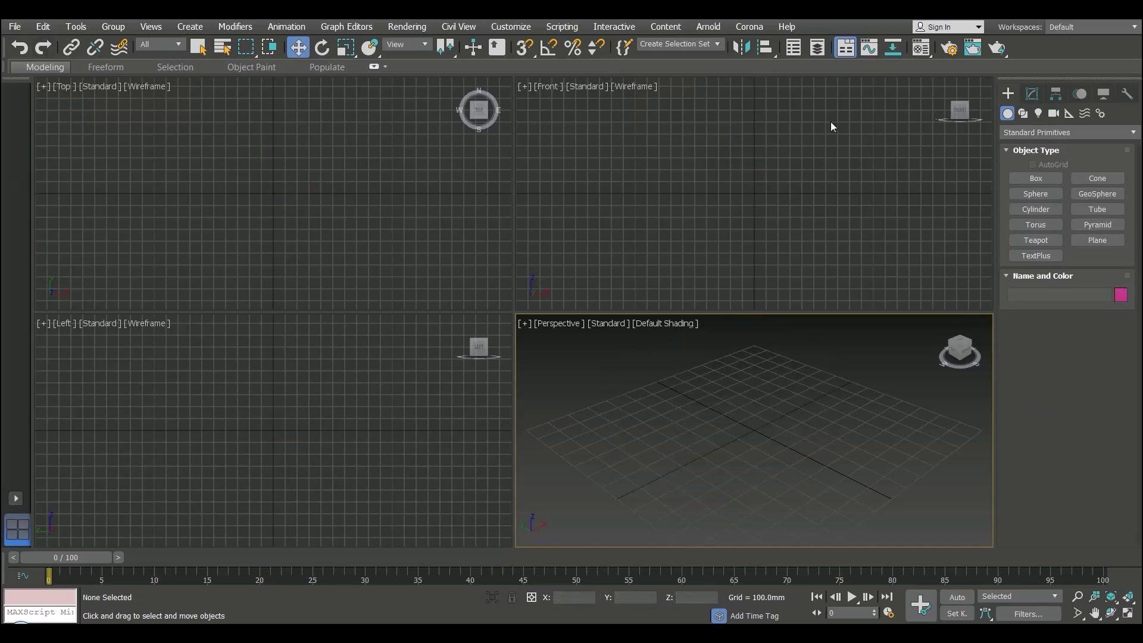
- Review the scene undo levels, the number of auto backup files and the backup interval in the preference settings
click(526, 27)
click(559, 246)
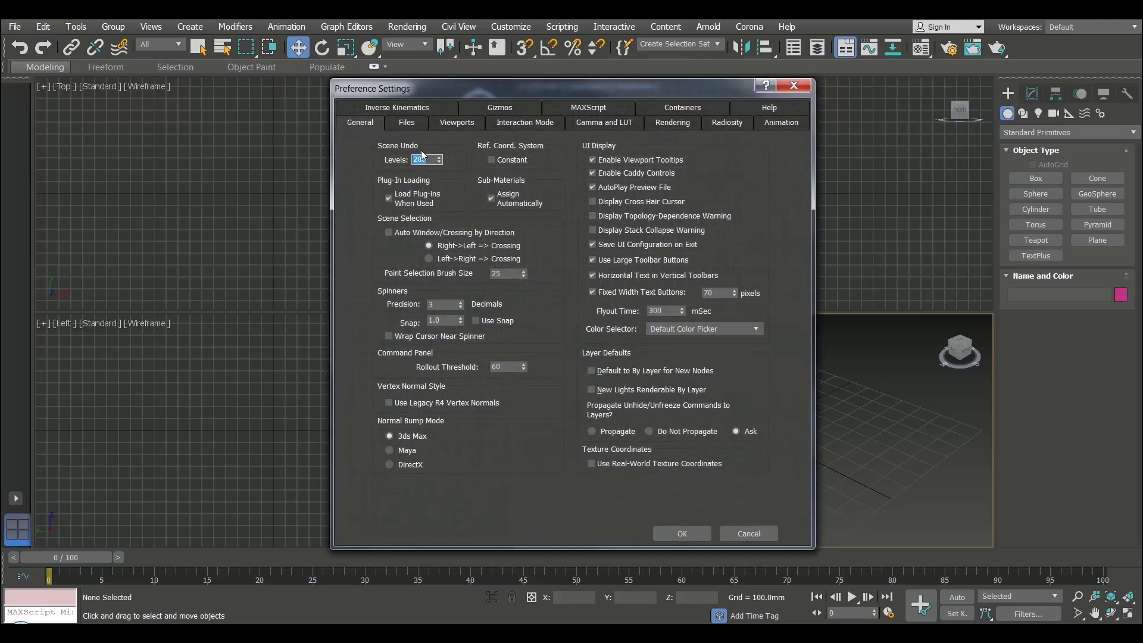
click(430, 161)
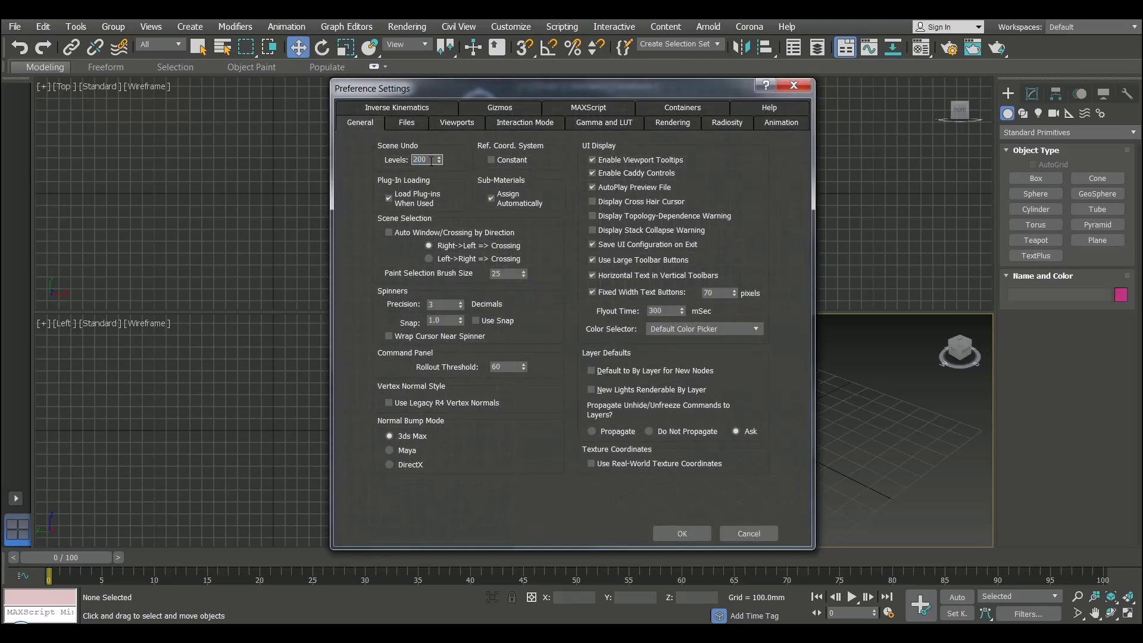
click(409, 123)
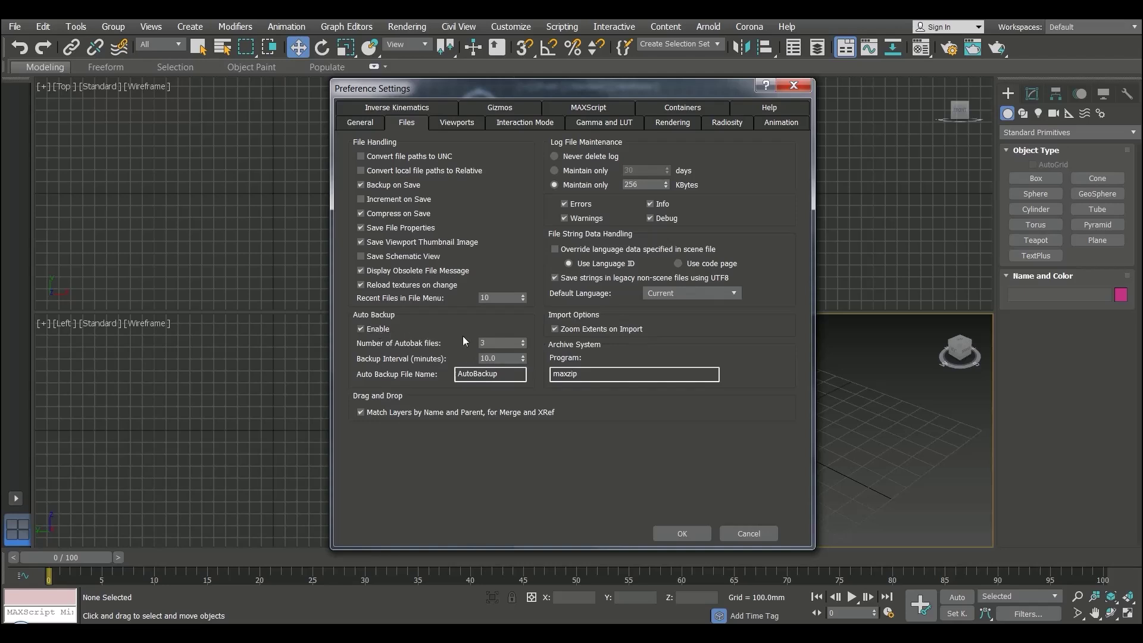
click(506, 343)
drag(505, 358, 464, 358)
click(785, 91)
- Draw a box about 426 mm long, 639 mm wide and 484 mm high in the Perspective viewport
click(1029, 183)
drag(779, 386, 747, 471)
click(717, 373)
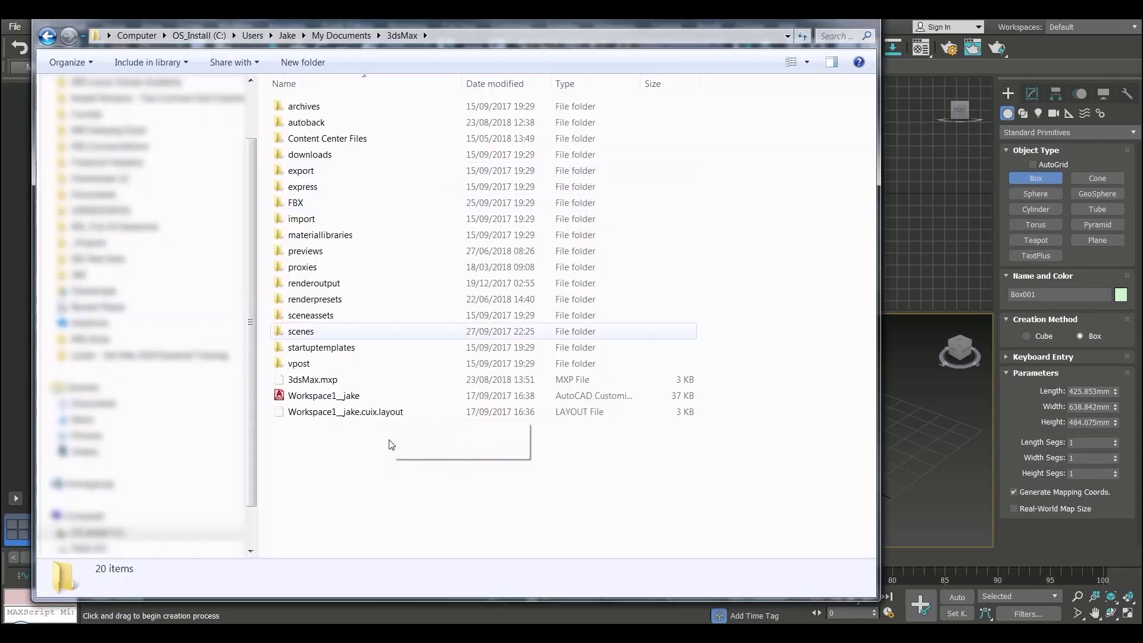
- In Windows Explorer, open the autoback folder inside 3dsMax, sort its files by date modified and select the first one
double_click(369, 122)
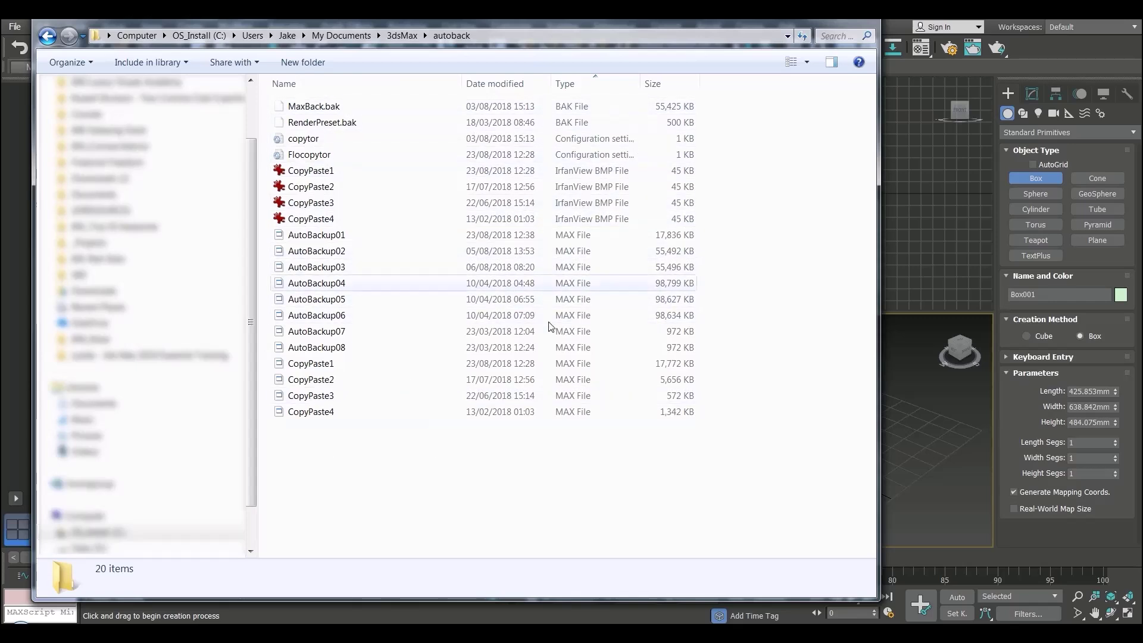
click(503, 84)
click(447, 106)
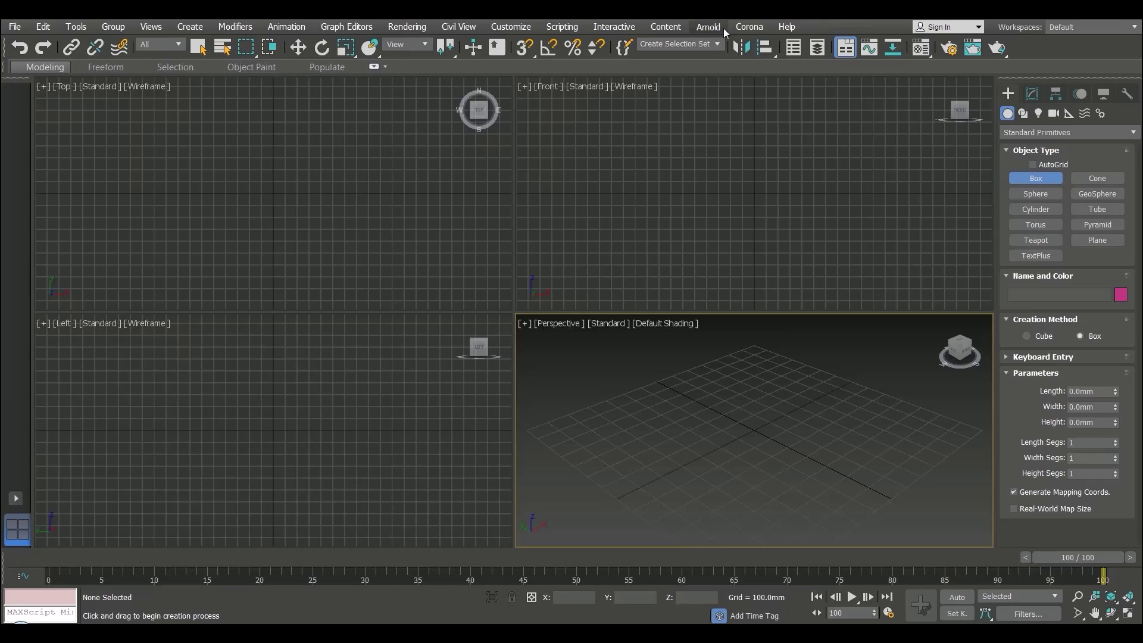
click(15, 27)
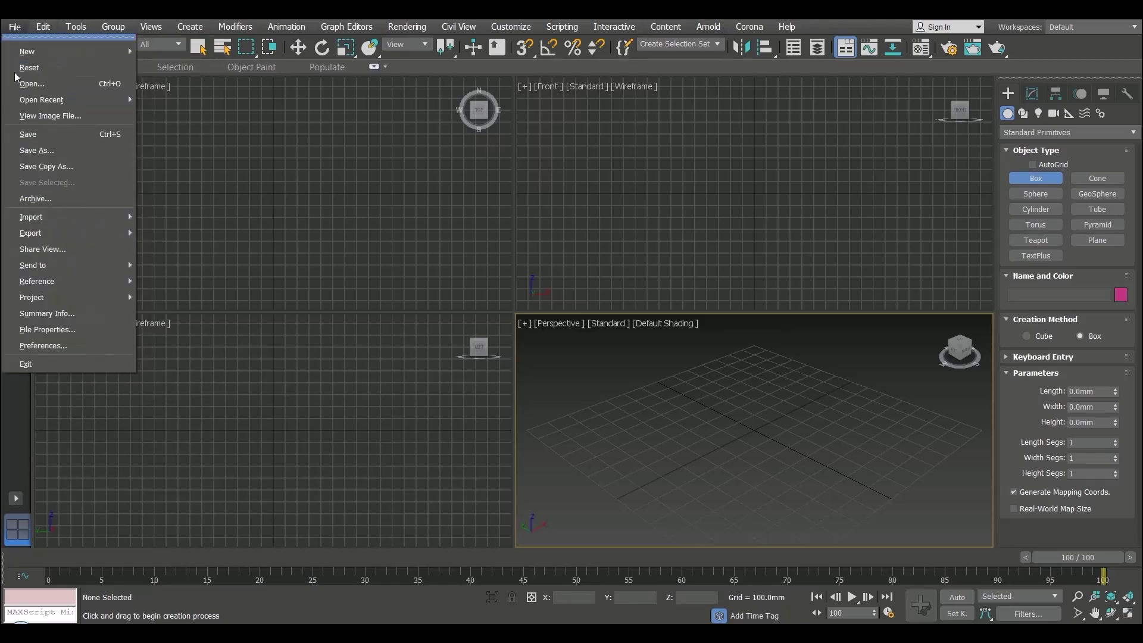
mouse_move(29, 50)
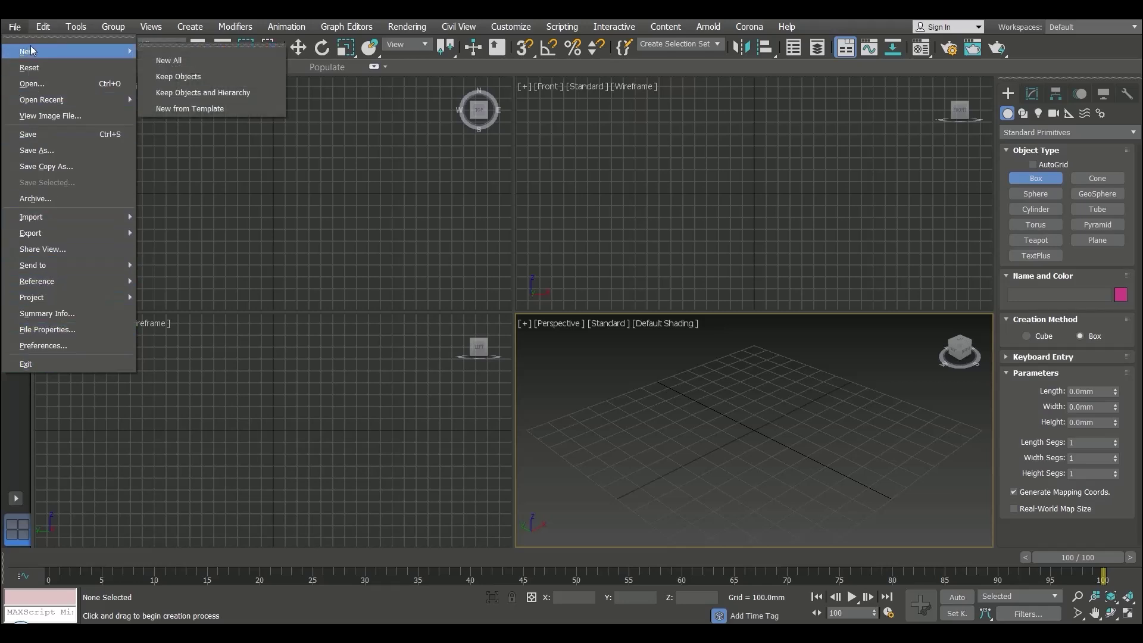
mouse_move(76, 27)
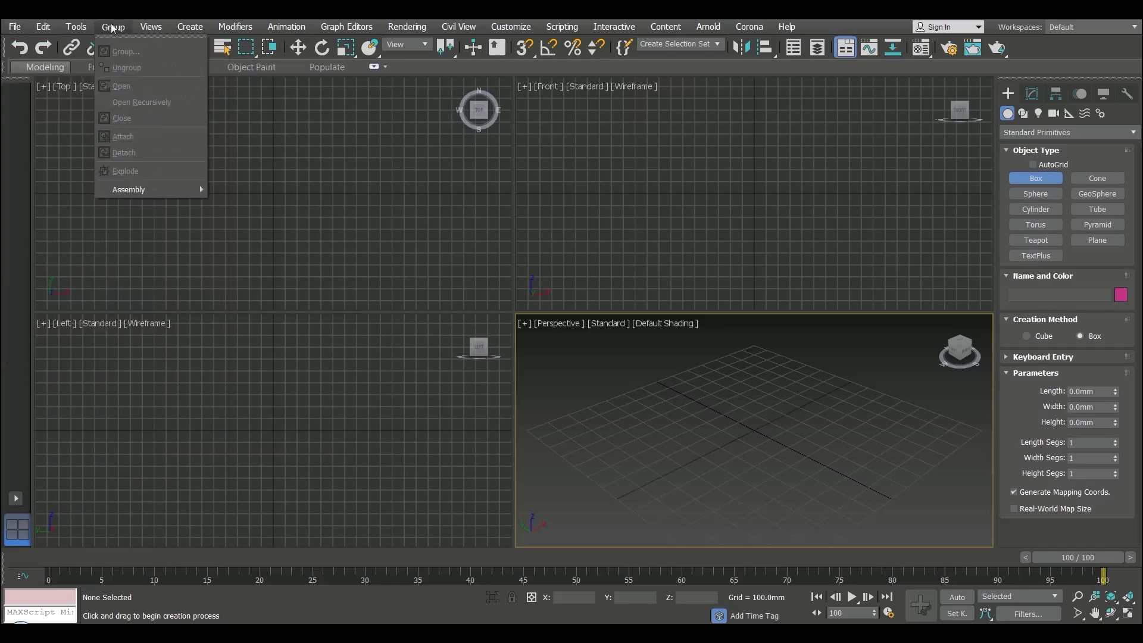
click(115, 77)
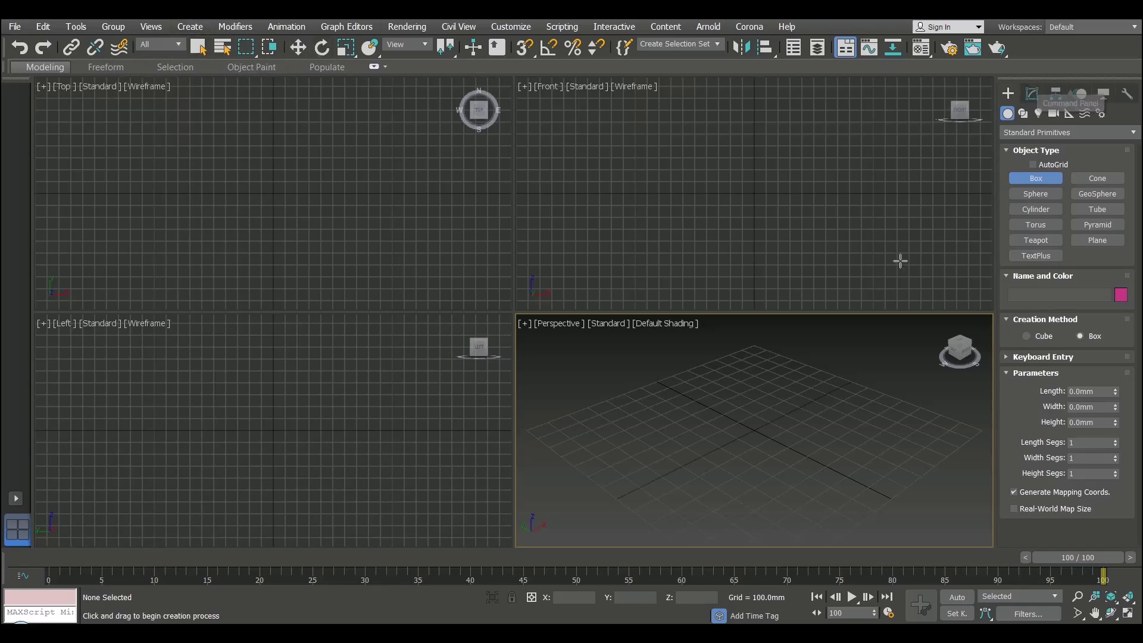
- Widen the command panel to two columns and expand the box's Keyboard Entry options
drag(996, 208, 830, 180)
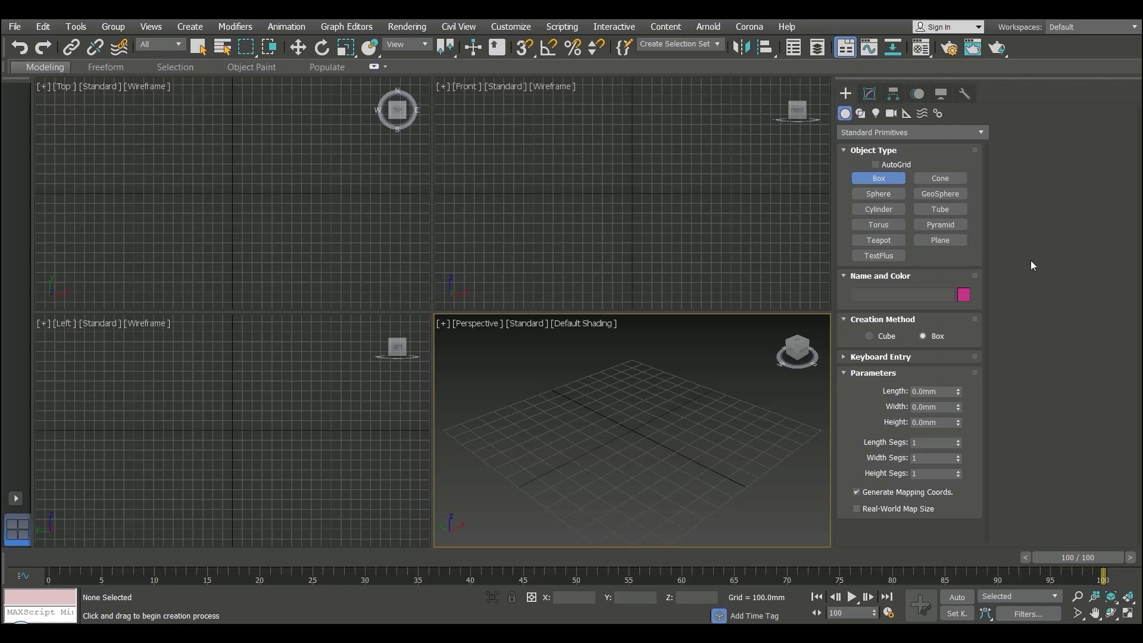
click(845, 359)
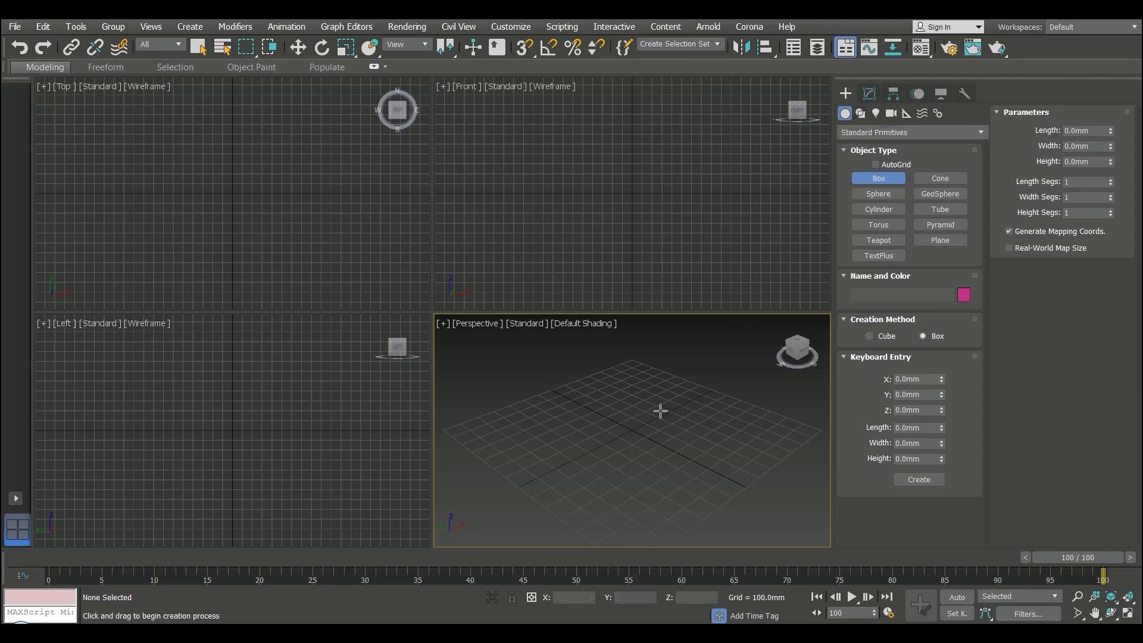
- View the Modify settings in the command panel and return to the Create settings
click(869, 93)
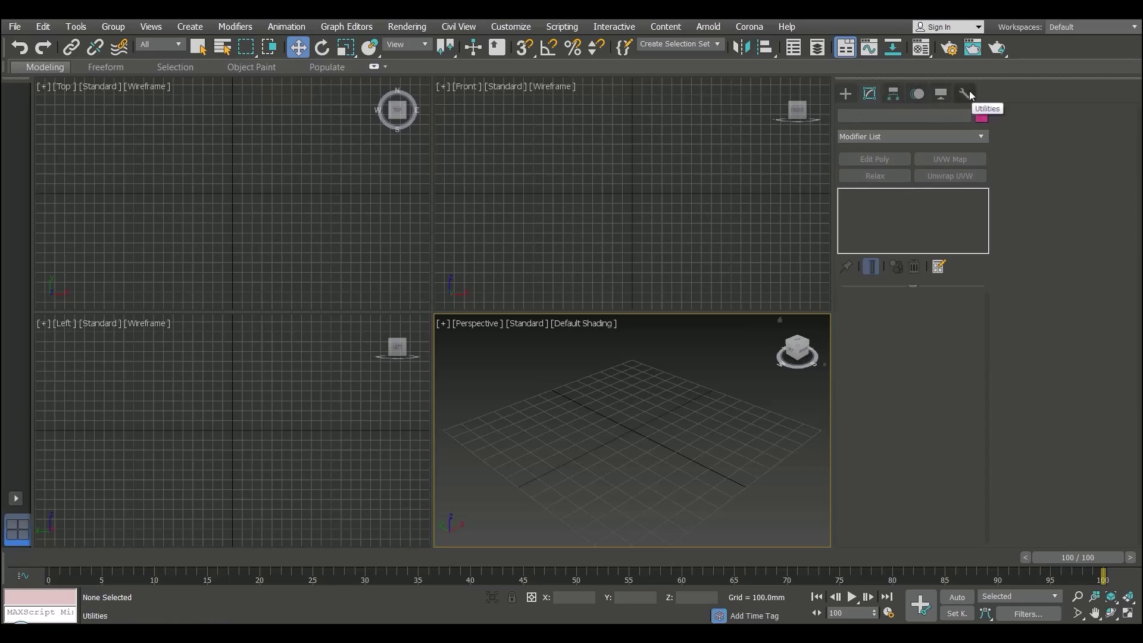
click(845, 94)
click(871, 96)
click(845, 93)
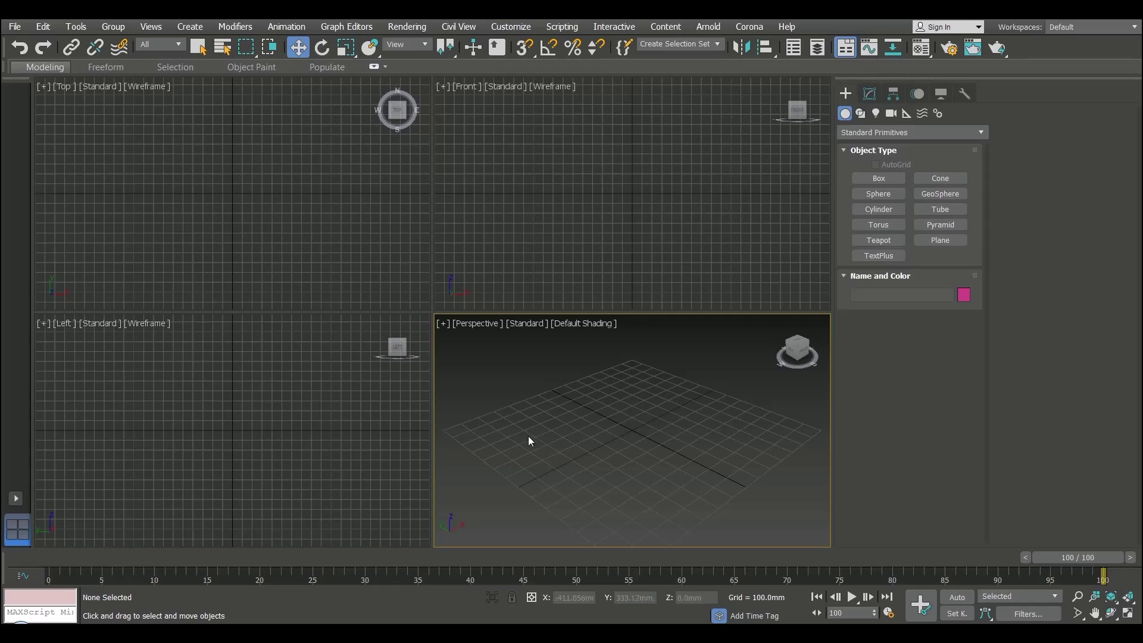
- Draw a box about 347 × 828 × 491 mm in the Perspective viewport and activate the Move tool
click(877, 178)
drag(619, 478, 669, 420)
click(676, 390)
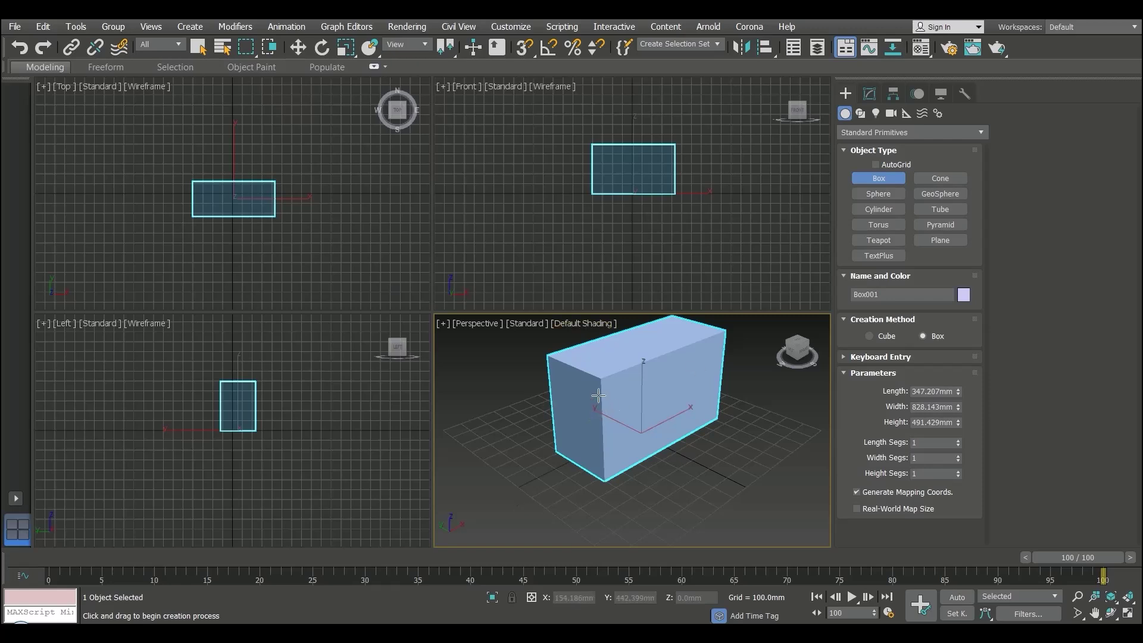
key(w)
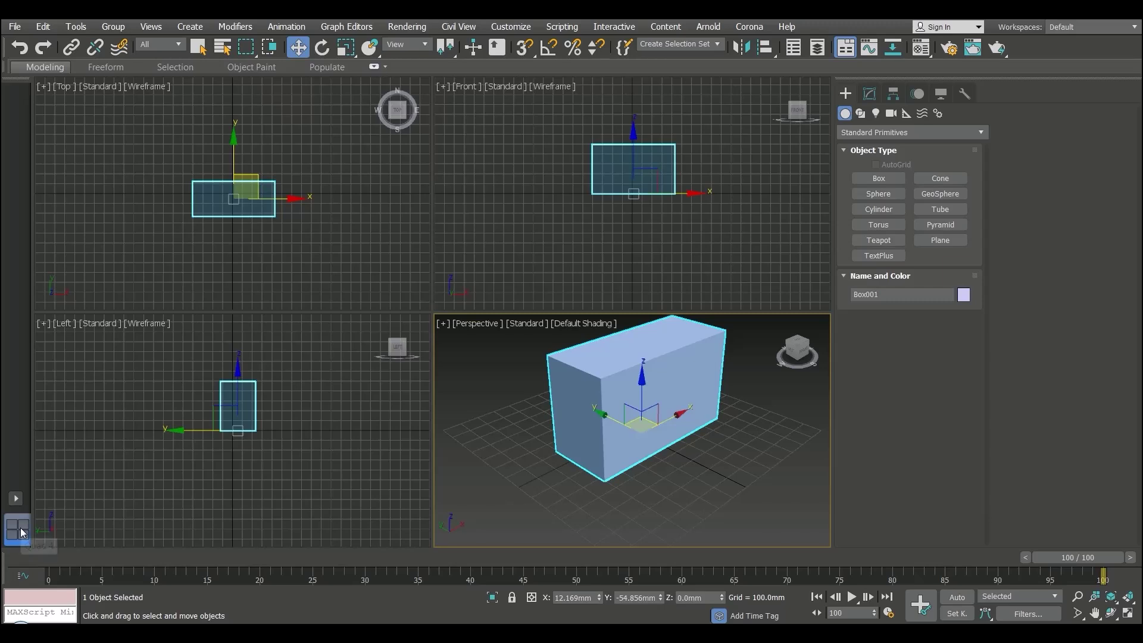
- Add a viewport layout with two stacked views beside one tall view, and return to the four-view layout
click(20, 497)
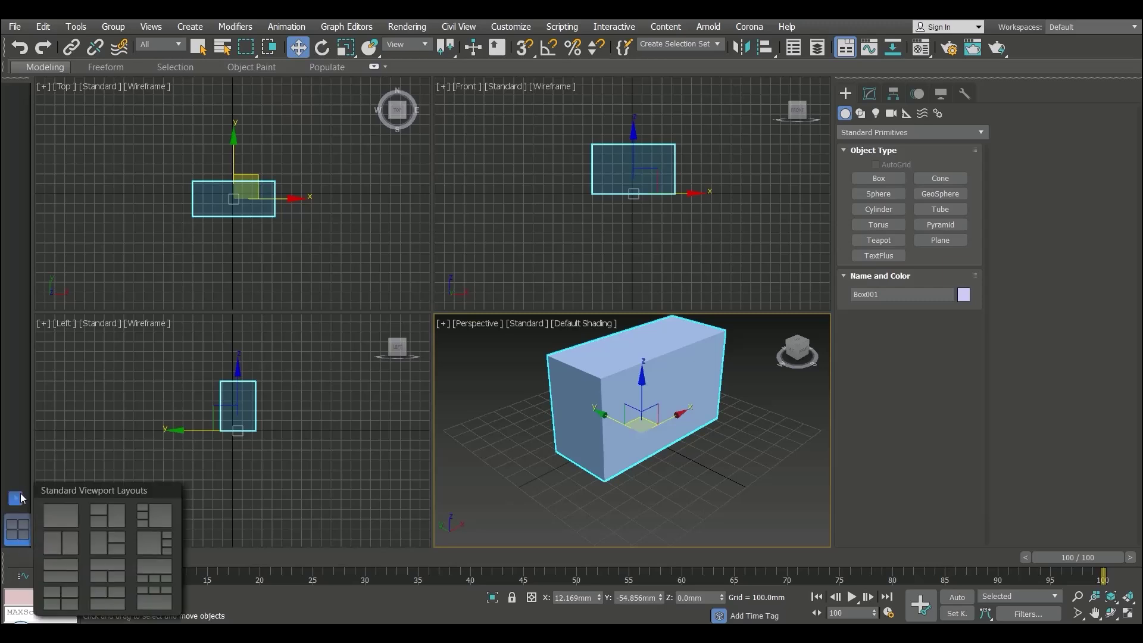
click(107, 515)
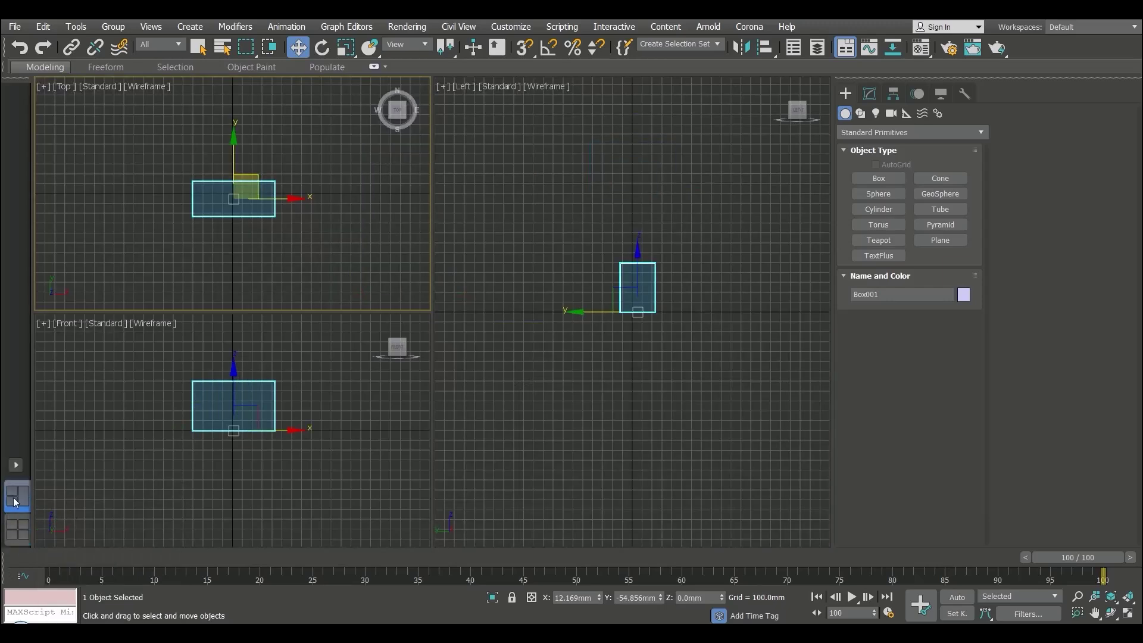
click(12, 527)
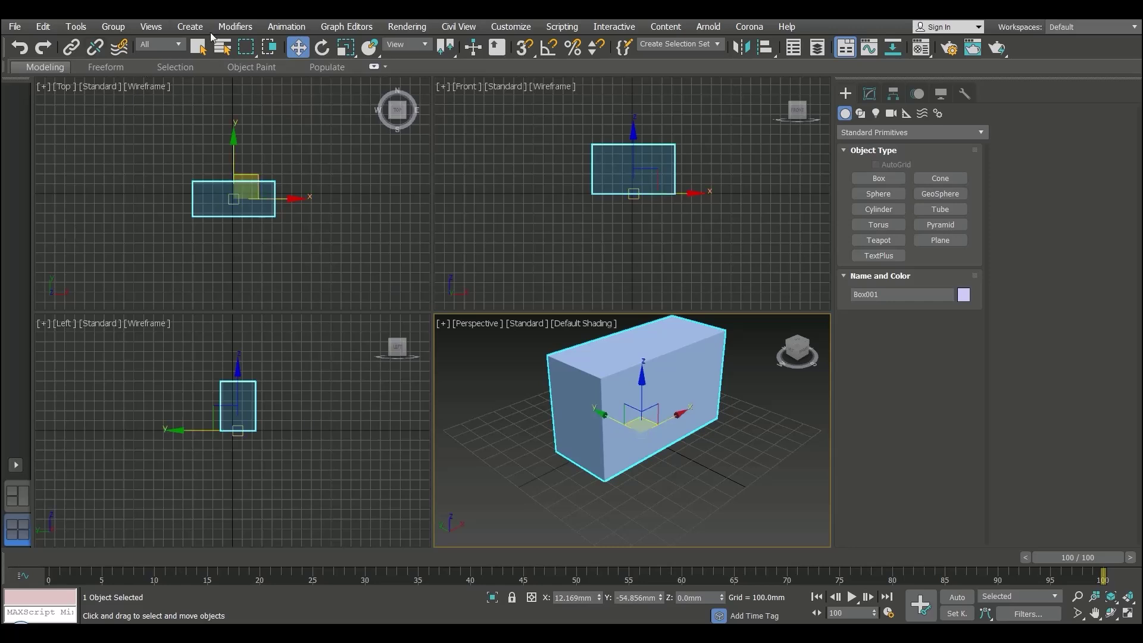
- Expand the modeling ribbon, reselect the box to view its Polygon Modeling tools, and collapse the ribbon again
click(600, 237)
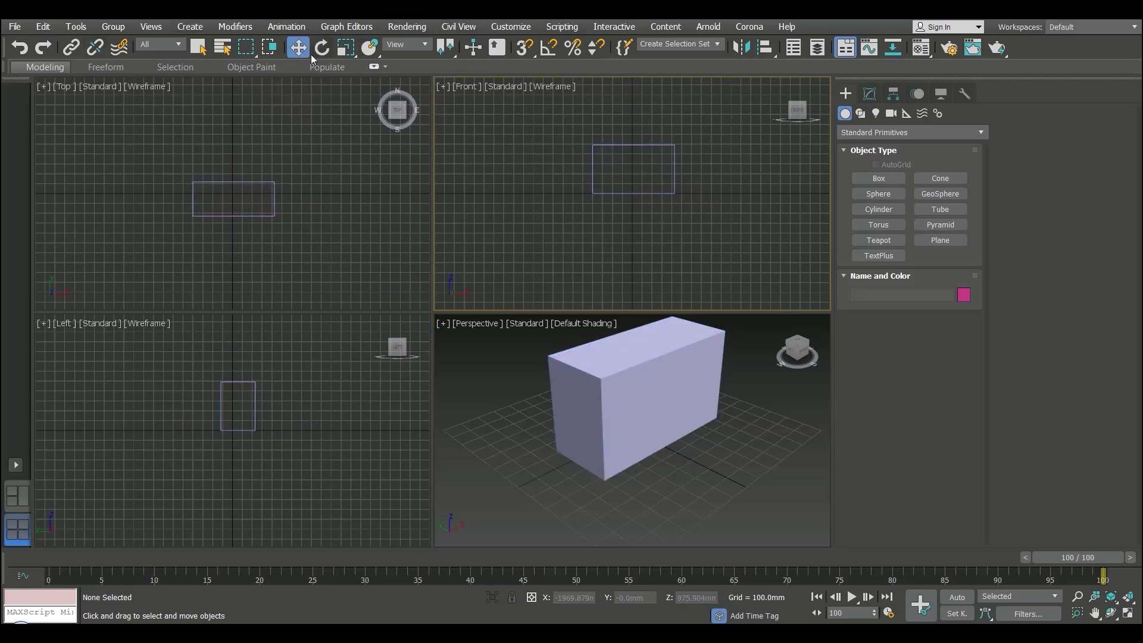
click(377, 66)
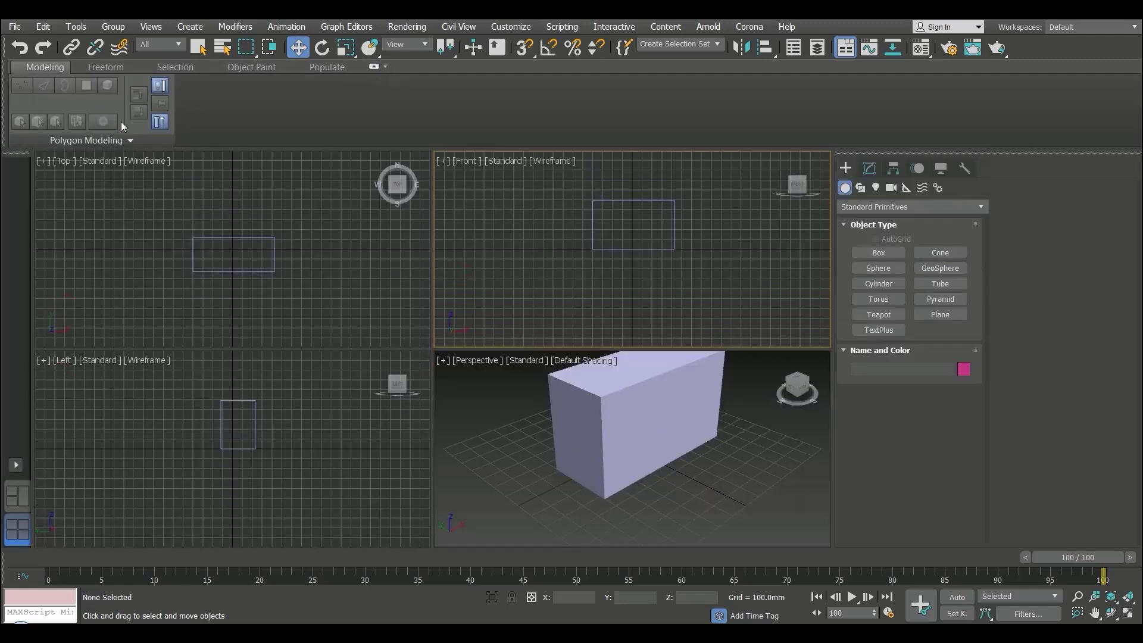
click(674, 413)
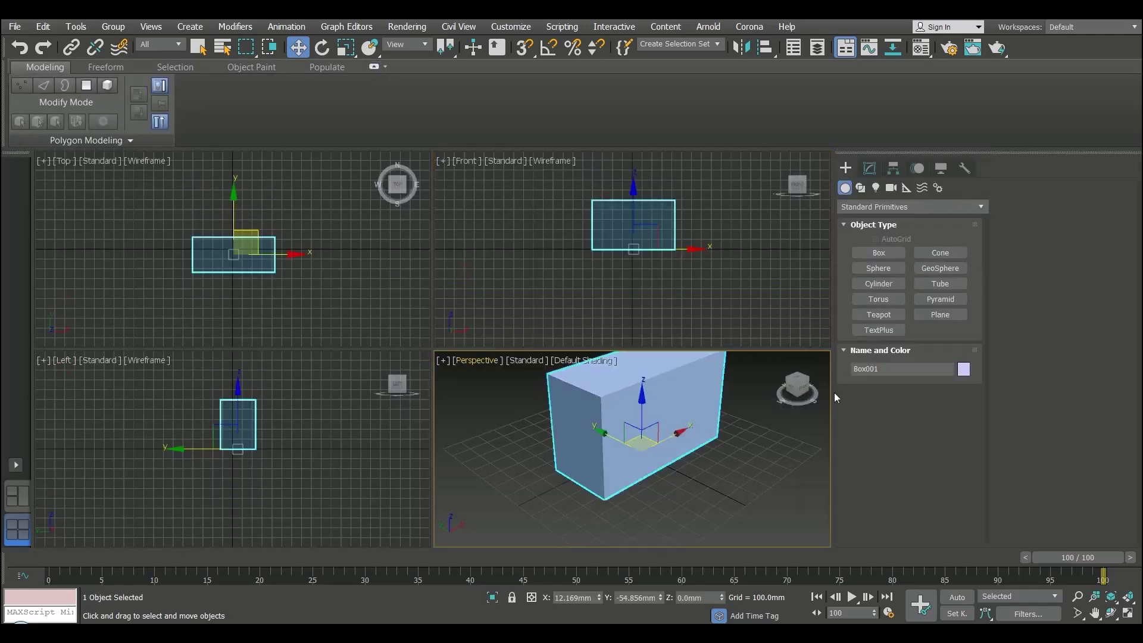
click(377, 68)
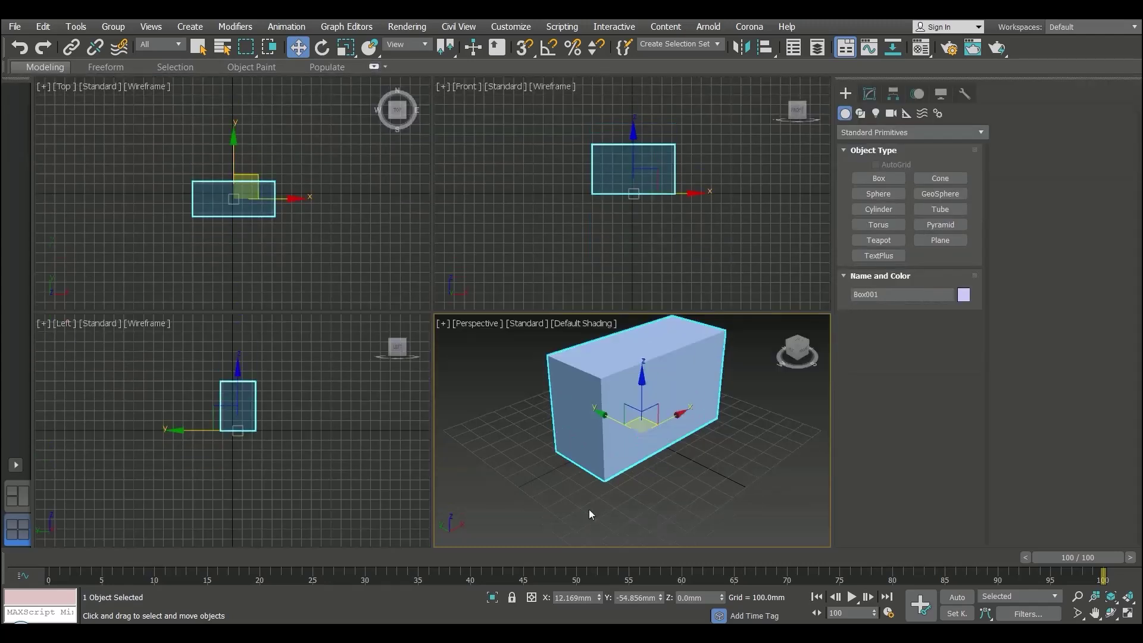
- Rewind the timeline to frame 0, play the animation and stop it
drag(1020, 579, 42, 601)
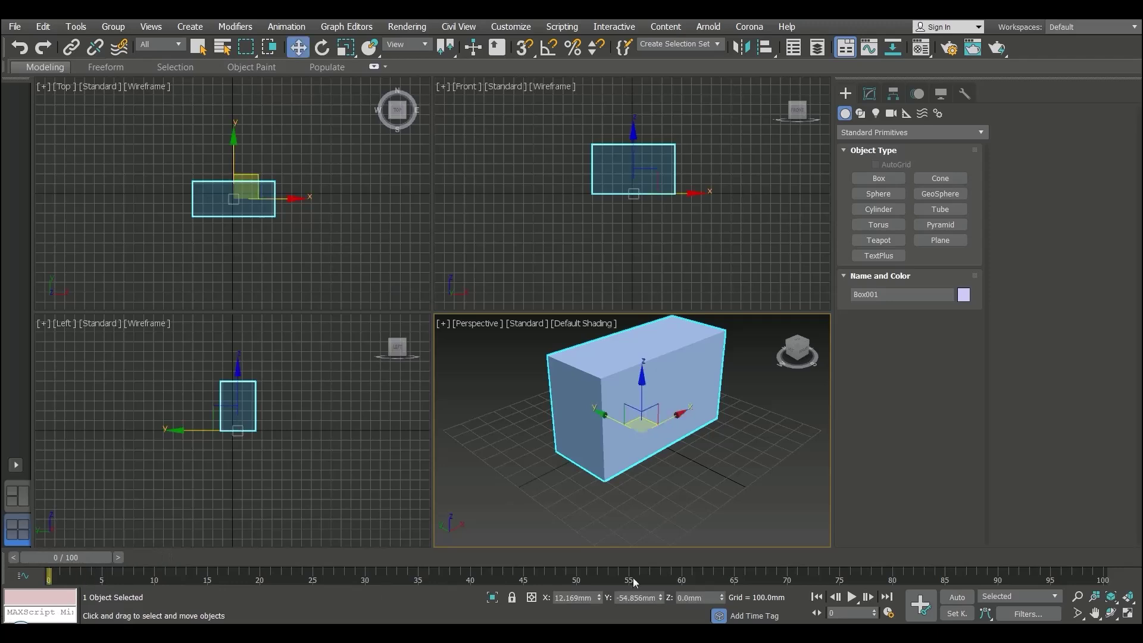
click(851, 597)
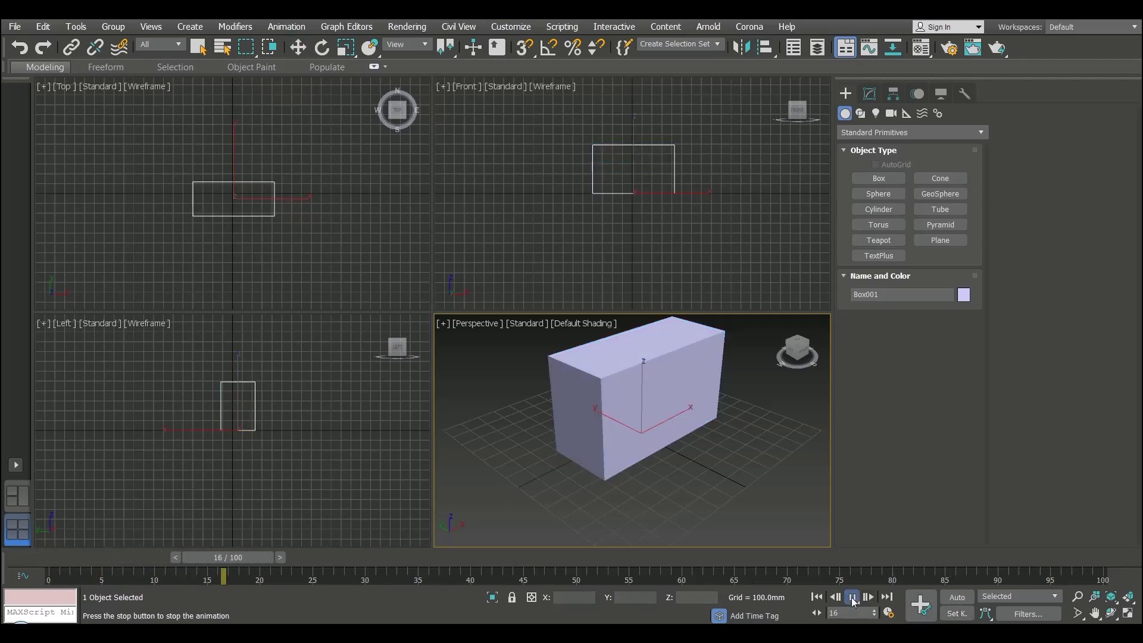
click(851, 596)
- Step the timeline back one frame at a time to frame 17
click(835, 597)
click(834, 597)
click(835, 597)
click(835, 596)
click(835, 597)
click(835, 596)
click(835, 597)
click(835, 597)
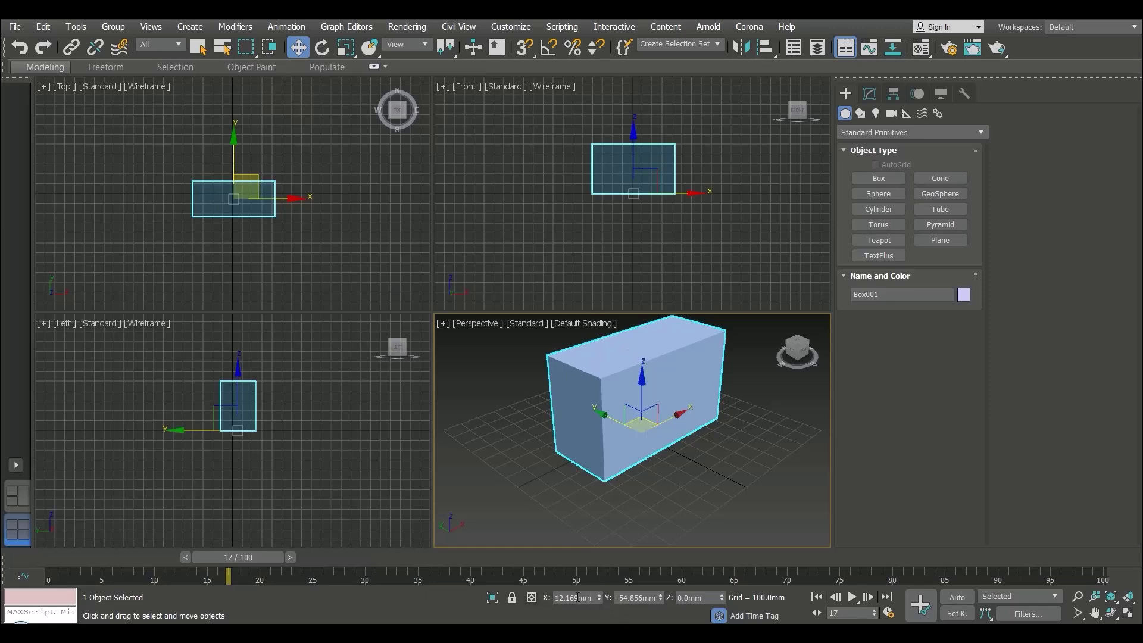
- Center the box on the grid origin by resetting its X and Y positions to 0 mm
right_click(603, 598)
drag(660, 597, 625, 613)
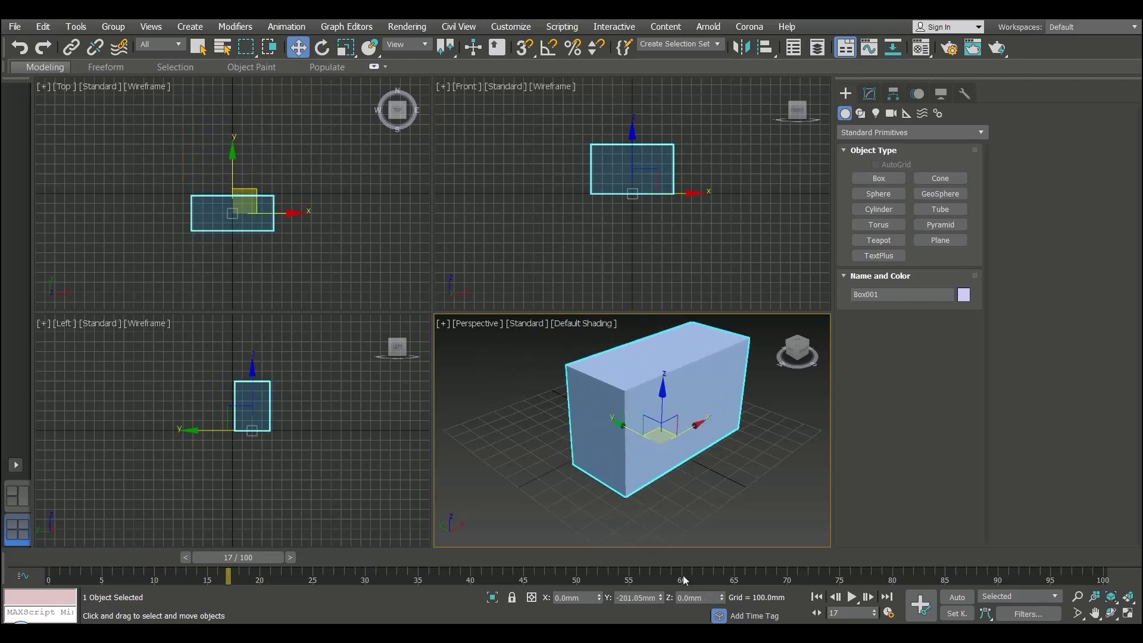
right_click(659, 598)
drag(598, 597, 582, 77)
right_click(600, 598)
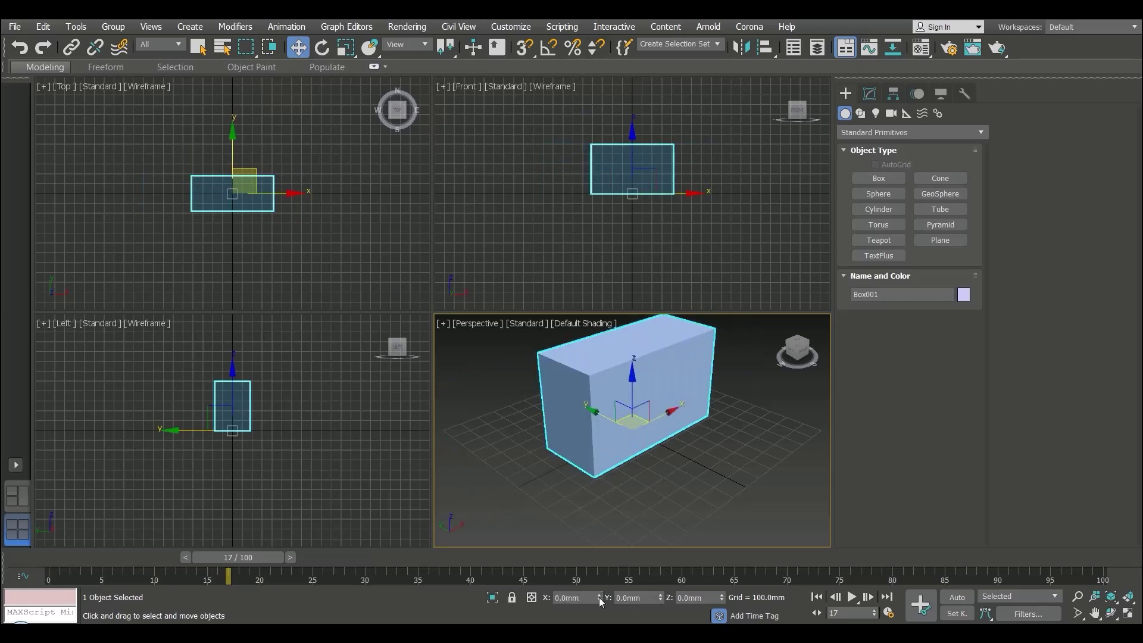
- Zoom and orbit the Perspective view around the box, and return to the Move tool
click(1078, 597)
drag(684, 420, 649, 386)
click(1111, 613)
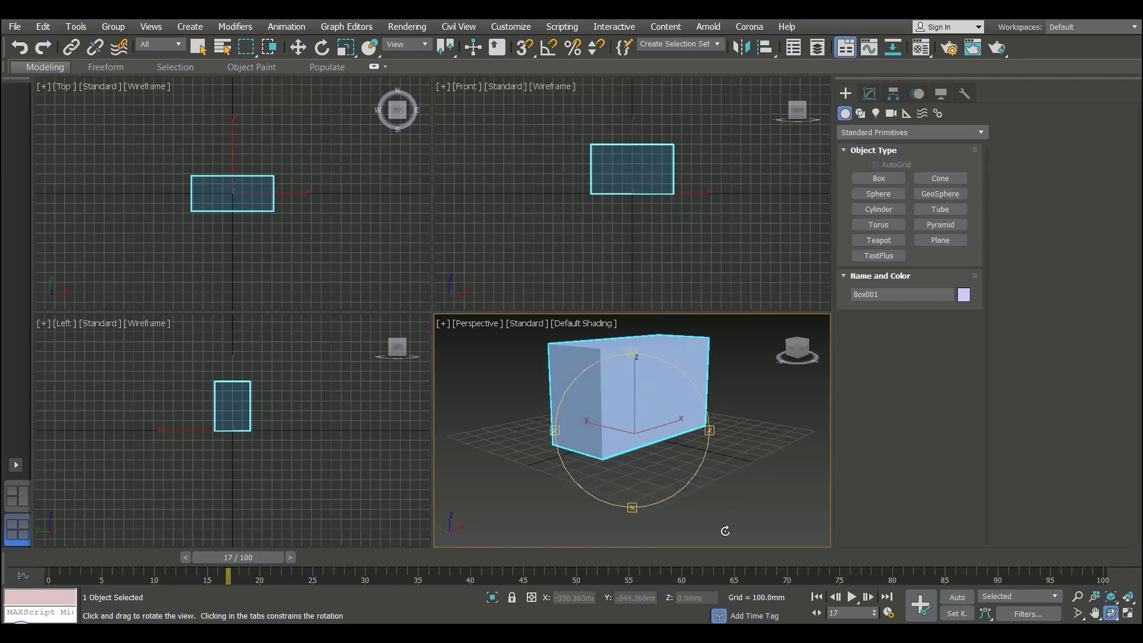
drag(768, 420, 801, 458)
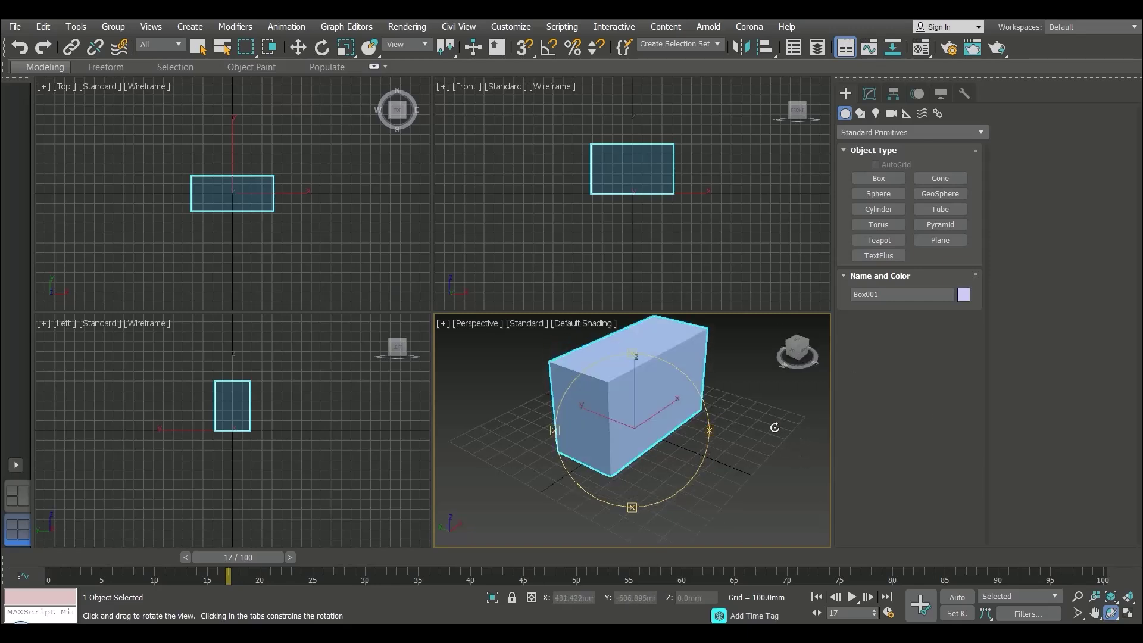
key(w)
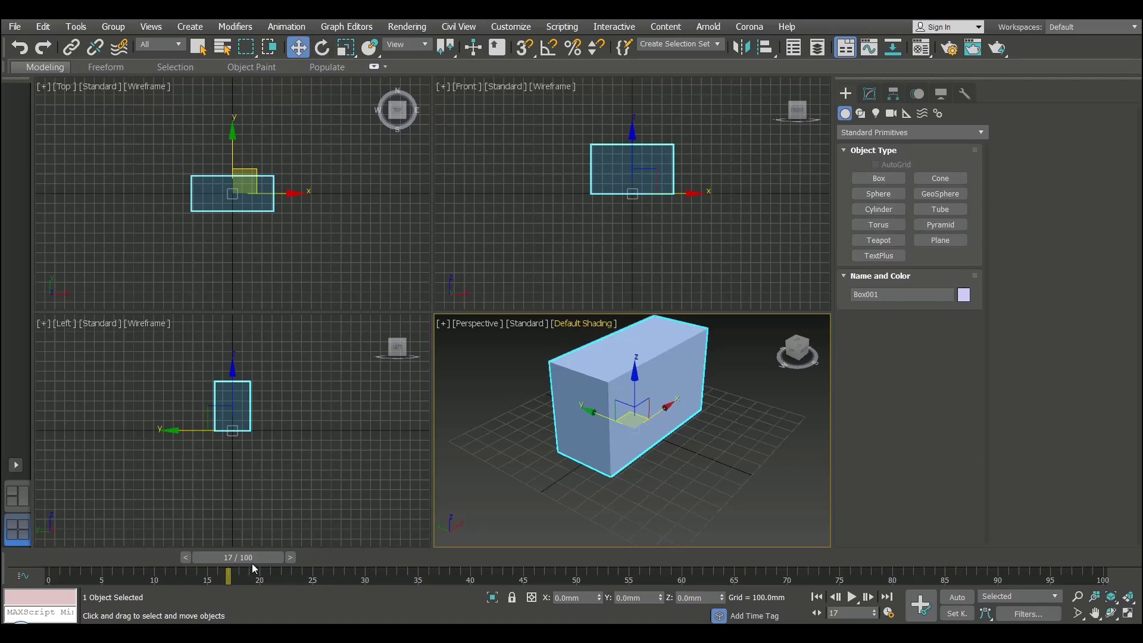
- Scrub the timeline to frame 0, then undock the Time Slider bar and close it
drag(200, 557, 41, 545)
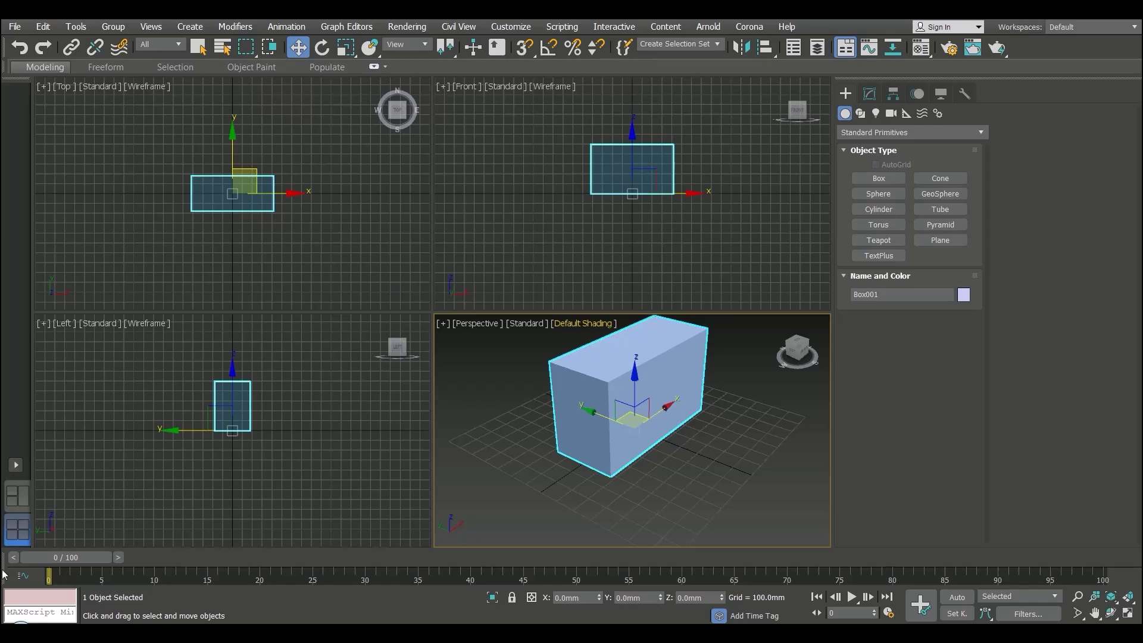
drag(3, 570, 685, 437)
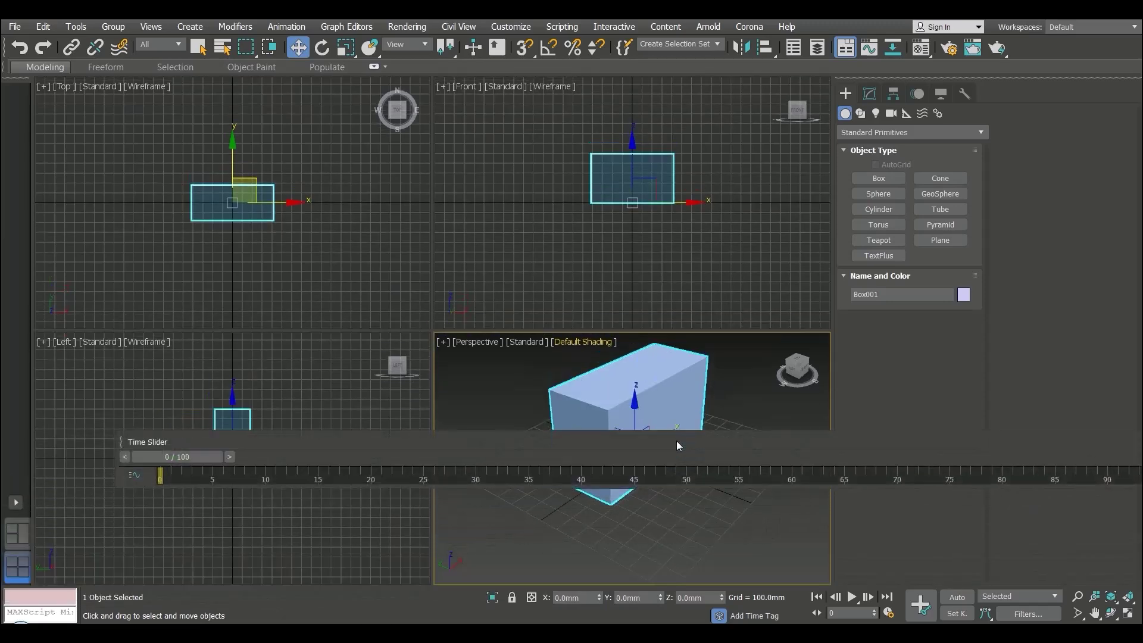
drag(1019, 448, 947, 450)
click(932, 434)
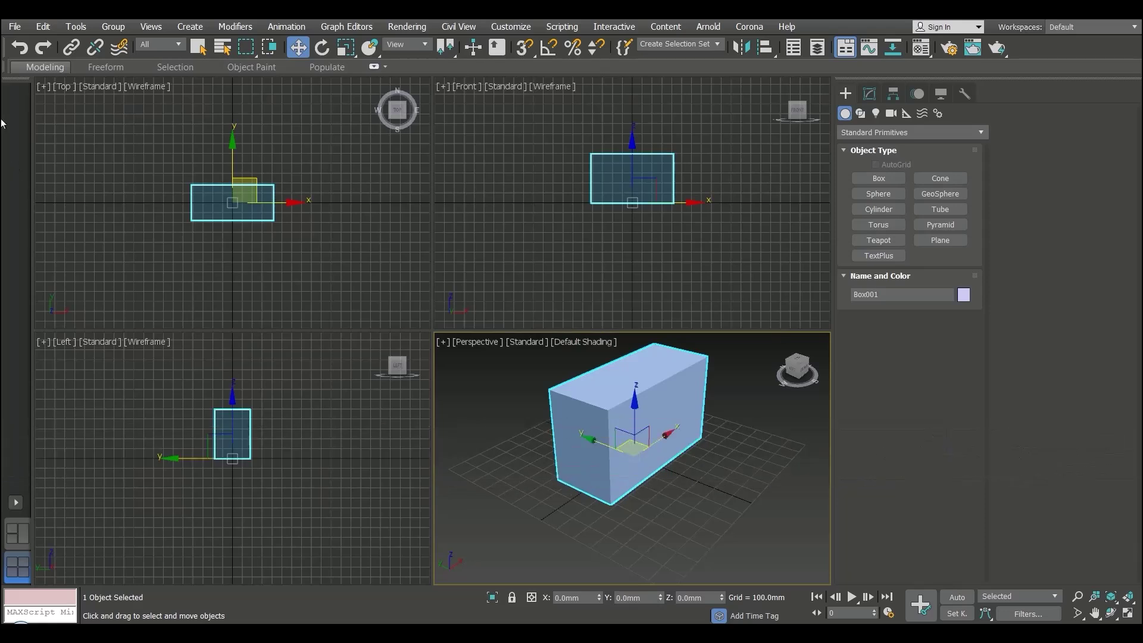
- Undock and close the viewport layout bar, and hide the modeling ribbon
drag(12, 82, 279, 204)
click(285, 203)
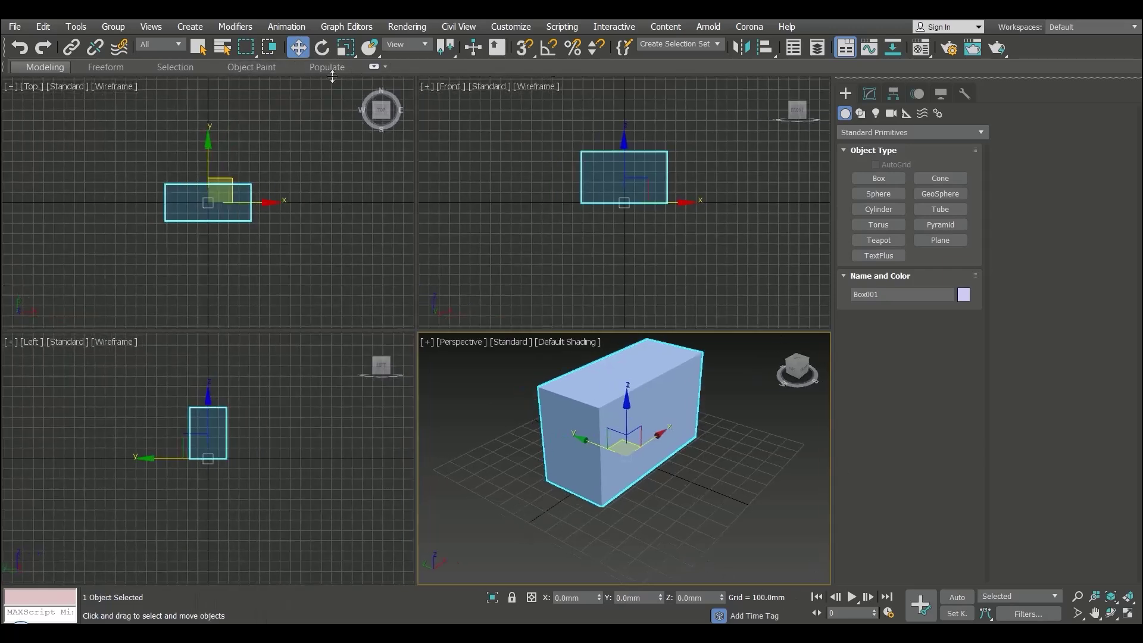
click(847, 50)
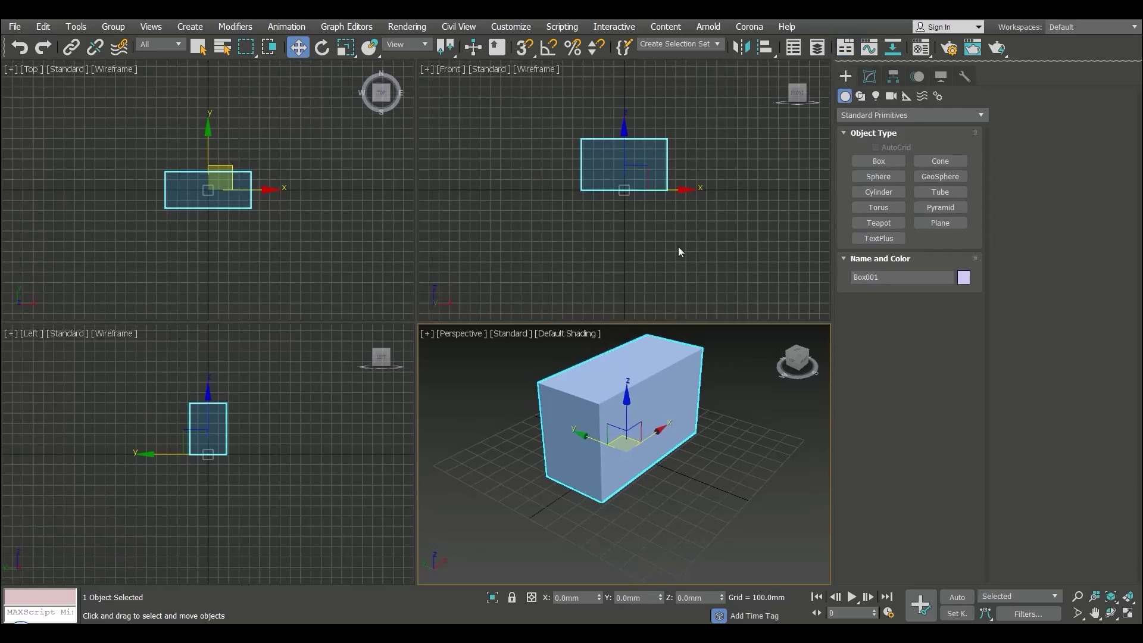
- Turn off Show the ViewCube in the Viewport Configuration and apply the change
right_click(802, 355)
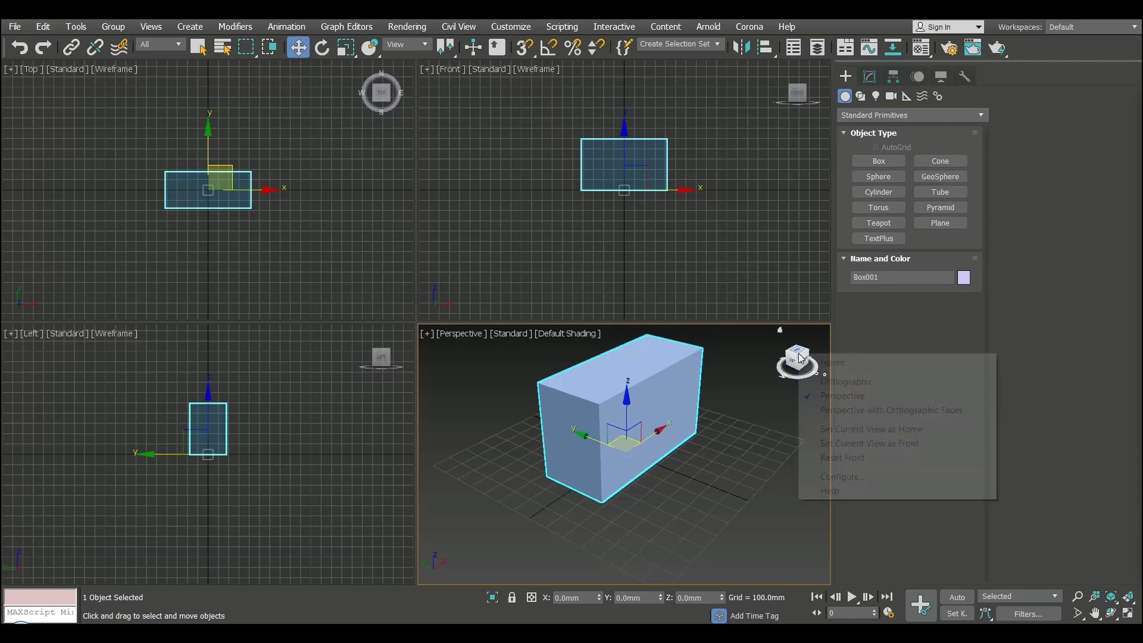
click(860, 477)
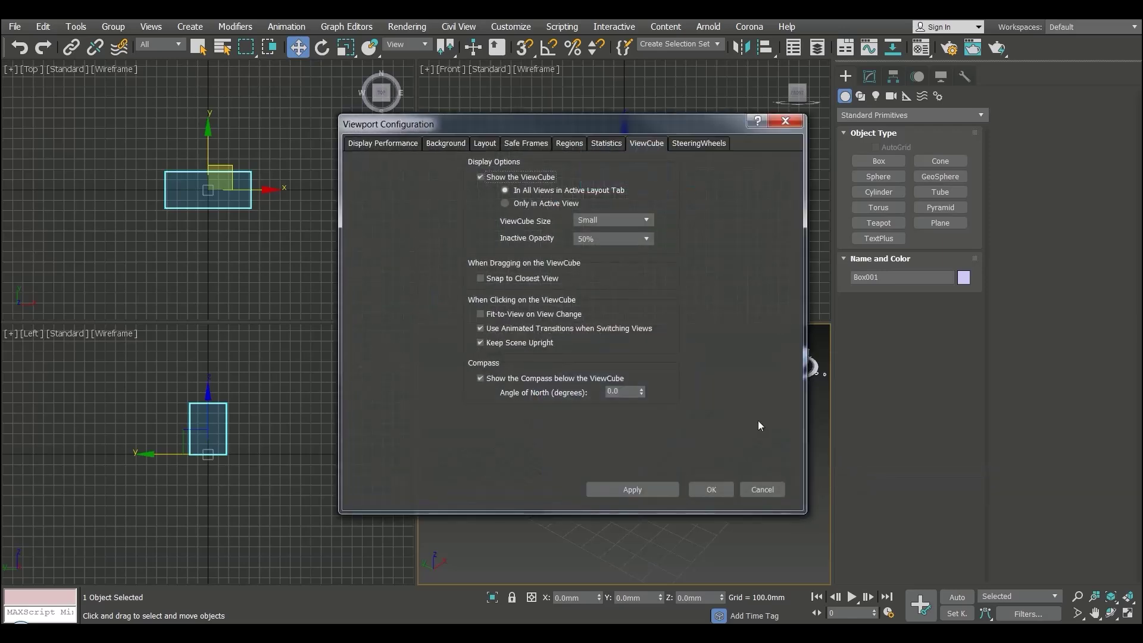
click(521, 178)
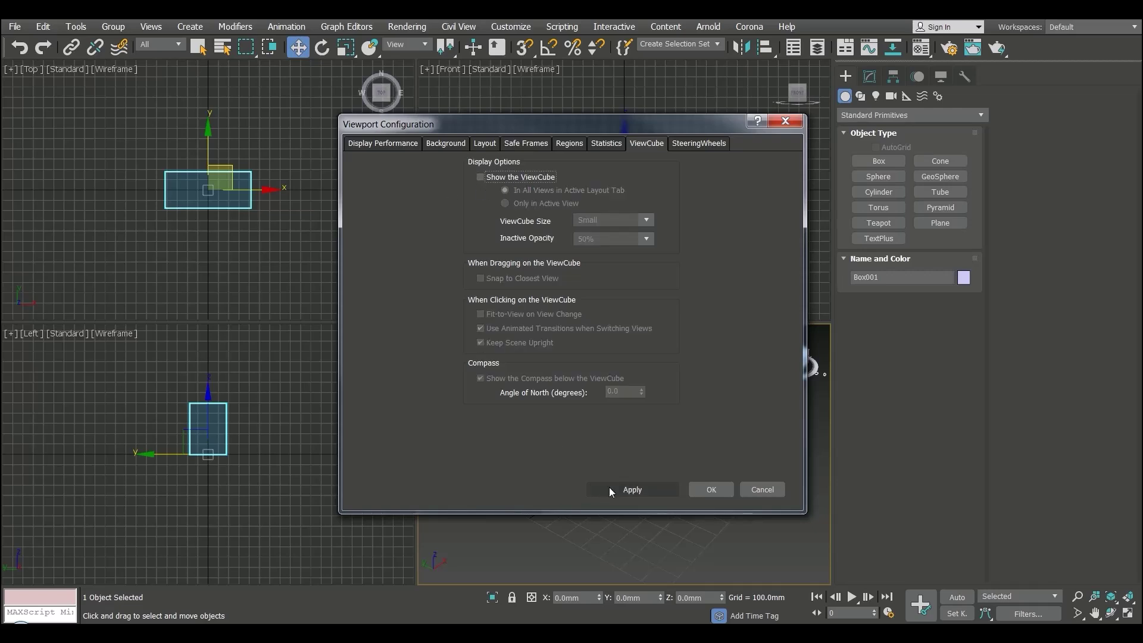
click(644, 494)
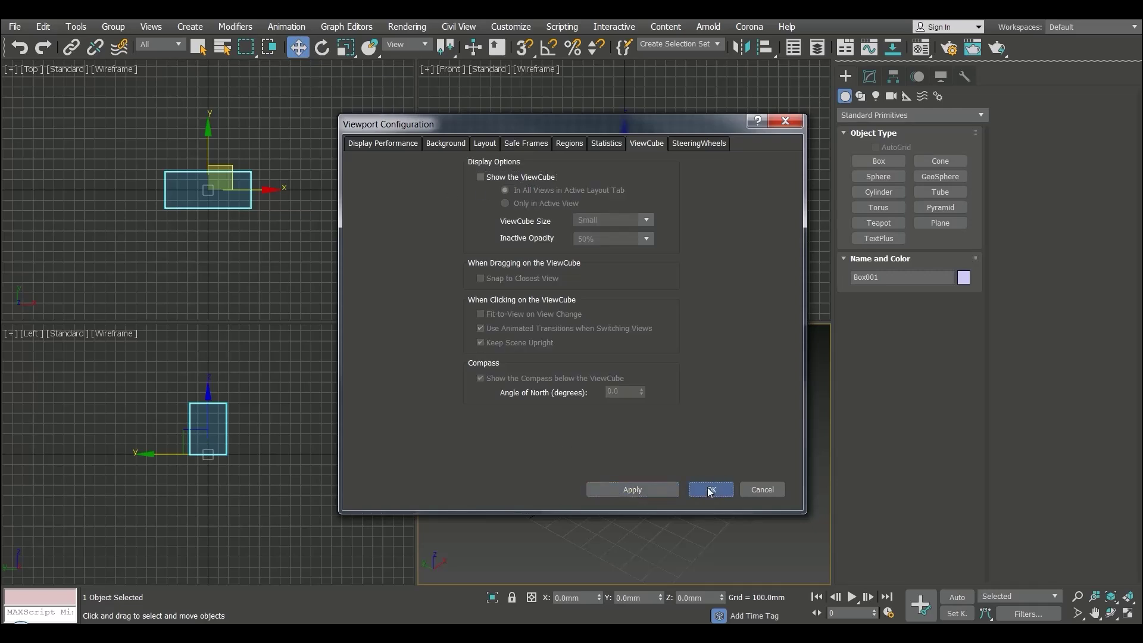
click(710, 490)
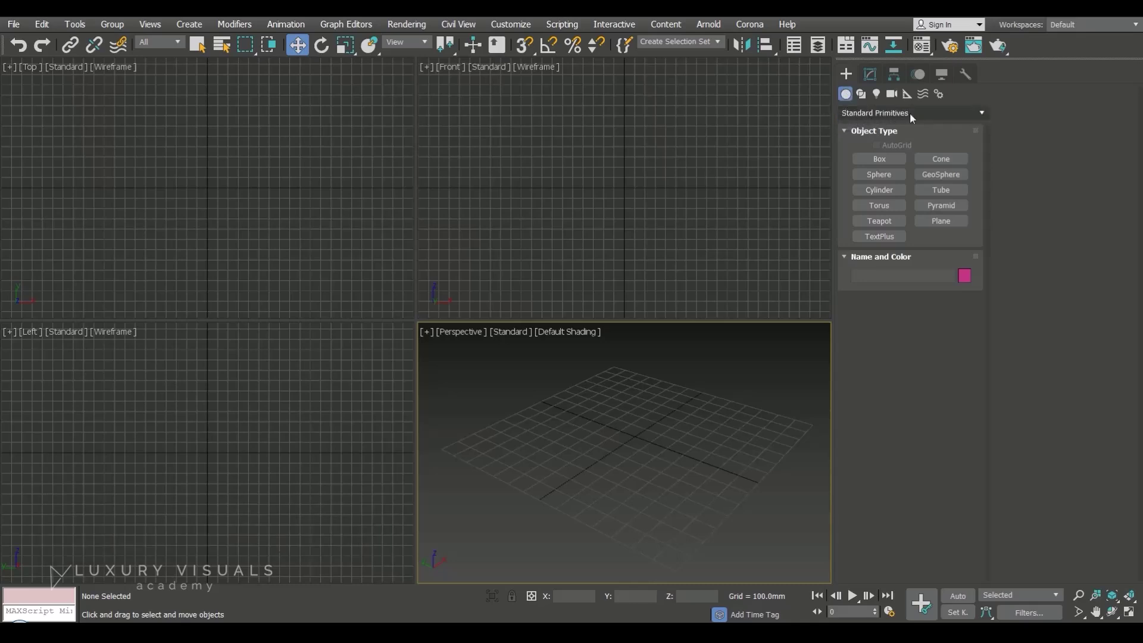
- Create a box about 603 x 564 x 373 mm near the Perspective grid's center and a sphere beside it
click(883, 159)
drag(595, 397, 616, 474)
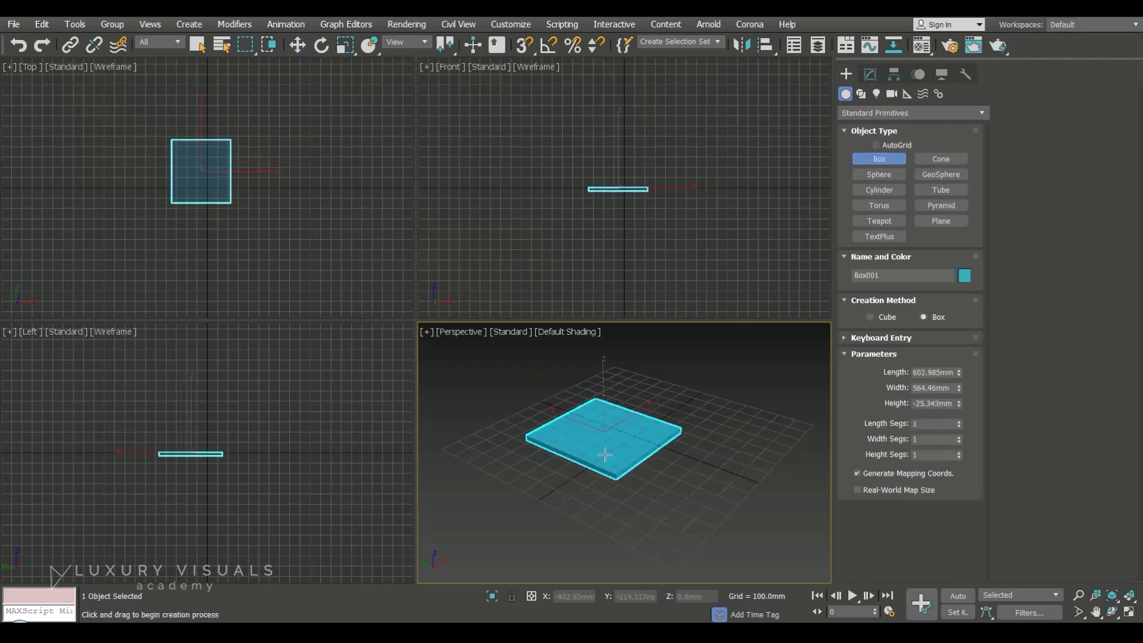
click(610, 412)
click(884, 177)
drag(727, 445, 730, 482)
- Create a box about 422 x 465 x 398 mm and a smaller box in front of it in Perspective, finishing with the Move tool
click(881, 160)
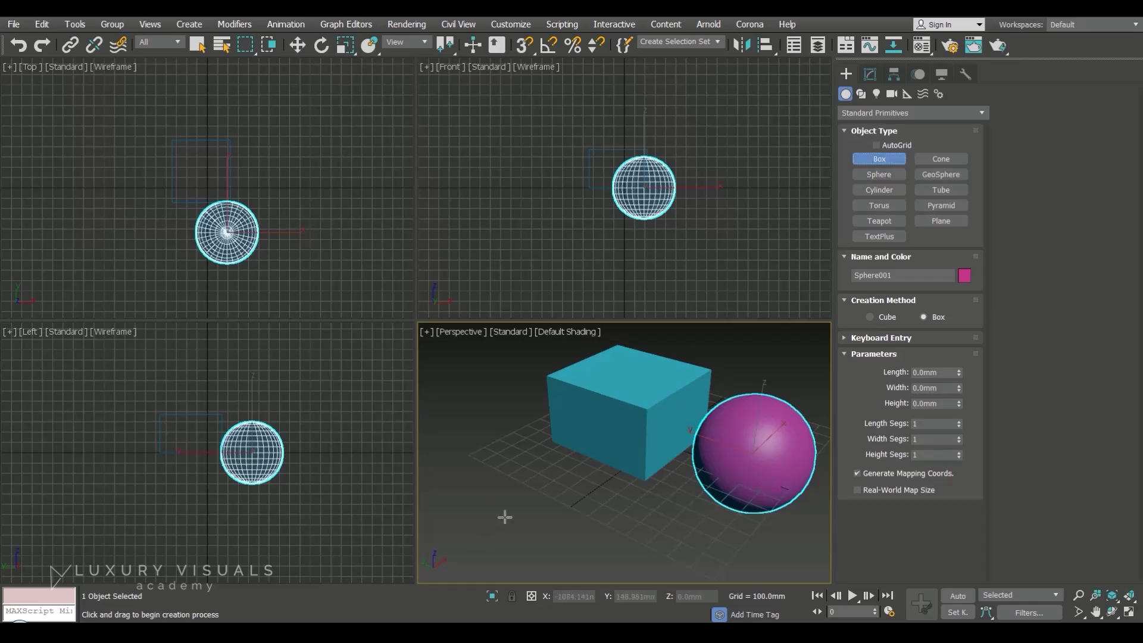
drag(539, 475, 528, 568)
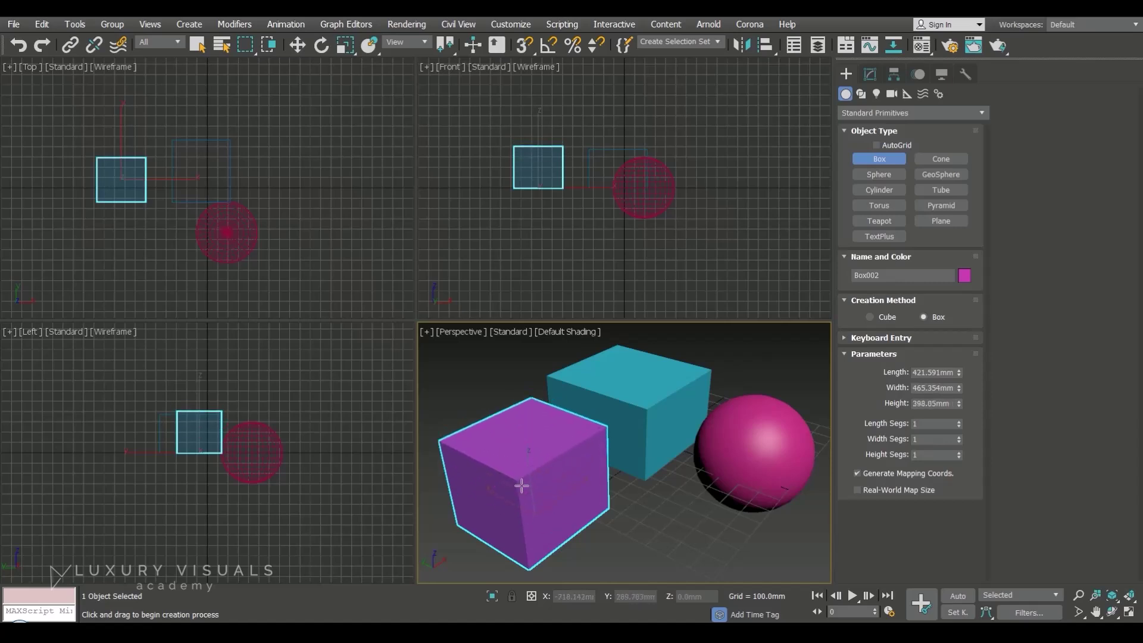
drag(665, 524, 671, 574)
click(676, 494)
key(w)
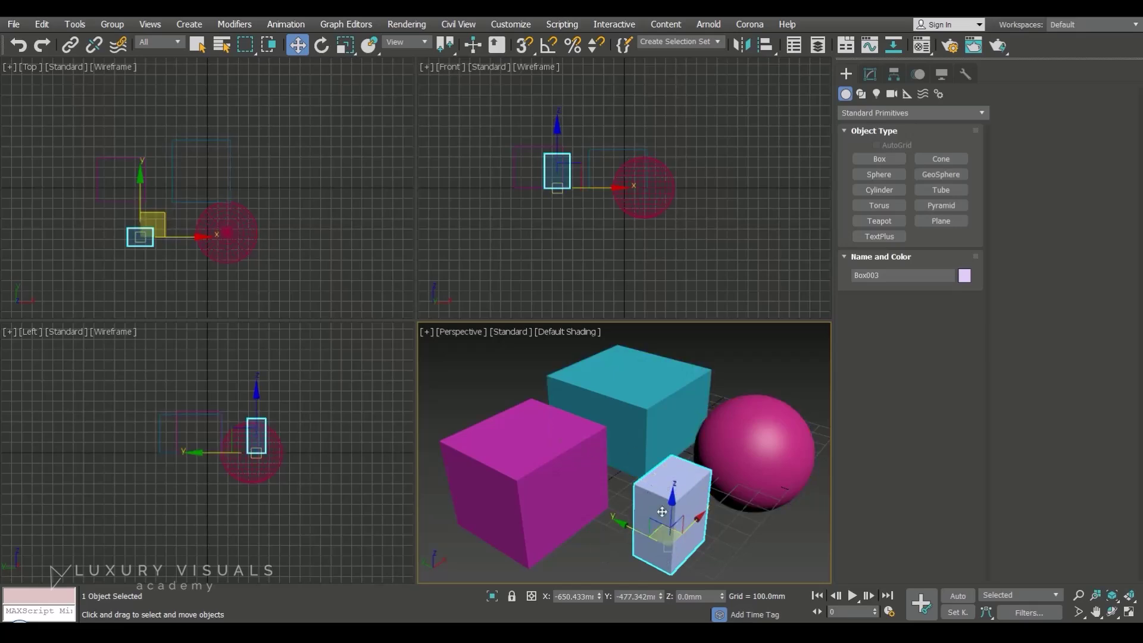
- Move the small lilac box slightly forward and the teal box along Y to about 233 mm, leaving the teal box selected
drag(637, 535, 691, 527)
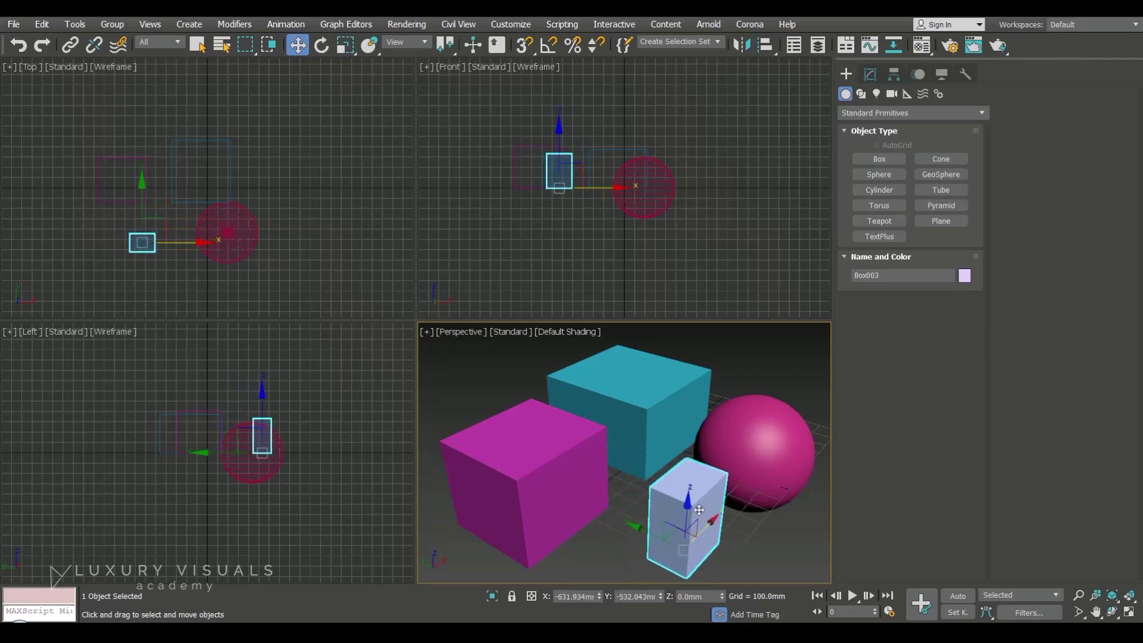
click(621, 419)
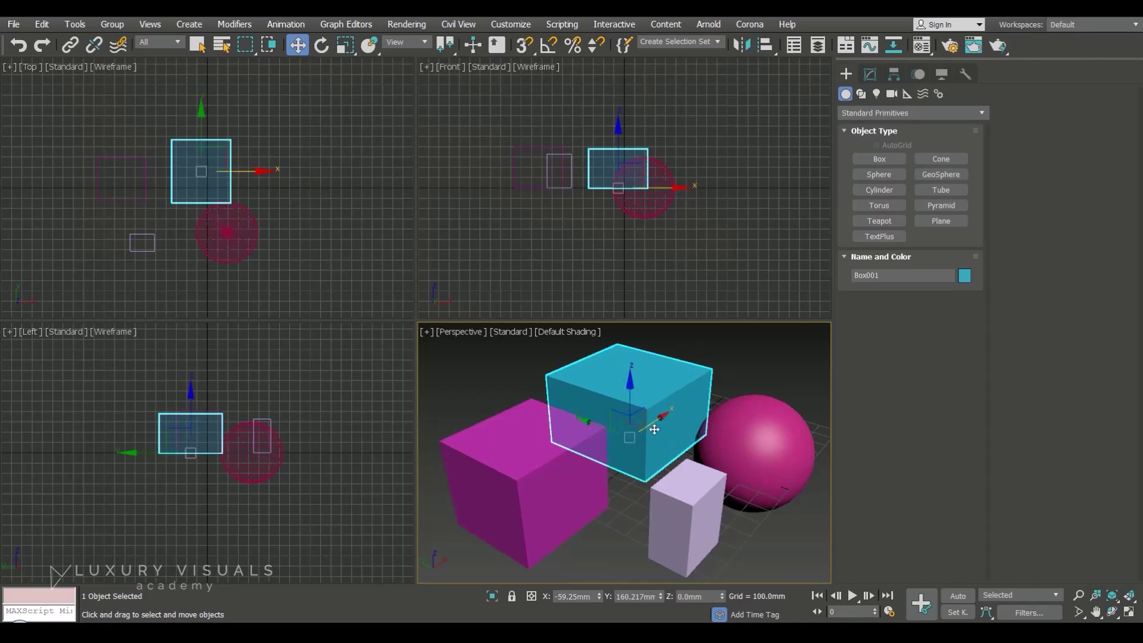
mouse_move(585, 420)
mouse_down()
mouse_move(518, 396)
mouse_move(583, 424)
mouse_up()
click(536, 464)
click(684, 511)
click(617, 406)
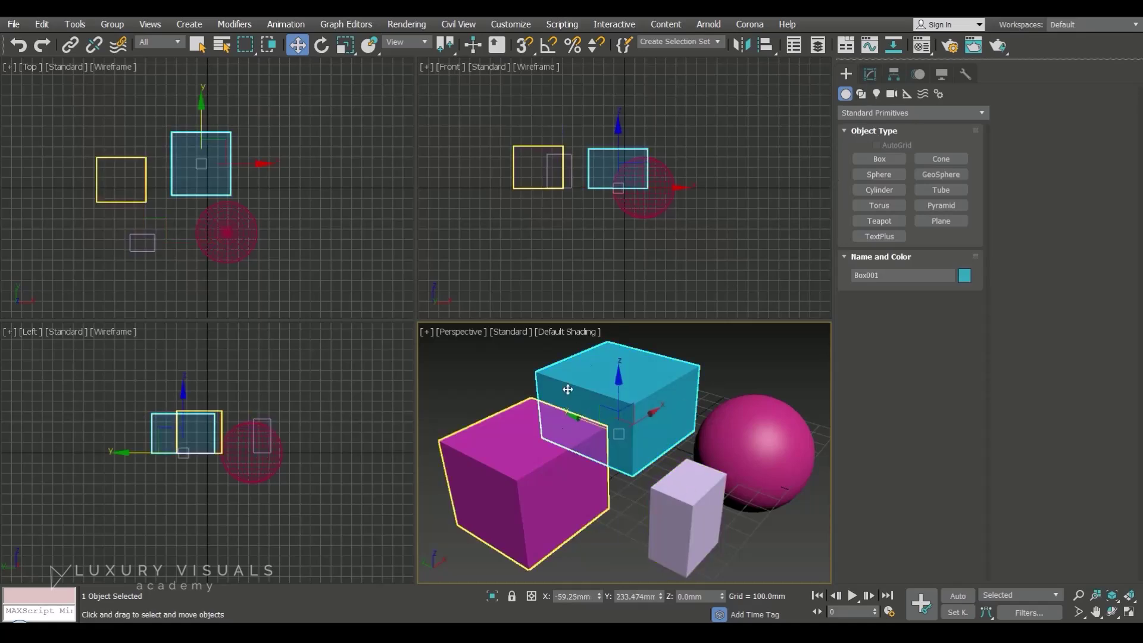
- Set the teal box's length to 600 mm and reduce its width to about 243 mm
click(869, 75)
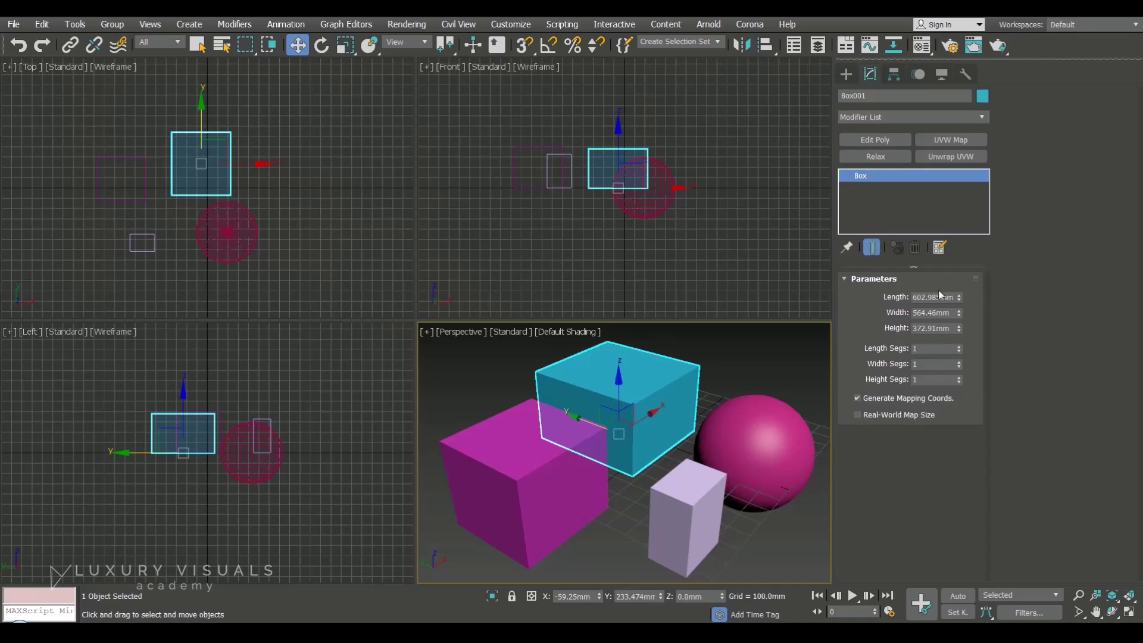
mouse_move(960, 298)
mouse_down()
mouse_move(959, 268)
mouse_move(959, 286)
mouse_up()
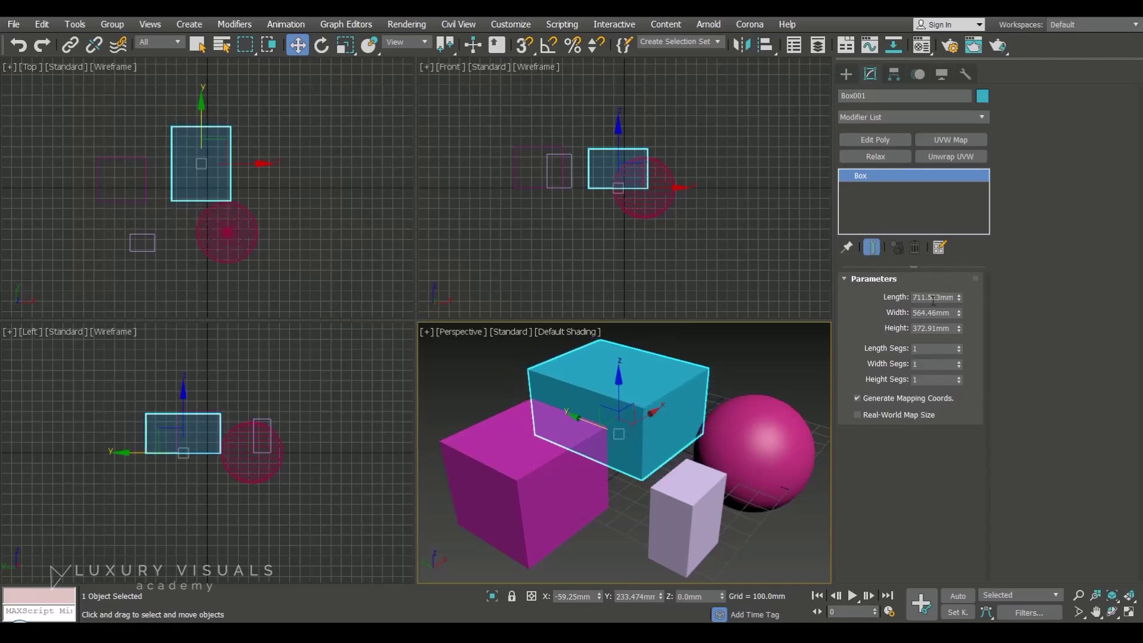
double_click(929, 298)
text(600)
key(Return)
drag(959, 312, 969, 345)
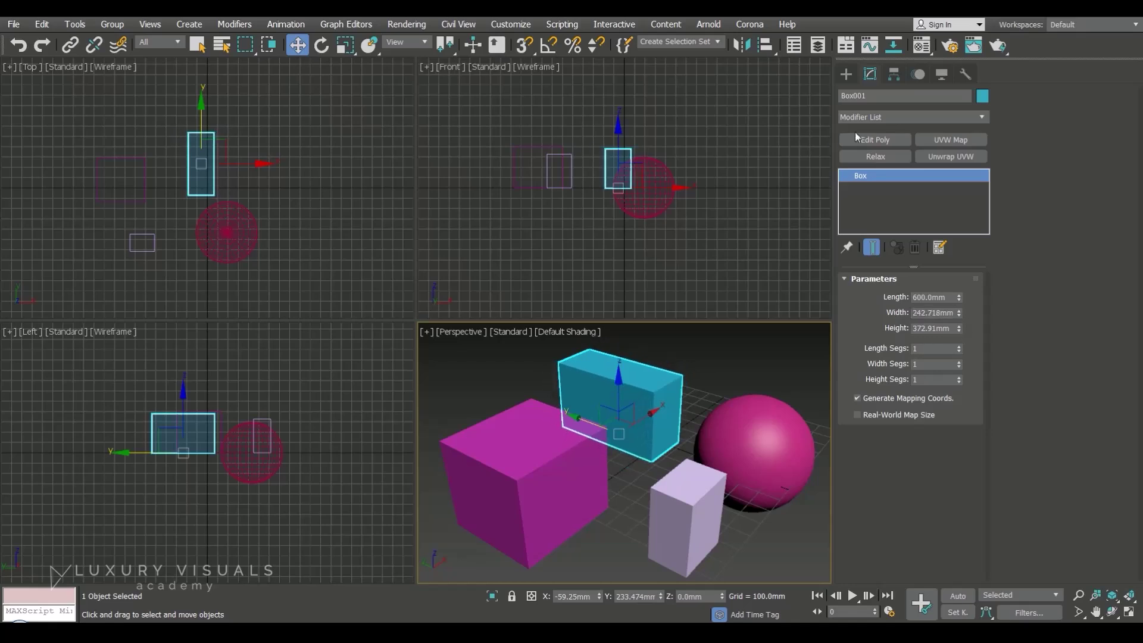
- Create a box about 218 mm wide and 348 mm high between the magenta and lilac boxes, and reduce its length to about 136 mm
click(845, 74)
click(879, 159)
drag(607, 521, 612, 572)
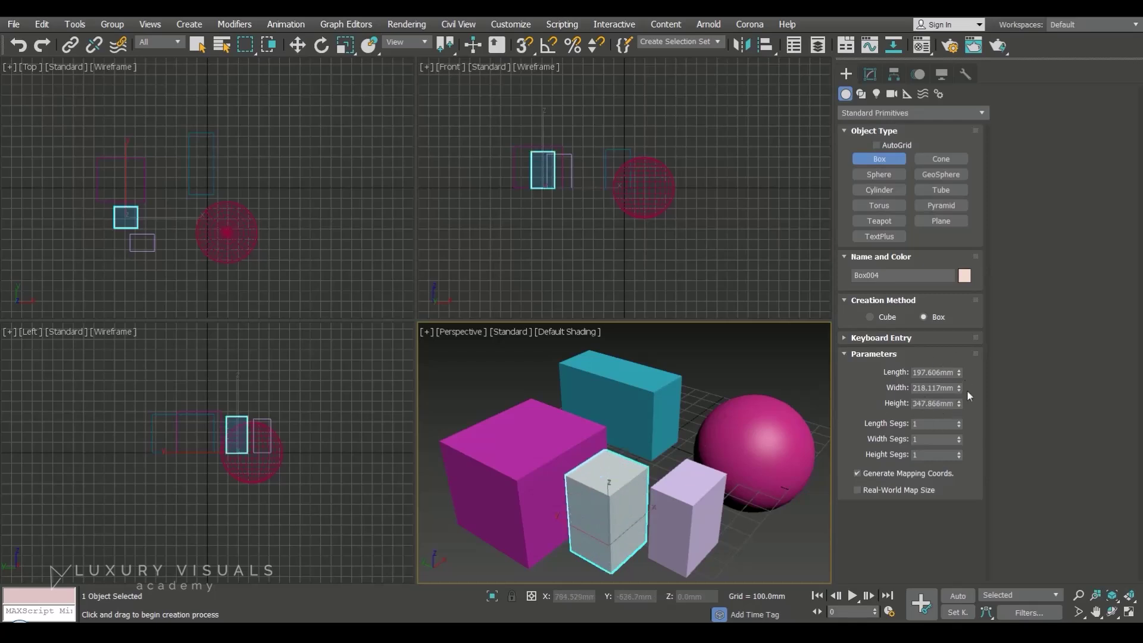
mouse_move(960, 373)
mouse_down()
mouse_move(960, 354)
mouse_move(965, 375)
mouse_move(961, 363)
mouse_up()
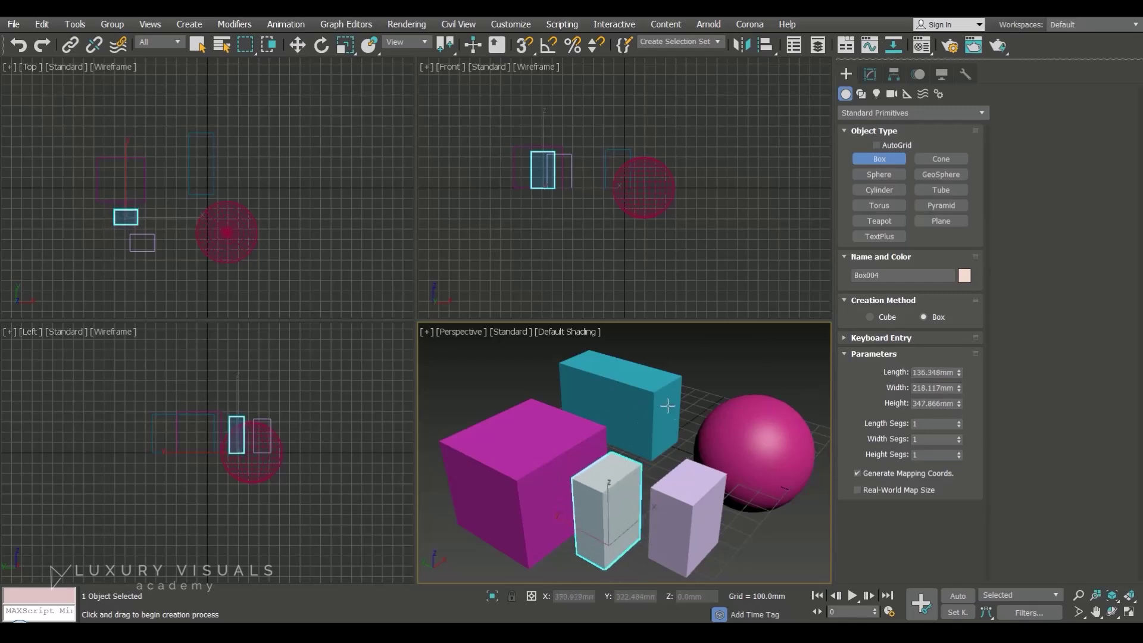
key(w)
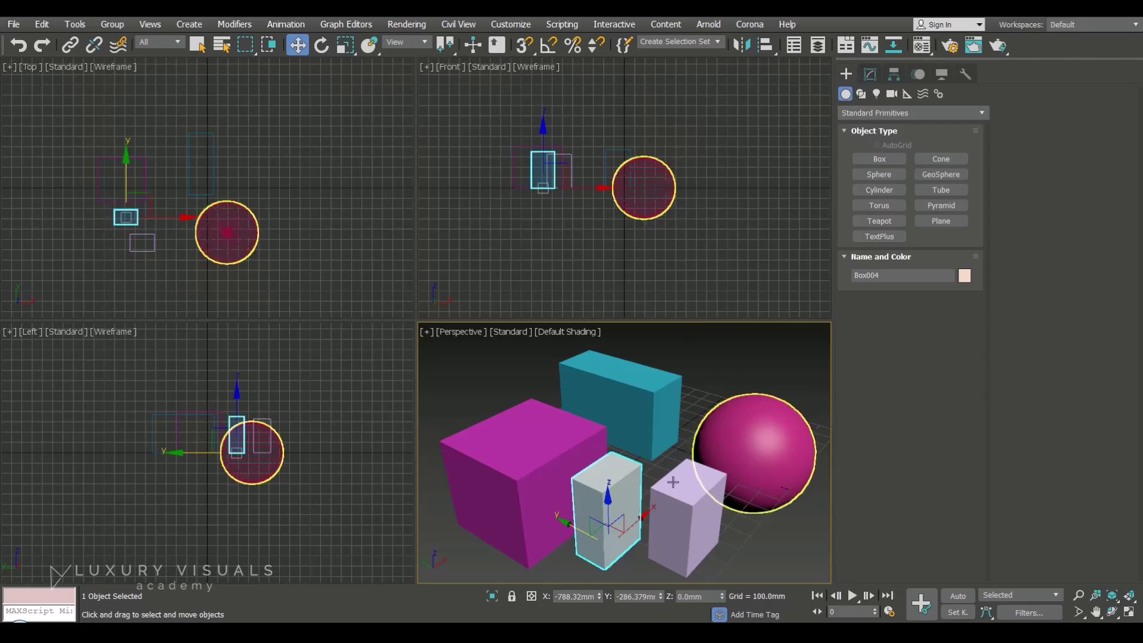
click(869, 74)
click(845, 73)
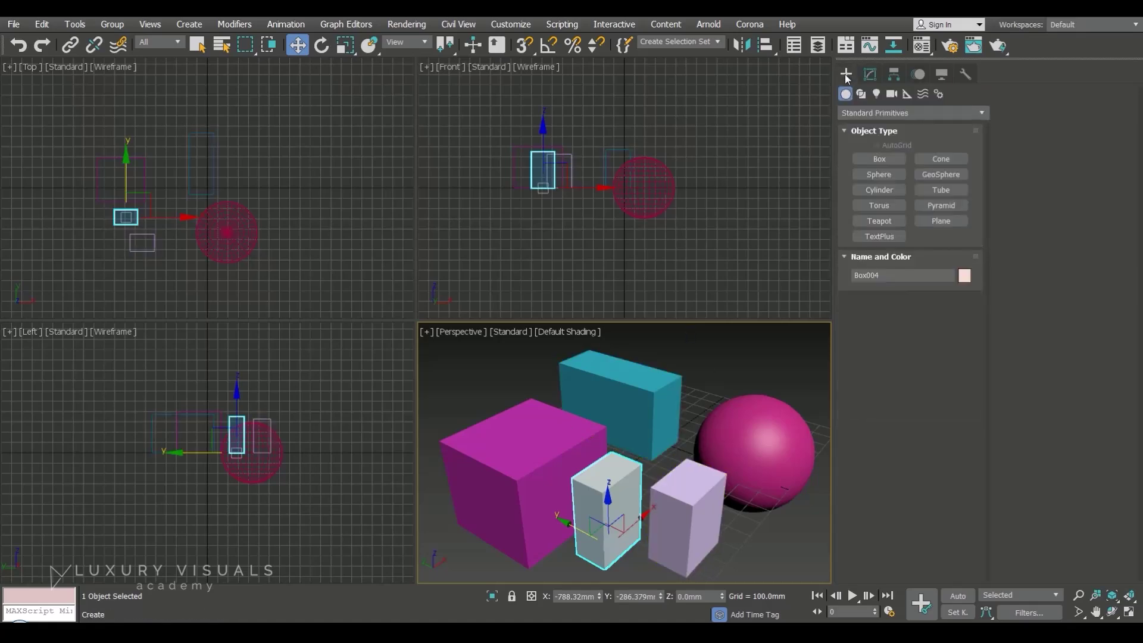
- Create a torus with Radius 1 about 180 mm in front of the sphere and increase its Radius 2 to about 38 mm
click(878, 205)
drag(754, 537, 751, 500)
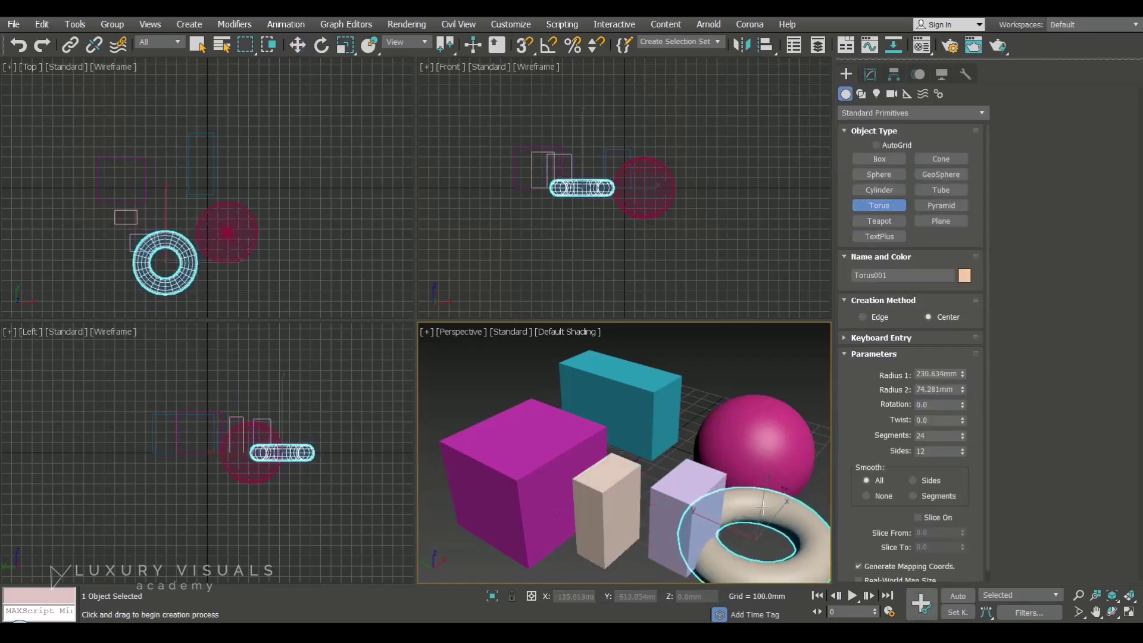
click(767, 476)
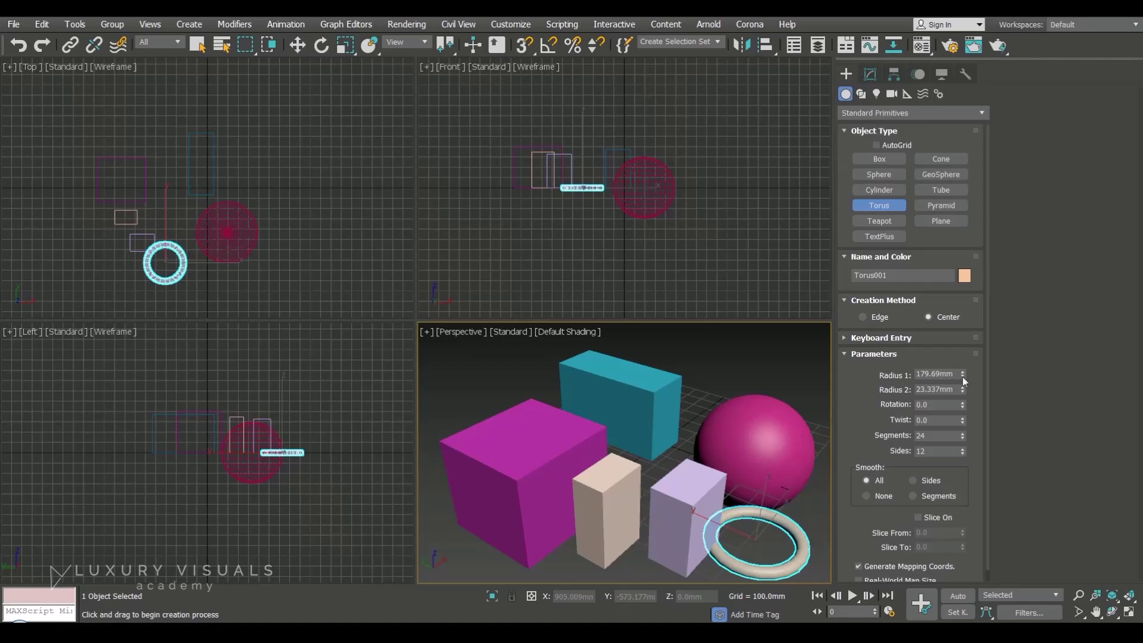
mouse_move(962, 389)
mouse_down()
mouse_move(962, 372)
mouse_move(962, 401)
mouse_move(962, 369)
mouse_move(962, 381)
mouse_up()
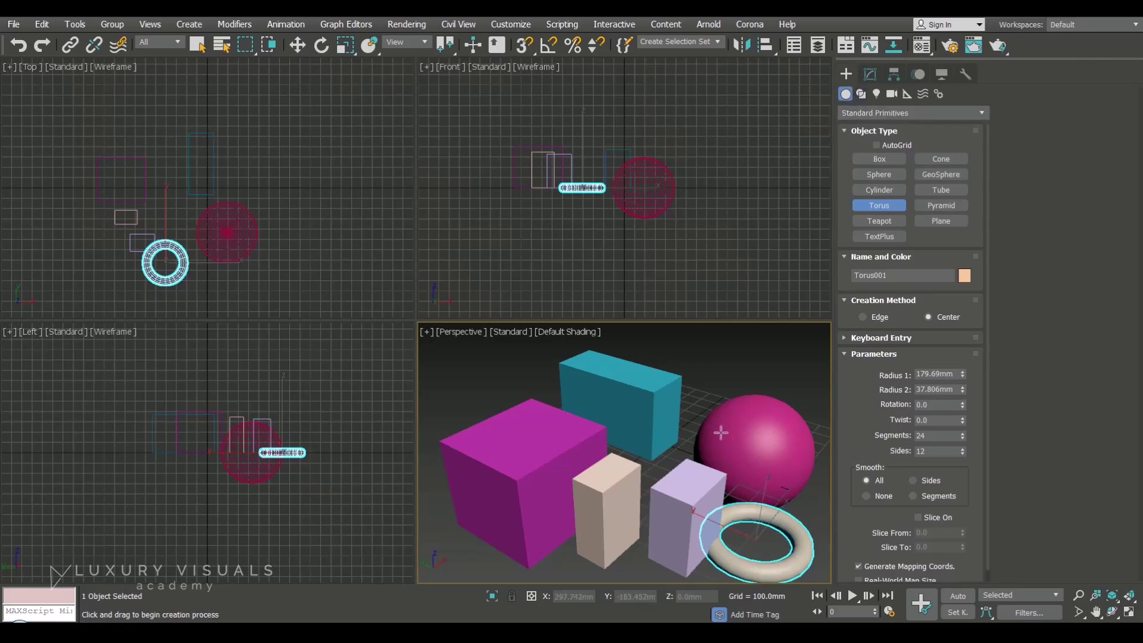
- Create an OilTank from the Extended Primitives behind the sphere, about 318 mm radius, 416 mm high, with a cap height of about 129 mm
click(905, 113)
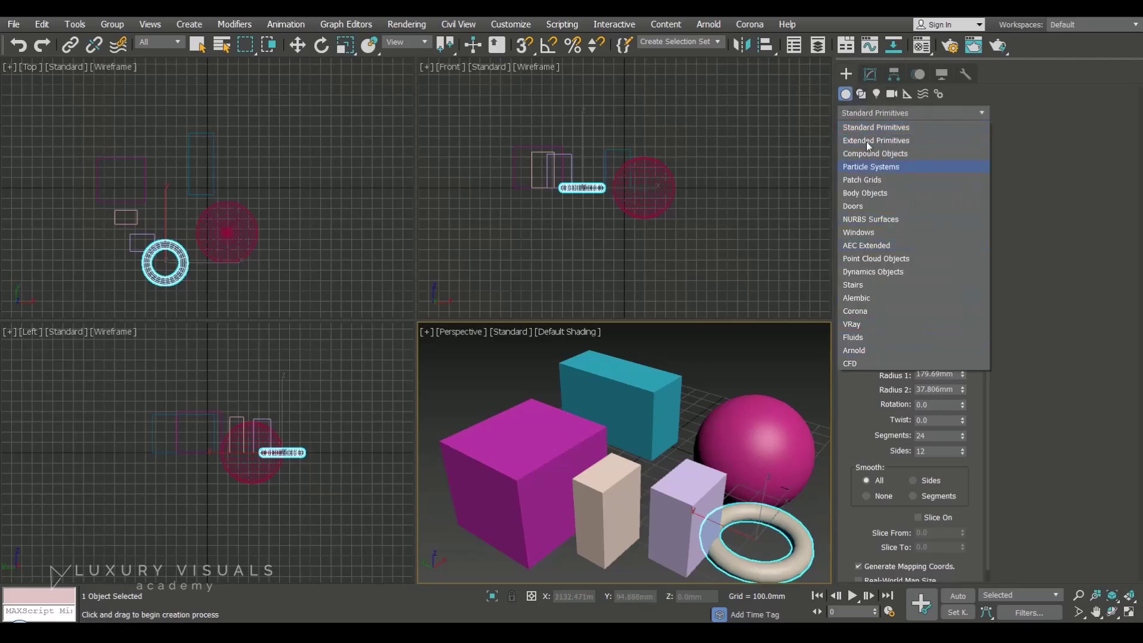
click(916, 142)
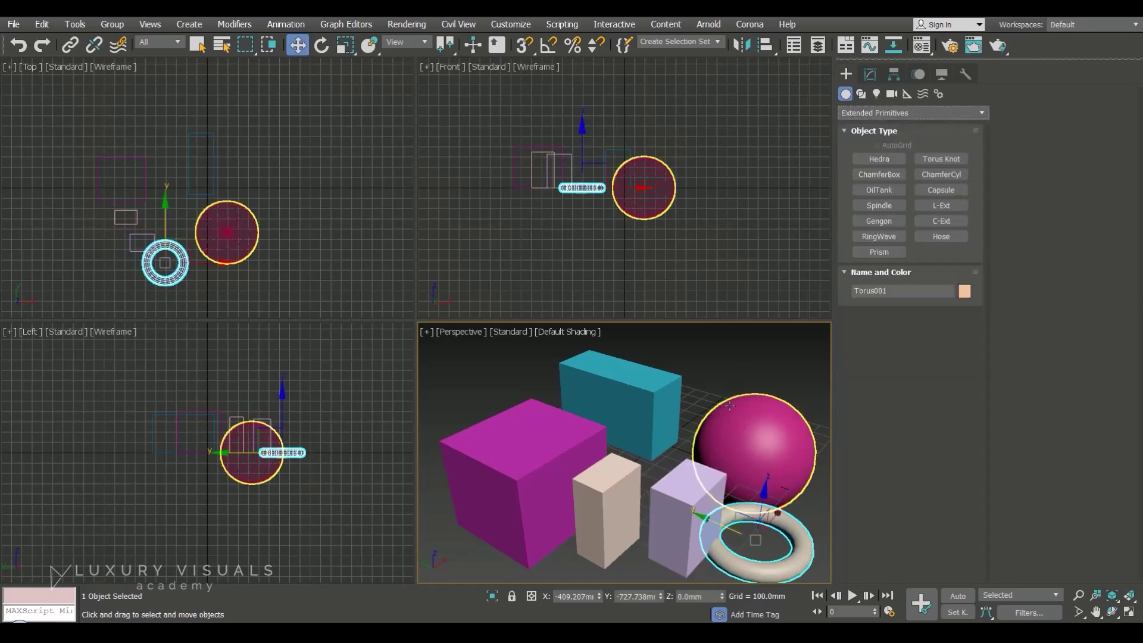
click(897, 189)
drag(718, 379, 752, 381)
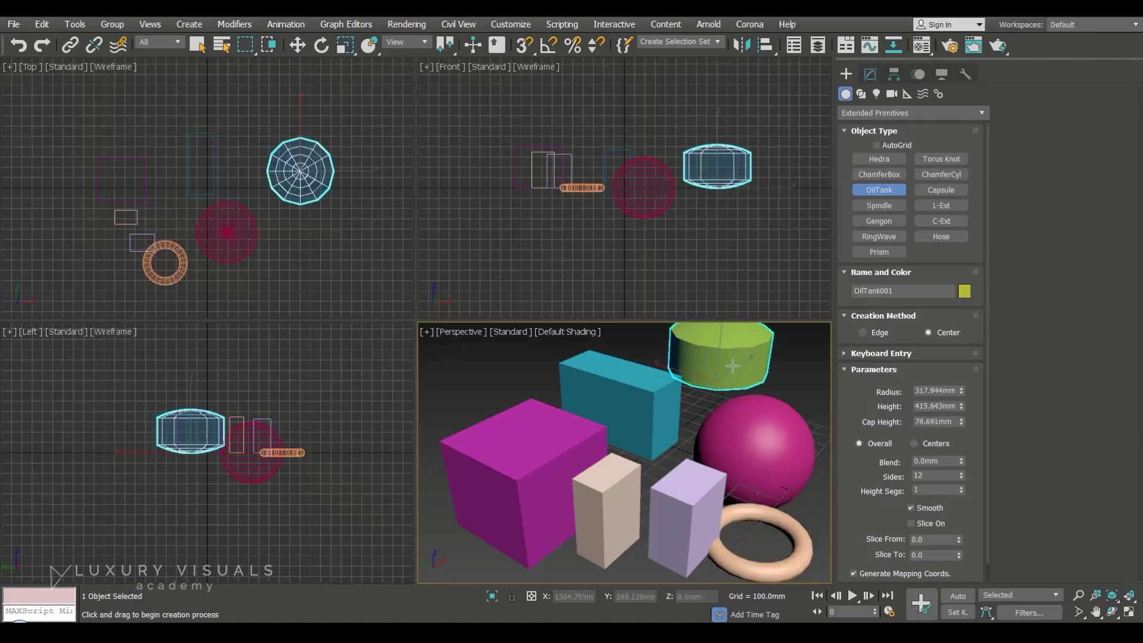
click(726, 334)
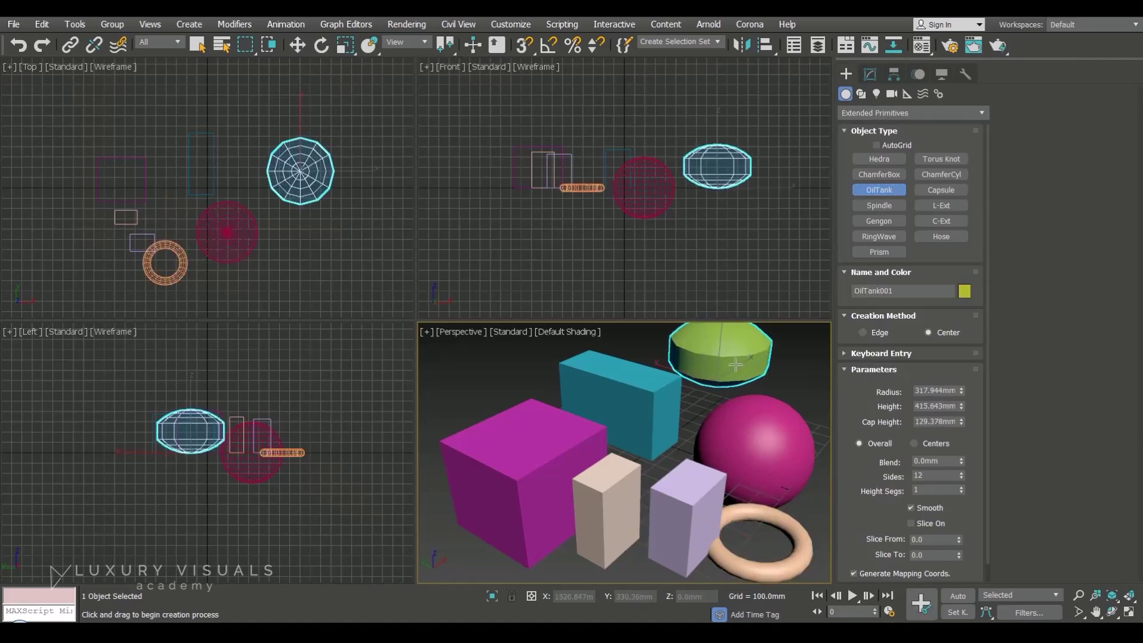
- Create a ChamferBox about 194 x 278 x 424 mm with a fillet of about 17 mm beside the magenta box, and deselect it
click(878, 174)
middle_drag(592, 486, 695, 398)
drag(549, 499, 529, 571)
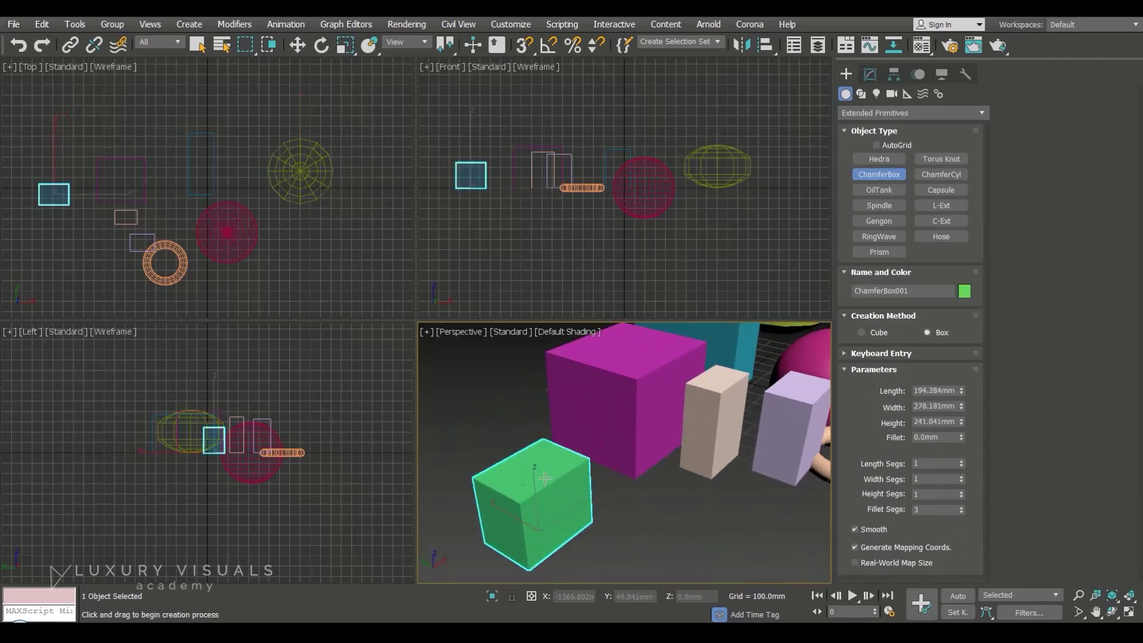
click(540, 441)
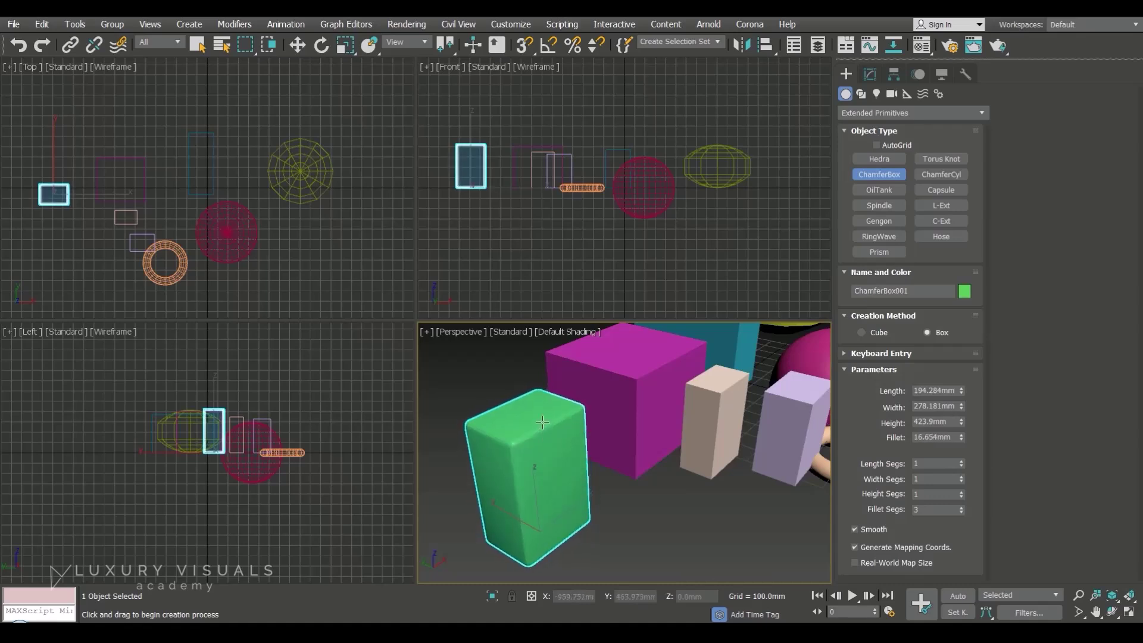
key(w)
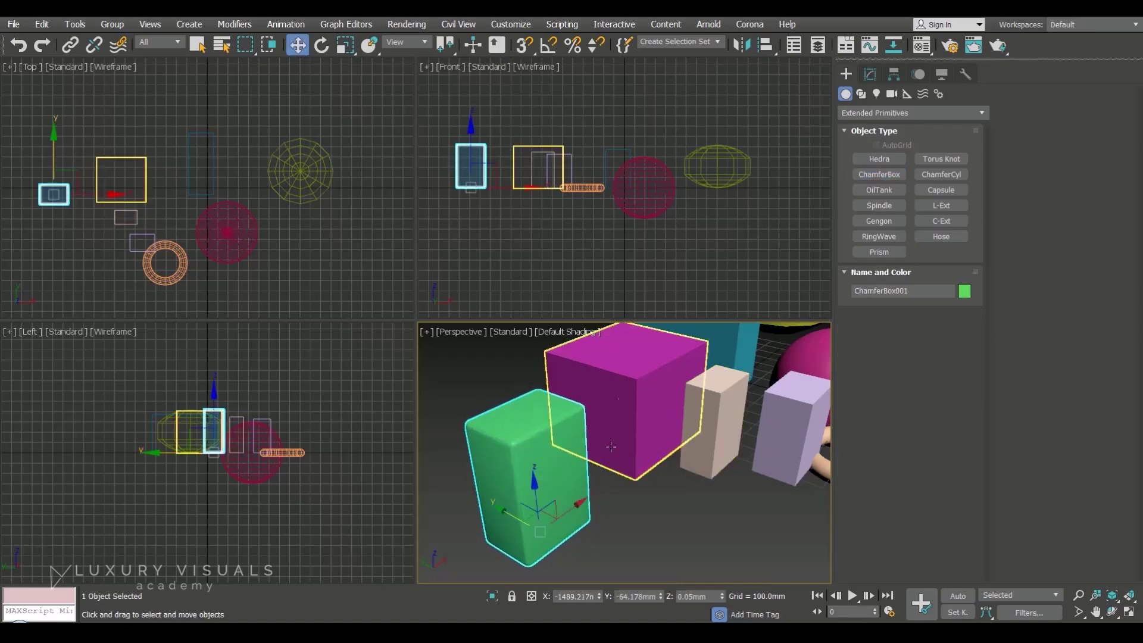
click(671, 522)
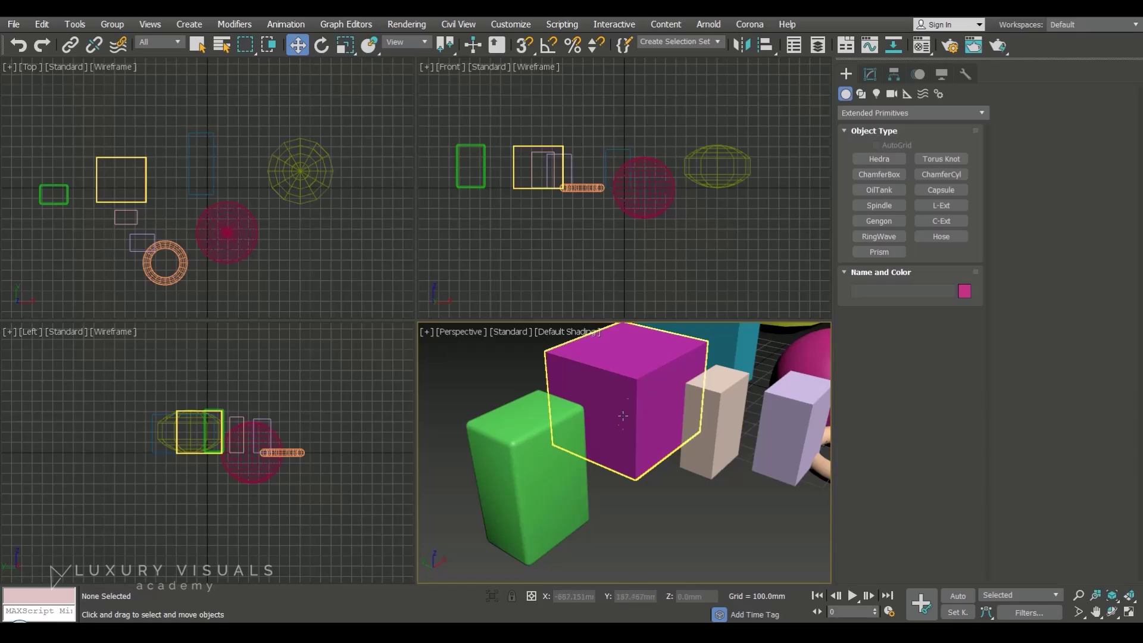
- Reduce the fillet of the green ChamferBox to about 5.8 mm
click(545, 471)
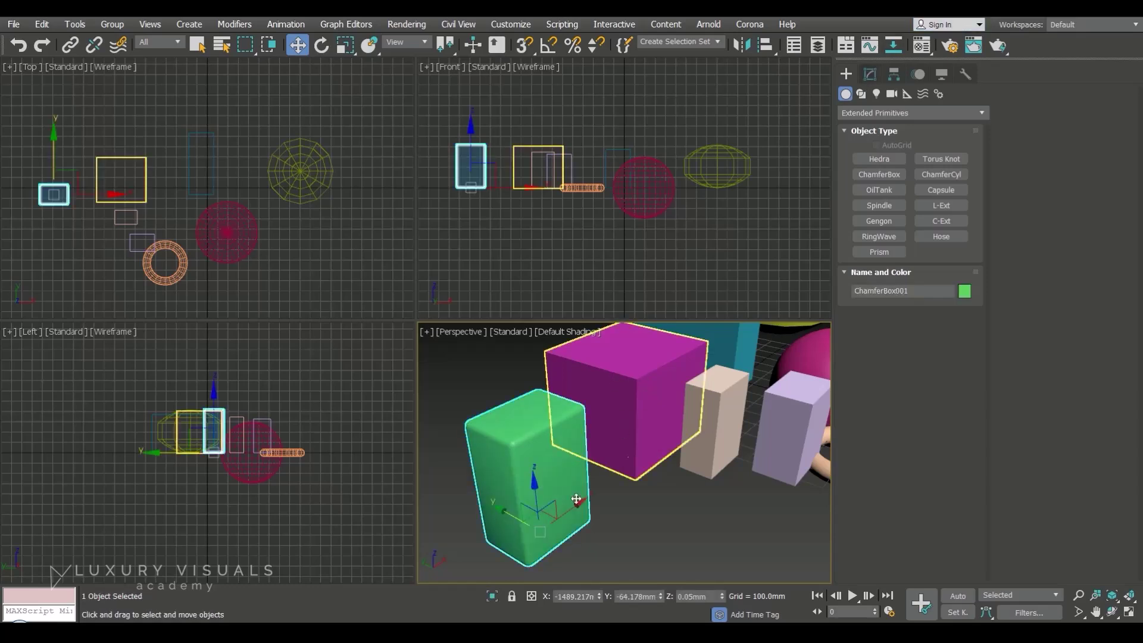
click(870, 73)
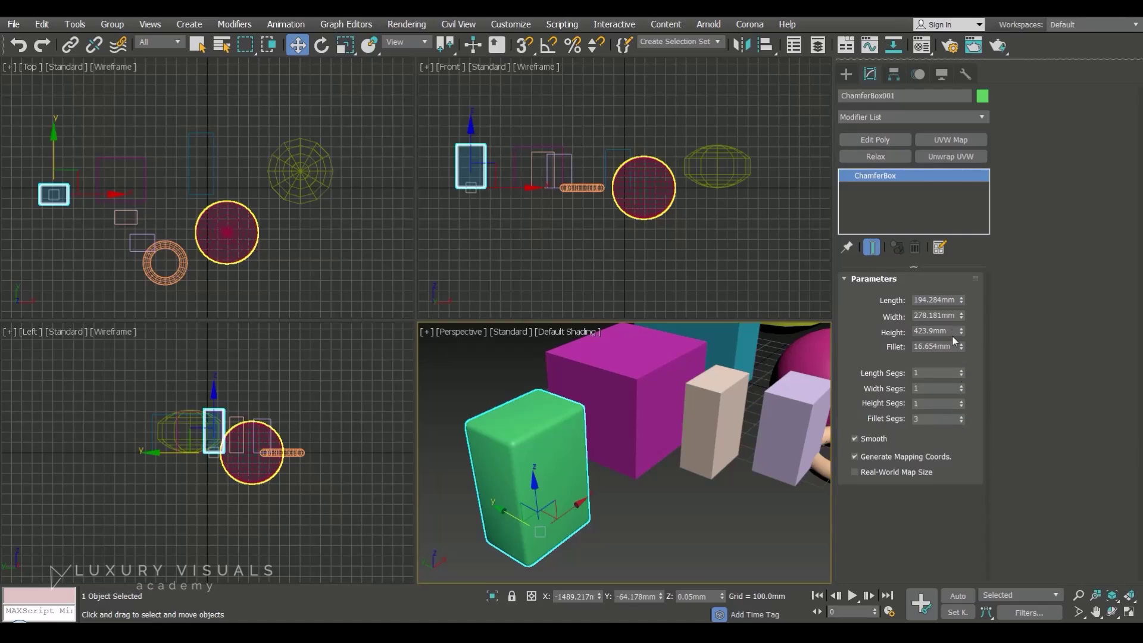
drag(962, 348, 969, 381)
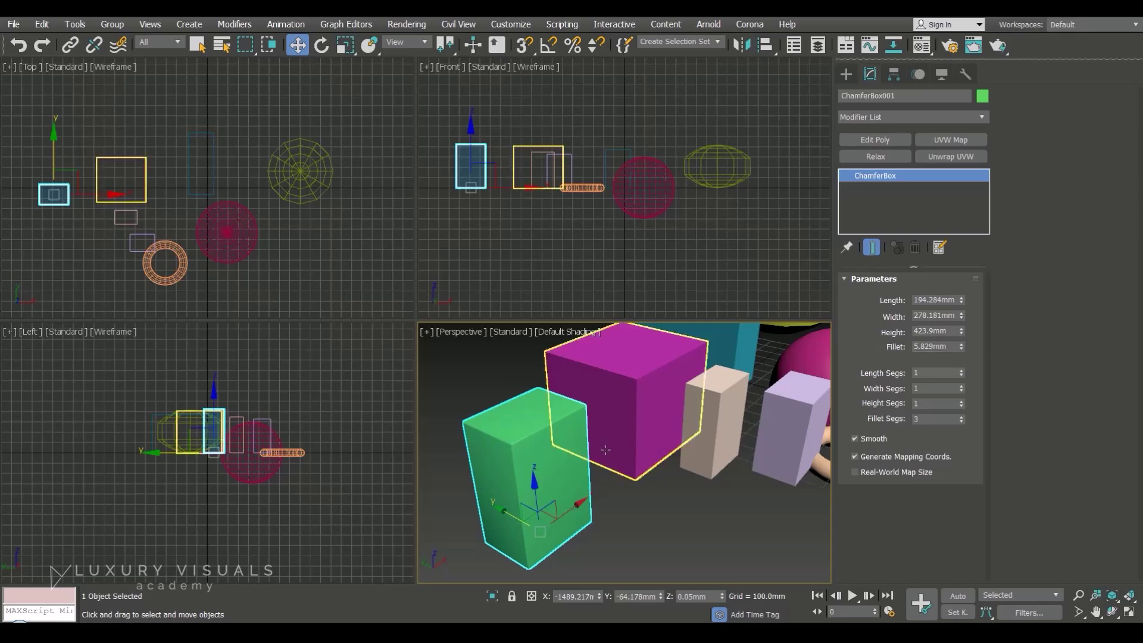
- Inspect the green ChamferBox's edges up close, and view it among the other primitives
scroll(631, 386, up, 10)
key(z)
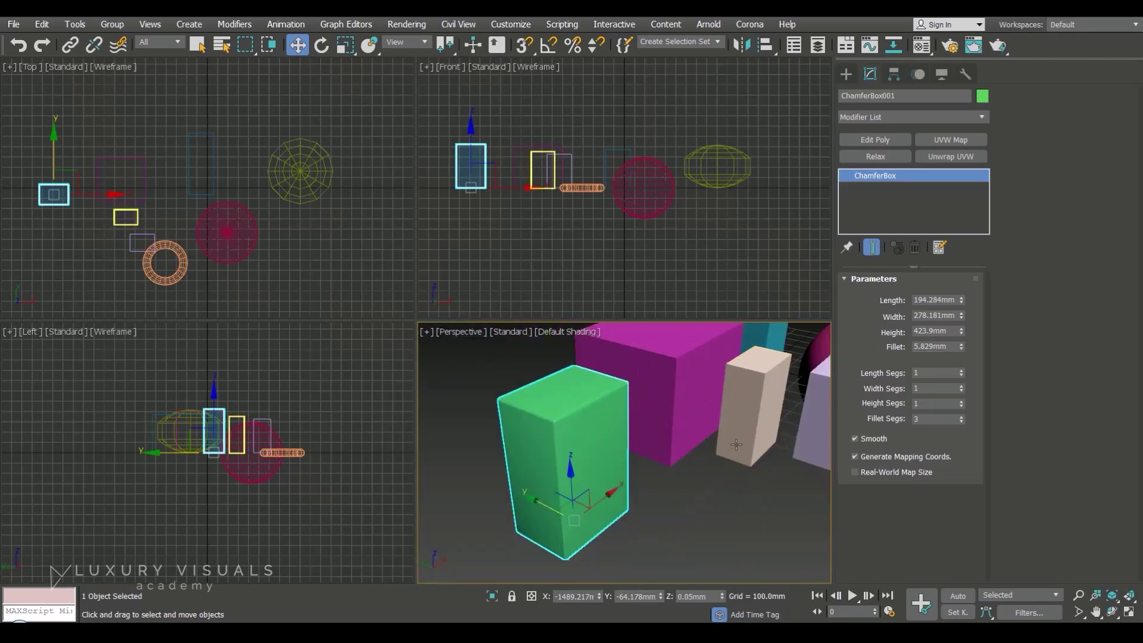
scroll(700, 455, down, 4)
scroll(729, 434, down, 5)
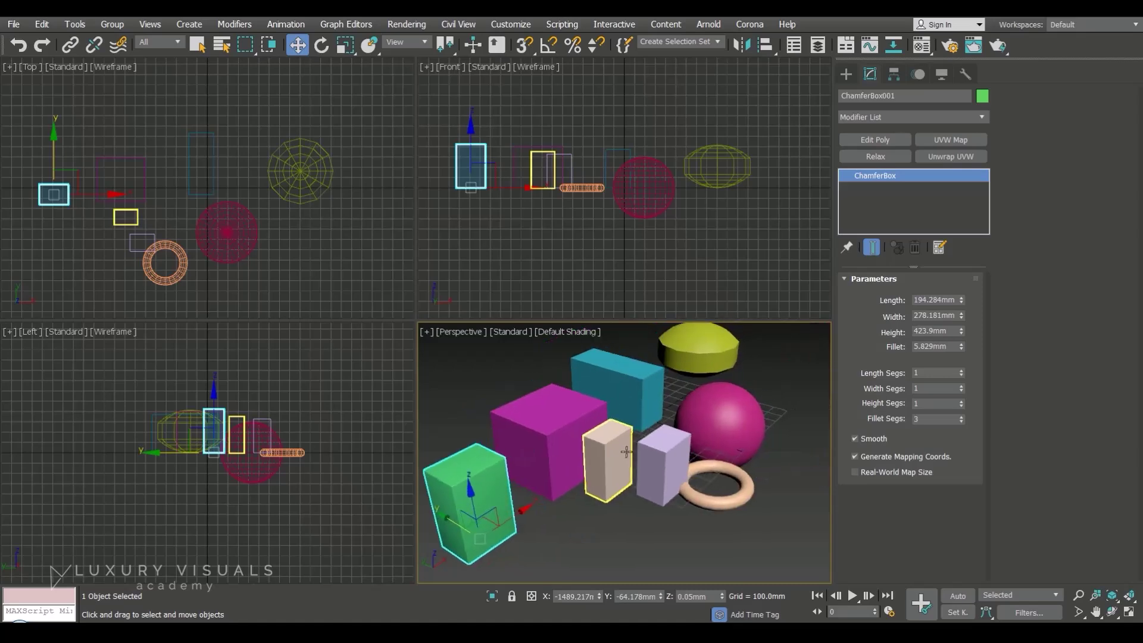
scroll(631, 446, up, 5)
scroll(630, 445, down, 5)
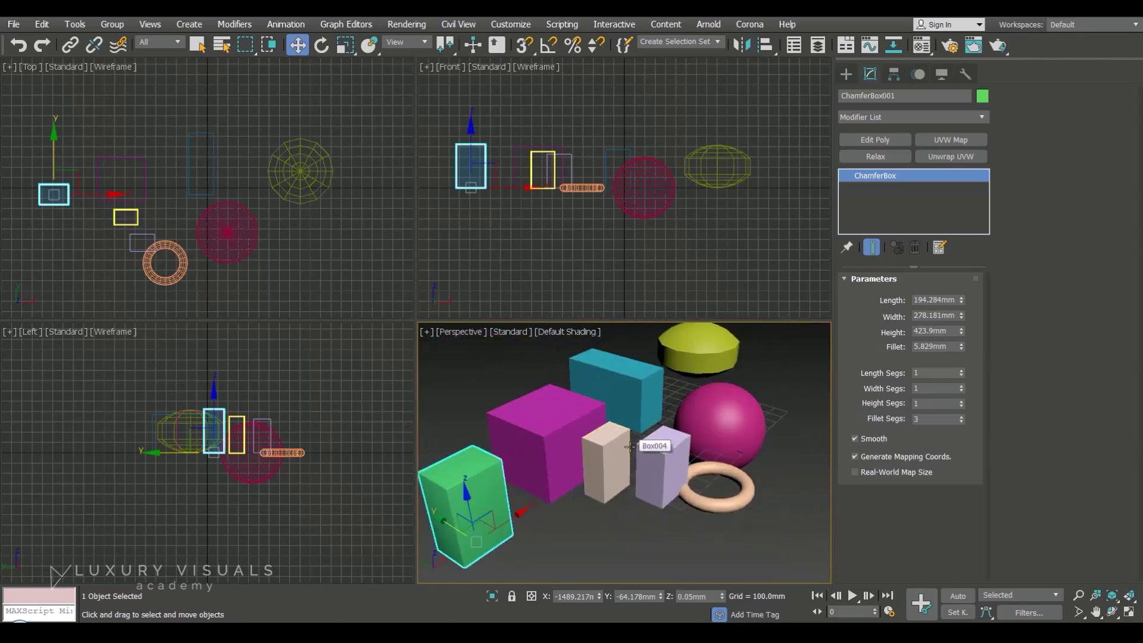
scroll(586, 467, up, 3)
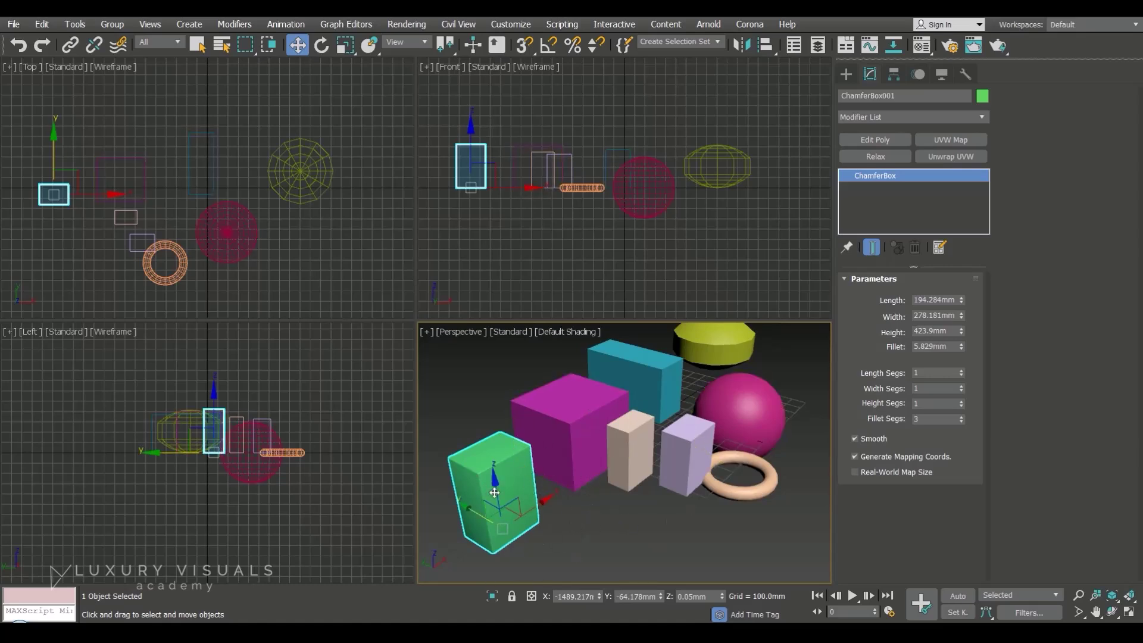
- Select the magenta box and move it freely to about X -920, Y 120, Z 112 mm
click(582, 519)
click(558, 417)
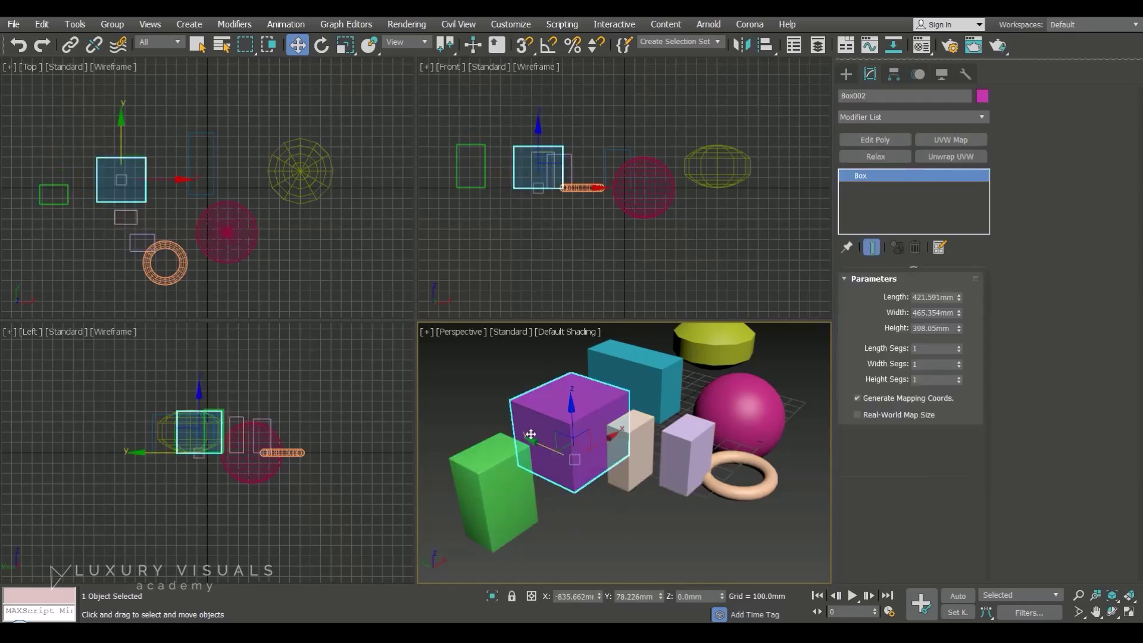
right_click(602, 323)
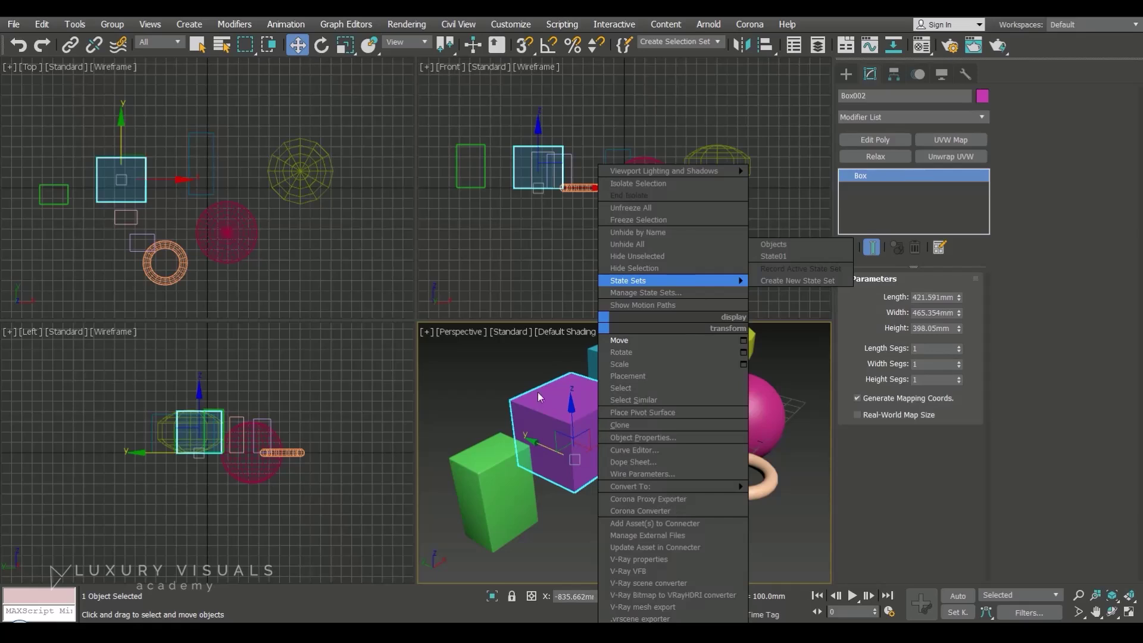
click(561, 477)
right_click(562, 479)
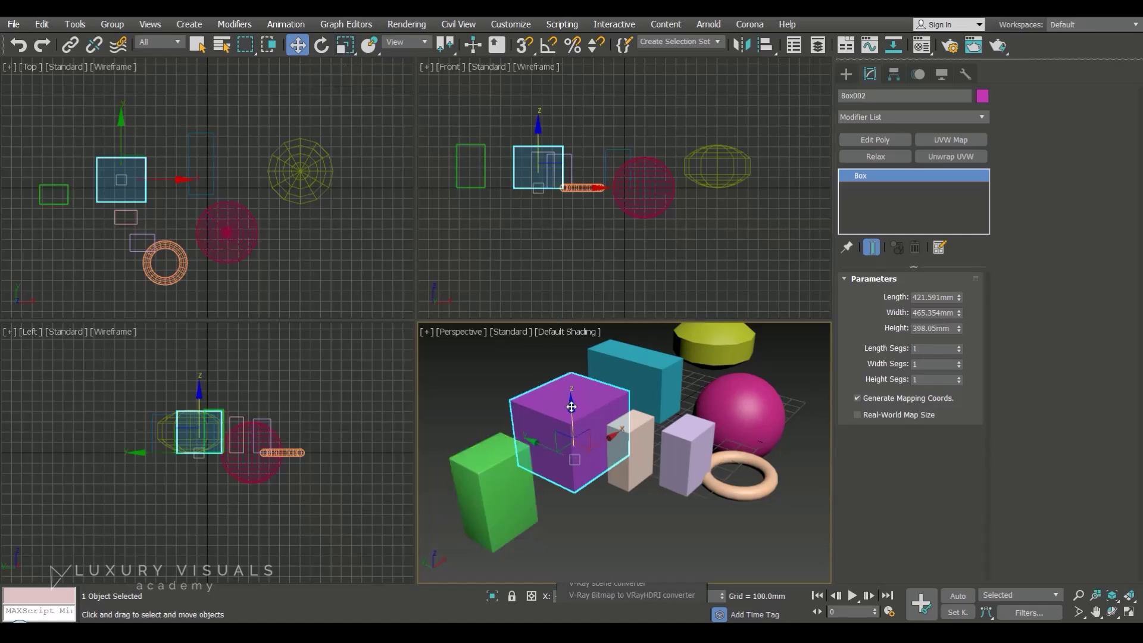
mouse_move(571, 407)
mouse_down()
mouse_move(566, 344)
mouse_move(576, 389)
mouse_up()
drag(529, 429, 552, 407)
click(583, 179)
mouse_move(584, 176)
mouse_down()
mouse_move(677, 177)
mouse_move(587, 177)
mouse_up()
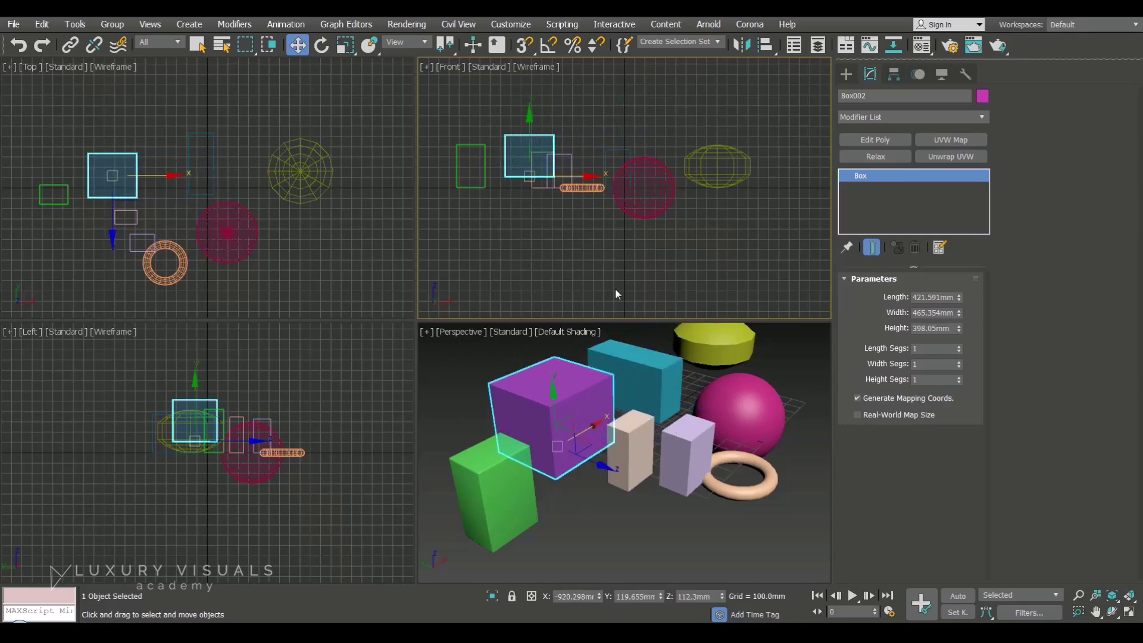
- Reset the magenta box's Z and Y positions to 0, and shift it along Y to about 289 mm
right_click(722, 598)
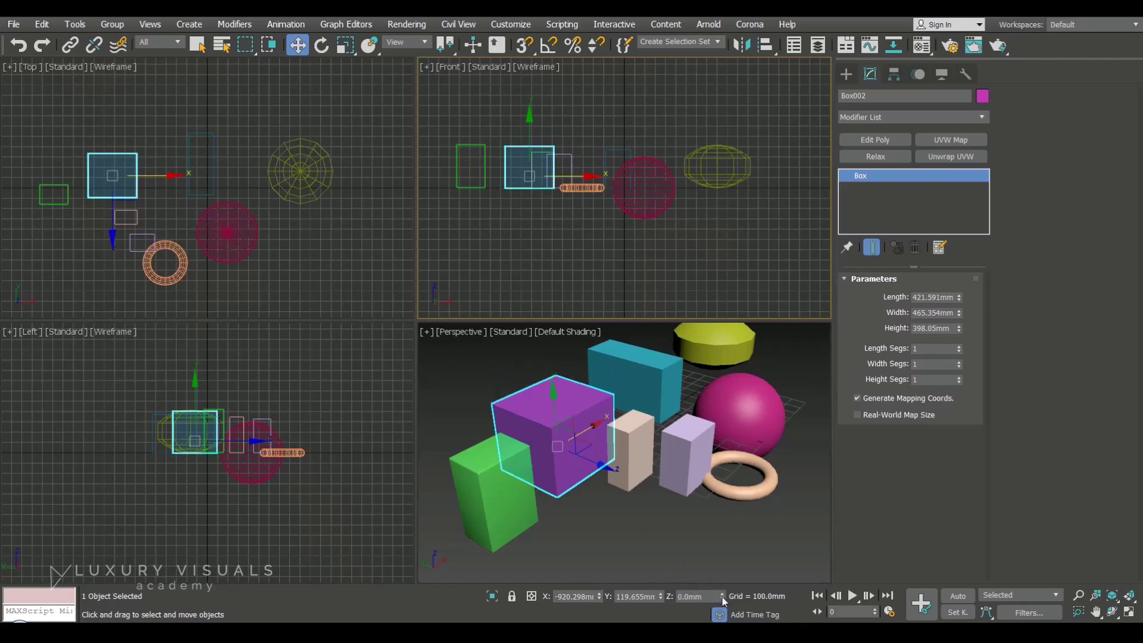
right_click(662, 596)
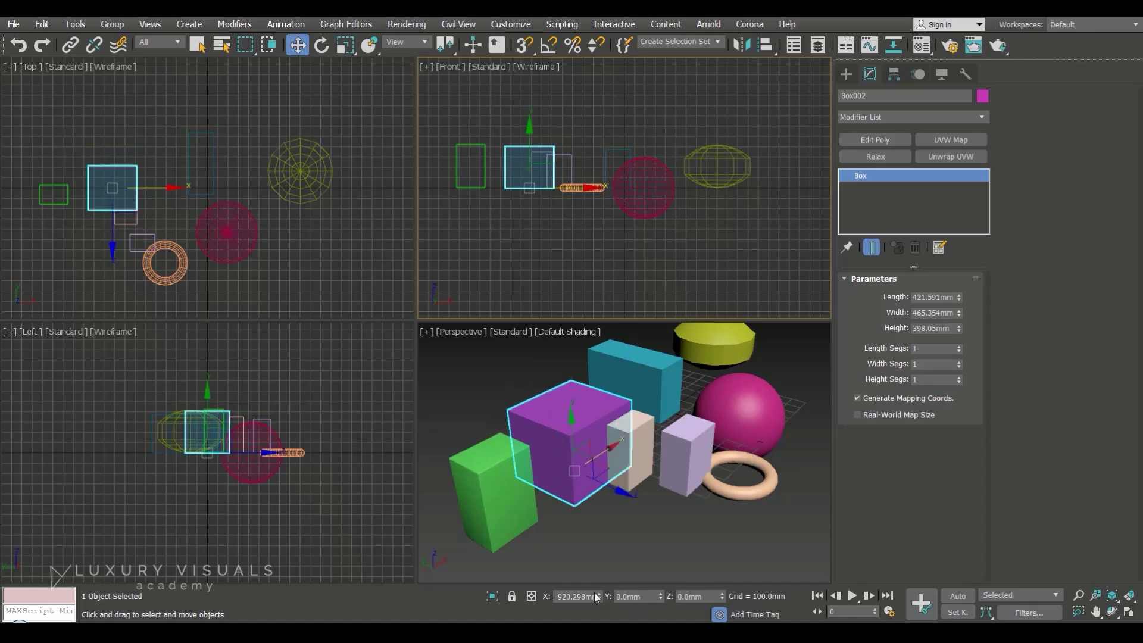
drag(662, 595, 680, 568)
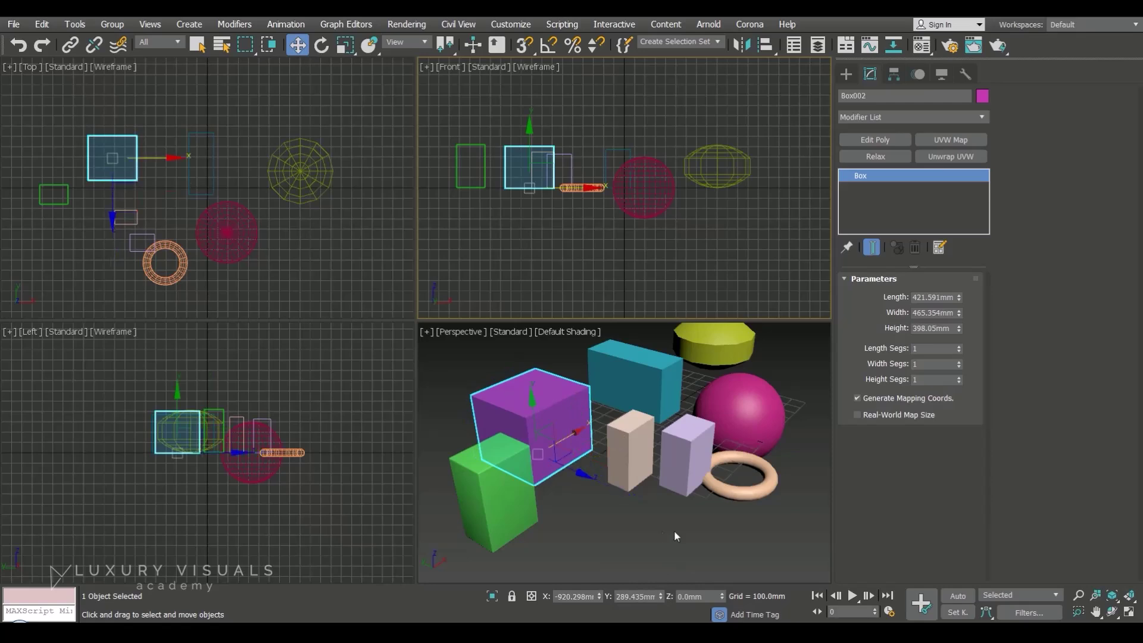
- Rotate the magenta box about 4.7 degrees around Z, trying further rotations on the other axes and undoing them
click(554, 421)
right_click(568, 327)
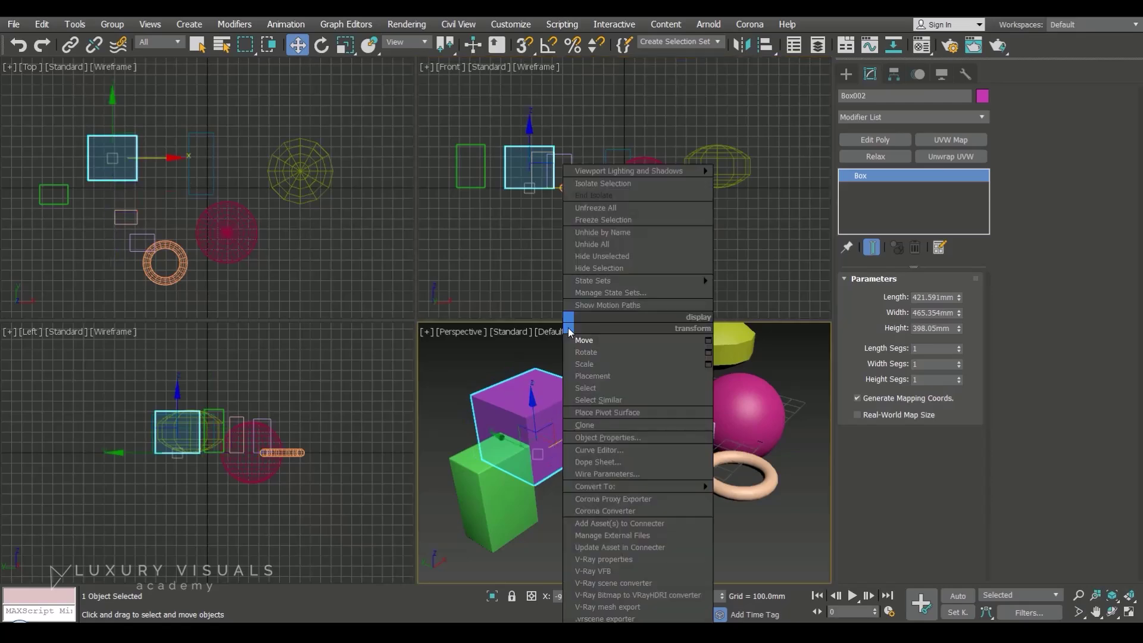
click(611, 361)
drag(557, 483, 555, 443)
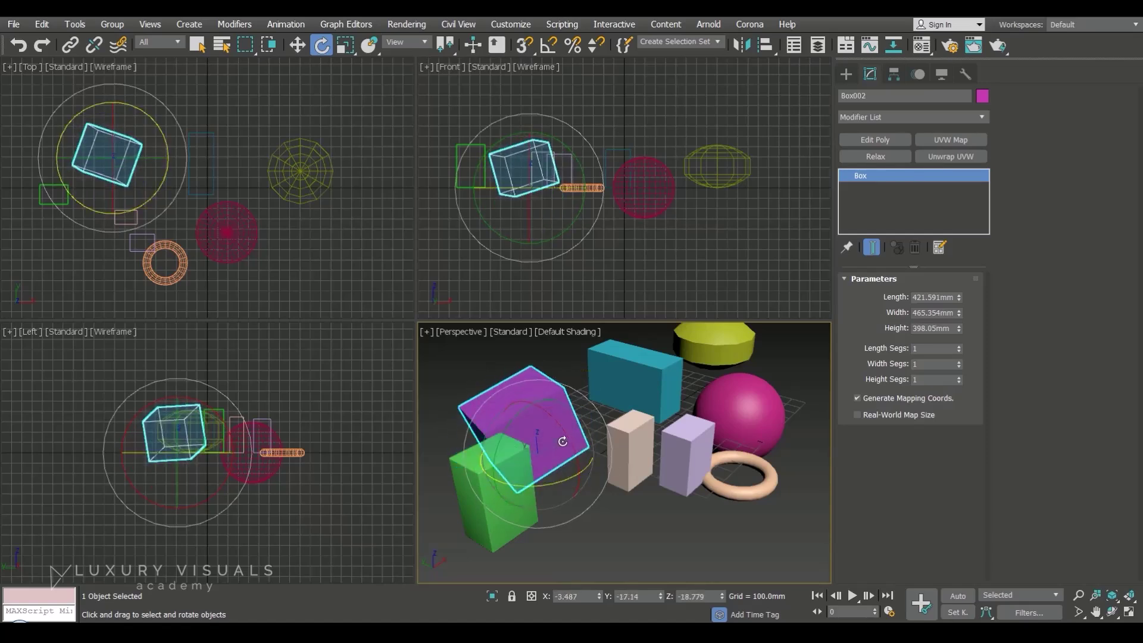
key(ctrl+z)
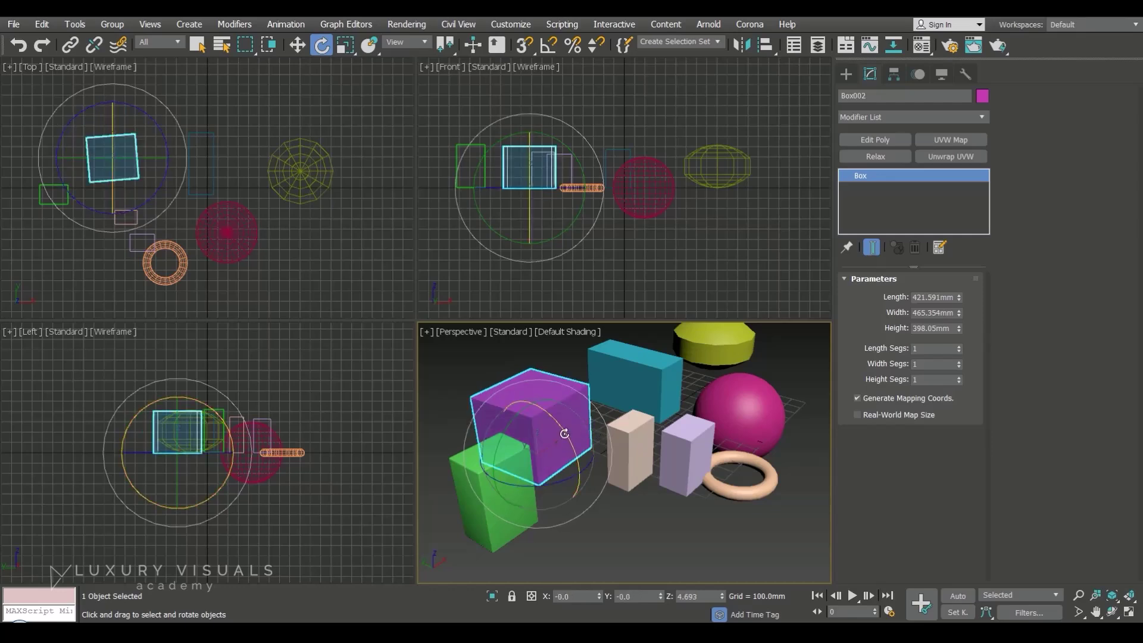
drag(516, 415, 575, 372)
key(ctrl+z)
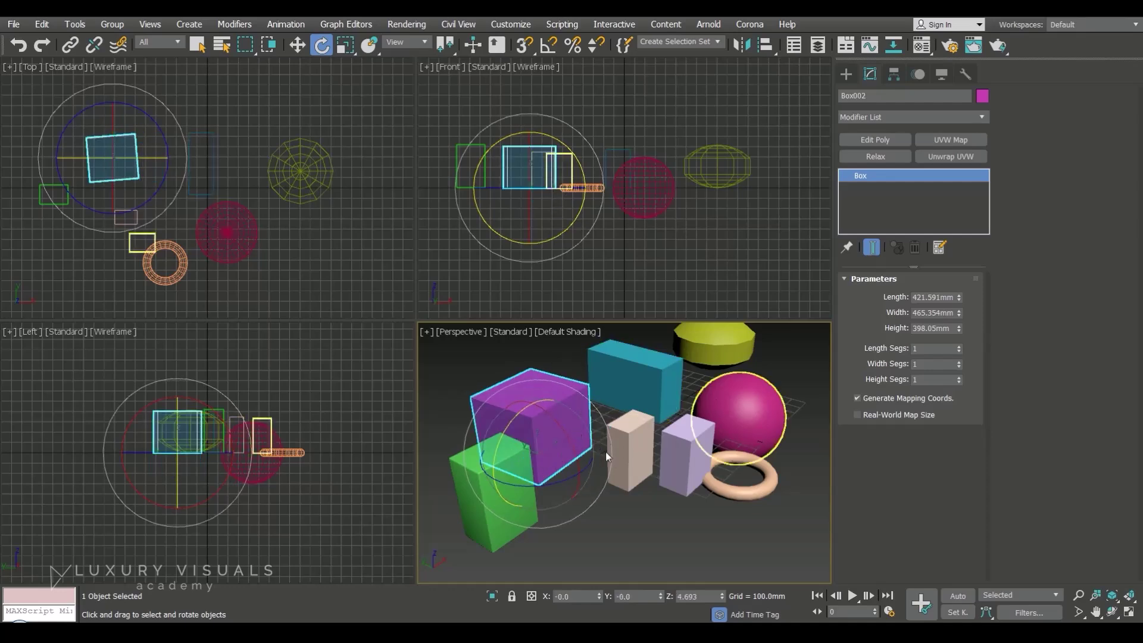
- Scale the magenta box to about 125% in Y and 122% in Z, and shrink both axes together to 97%
right_click(603, 323)
click(647, 363)
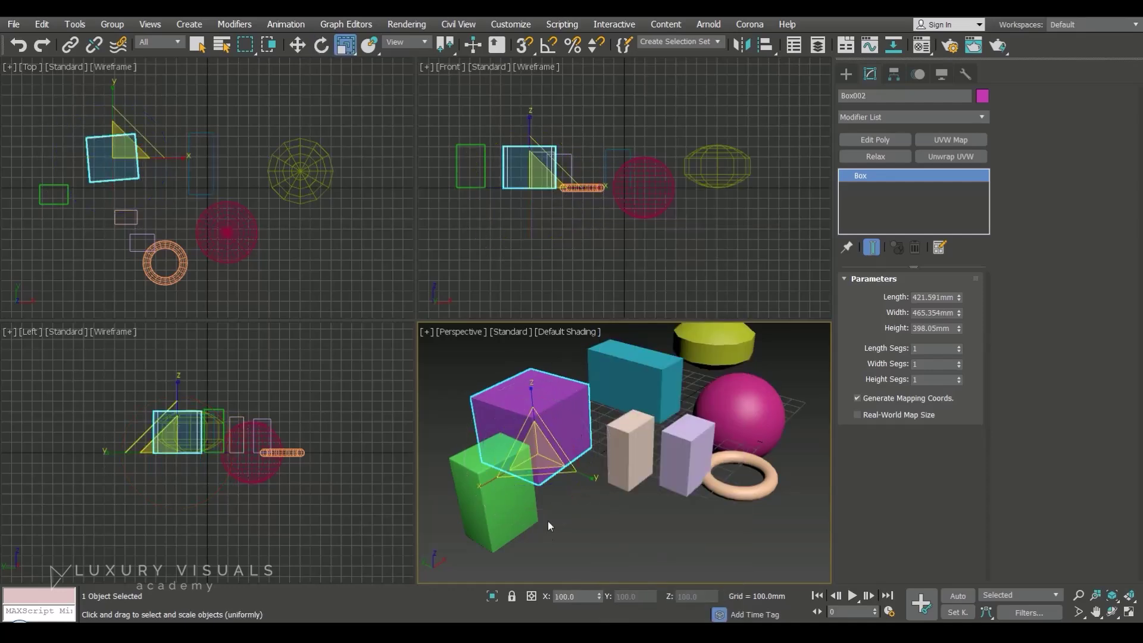
drag(532, 393, 540, 366)
mouse_move(583, 478)
mouse_down()
mouse_move(604, 492)
mouse_move(589, 485)
mouse_up()
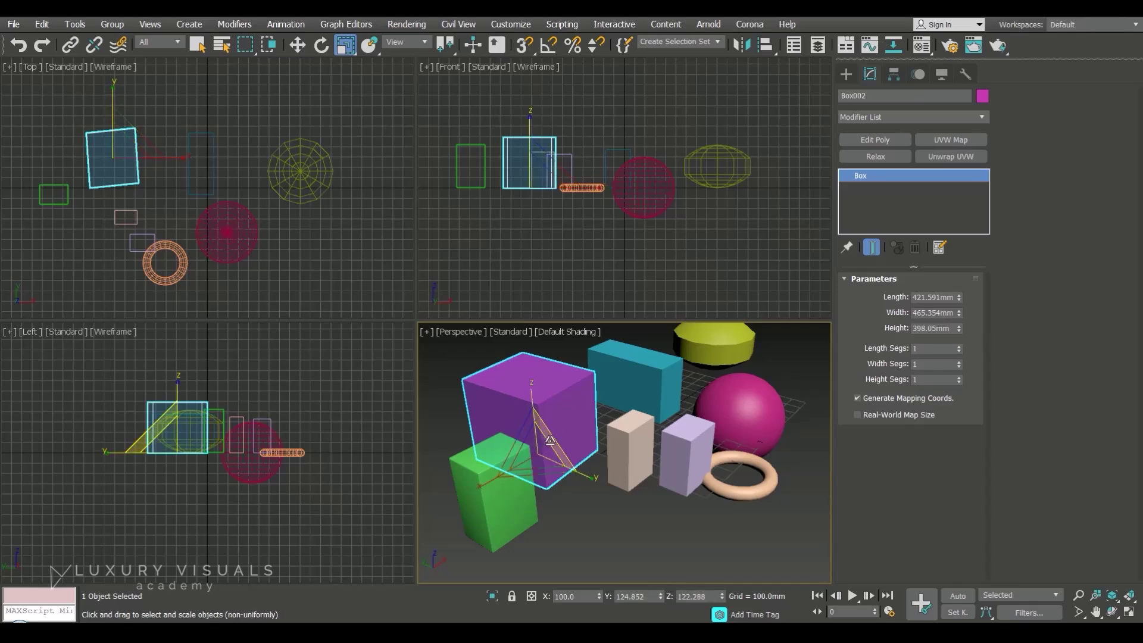
mouse_move(550, 440)
mouse_down()
mouse_move(587, 394)
mouse_move(559, 444)
mouse_up()
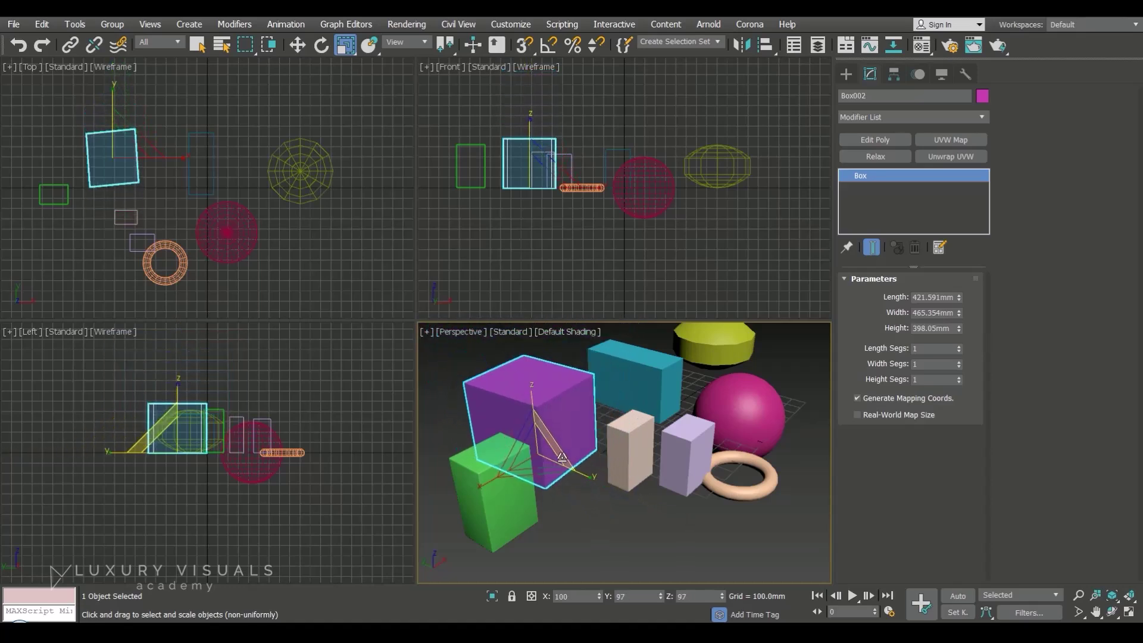
- Return to the Move tool and move the magenta box in the perspective viewport
right_click(560, 456)
click(604, 341)
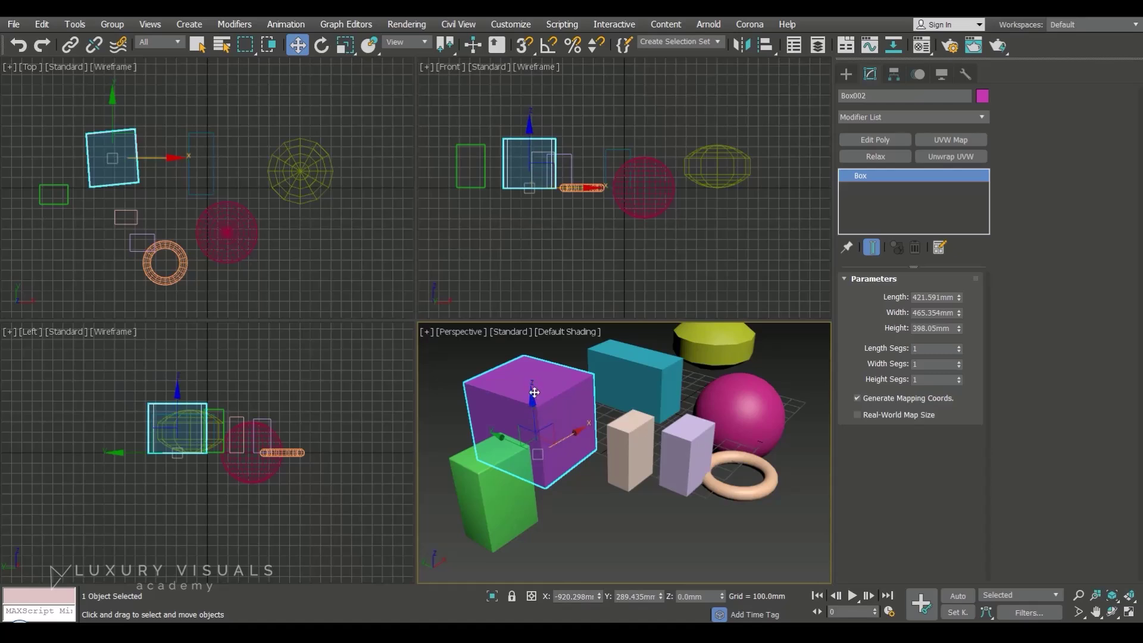
drag(552, 426, 554, 456)
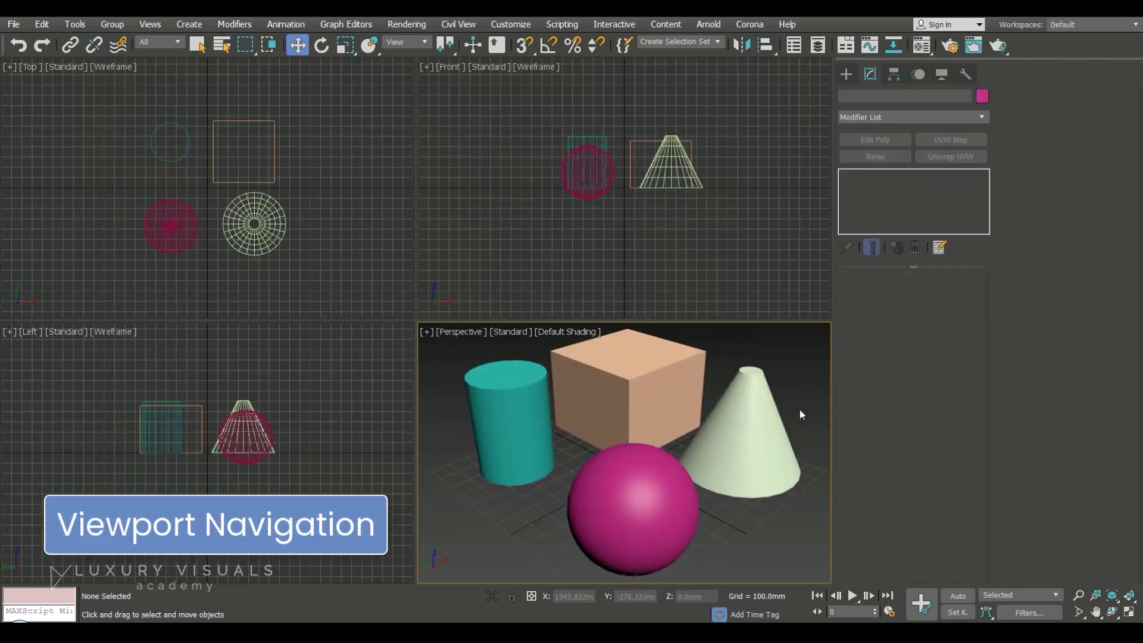
- Switch the perspective viewport to wireframe display and back to default shading
key(F3)
click(706, 359)
click(803, 358)
key(F3)
click(790, 422)
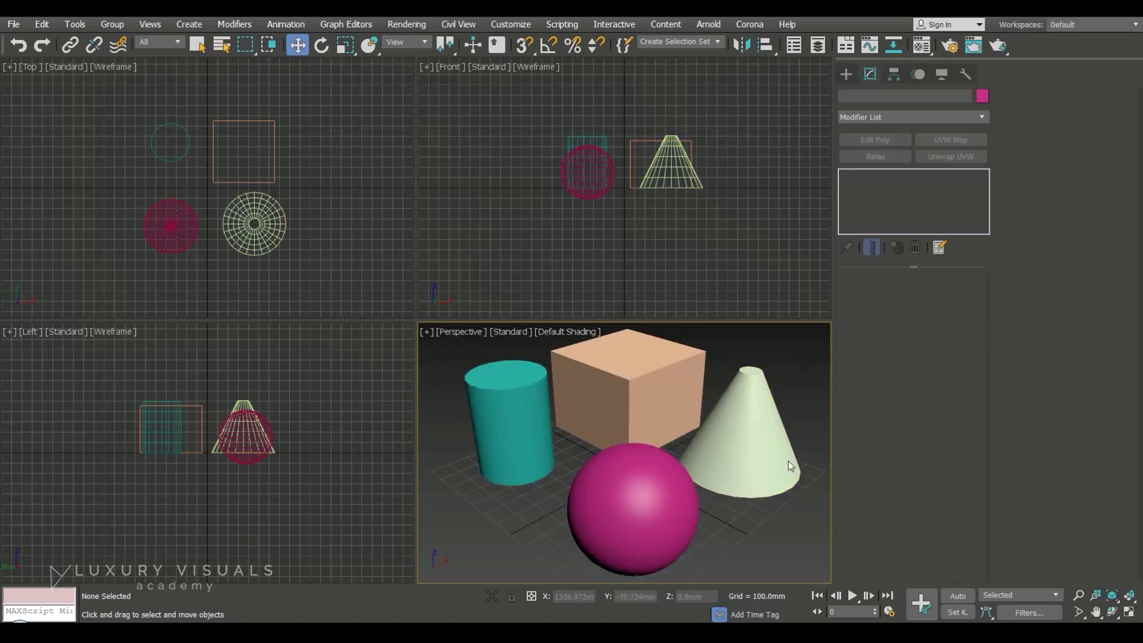
- Toggle Edged Faces repeatedly in the perspective viewport and leave it turned on
key(F4)
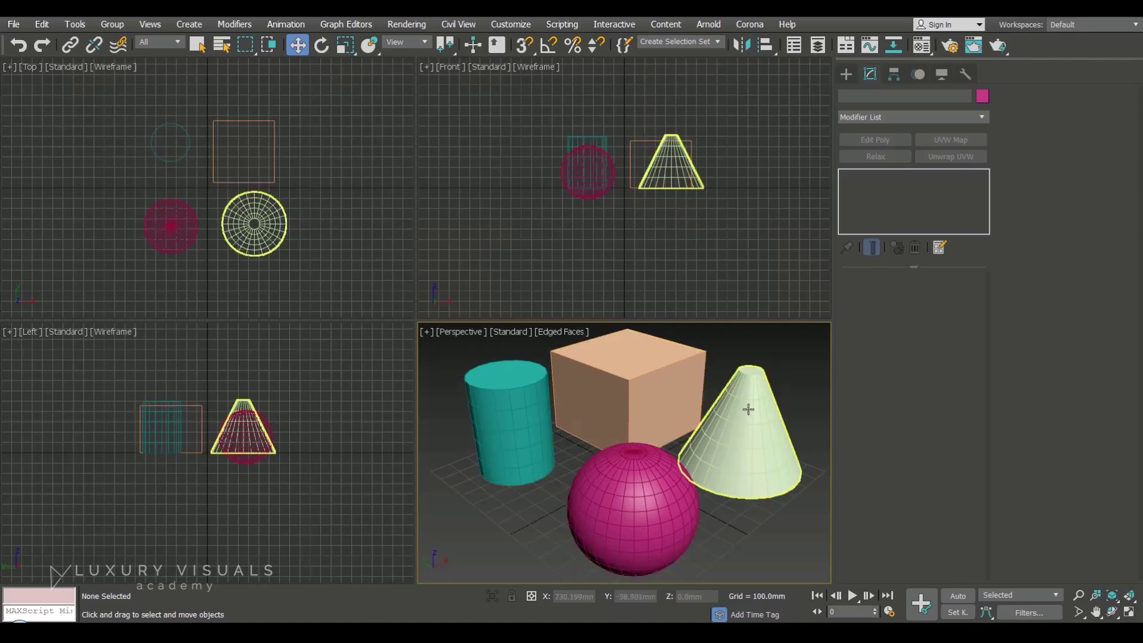
key(F4)
key(F4)
key(F4)
key(F4)
- Try the Facets, Bounding Box and Flat Color shading modes in the perspective viewport
click(510, 332)
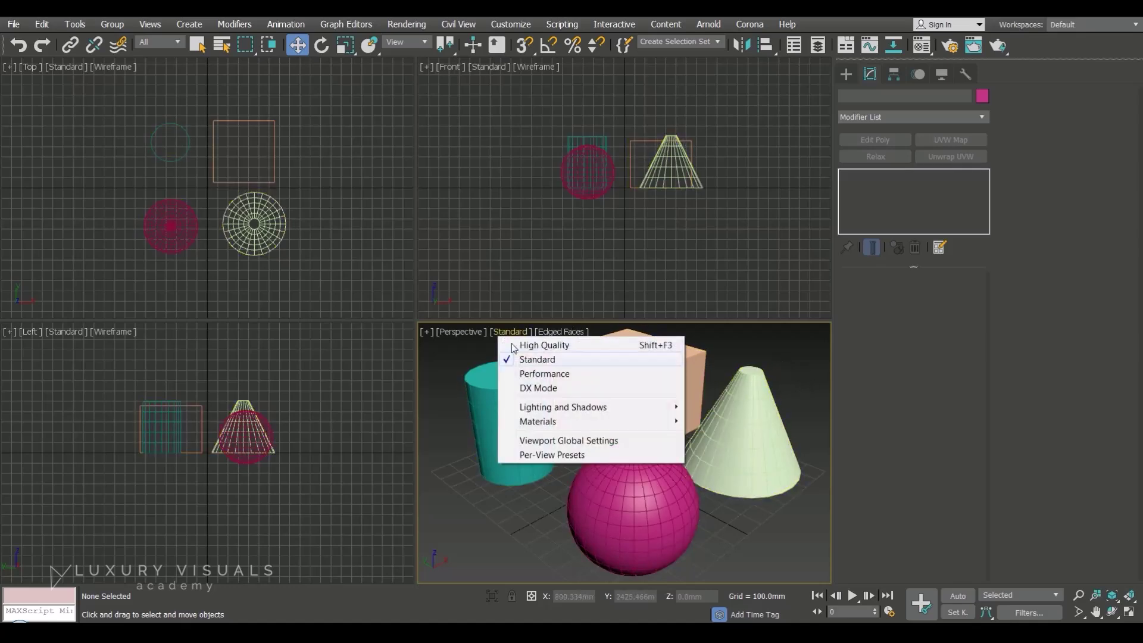
click(564, 331)
click(613, 360)
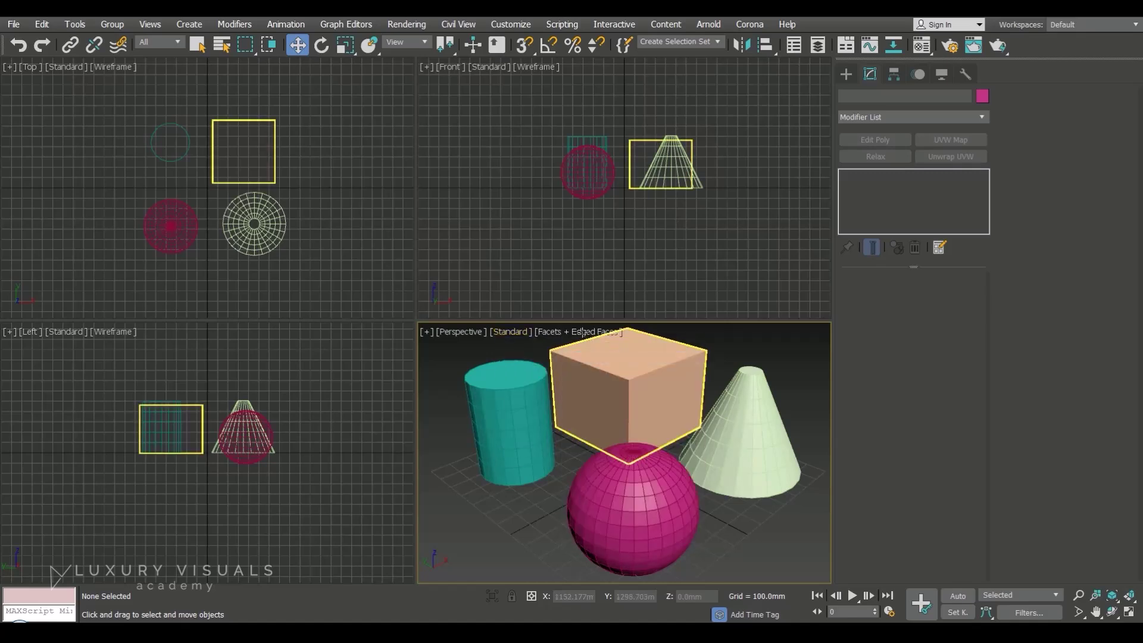
click(586, 331)
click(619, 374)
click(568, 332)
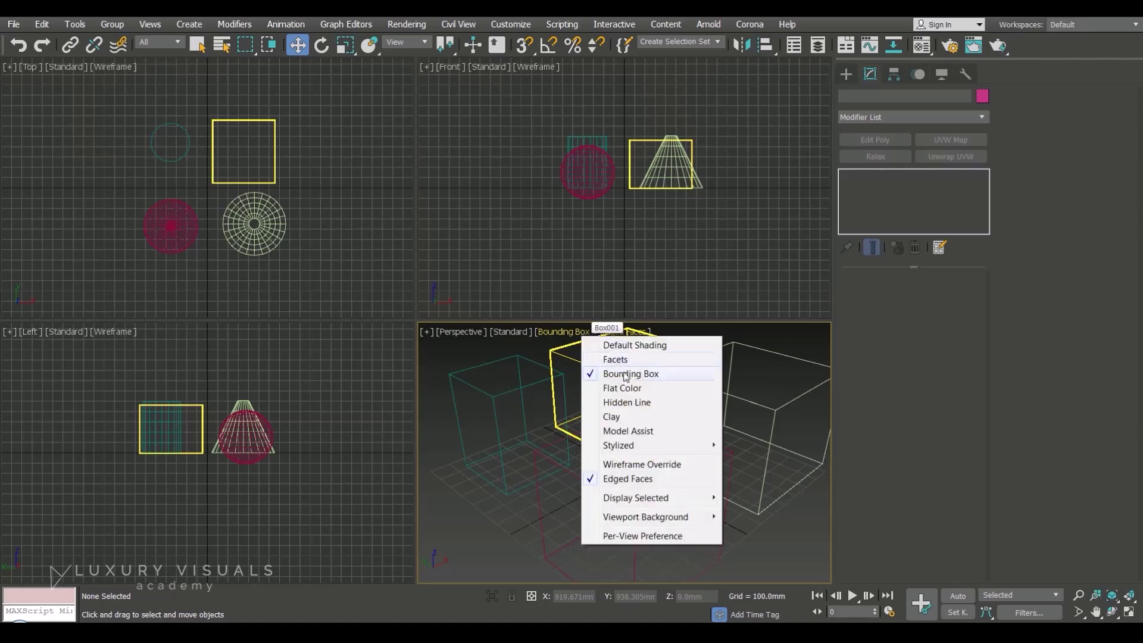
click(619, 387)
- Try the Hidden Line, Clay and Model Assist shading modes in the perspective viewport
click(565, 332)
click(613, 401)
click(562, 332)
click(610, 419)
click(569, 331)
click(616, 429)
- Try the stylized Graphite, Color Pencil and Color Ink modes in the perspective viewport, and restore Default Shading
click(564, 332)
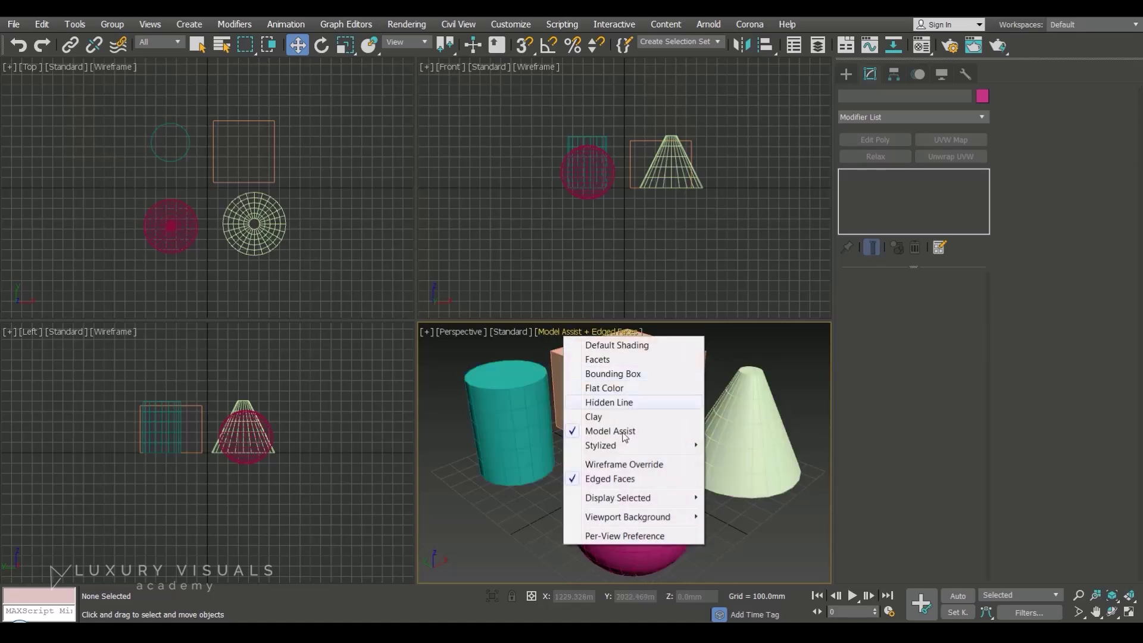
mouse_move(628, 447)
click(741, 446)
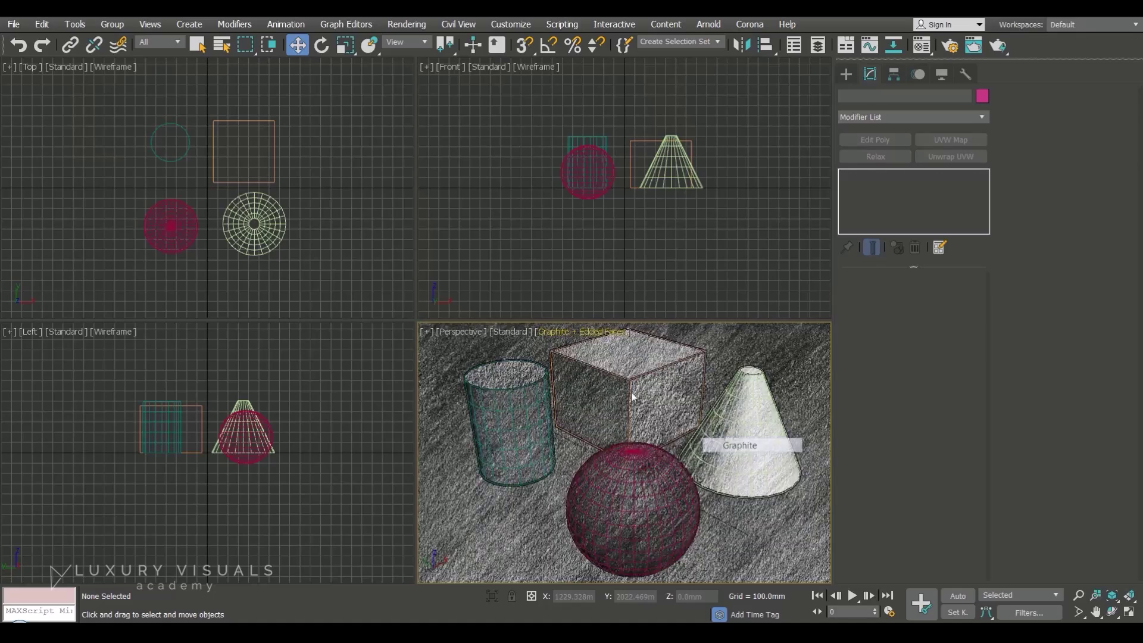
click(577, 329)
mouse_move(674, 448)
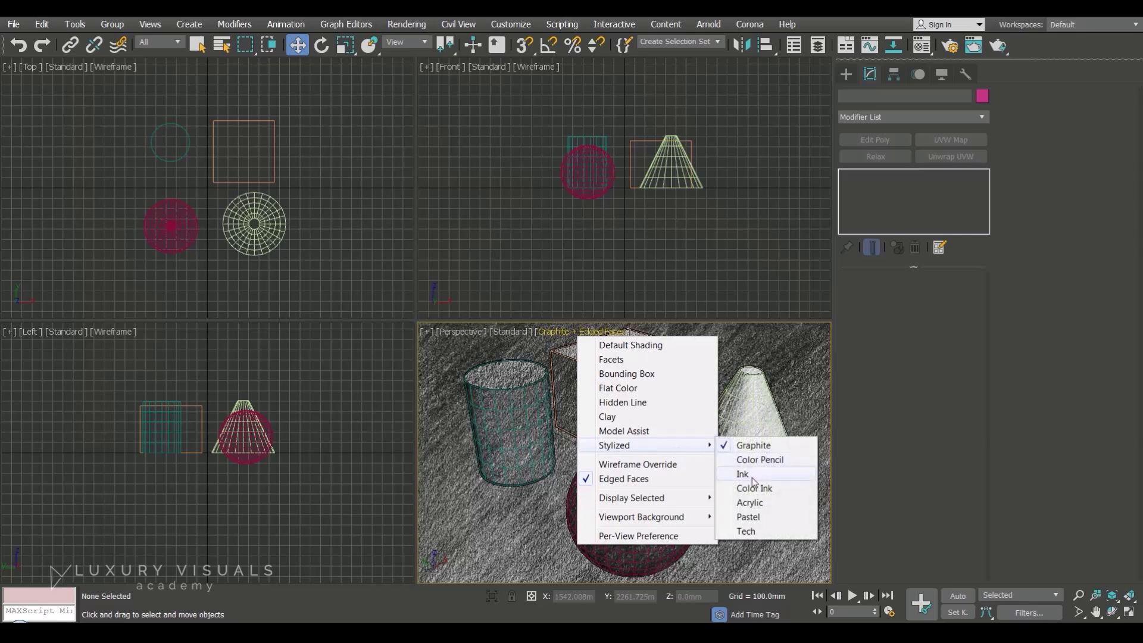
click(759, 459)
click(575, 332)
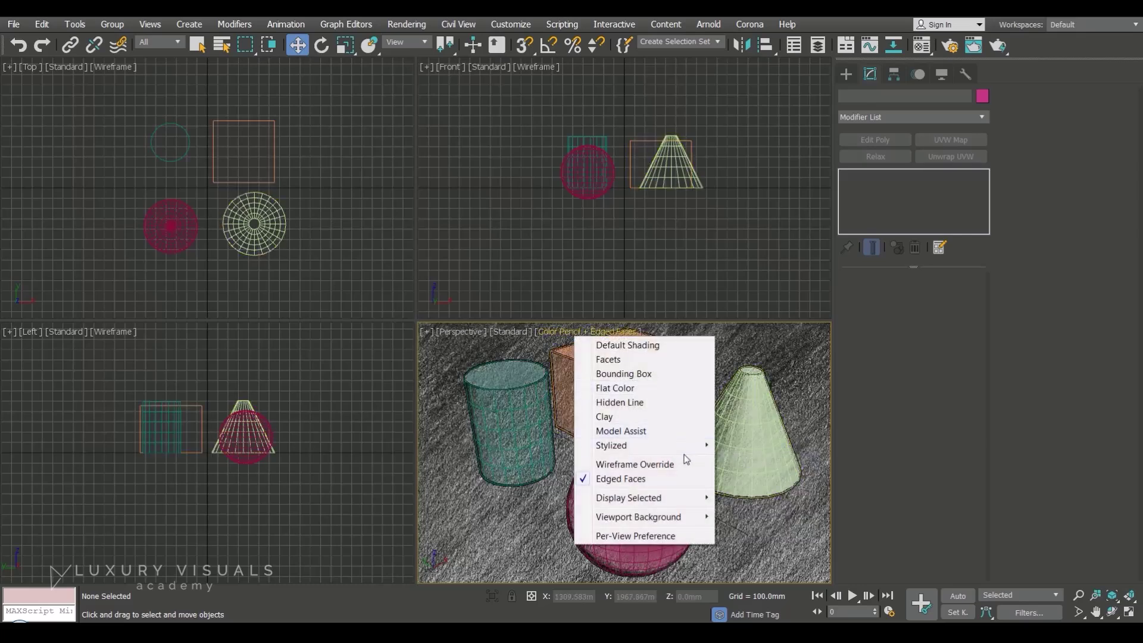
click(756, 488)
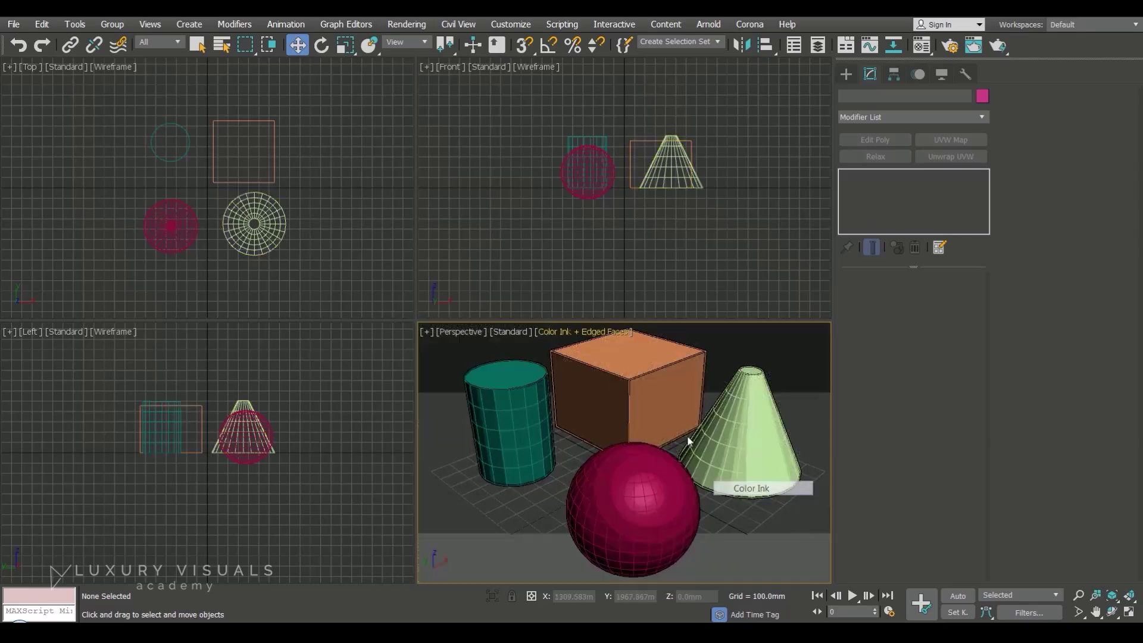
click(592, 332)
click(625, 343)
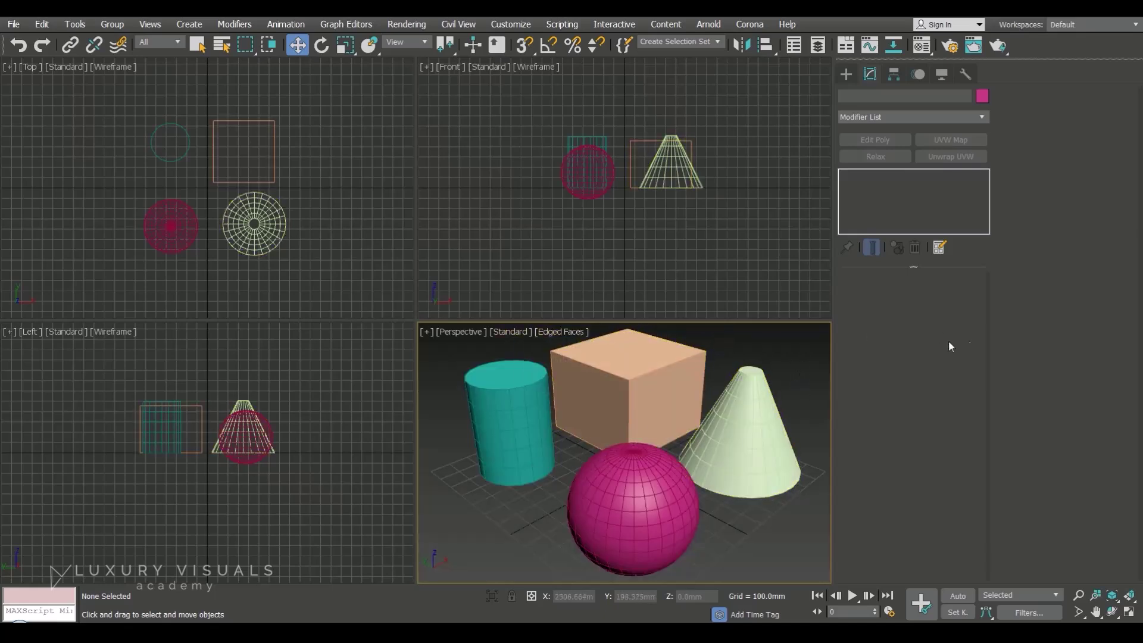
- Select the cone, try the Select, Move, Rotate and Scale tools on it, and clear the selection
right_click(792, 344)
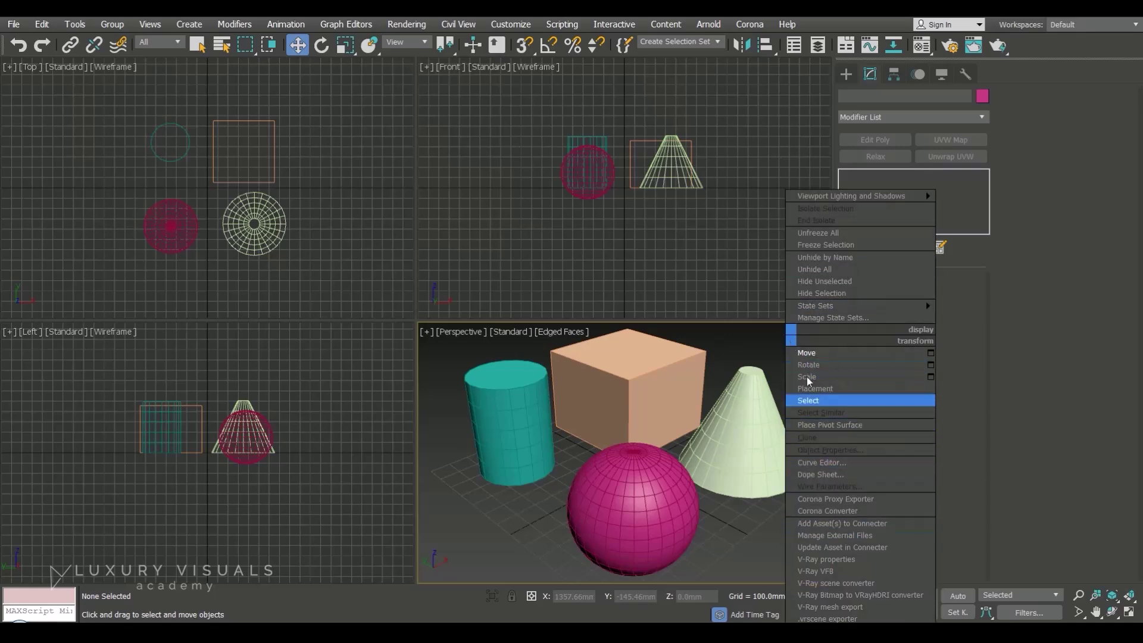
click(757, 358)
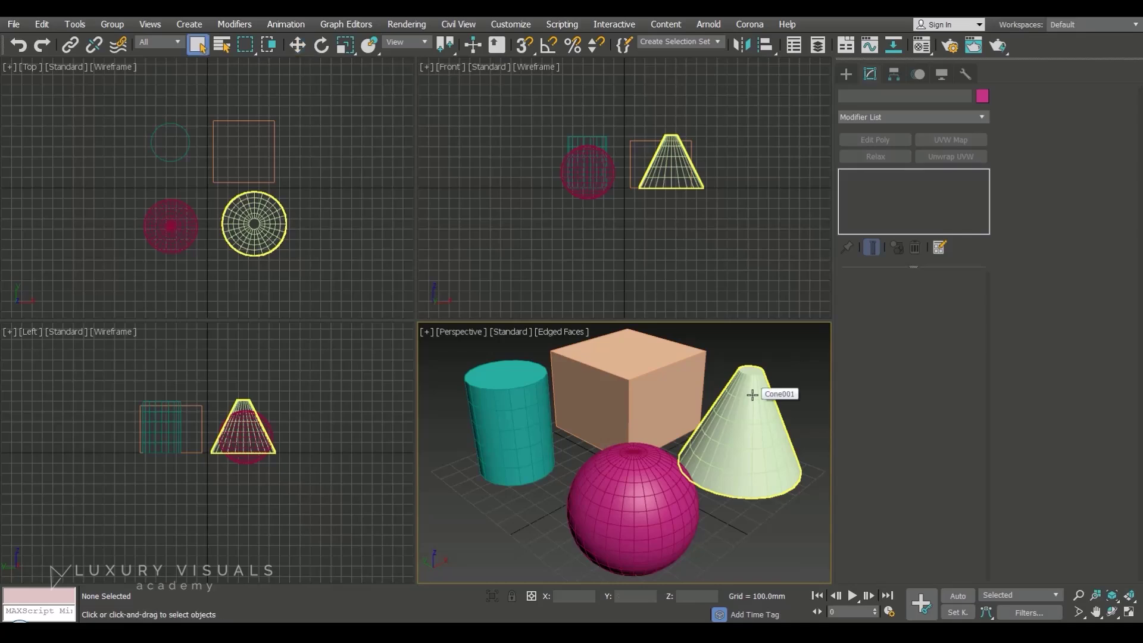
click(756, 373)
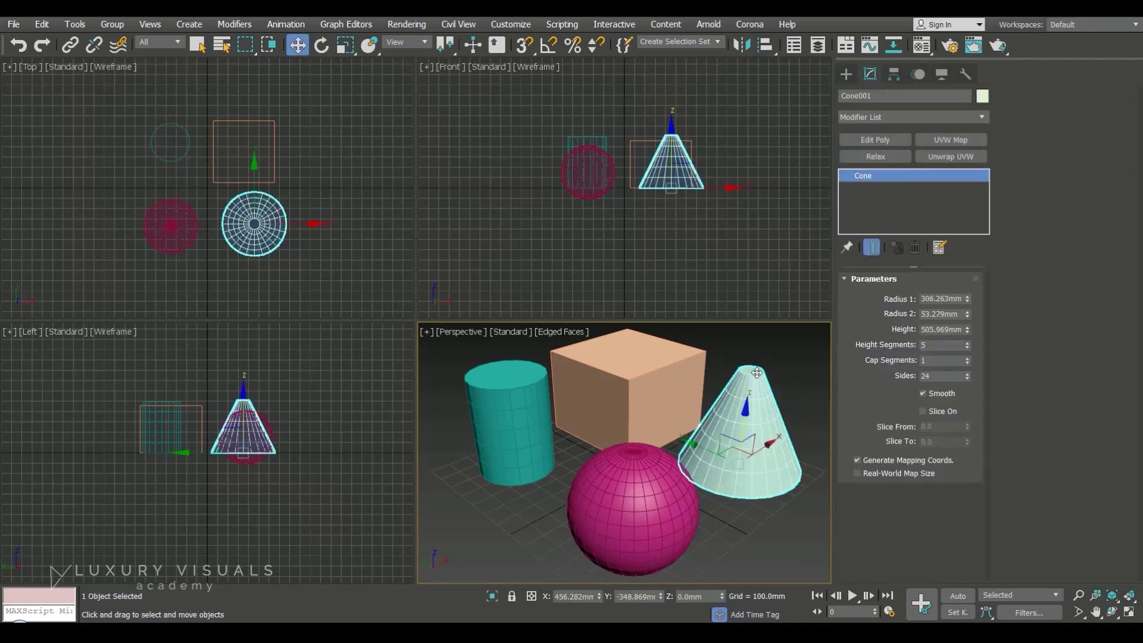
key(e)
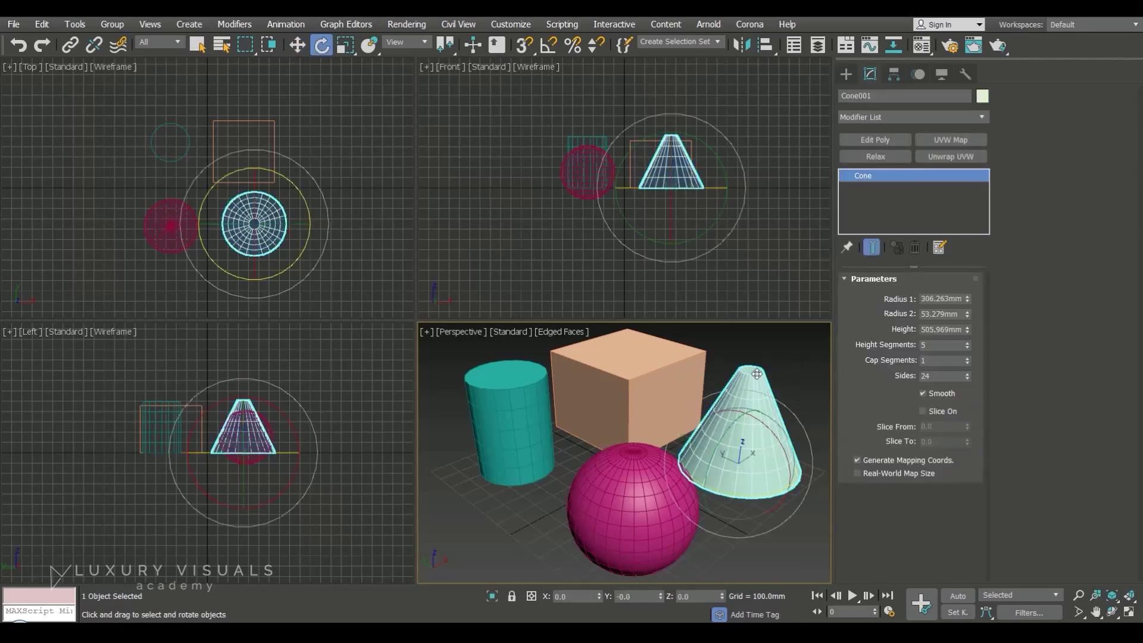
key(r)
key(ctrl+d)
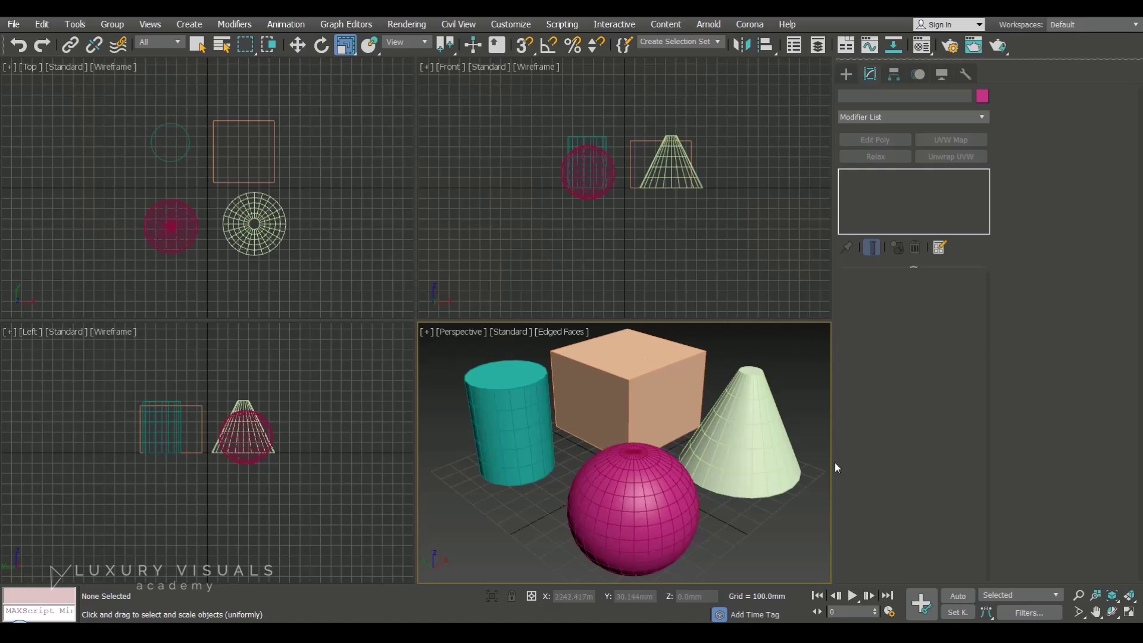
- Activate the Front and Perspective viewports in turn, and toggle between the four-view layout and a maximized viewport, leaving Perspective maximized
click(689, 238)
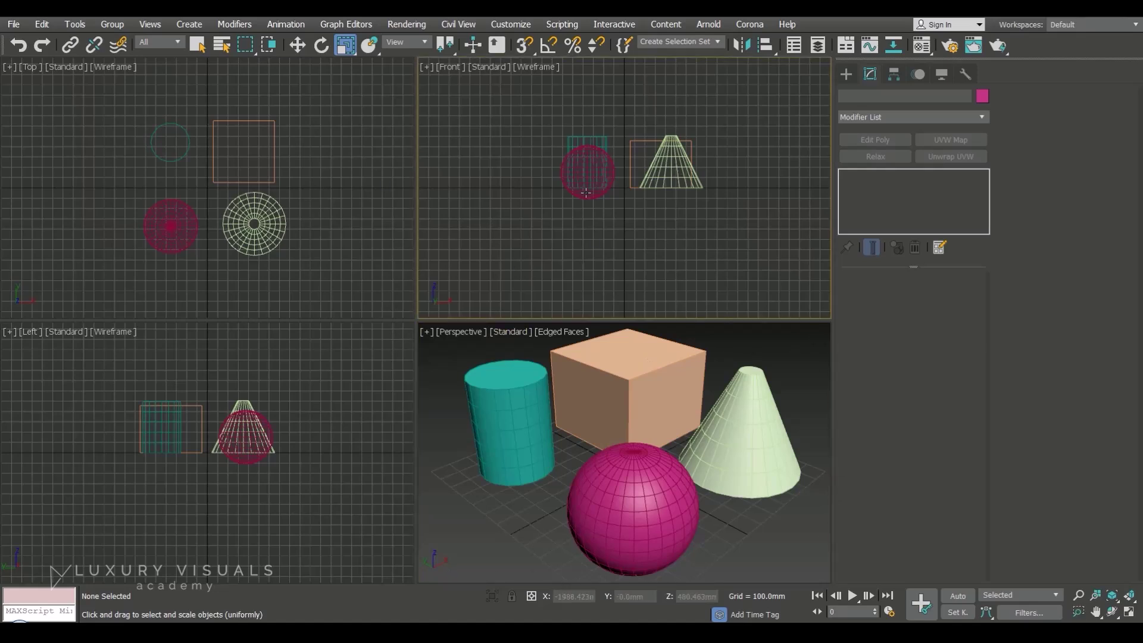
click(797, 364)
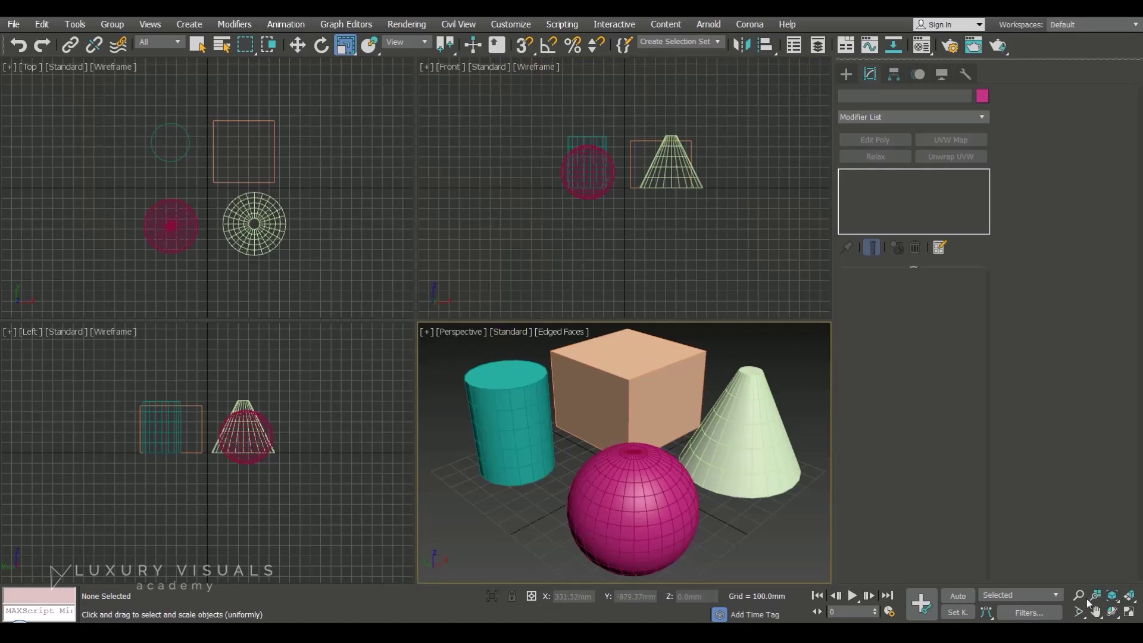
click(1131, 613)
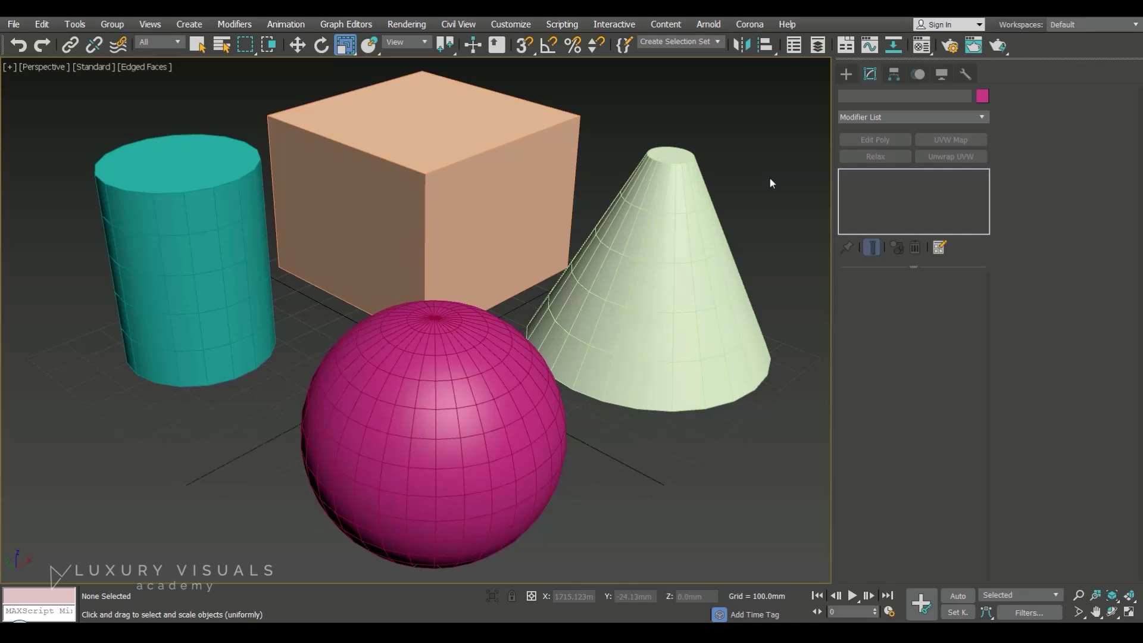
key(alt+w)
key(alt+w)
key(alt+w)
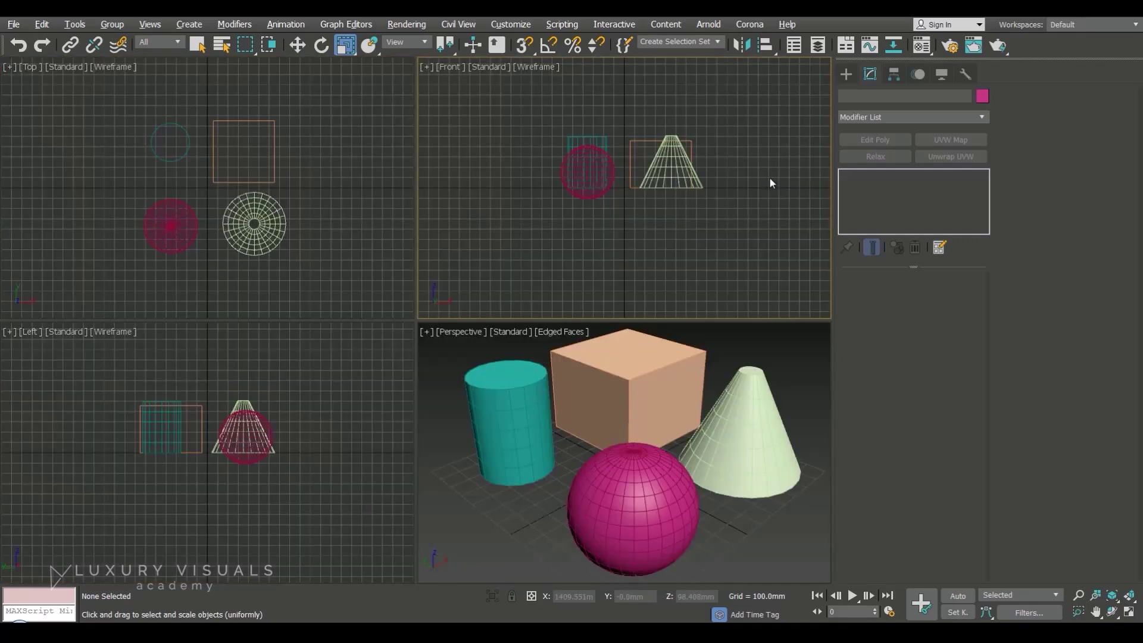
key(alt+w)
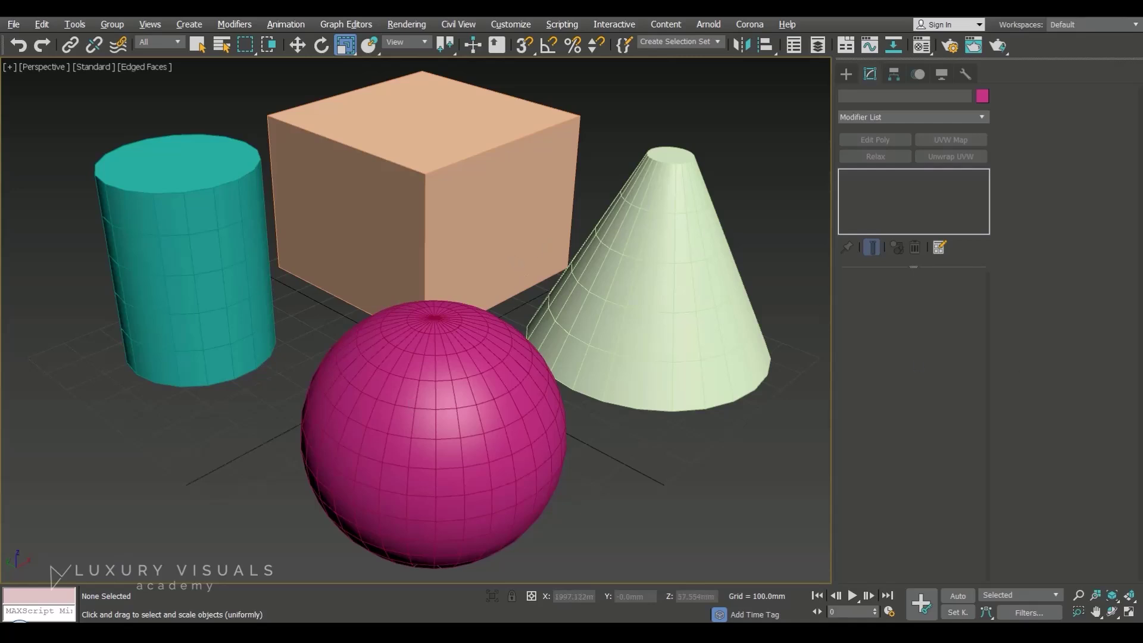
- Practise panning, zooming and orbiting the maximized perspective view around the four primitives
middle_drag(522, 280, 541, 255)
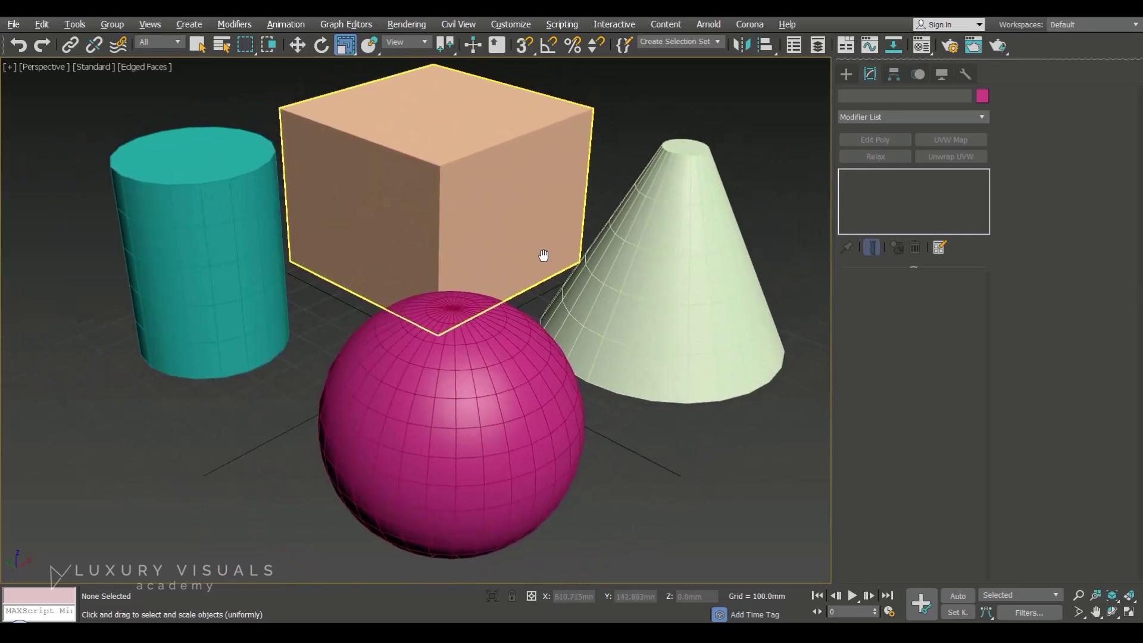
scroll(566, 258, up, 5)
scroll(560, 262, down, 10)
scroll(555, 265, up, 5)
scroll(556, 265, down, 5)
scroll(556, 265, up, 4)
scroll(555, 265, down, 2)
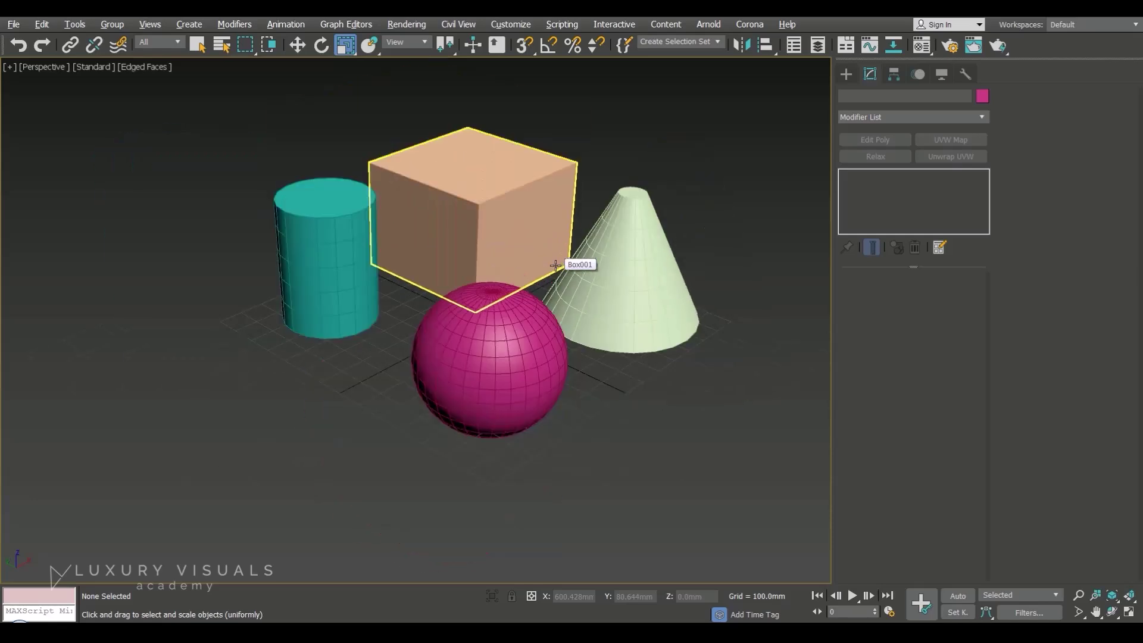
scroll(550, 252, up, 2)
alt+middle_drag(563, 248, 595, 264)
- Select the sphere and the box in turn, orbit and zoom around each one, and clear the selection
click(483, 462)
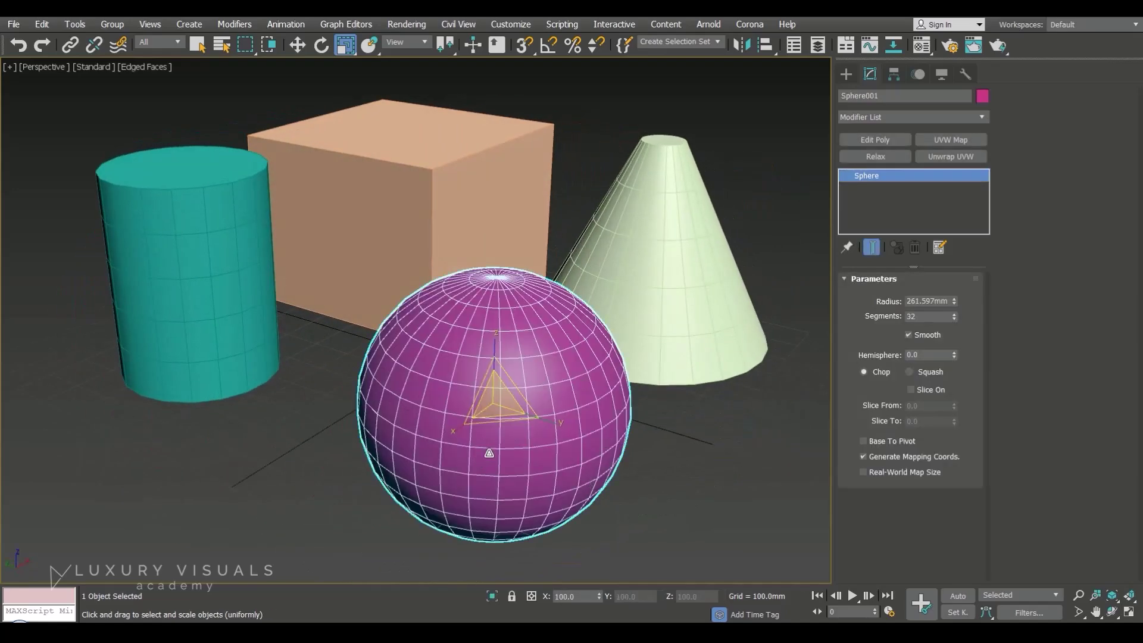
scroll(488, 453, up, 4)
scroll(489, 453, down, 4)
alt+middle_drag(488, 452, 393, 250)
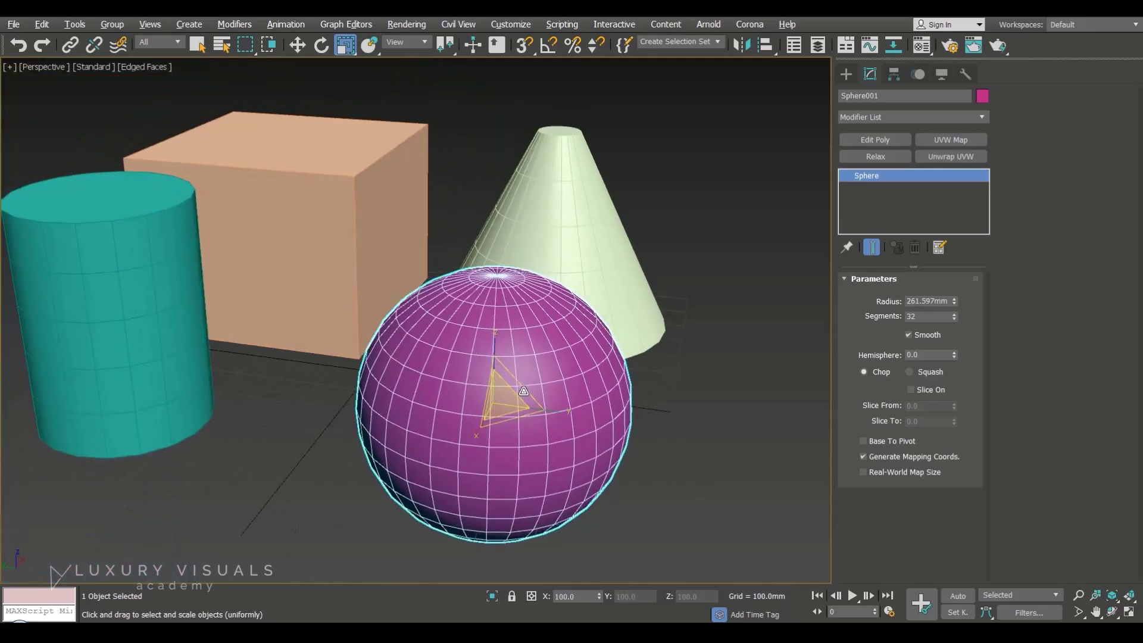
click(310, 207)
alt+middle_drag(310, 207, 446, 221)
scroll(373, 191, up, 3)
scroll(374, 192, down, 2)
alt+middle_drag(373, 192, 492, 262)
scroll(415, 269, up, 2)
click(570, 149)
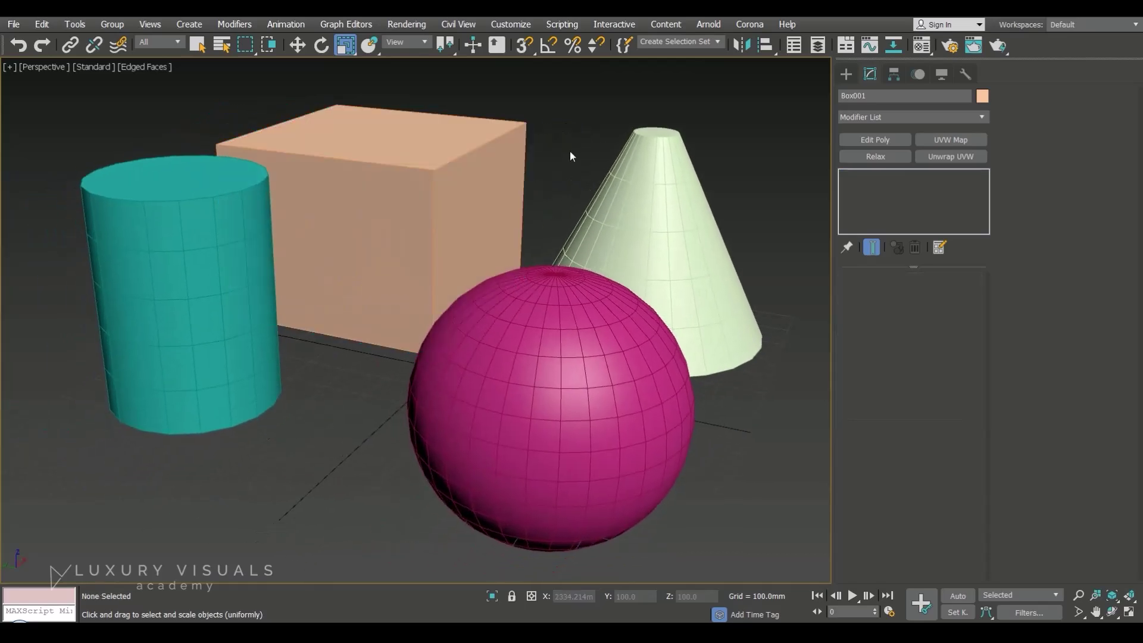
- Undo the last view change, zoom to the selected cone, and restore the previous view with nothing selected
key(shift+z)
click(592, 309)
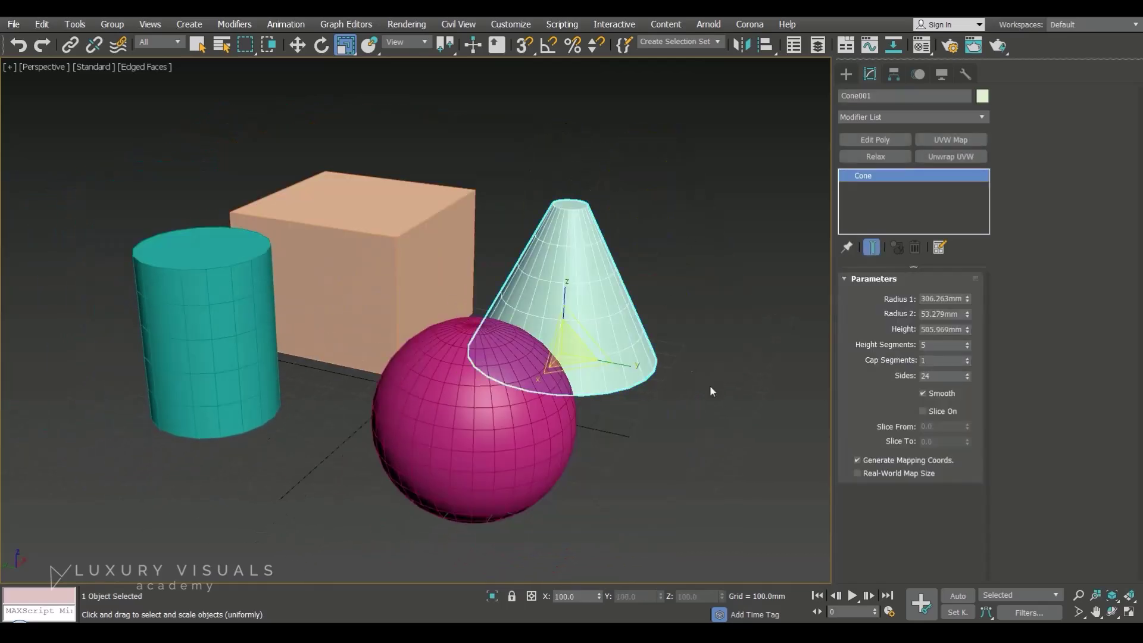
key(z)
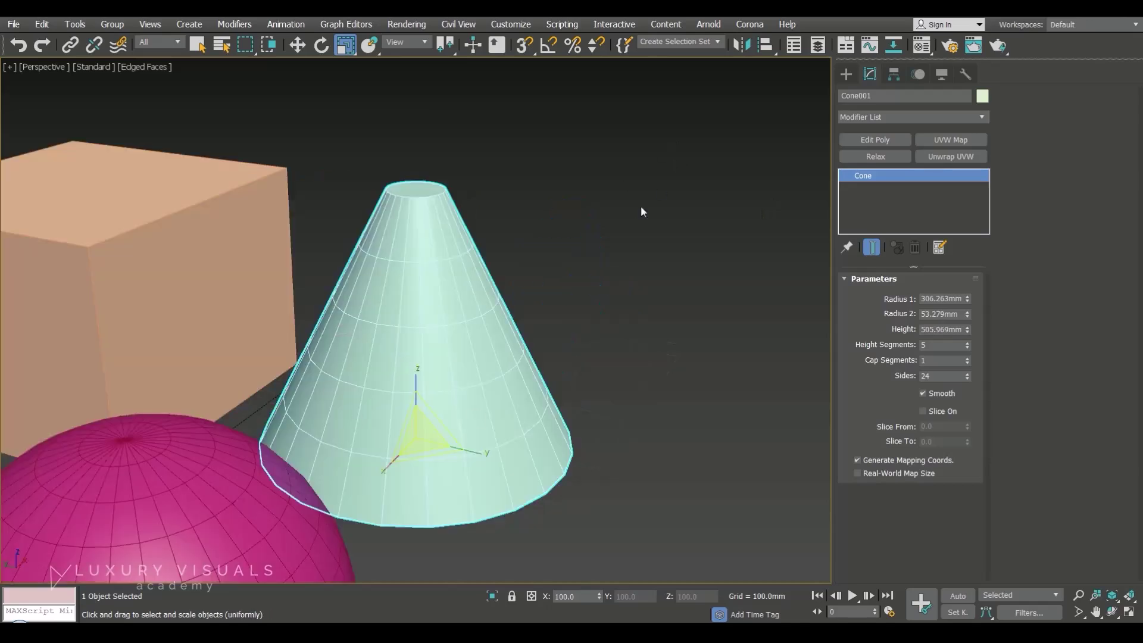
click(699, 273)
key(shift+z)
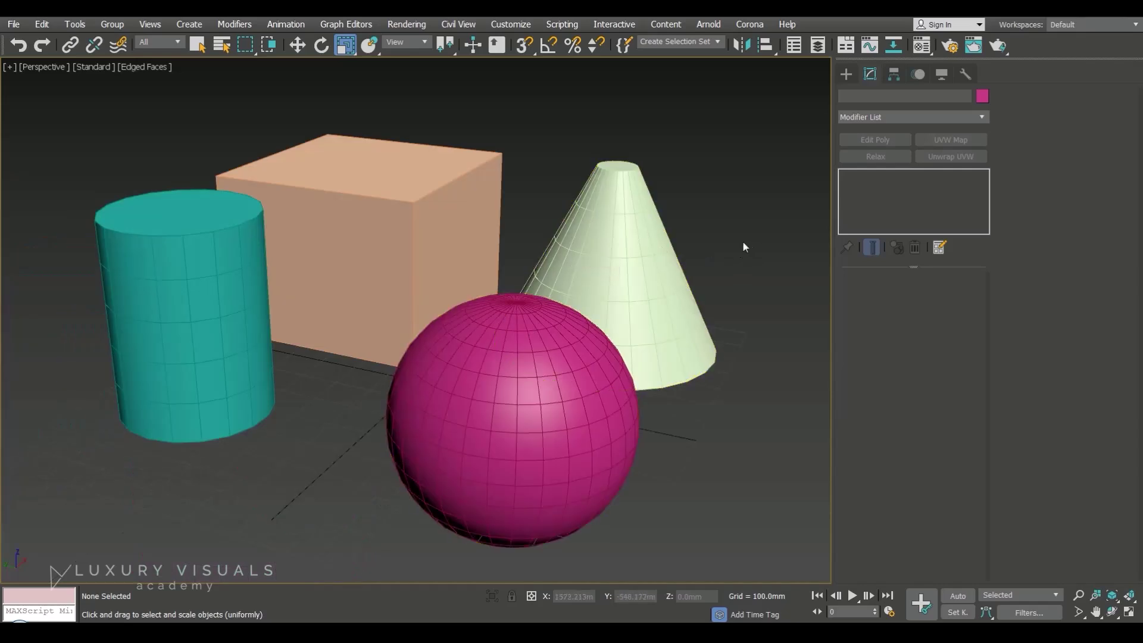
- Switch the maximized viewport through the Left, Front and Top views and return it to Perspective
key(l)
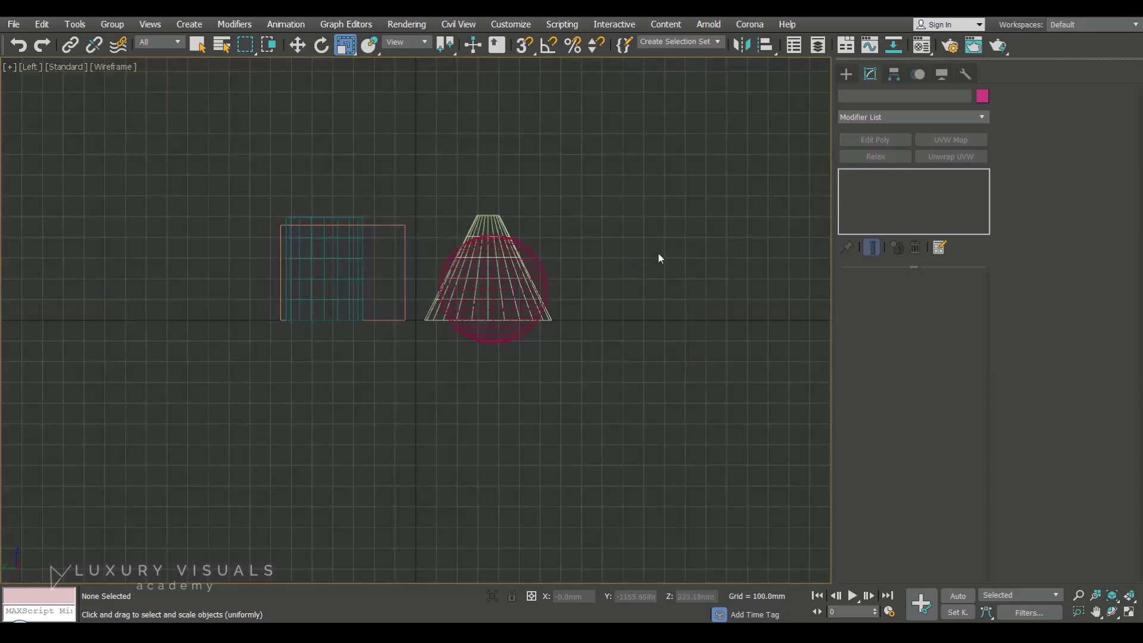
key(f)
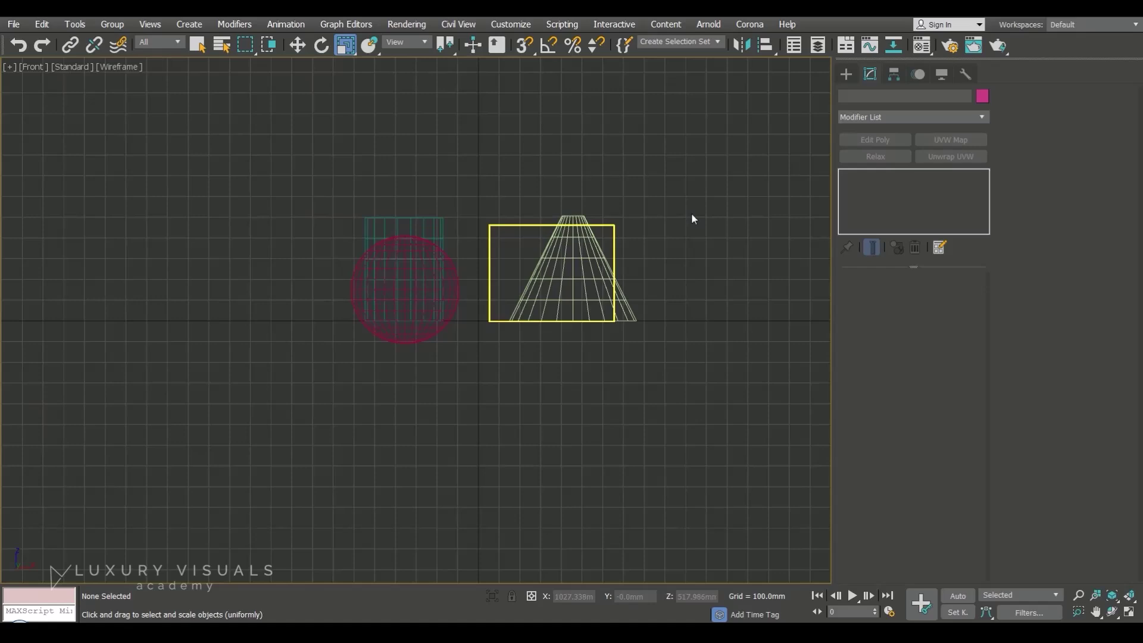
key(t)
key(v)
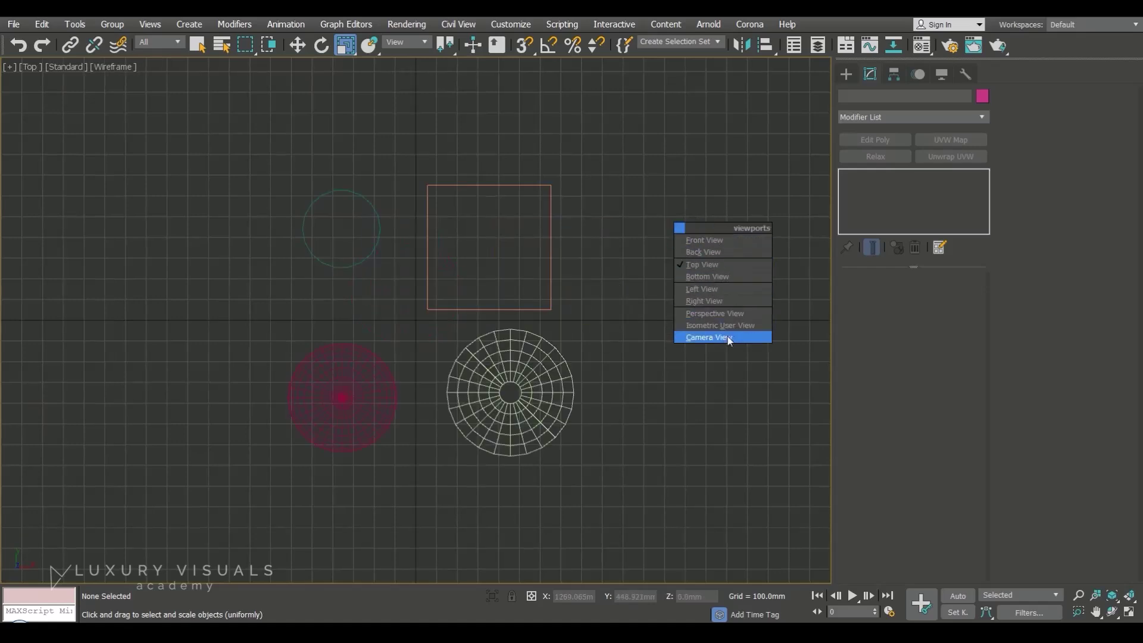
click(723, 313)
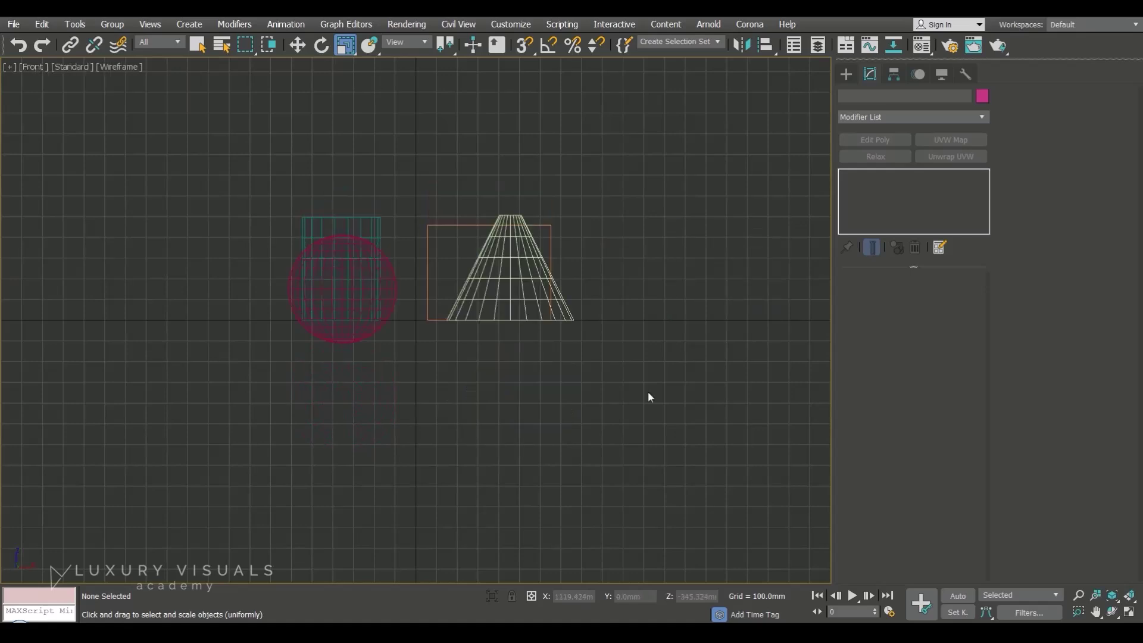
key(F3)
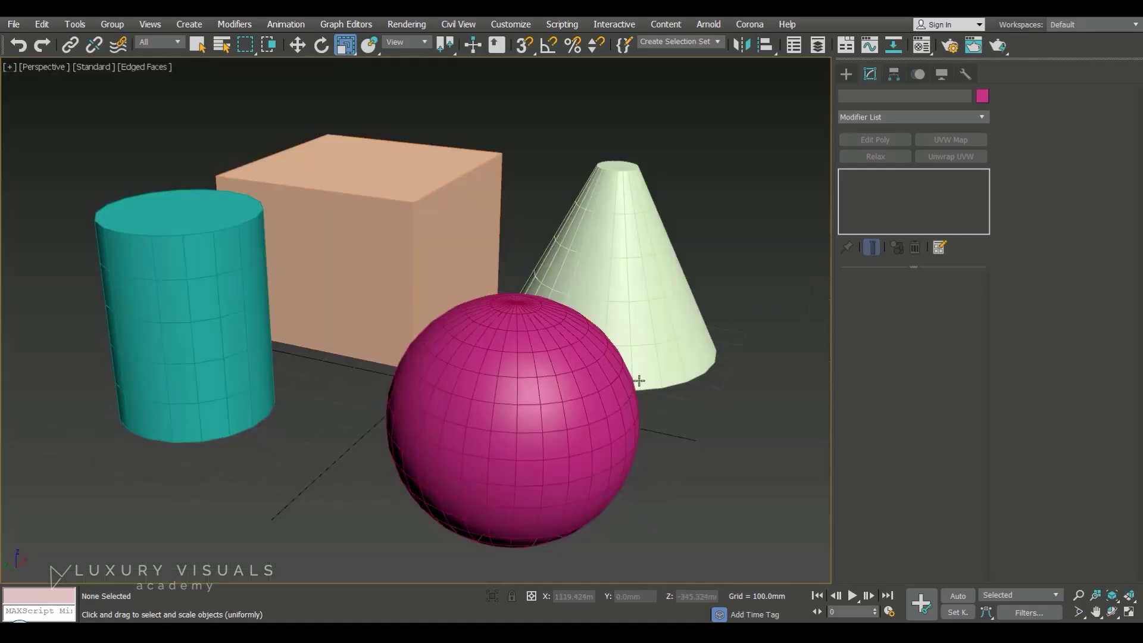
- Hide the selected cone and unhide all objects
click(618, 260)
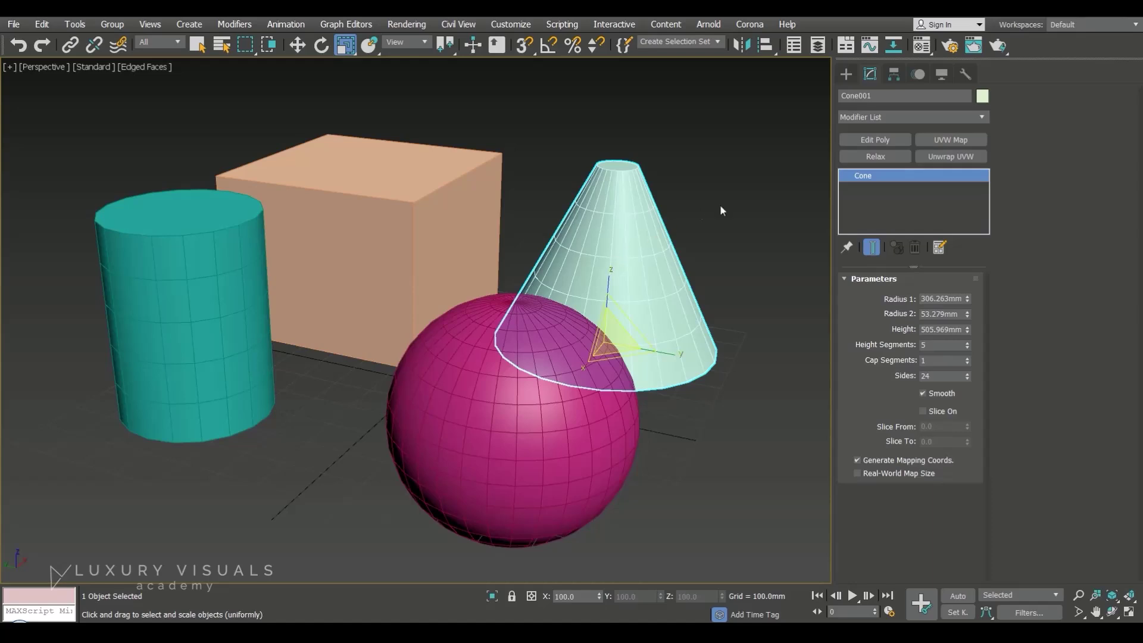
right_click(640, 264)
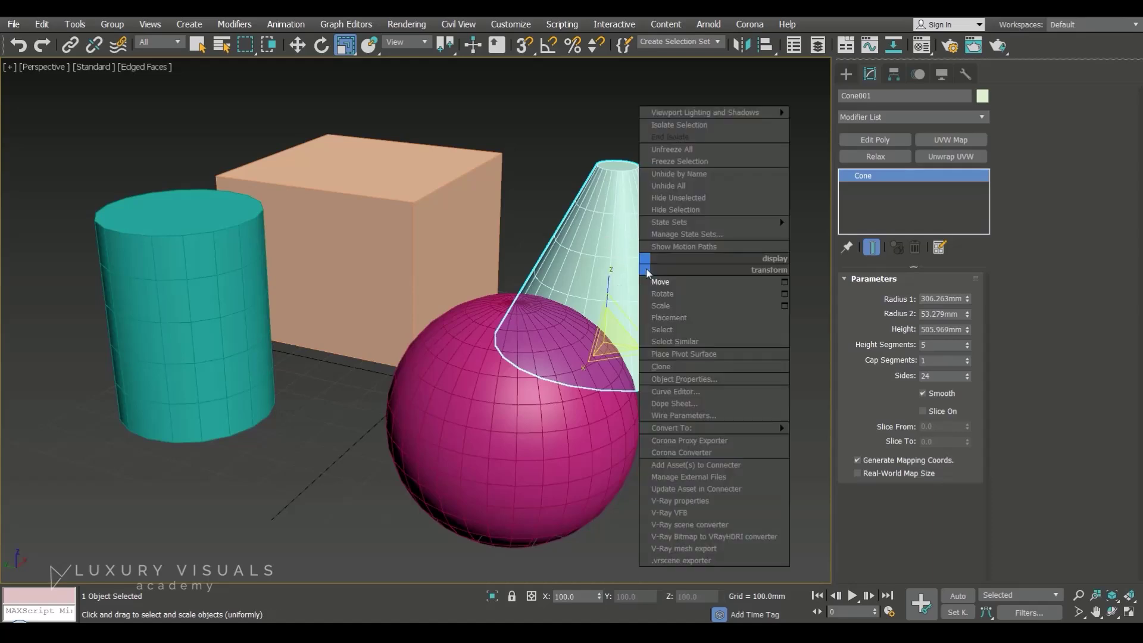
click(675, 209)
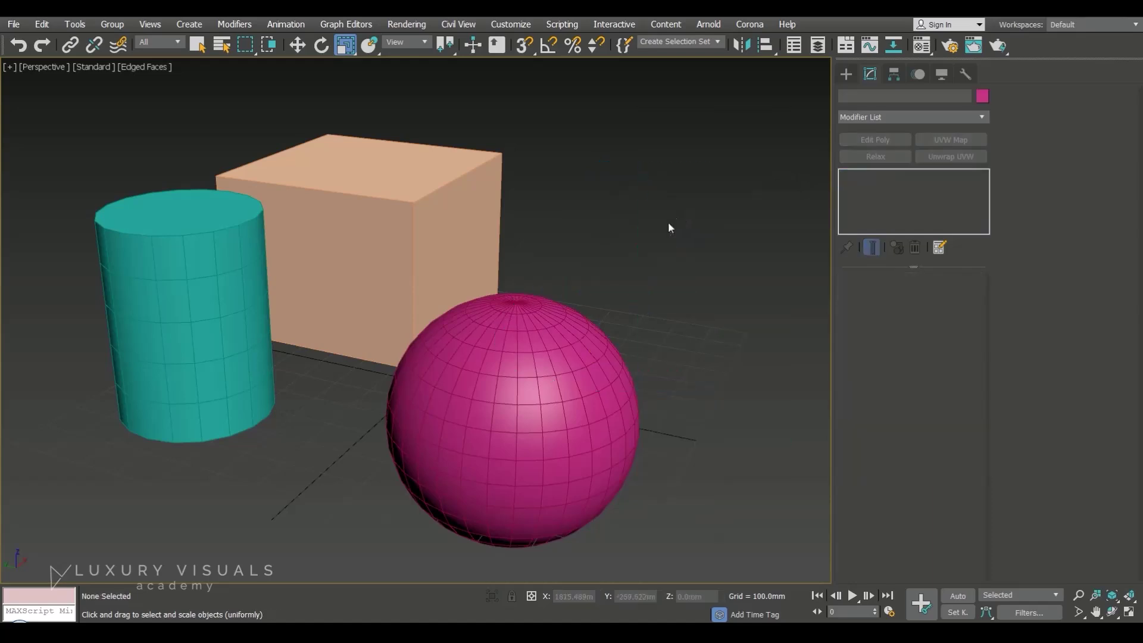
right_click(698, 235)
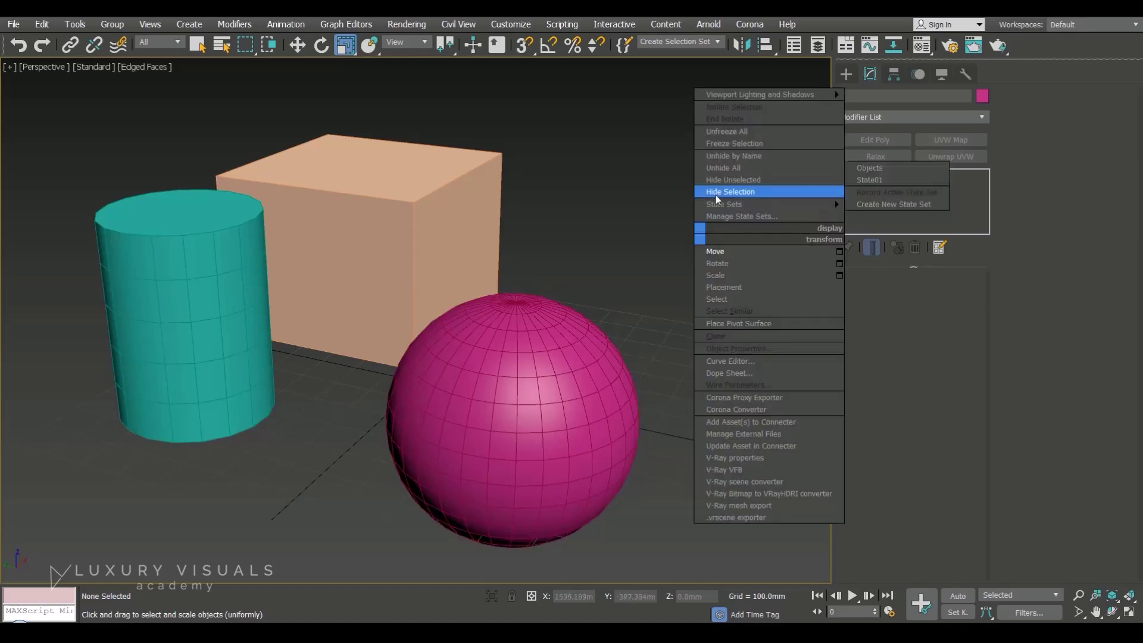
click(738, 170)
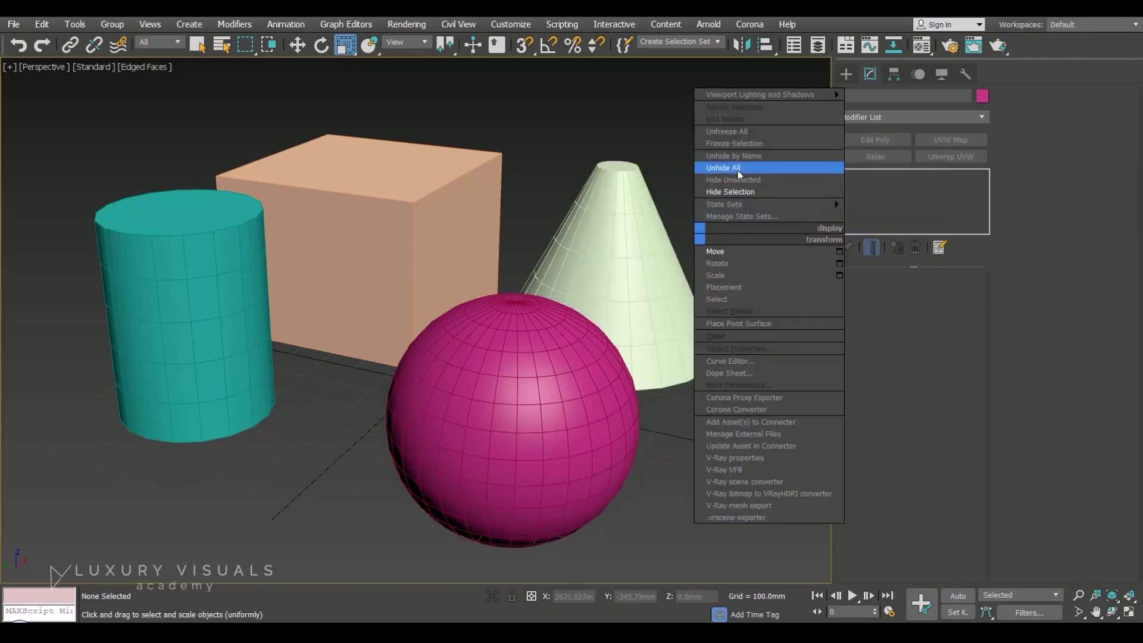
- Isolate the cone in the perspective viewport and exit isolation
click(653, 266)
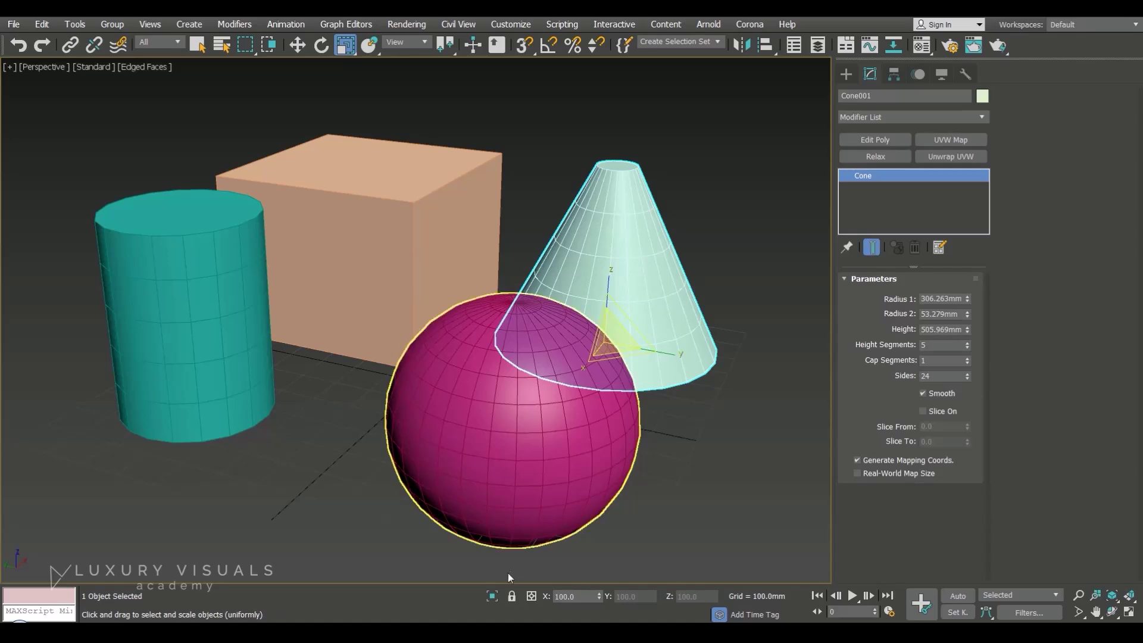
click(495, 597)
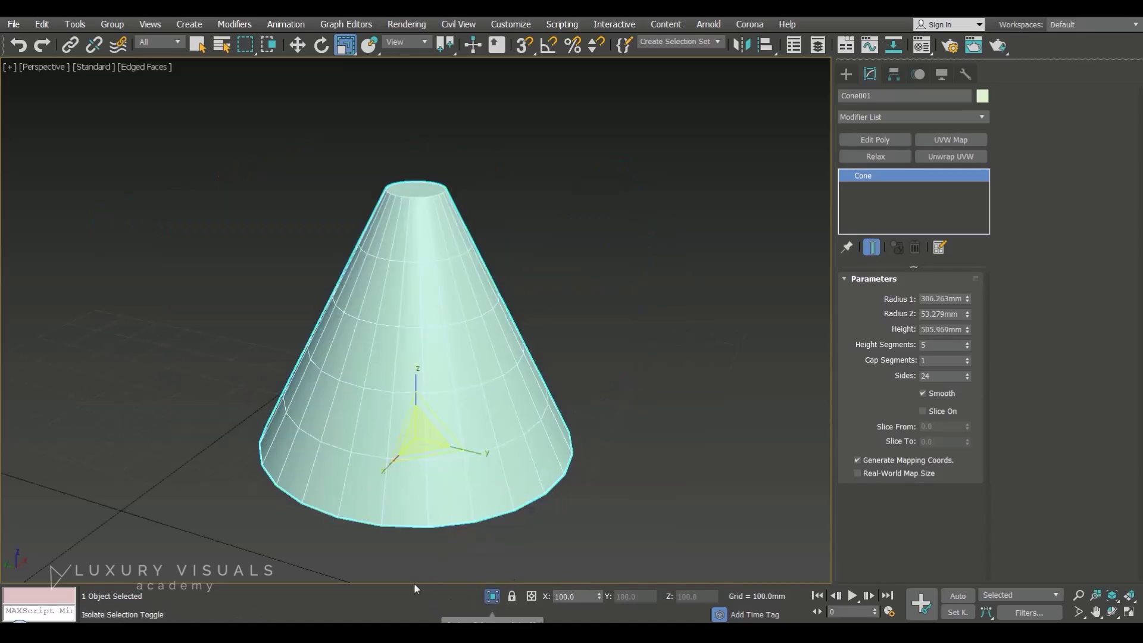
click(493, 595)
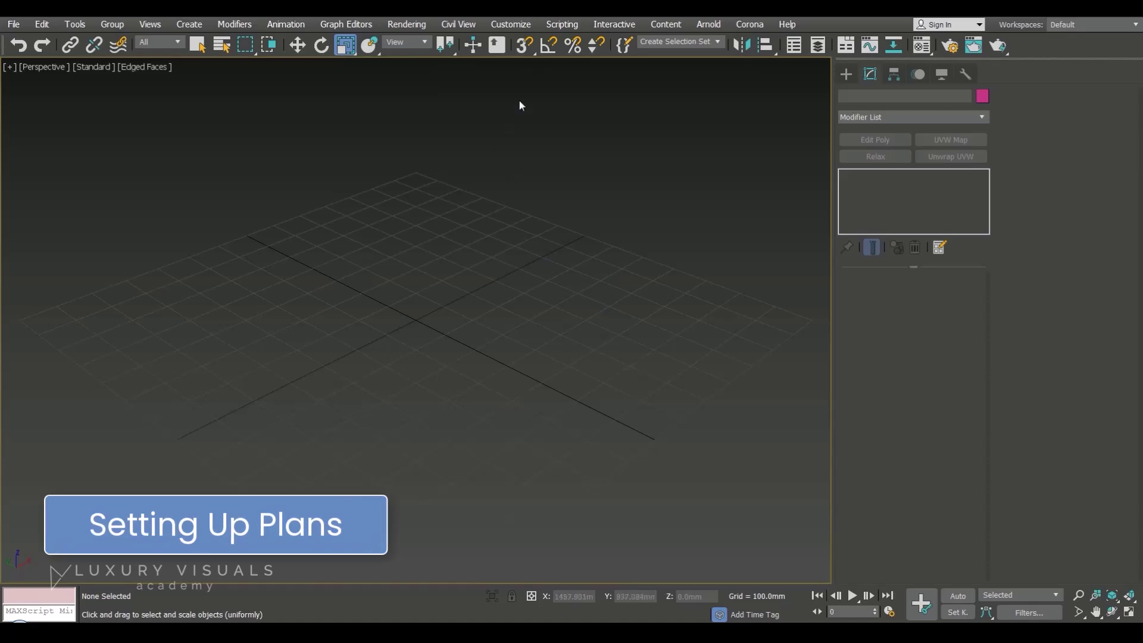
- Check that the display unit scale is Metric in Millimeters in Units Setup, and accept it
click(503, 28)
click(562, 202)
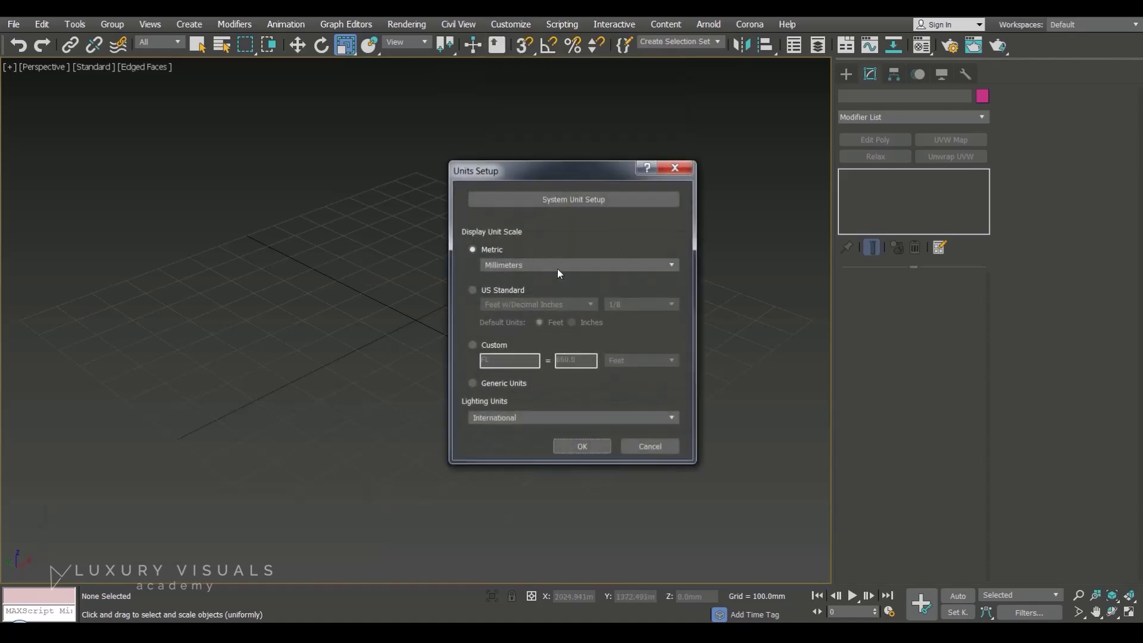
click(586, 447)
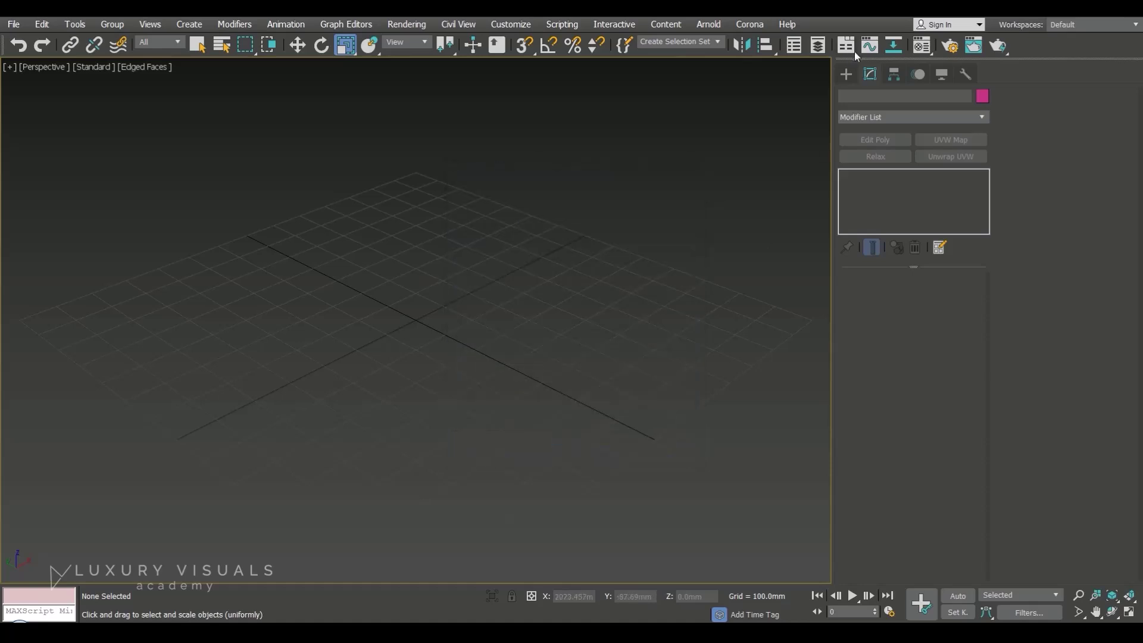
- Draw a plane primitive about 700 mm long and 1548 mm wide in the perspective viewport
click(845, 74)
click(941, 220)
drag(527, 201, 280, 527)
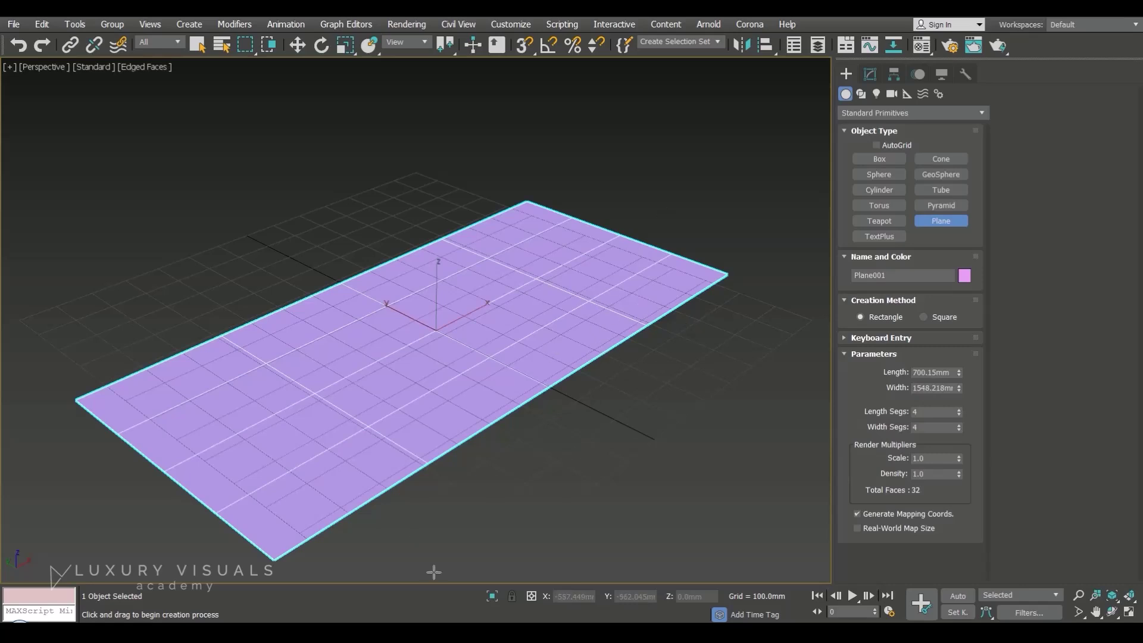
- Check the floor plan image's pixel dimensions and set the plane to 2000 mm width and 1188 mm length
click(414, 632)
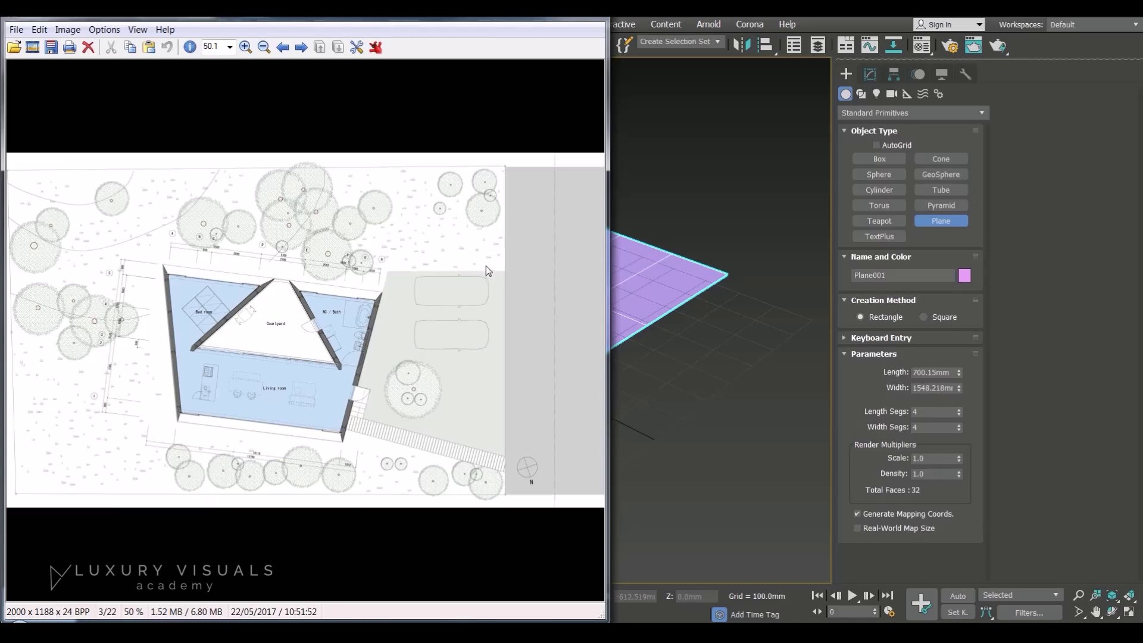
double_click(935, 387)
text(200)
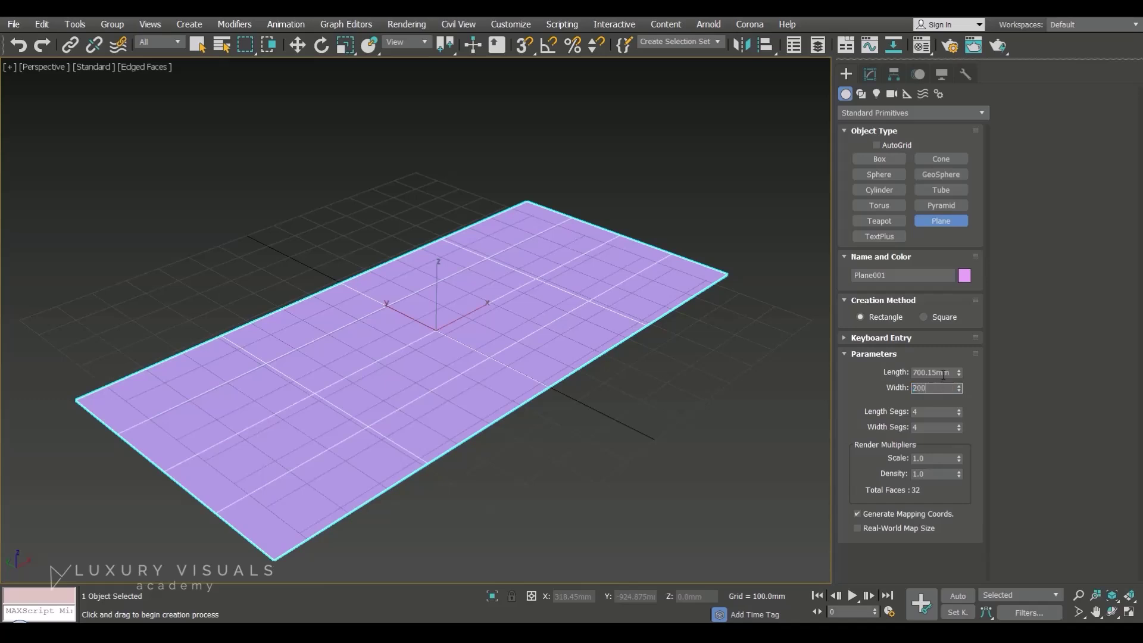
text(0)
double_click(945, 373)
text(1188)
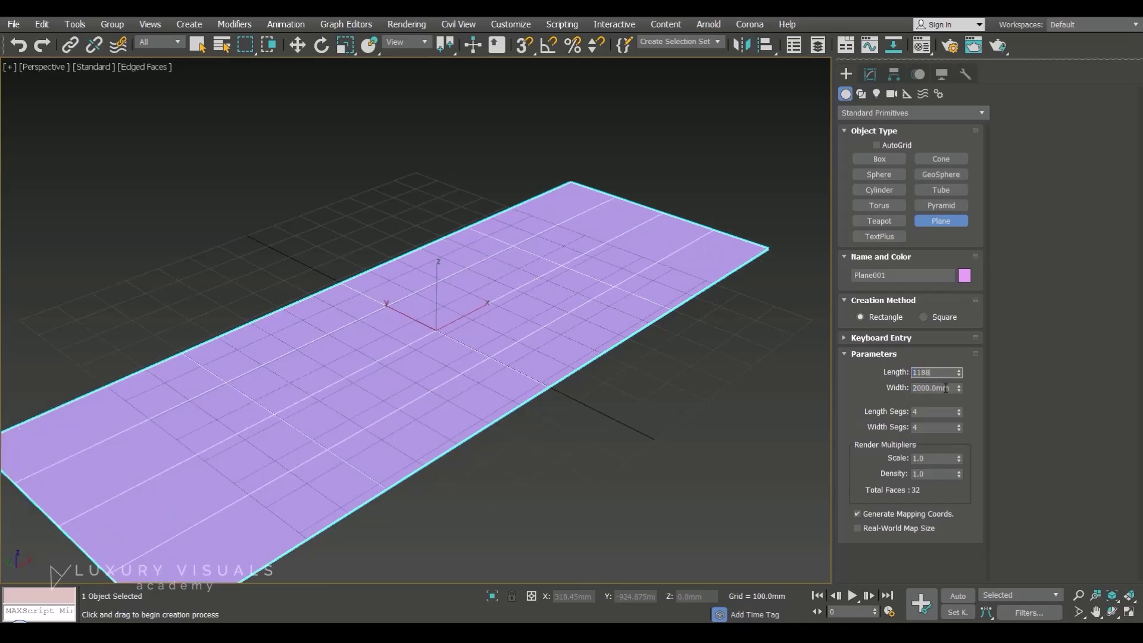
click(945, 388)
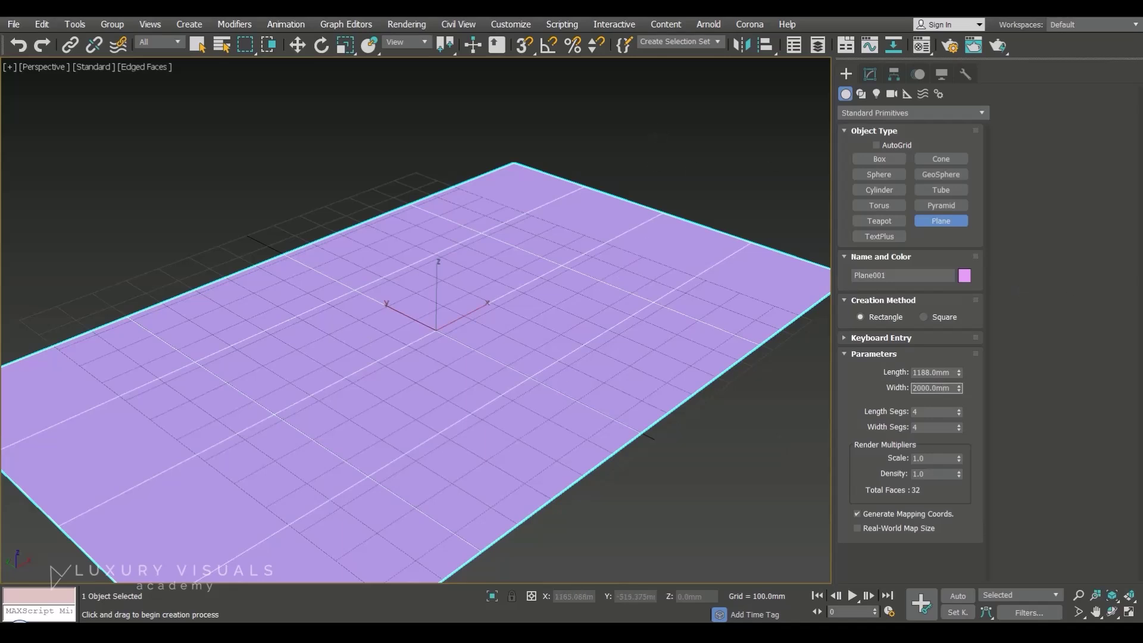
- Apply the floor plan image to the plane as its texture and turn off the edged faces display
drag(1043, 388, 594, 313)
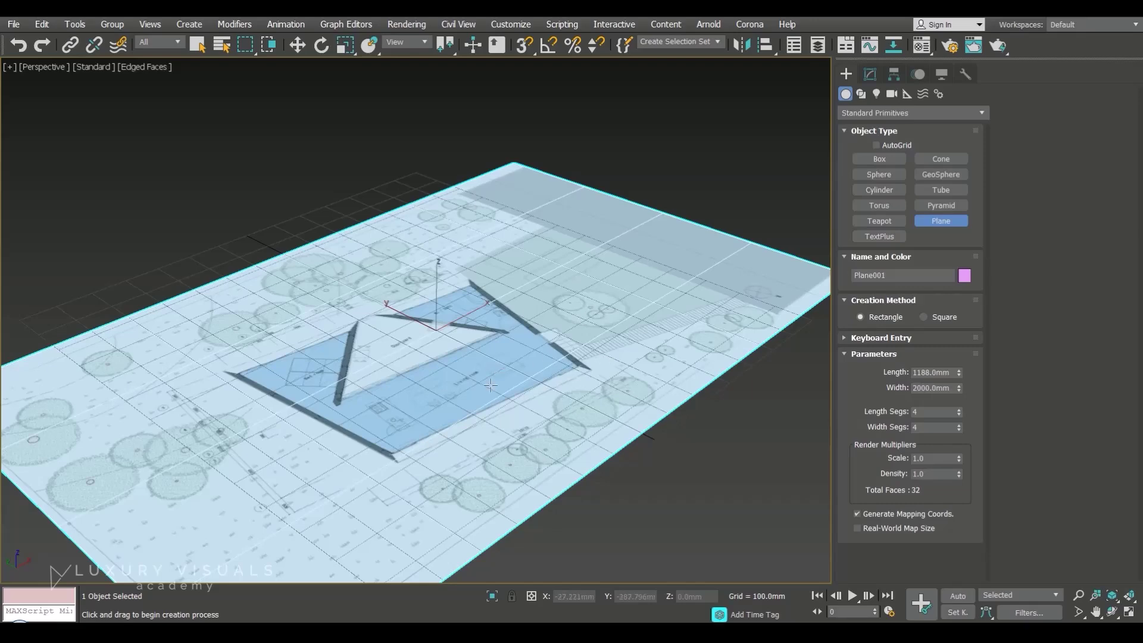
alt+middle_drag(496, 367, 457, 414)
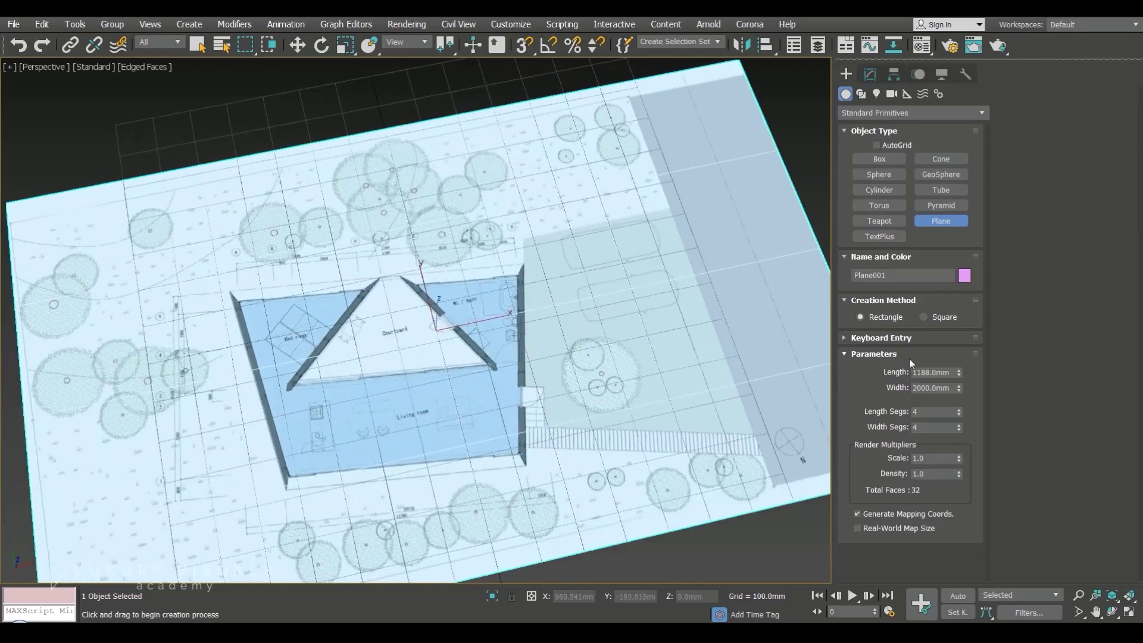
key(F4)
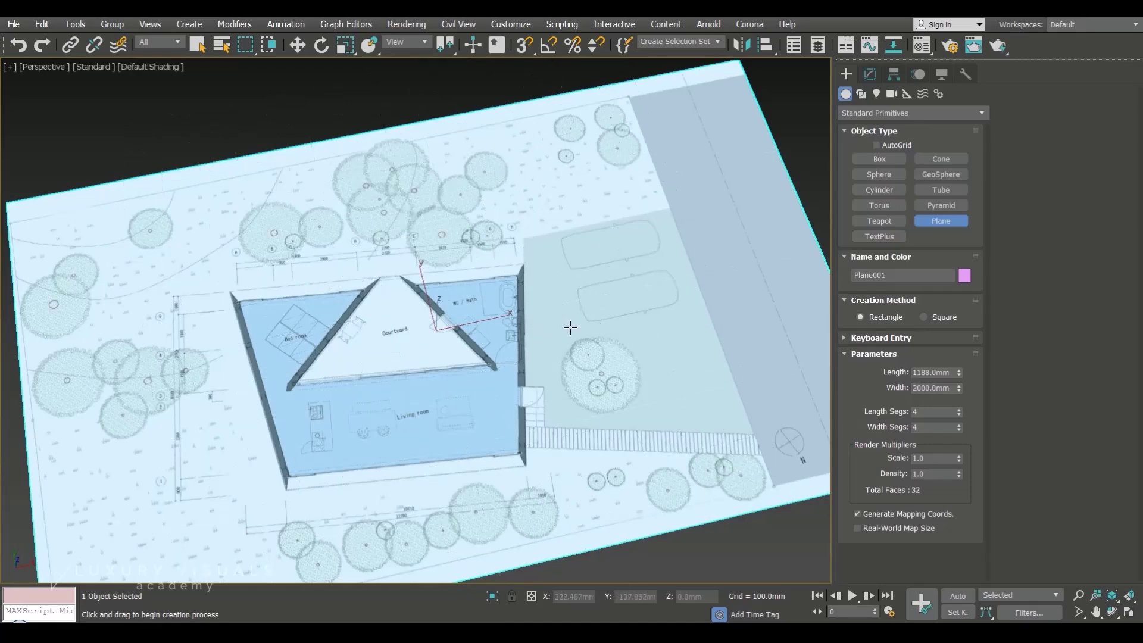
- Move the floor plan plane to the origin by resetting its X and Y positions to 0 mm
key(r)
right_click(533, 327)
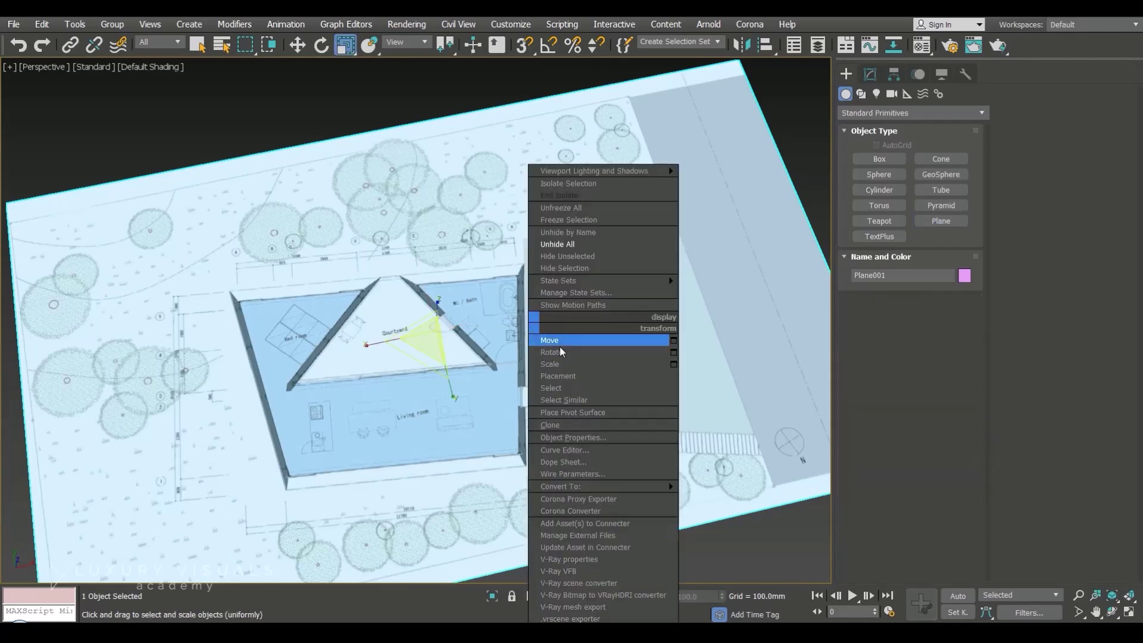
click(560, 340)
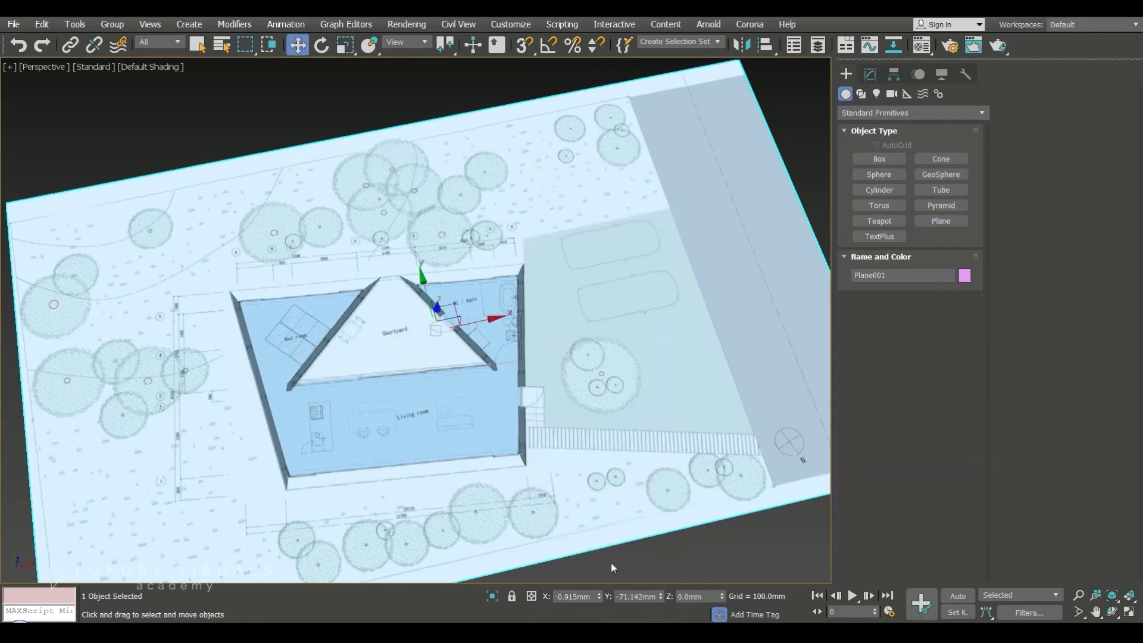
right_click(600, 597)
right_click(661, 597)
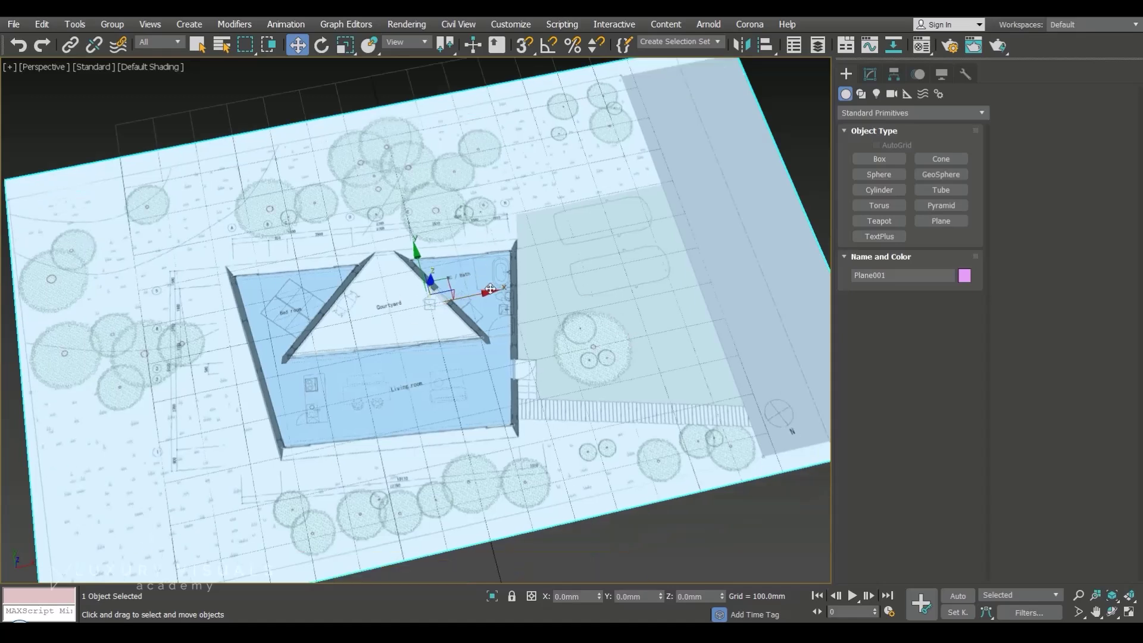
- Switch to the top view, sample the plane's material into the first Material Editor slot, and show it shaded in the viewport
key(t)
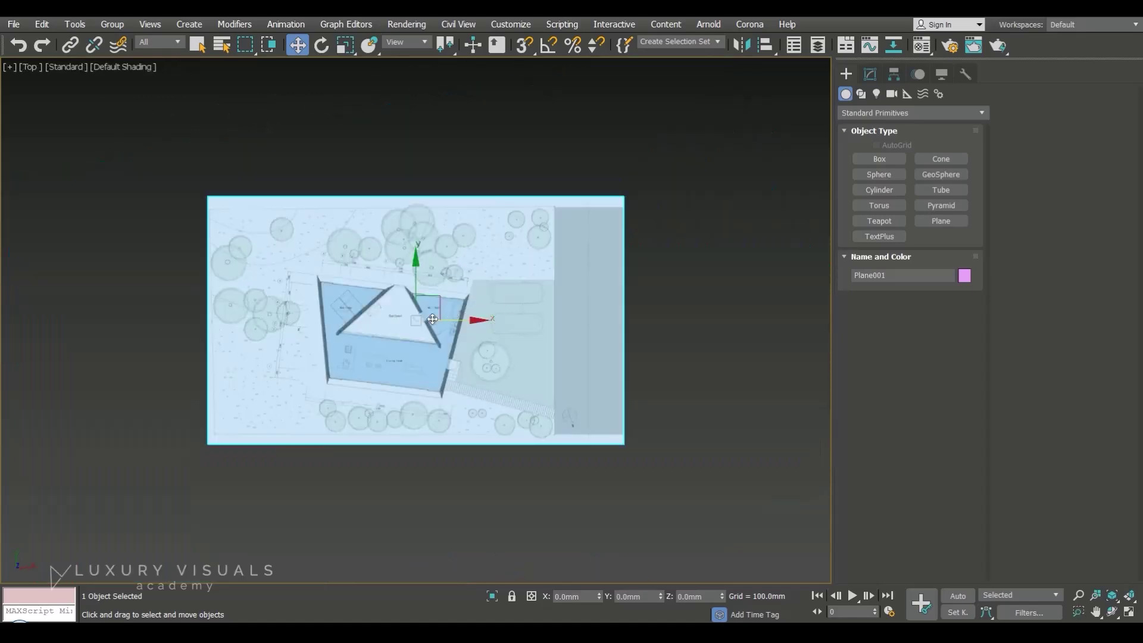
scroll(464, 316, up, 5)
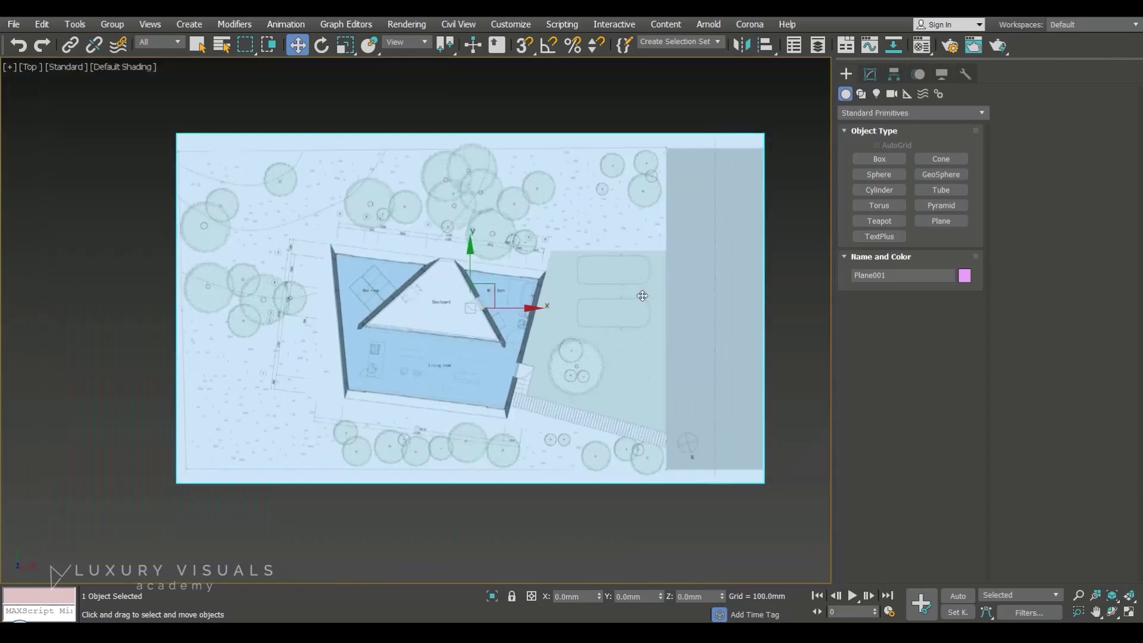
click(922, 46)
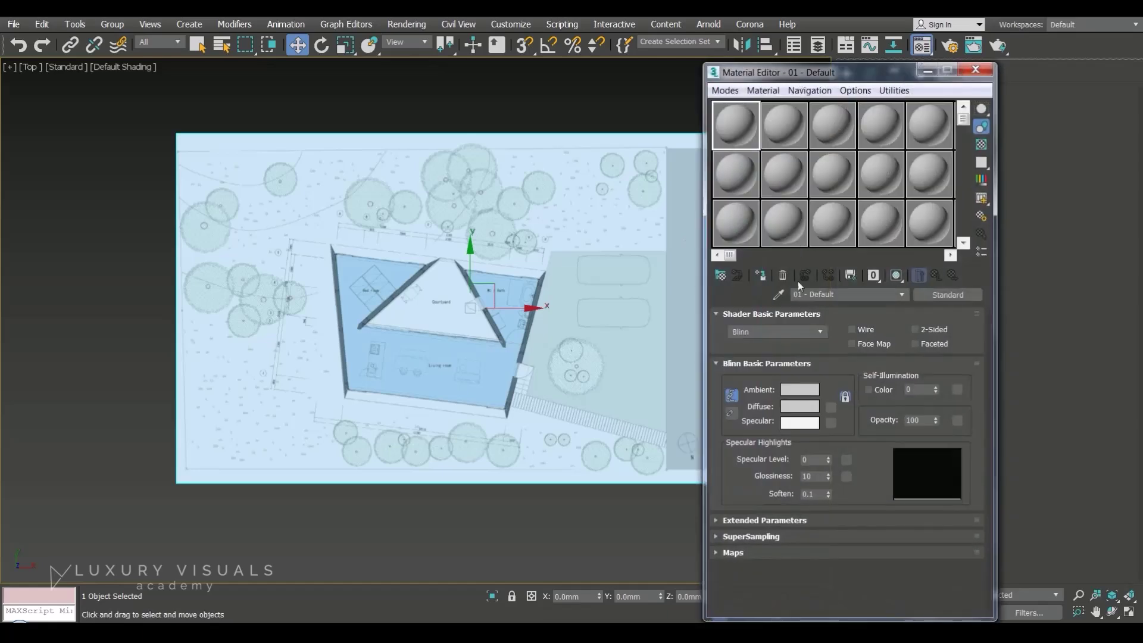
click(778, 295)
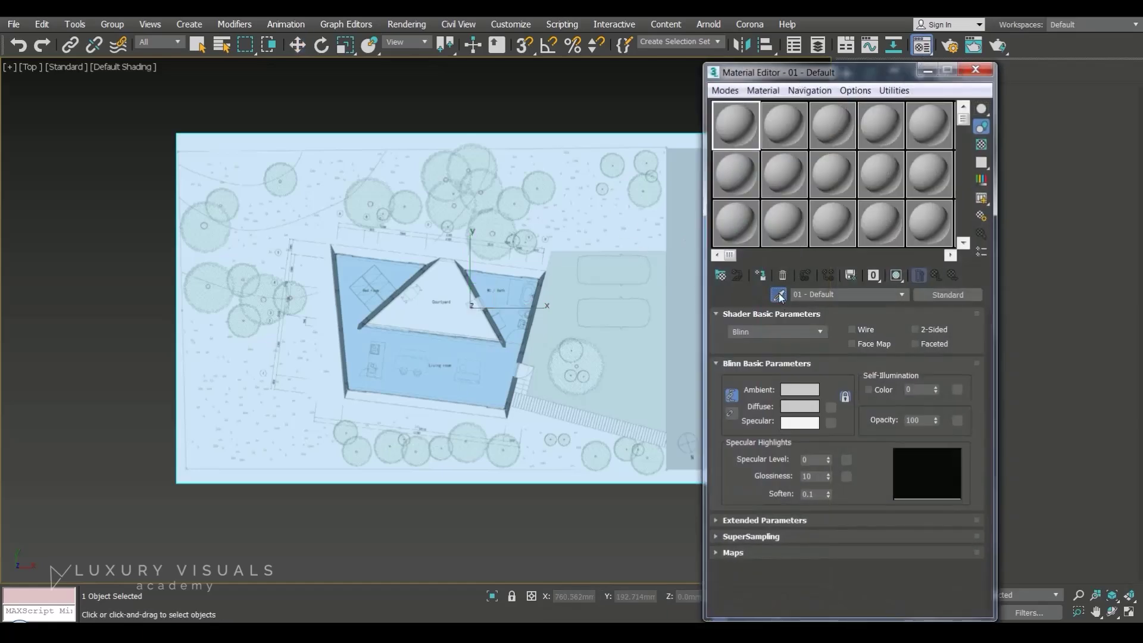
click(590, 211)
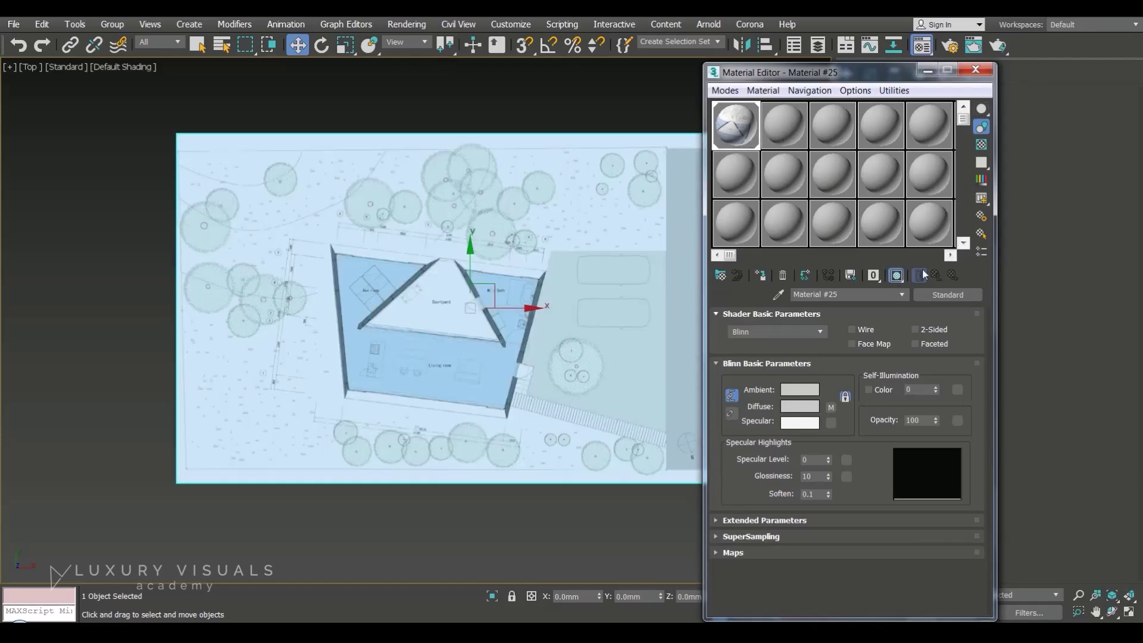
click(896, 276)
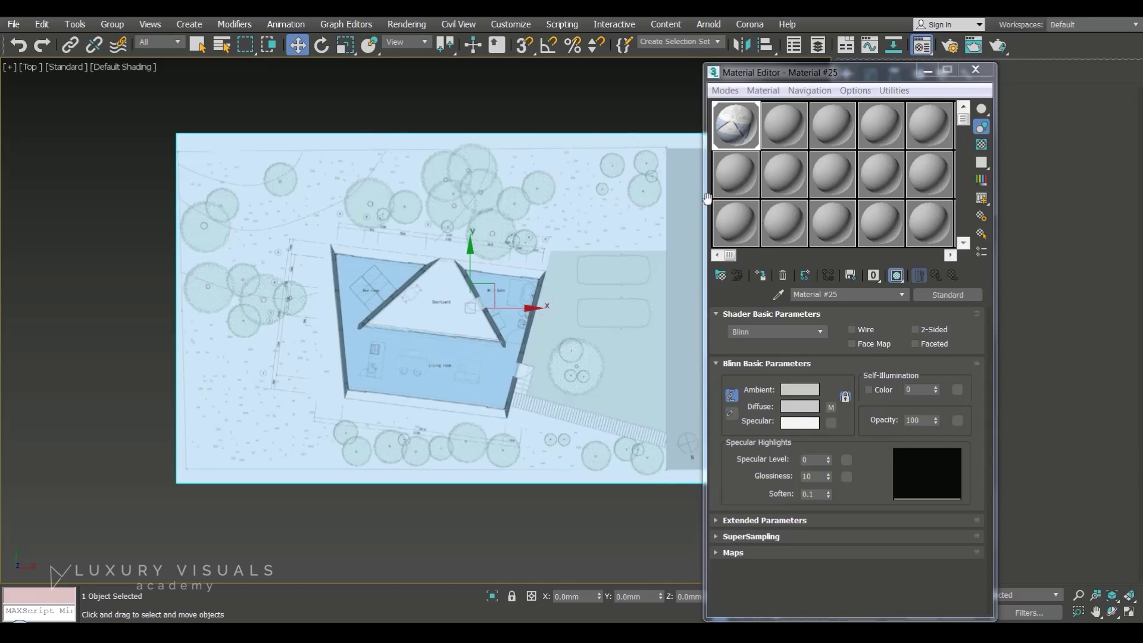
- Apply a maximum texture map resolution of 2048 pixels in Viewport Configuration and close the Material Editor
click(9, 67)
click(113, 218)
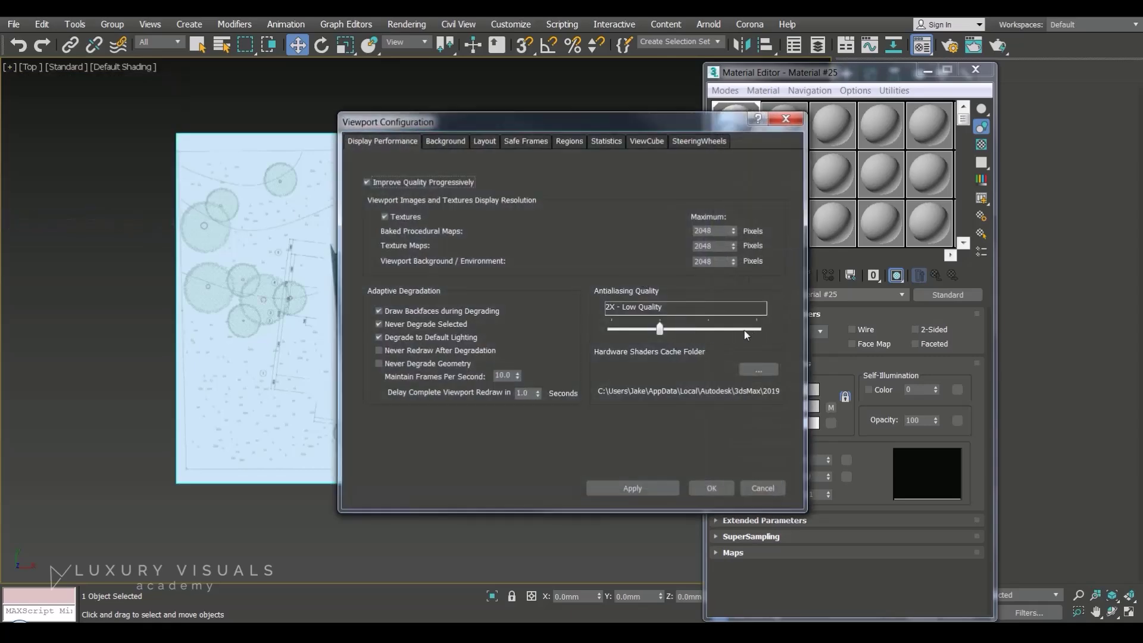
double_click(718, 245)
click(632, 488)
click(711, 488)
scroll(457, 305, up, 8)
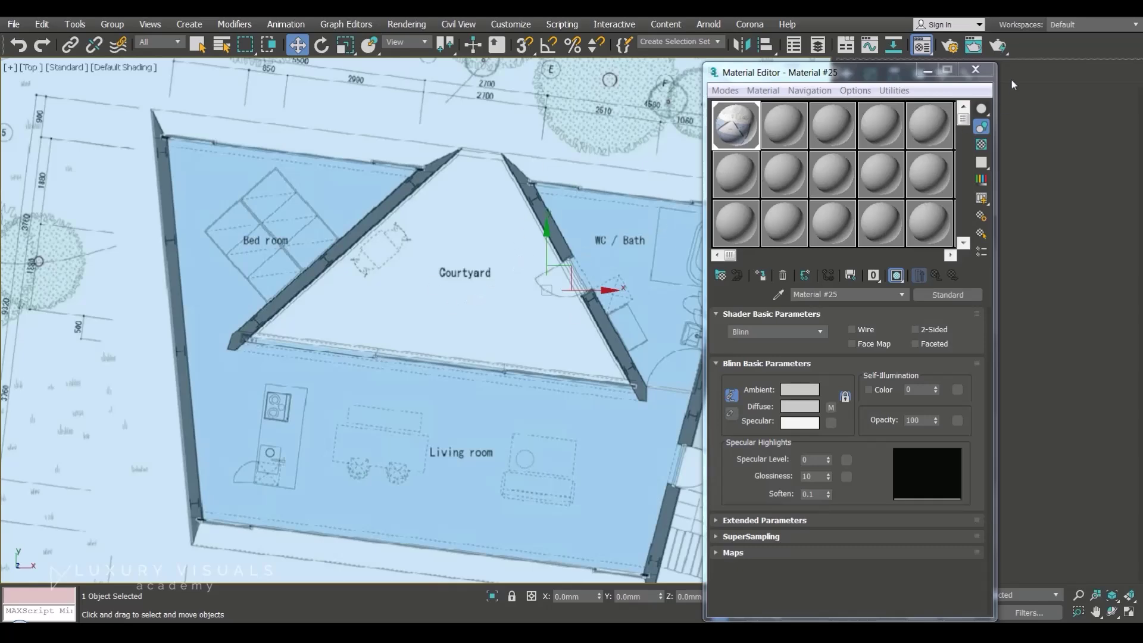
click(975, 70)
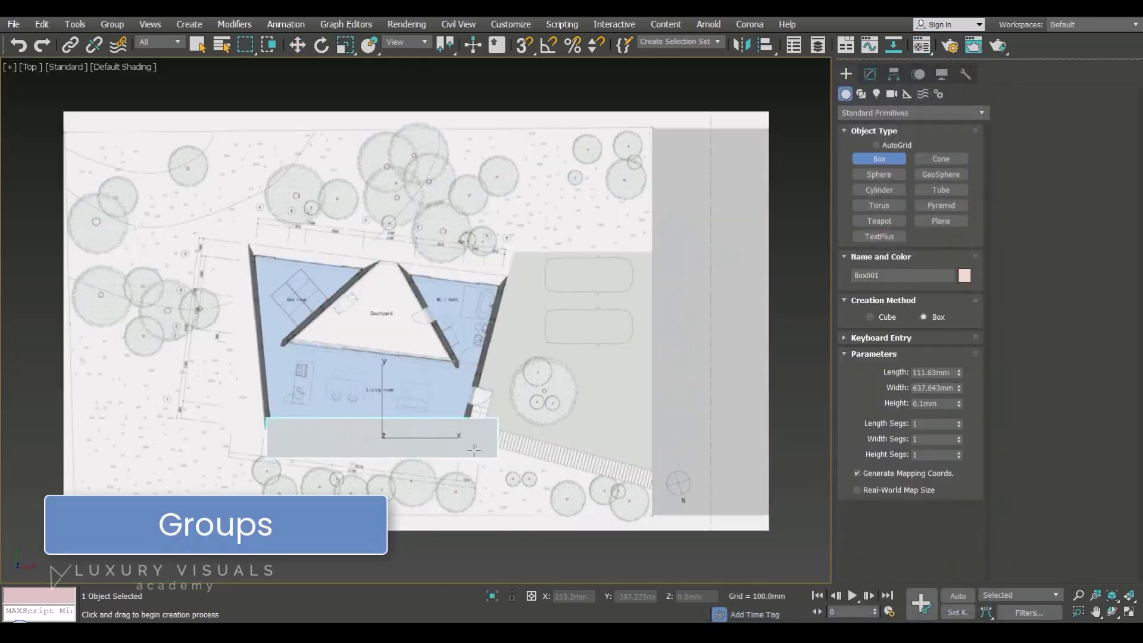
- Draw a box along the living room's lower wall and set its length and width to 50 mm and height to 500 mm
drag(460, 443, 462, 447)
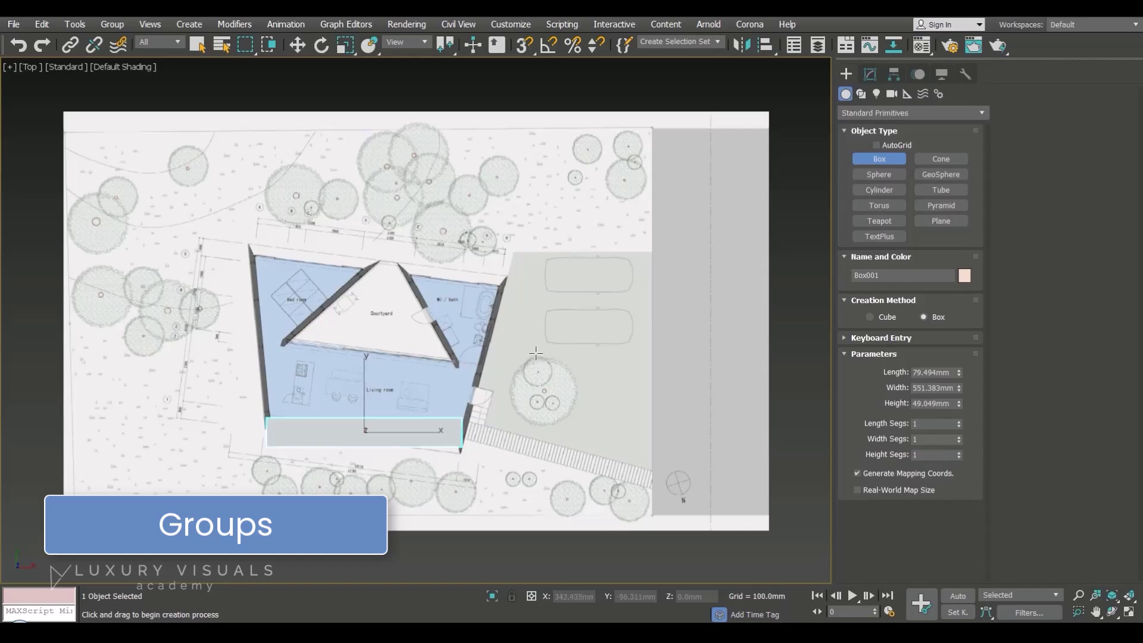
double_click(937, 372)
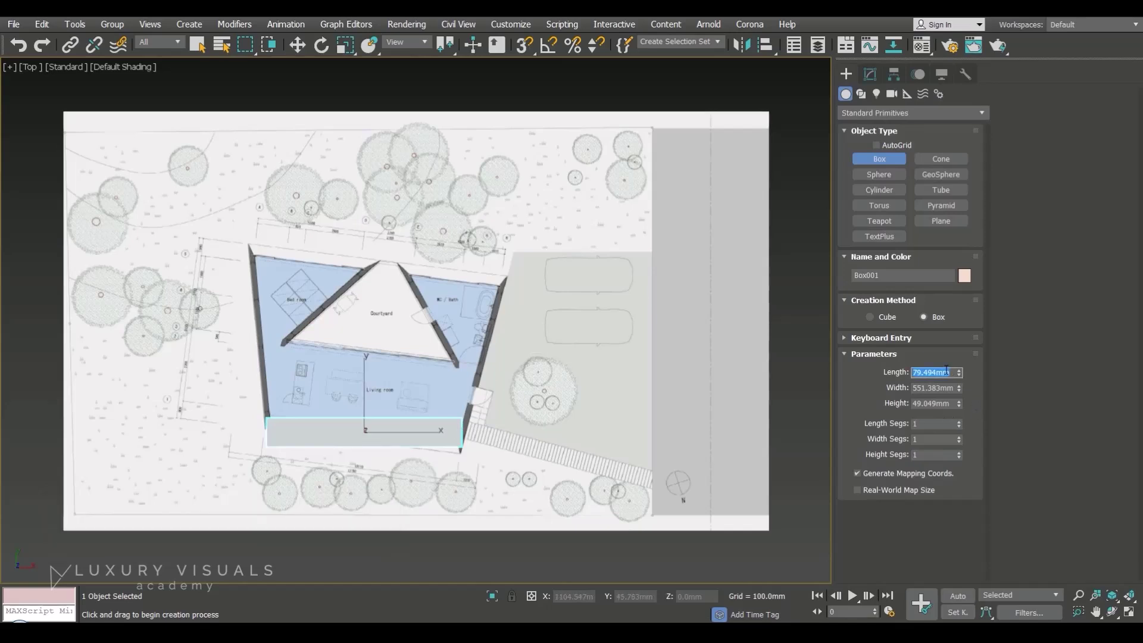
text(50)
key(Tab)
text(50)
key(Tab)
text(500)
key(Return)
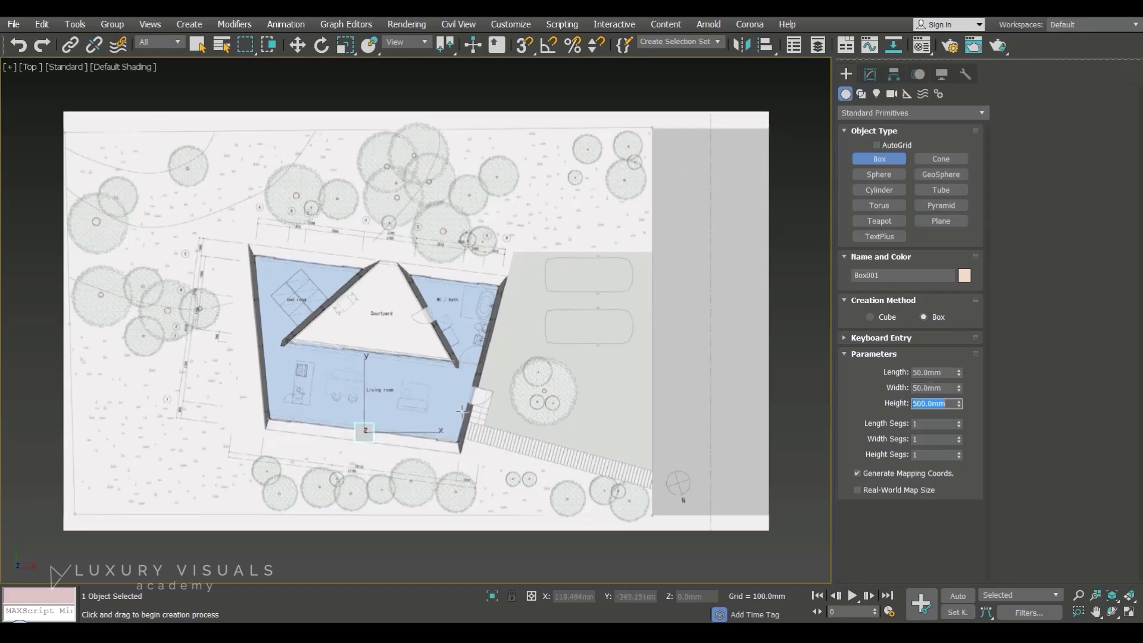
- Rename the box as "New Box" and change its object color to dark magenta
alt+middle_drag(366, 268, 499, 338)
scroll(499, 338, up, 3)
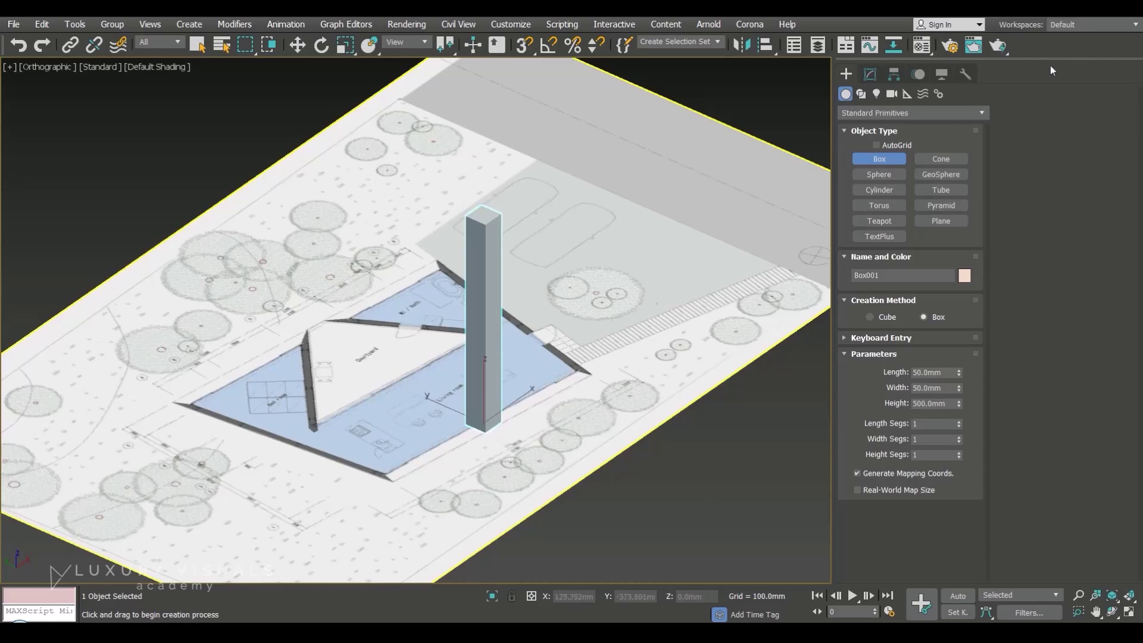
click(868, 75)
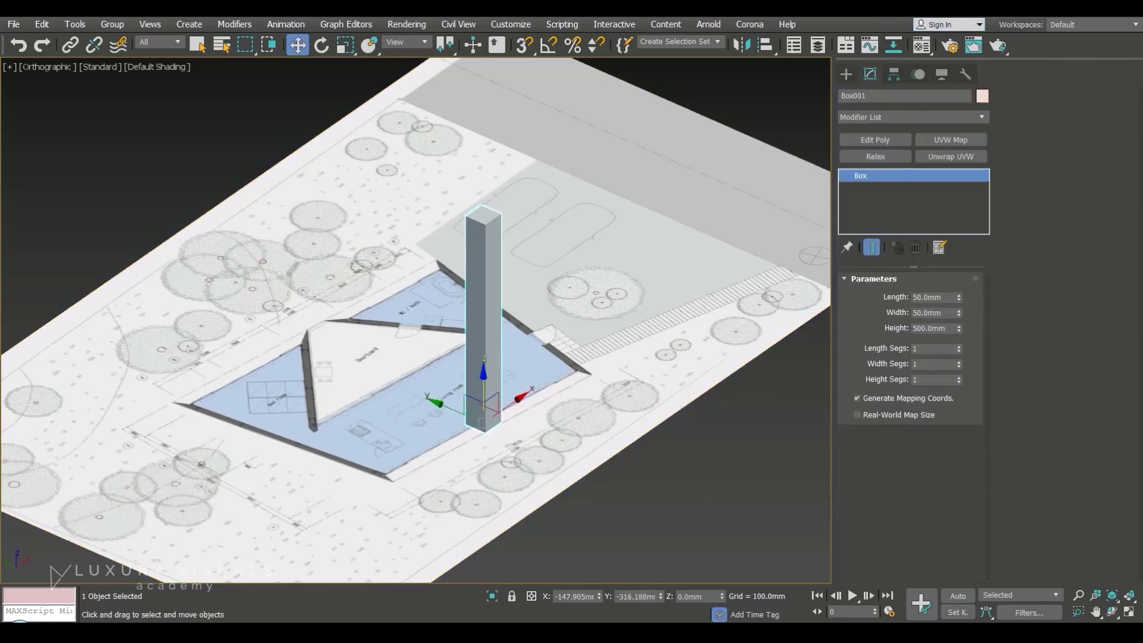
click(848, 96)
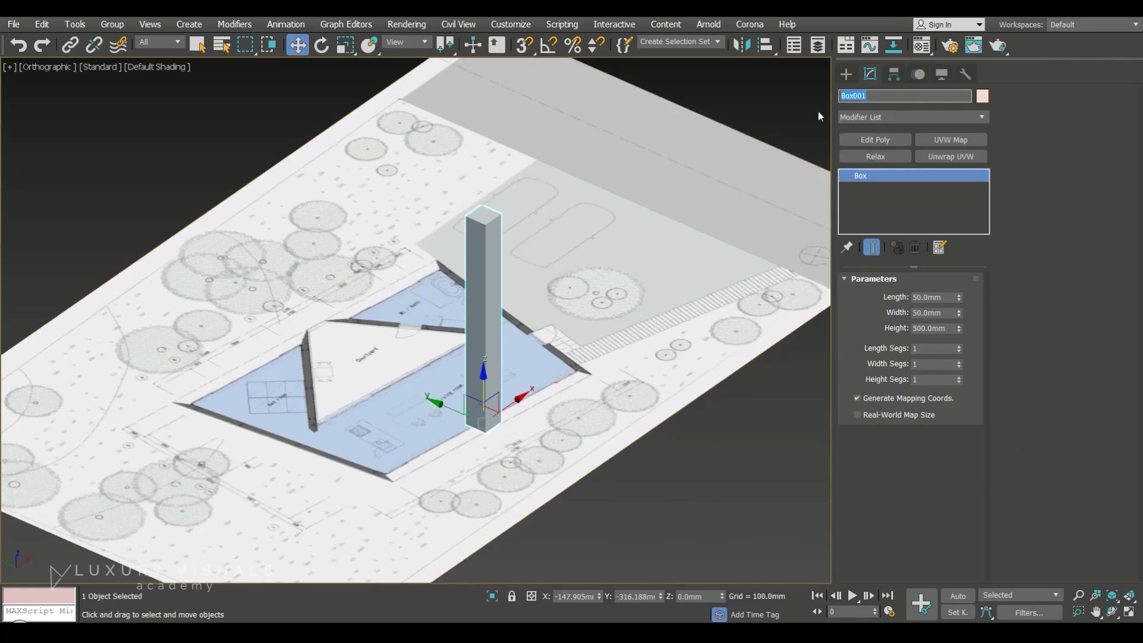
text(New Box)
click(982, 97)
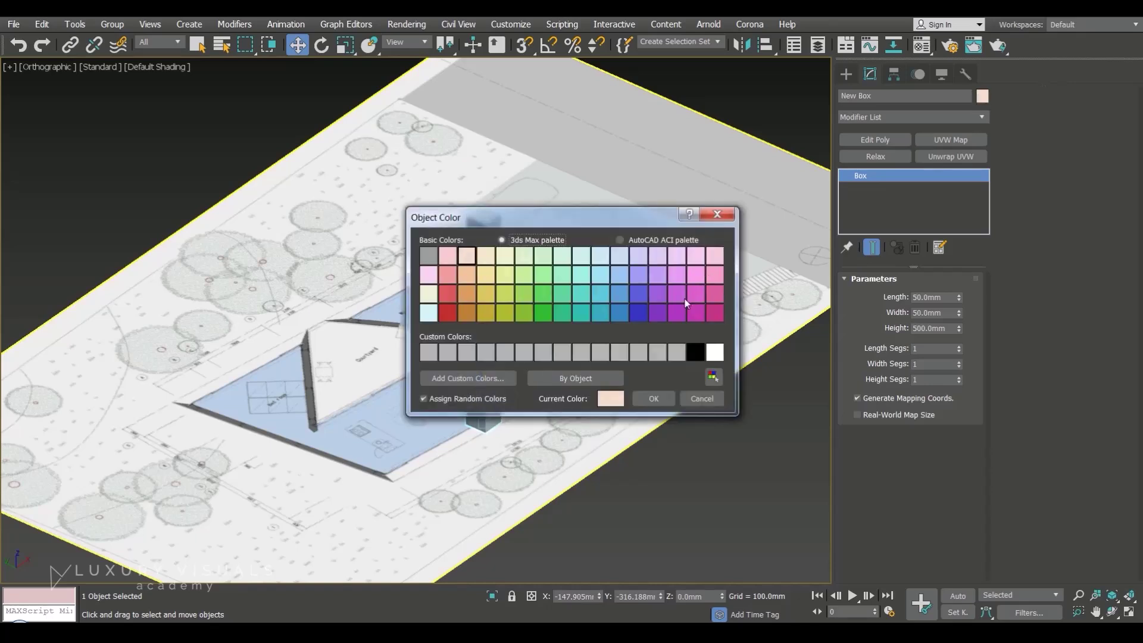
click(694, 313)
click(653, 398)
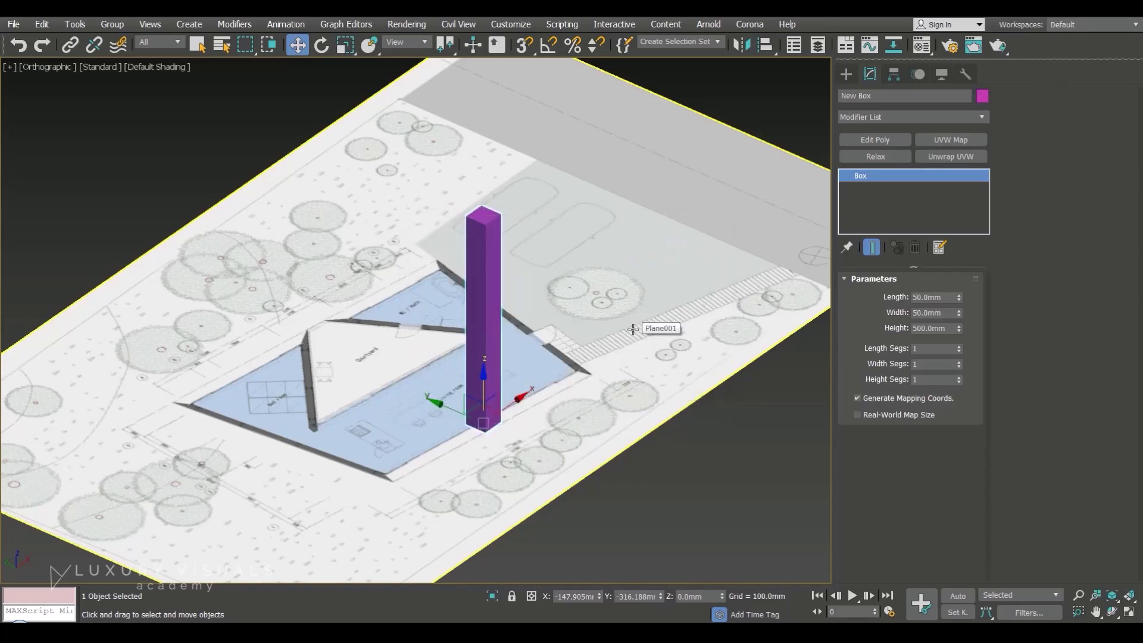
- Turn on edged faces and set the box to 3 length, 3 width and 5 height segments
key(z)
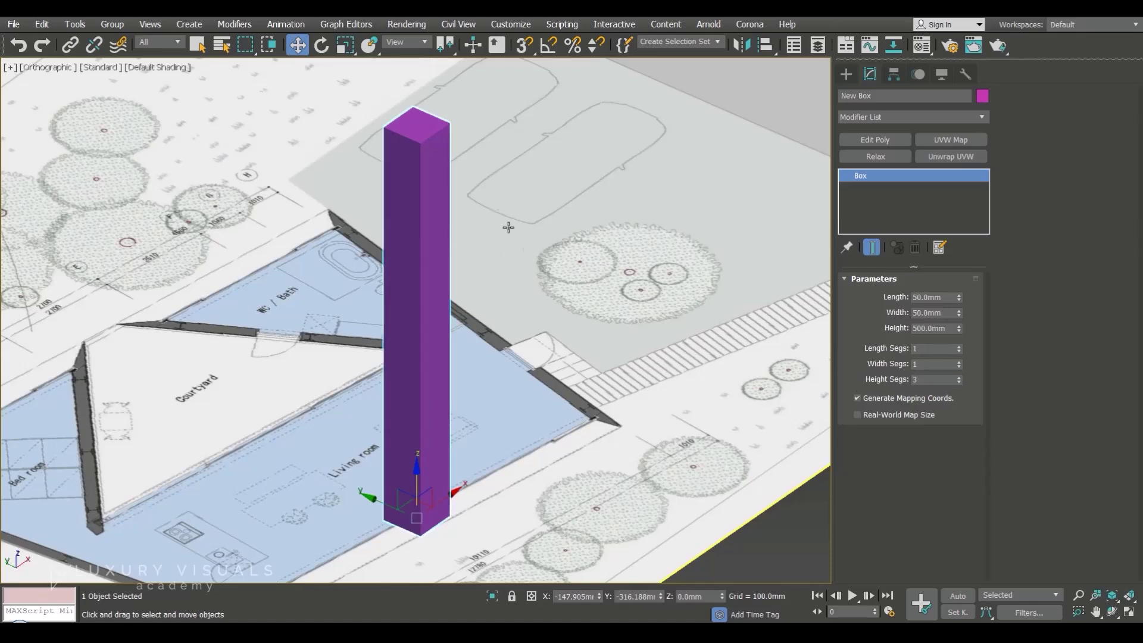
key(F4)
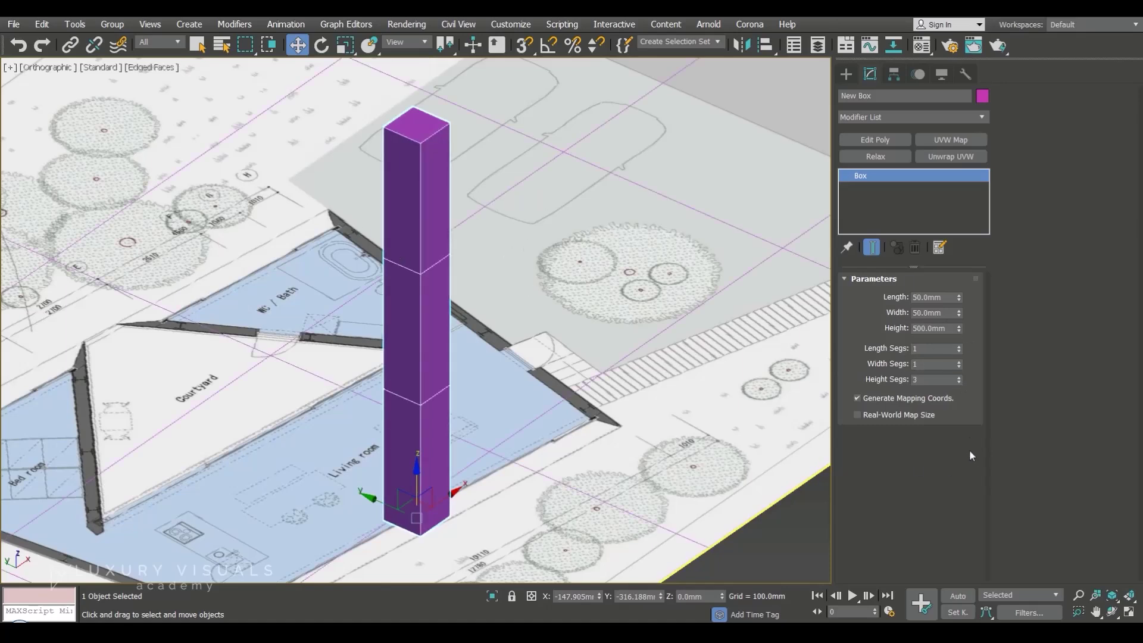
click(958, 377)
click(958, 376)
click(959, 362)
click(959, 361)
click(959, 346)
click(959, 347)
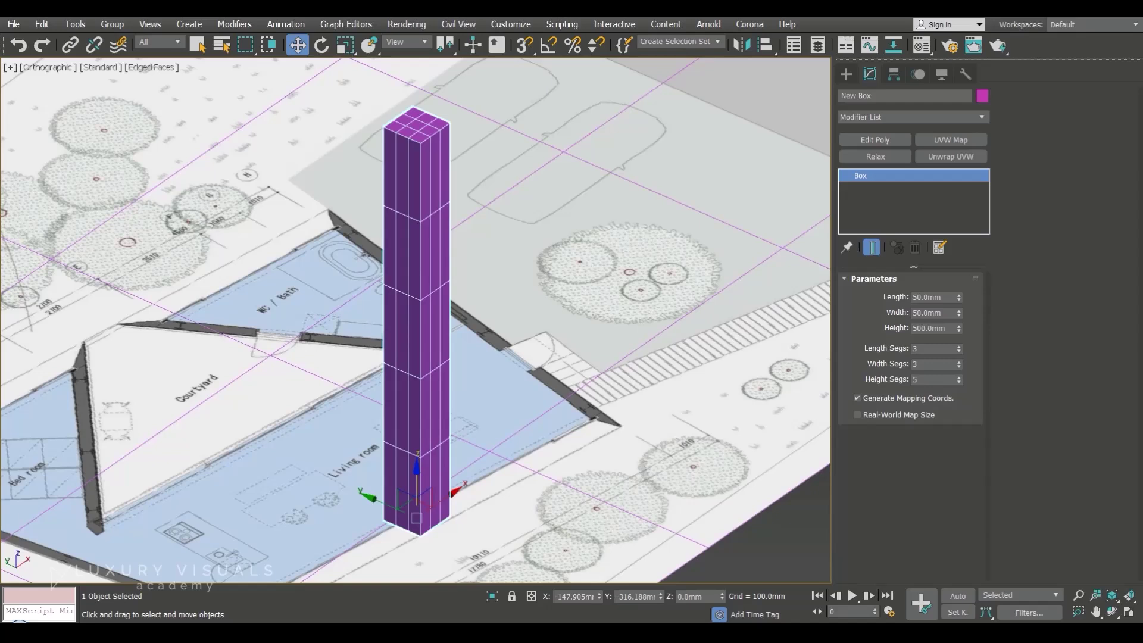
- Move the box in the top view onto the diagonal wall between the Courtyard and the WC / Bath
key(t)
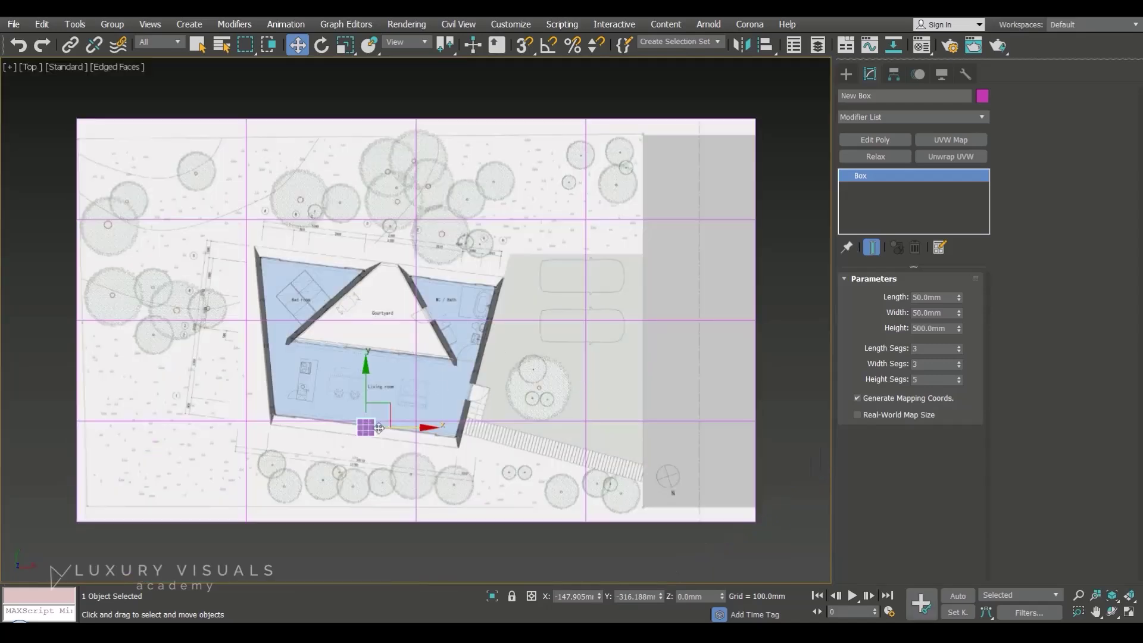
right_click(362, 354)
click(381, 340)
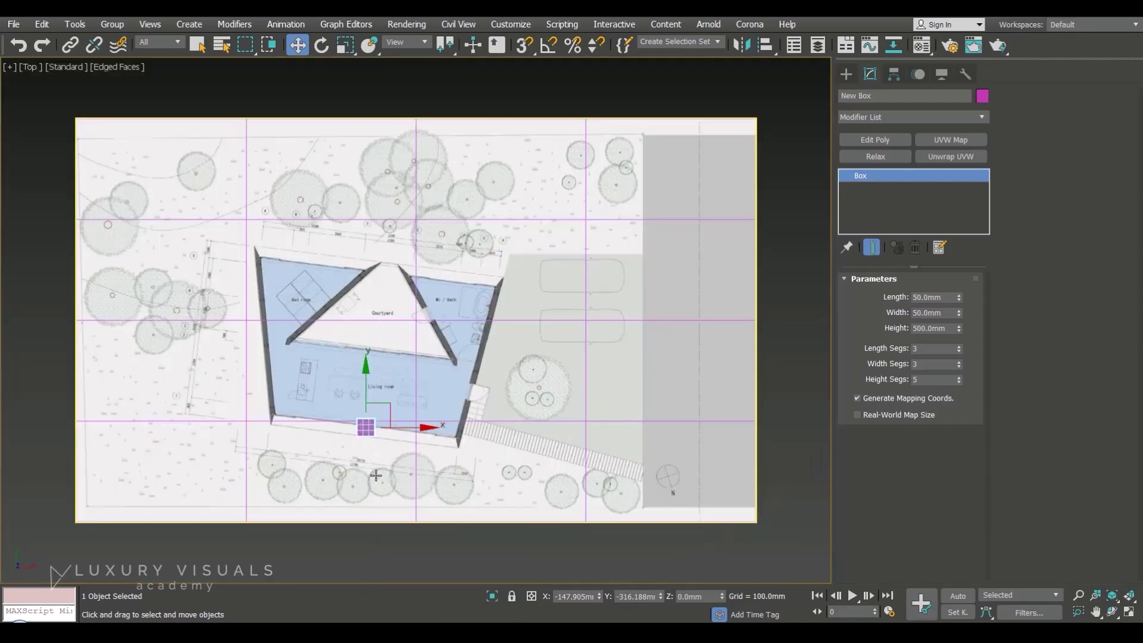
drag(394, 407, 469, 312)
scroll(459, 321, up, 7)
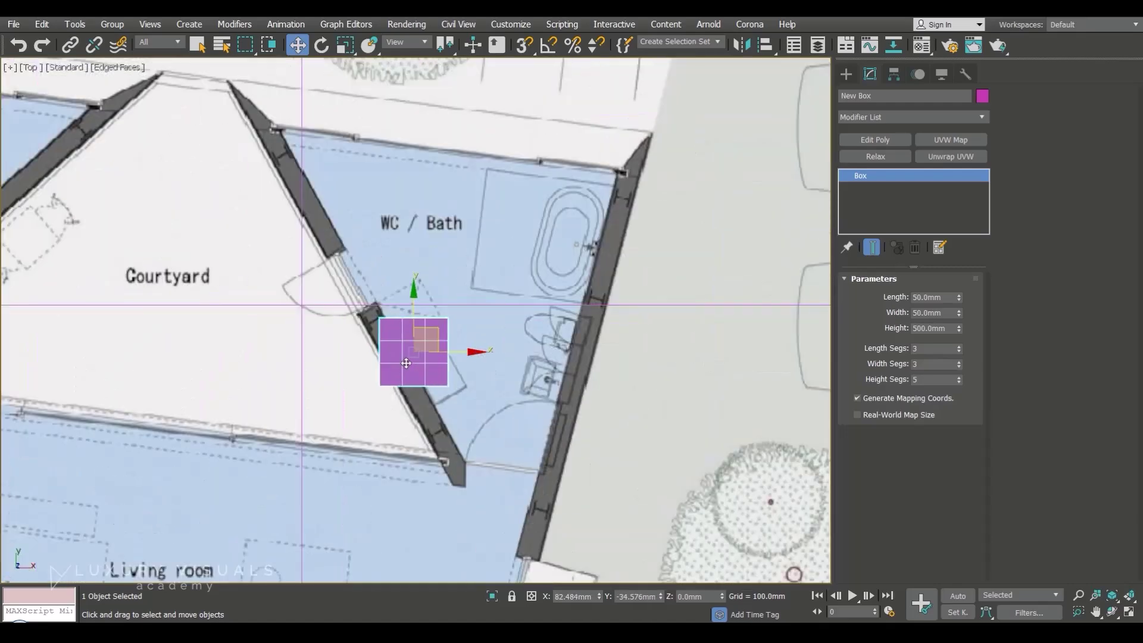
- Rotate the box in the top view to roughly follow the angle of the diagonal wall
right_click(423, 323)
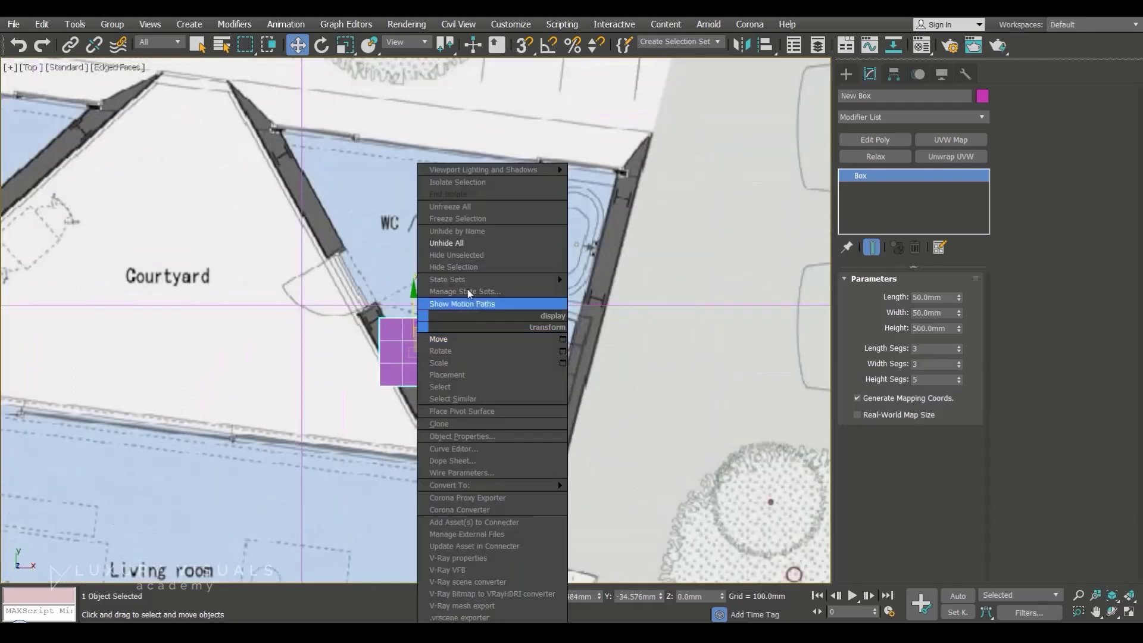
click(455, 351)
drag(416, 296, 427, 271)
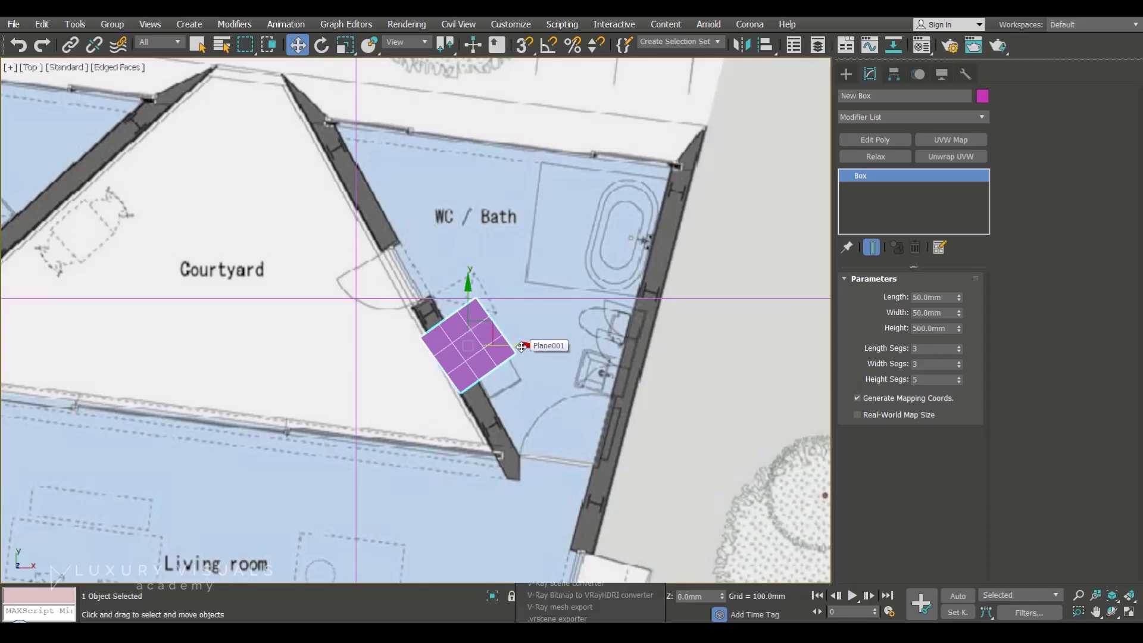
- Clone the box twice along X across the Courtyard as independent copies, New Box 001 and New Box 002, about 125 mm apart
shift+drag(521, 347, 320, 344)
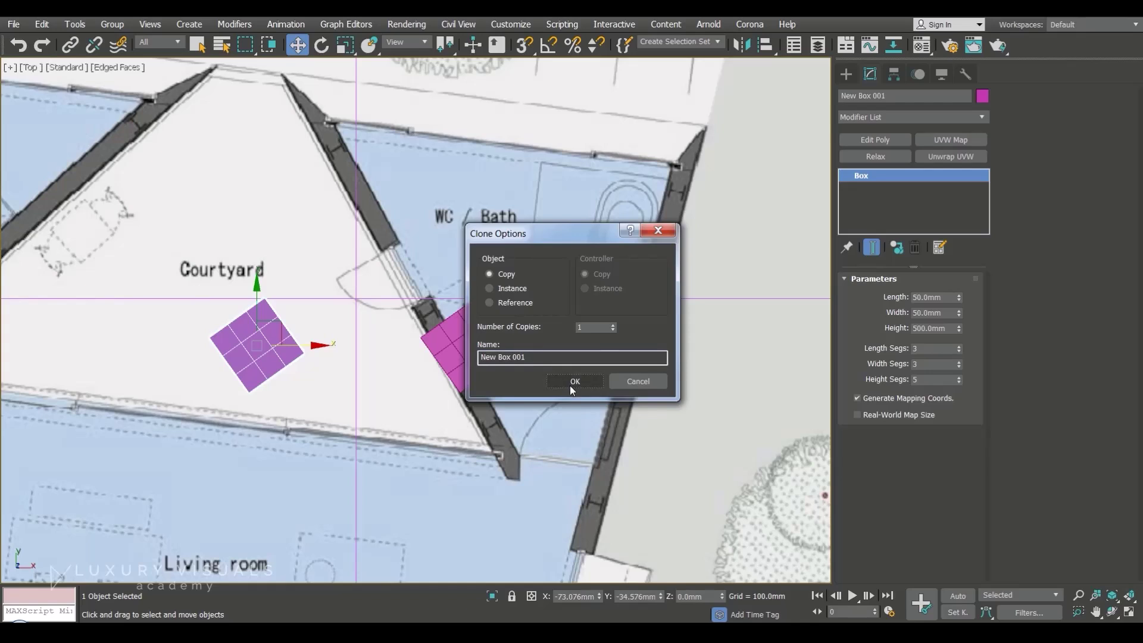
click(533, 353)
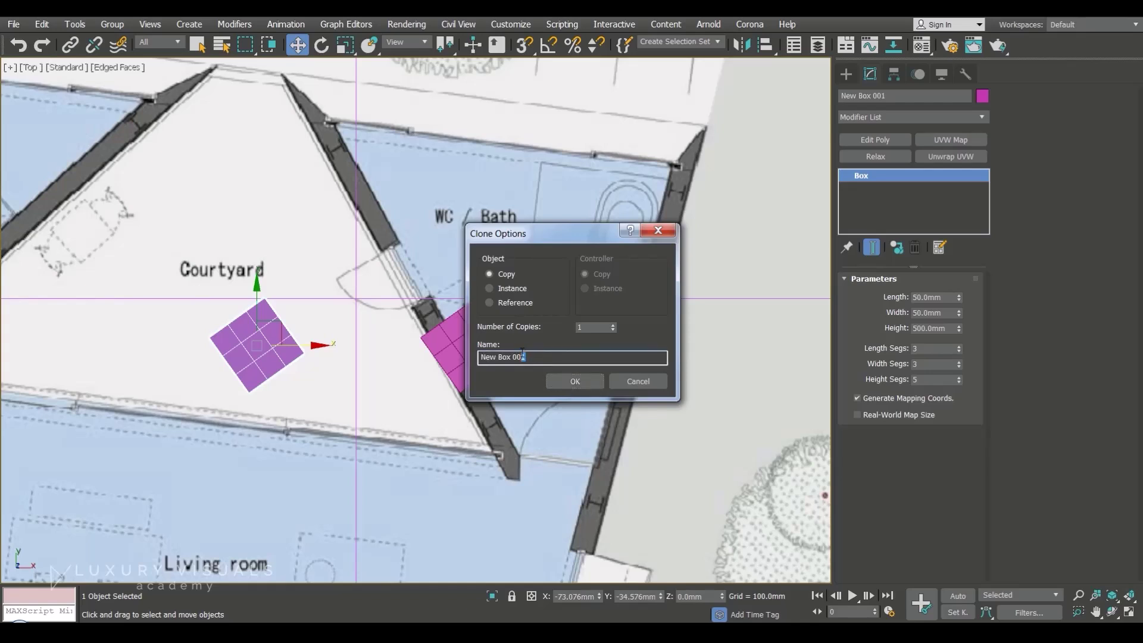
click(578, 381)
middle_drag(352, 378, 536, 314)
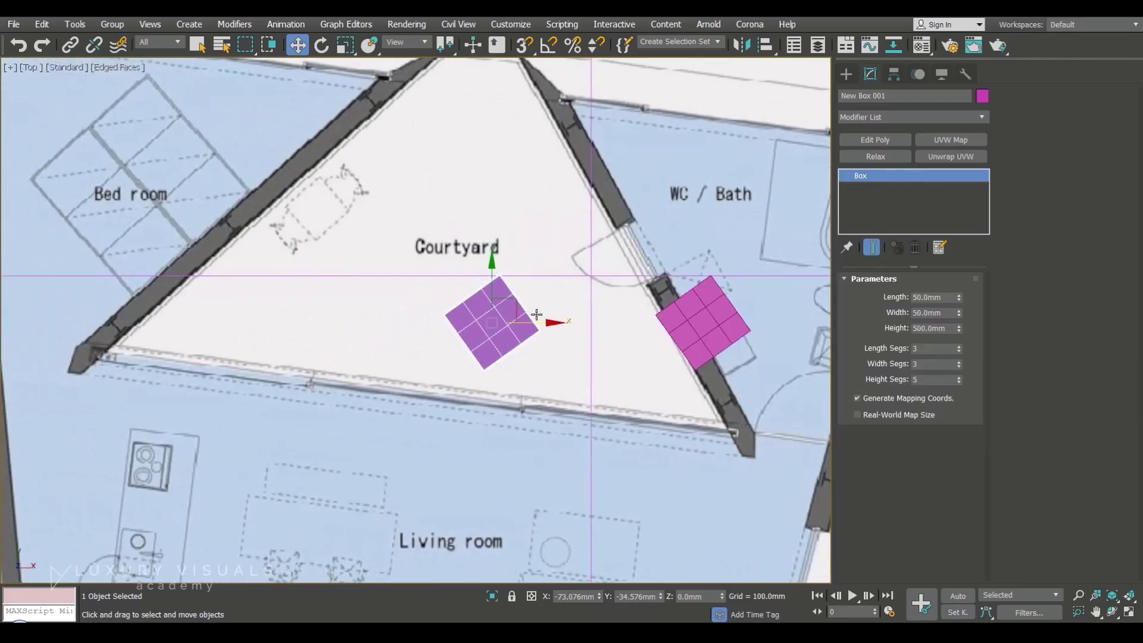
shift+drag(541, 322, 371, 322)
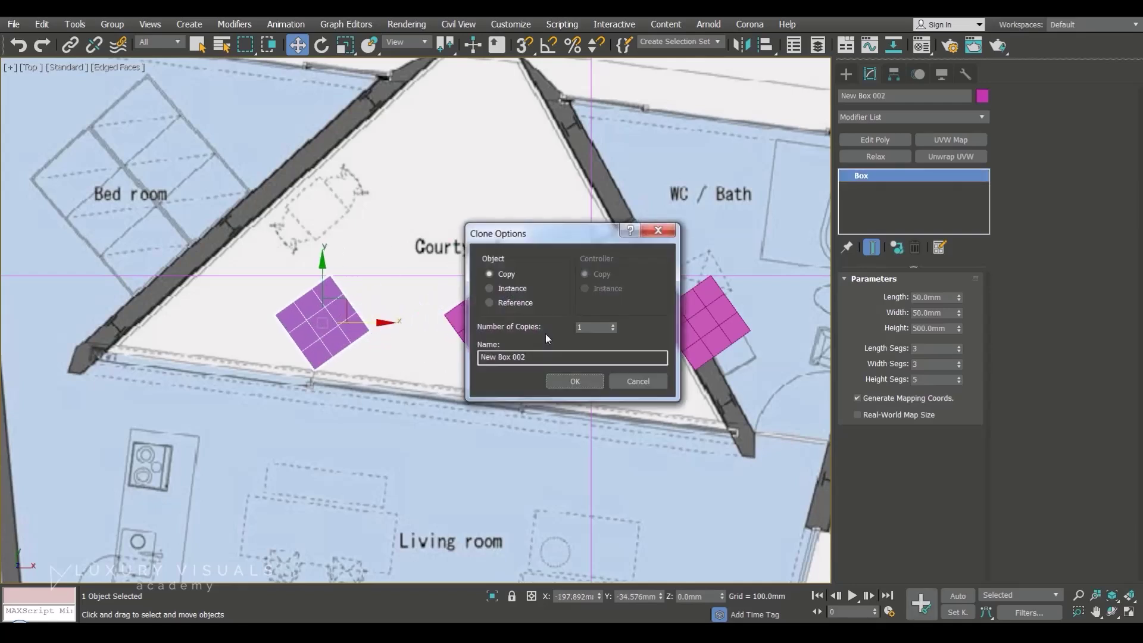
click(574, 381)
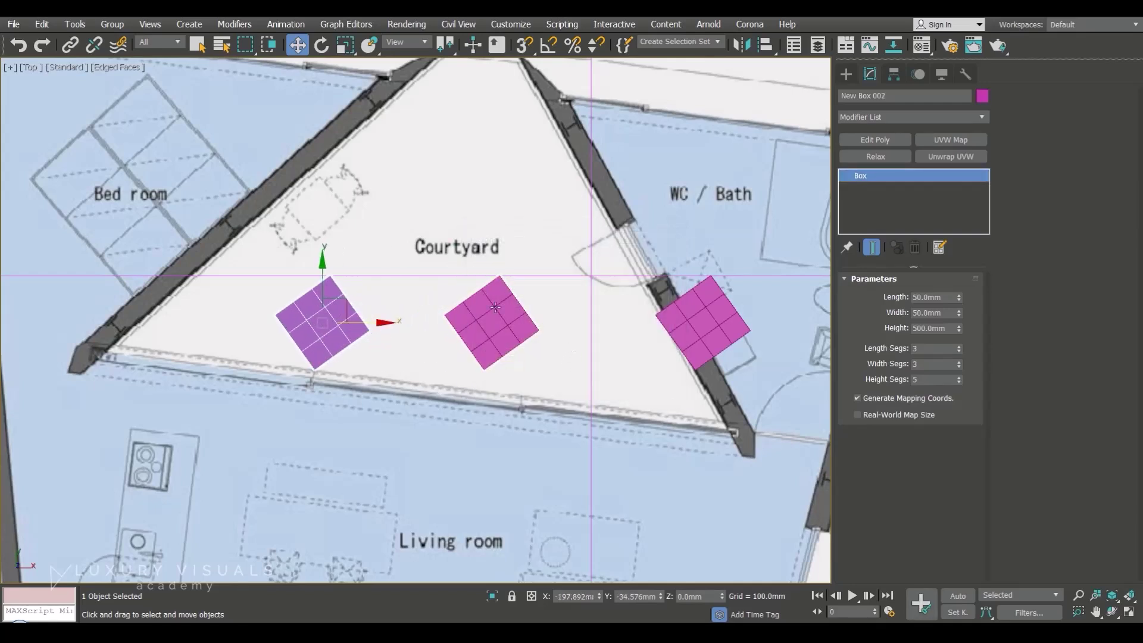
- Select all three boxes, try moving them together in a 3D view, and undo the move
ctrl+click(496, 307)
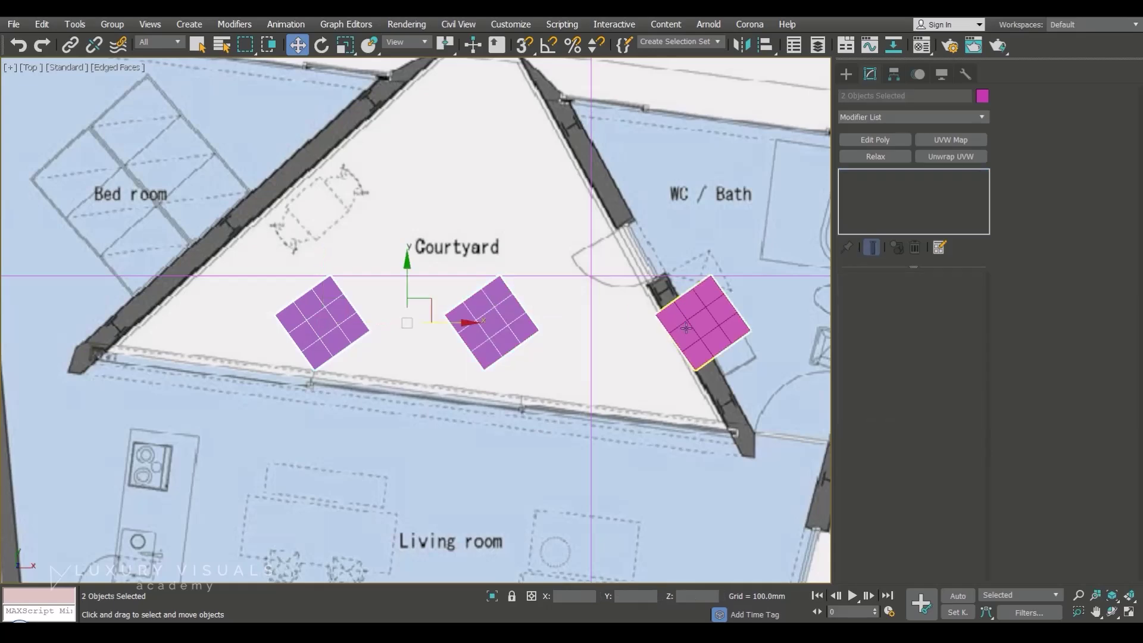
ctrl+click(703, 334)
alt+middle_drag(655, 395, 514, 290)
drag(543, 328, 594, 351)
key(ctrl+z)
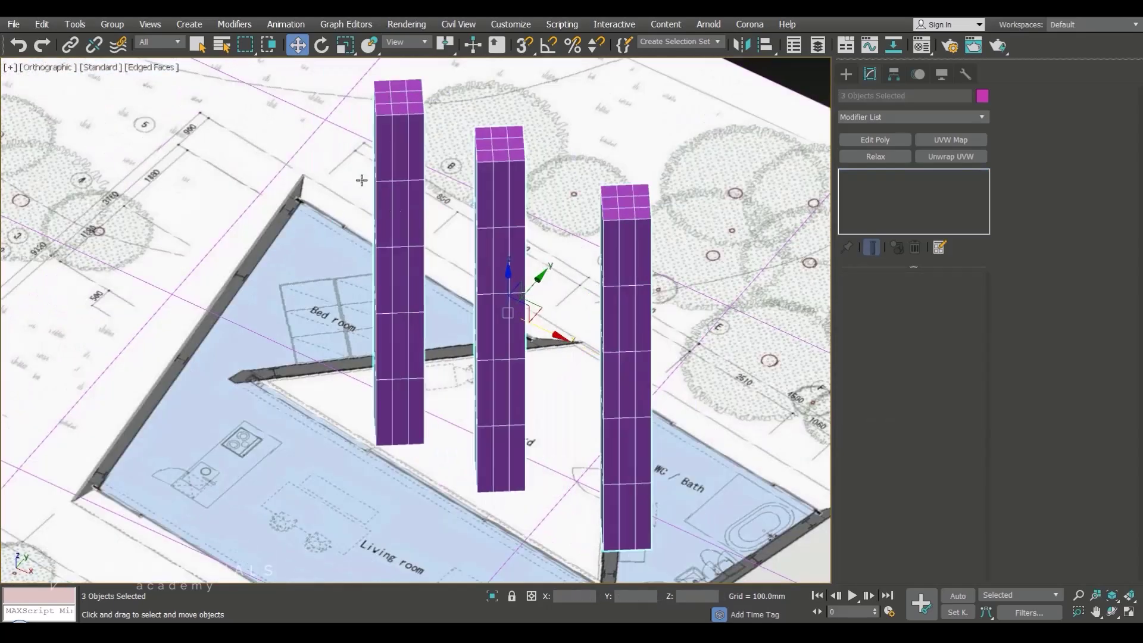
- Group the three selected boxes under the name "Box Group"
click(112, 25)
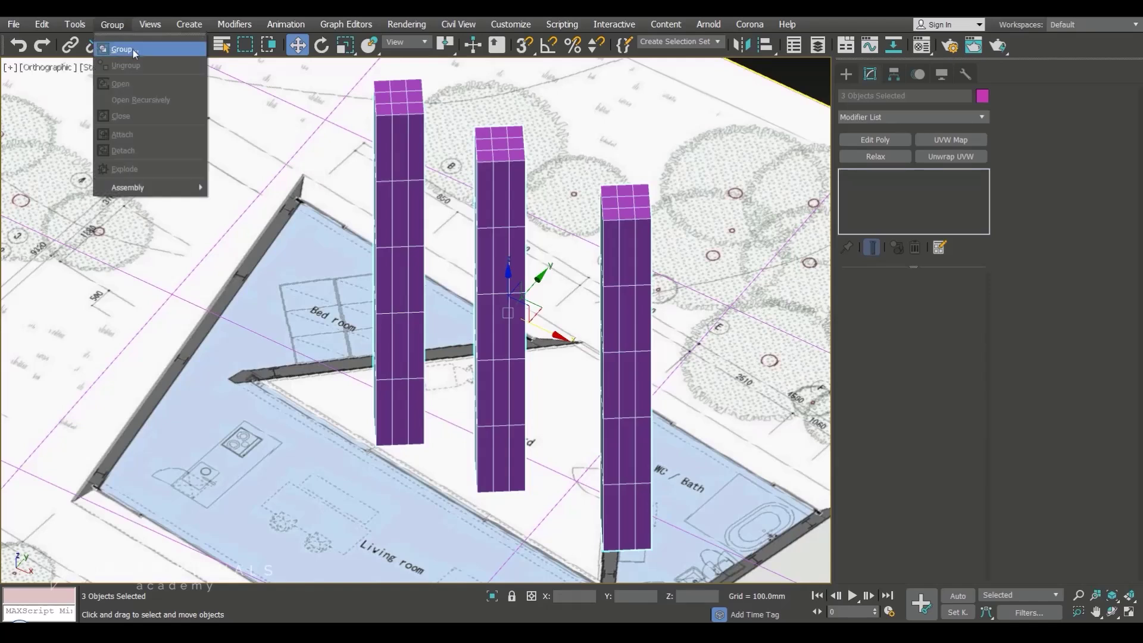
click(133, 50)
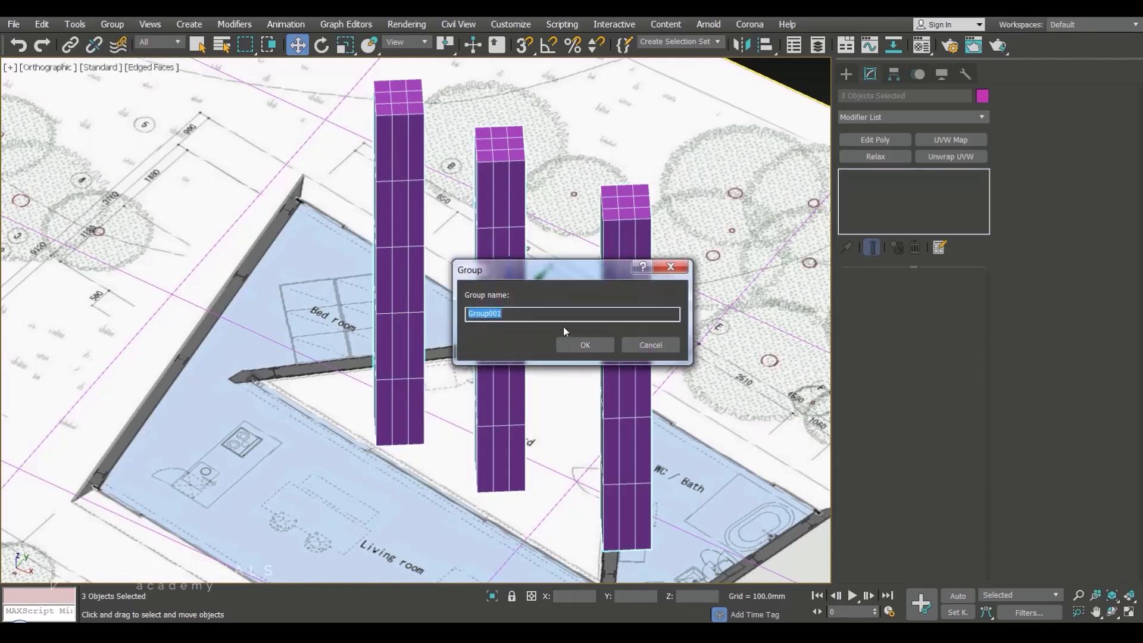
text(Box Group)
key(Return)
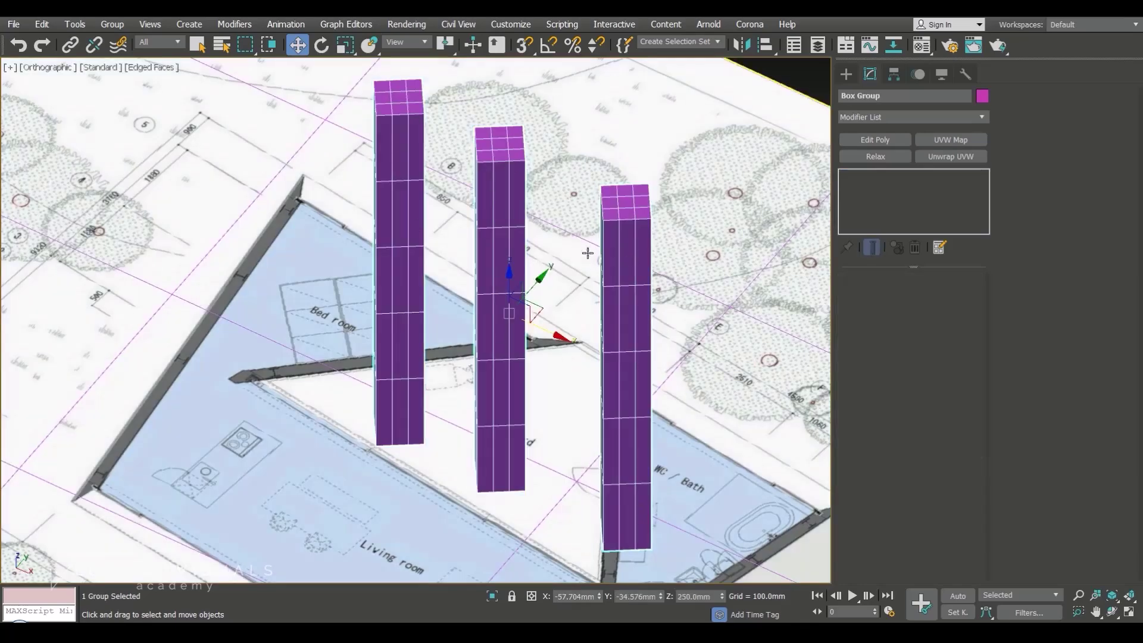
- Try rotating the box group as a single object and undo the rotation
right_click(554, 257)
click(594, 281)
drag(578, 287, 582, 314)
key(ctrl+z)
drag(530, 350, 587, 309)
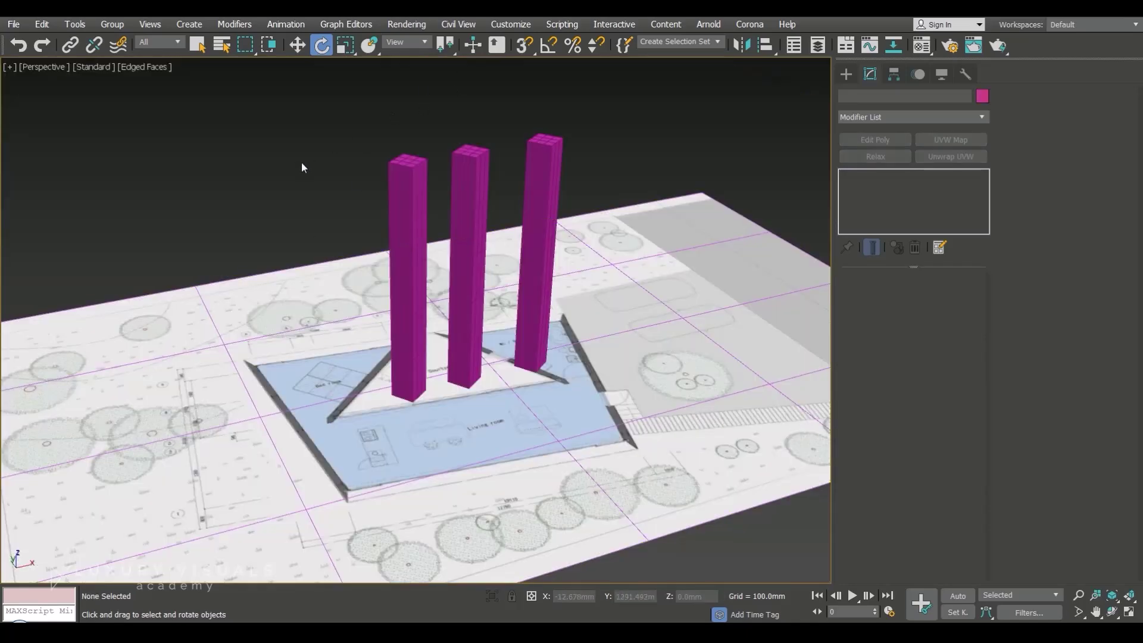
- Save the scene in the scenes folder under the file name "Intro Tests"
click(12, 25)
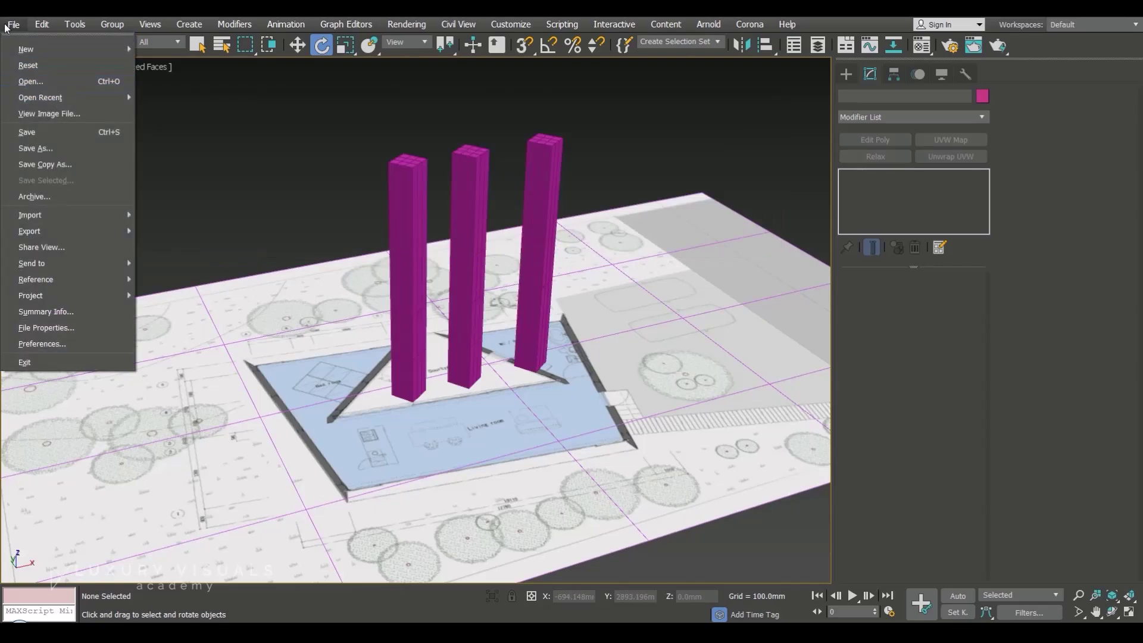
click(62, 162)
click(370, 535)
text(Intro Tests)
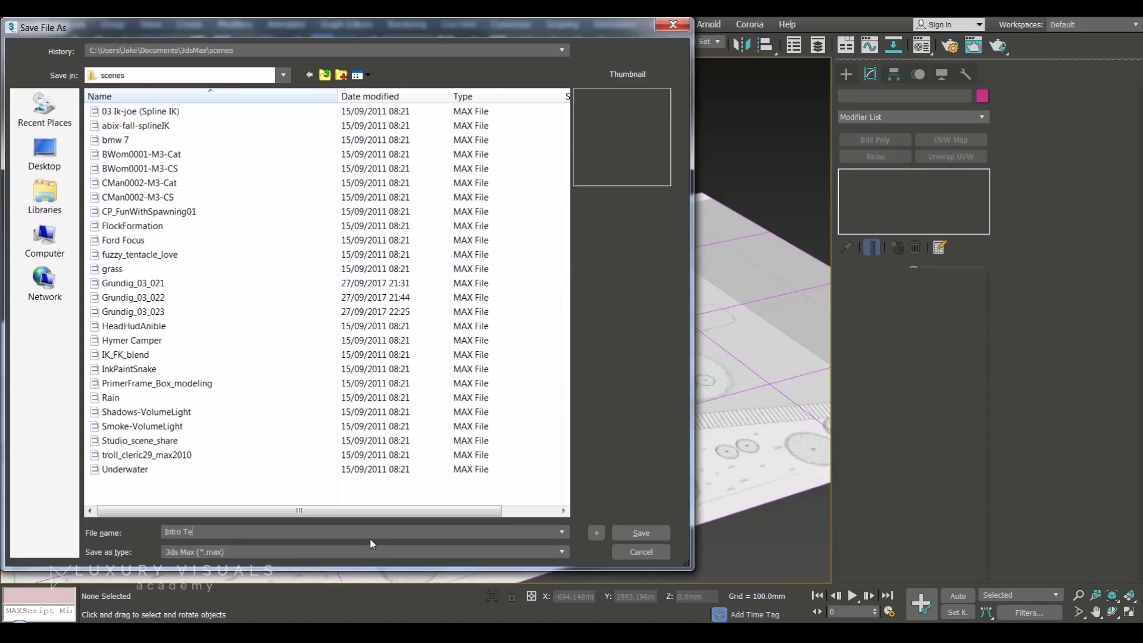
click(641, 534)
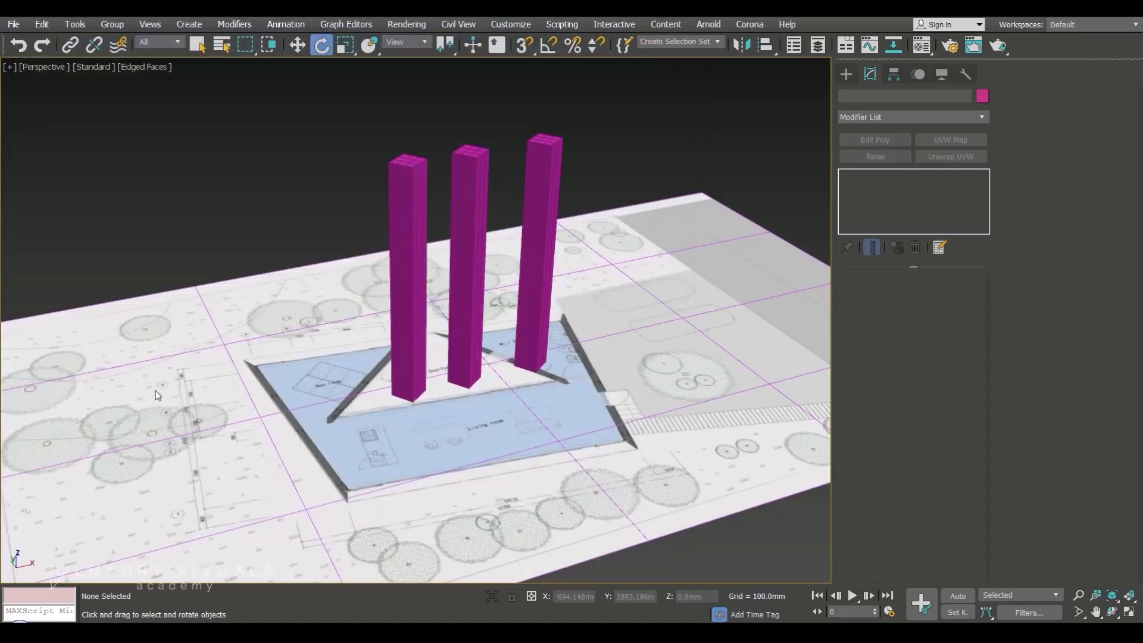
- Save an incremented version of the scene as "Intro Tests01"
click(13, 24)
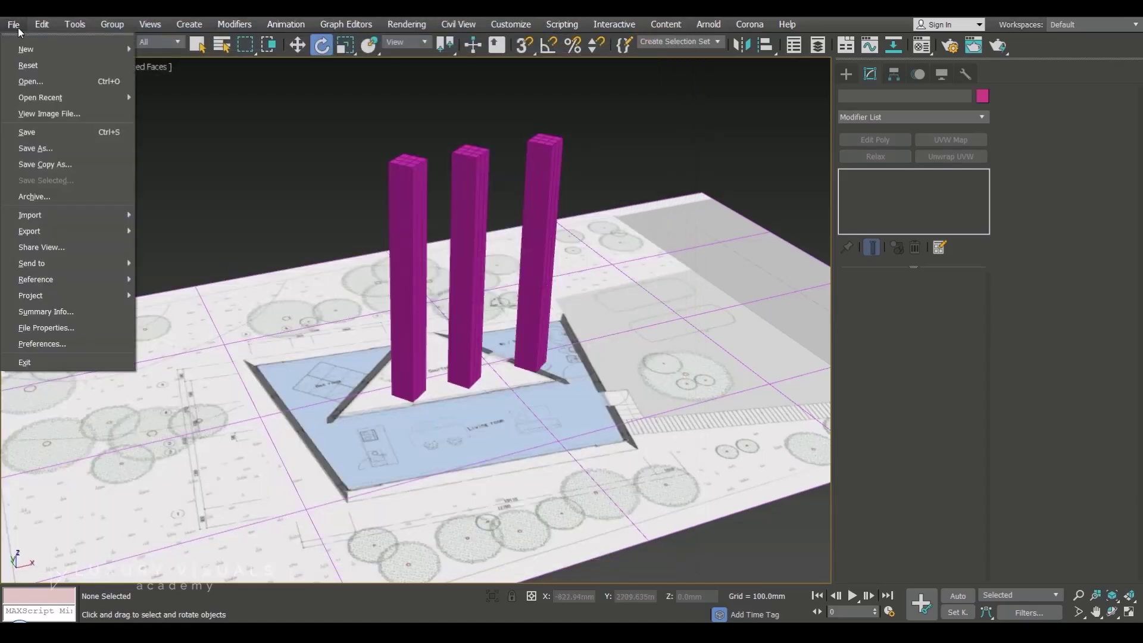
click(36, 148)
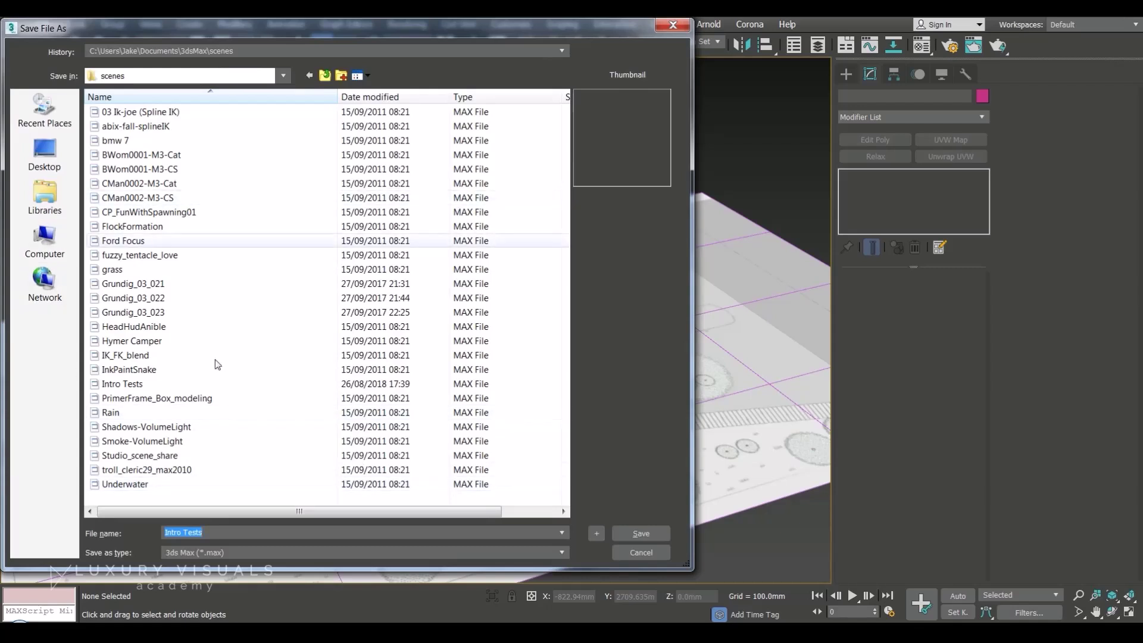
click(593, 536)
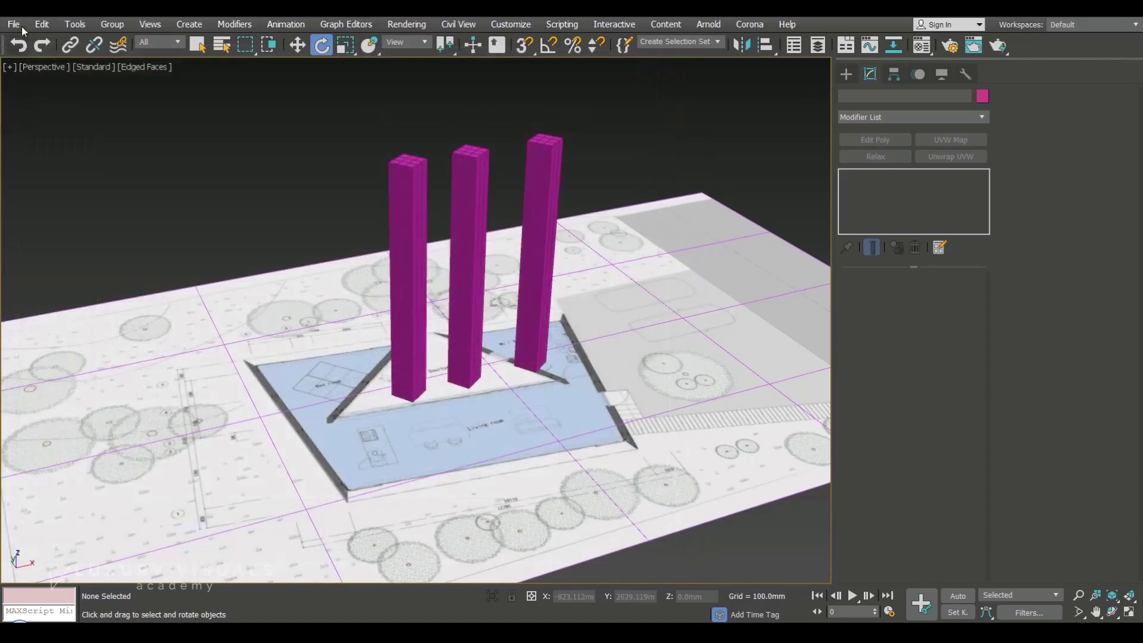
- Check the saved scene versions in the scenes folder without saving again
click(13, 24)
click(35, 148)
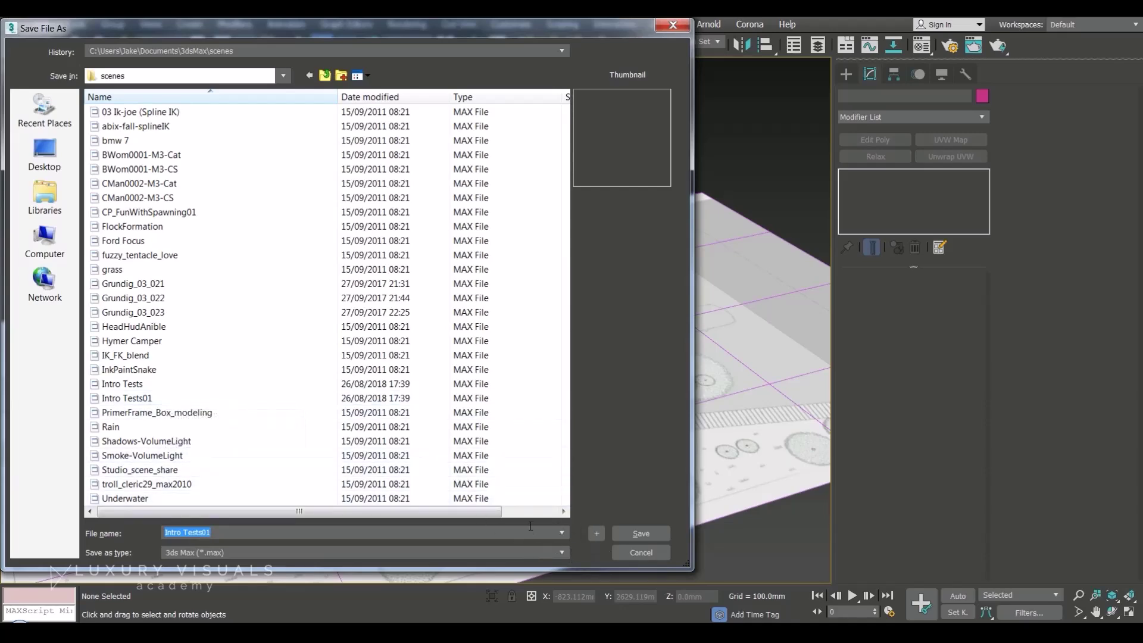
key(Escape)
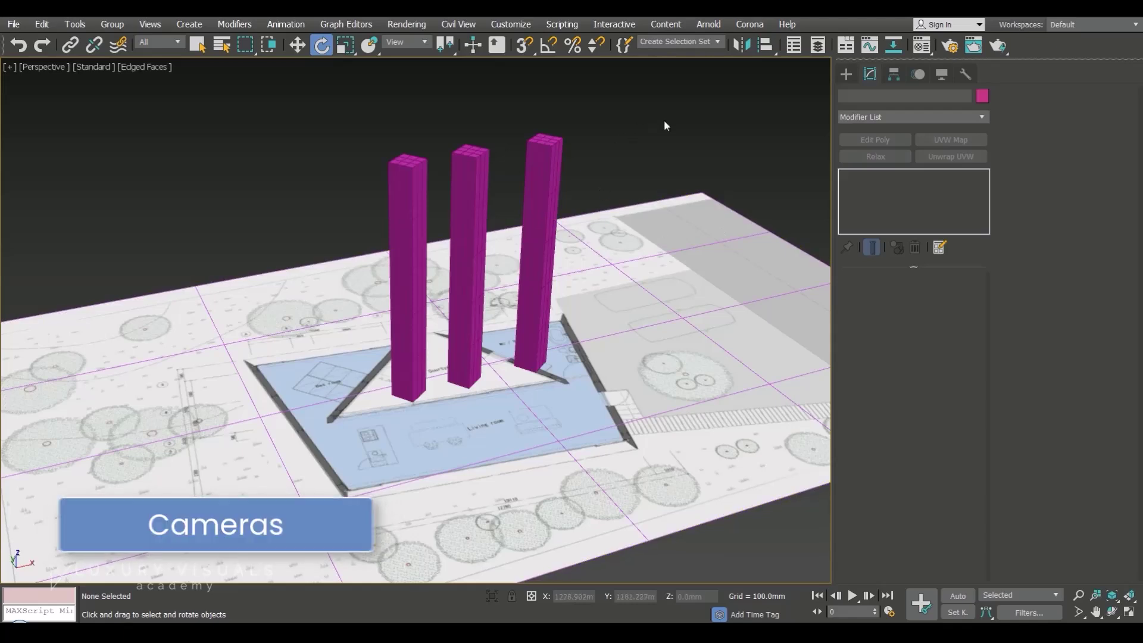
- Place a targeted Physical camera in the top view from the Living room's lower edge toward the Courtyard boxes, target distance about 318 mm
click(847, 74)
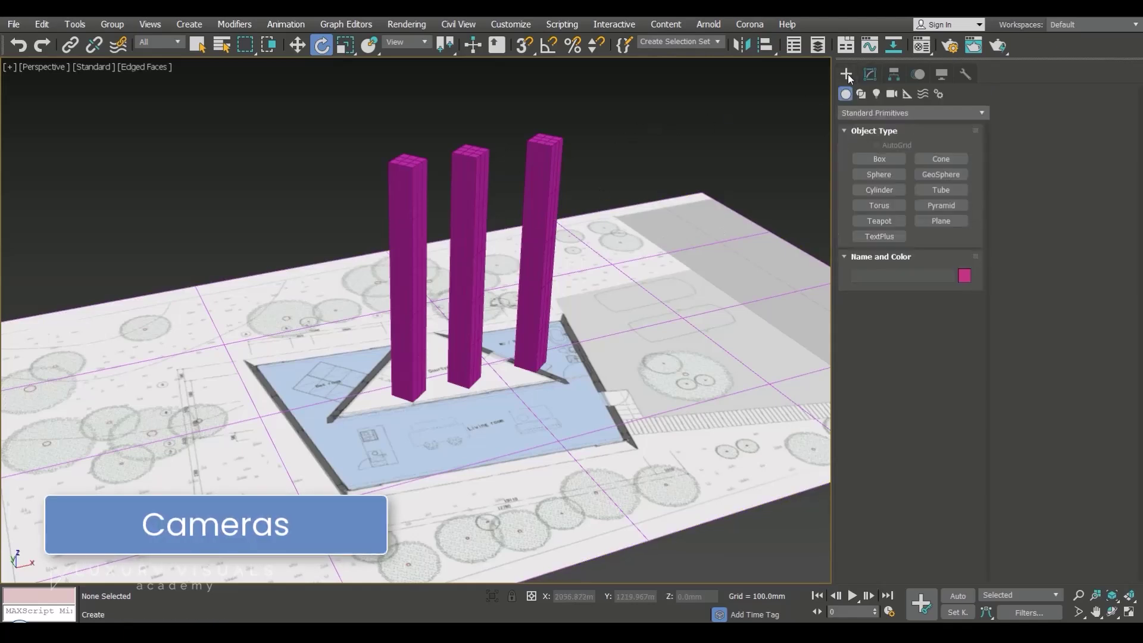
click(891, 94)
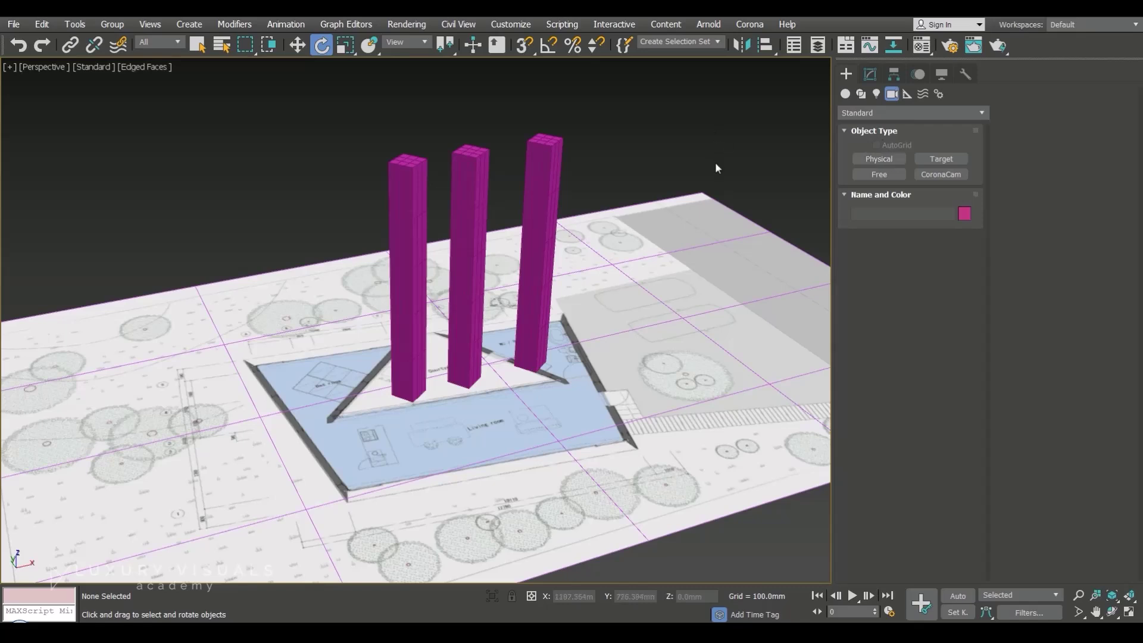
key(t)
click(867, 159)
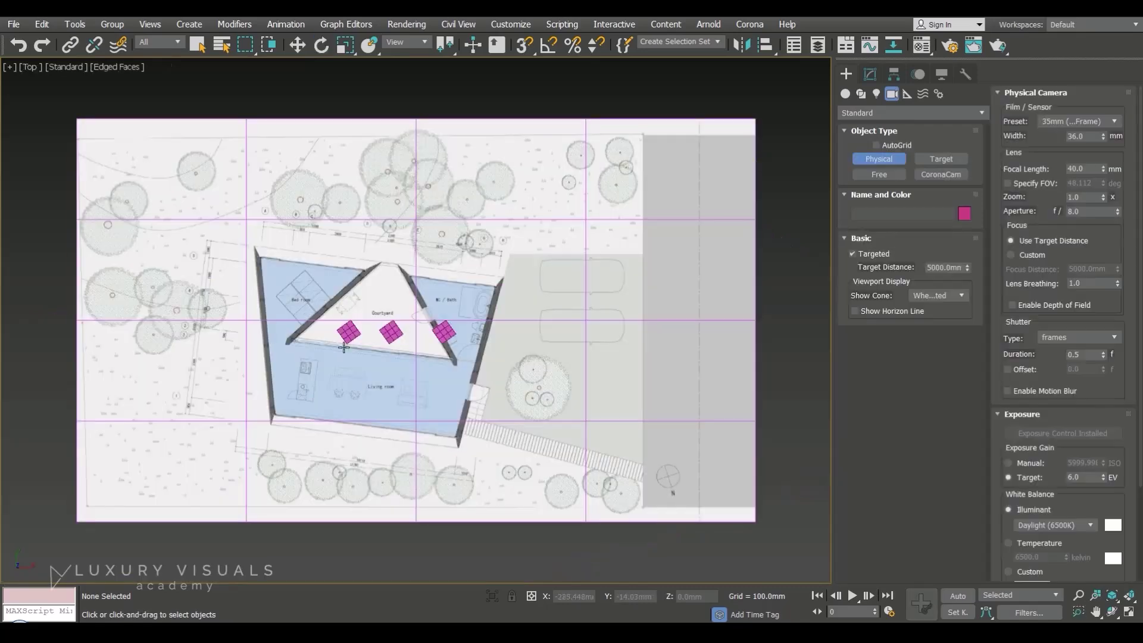
drag(336, 436, 362, 332)
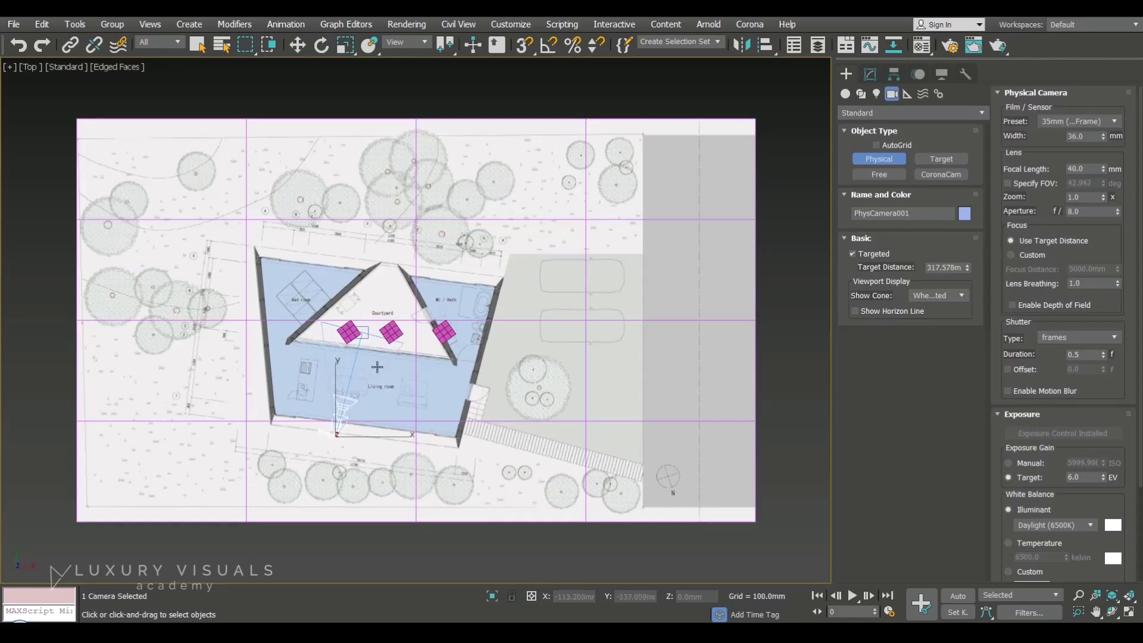
- Raise the camera to a height of about 202 mm in the left view and lift its target level with it
key(l)
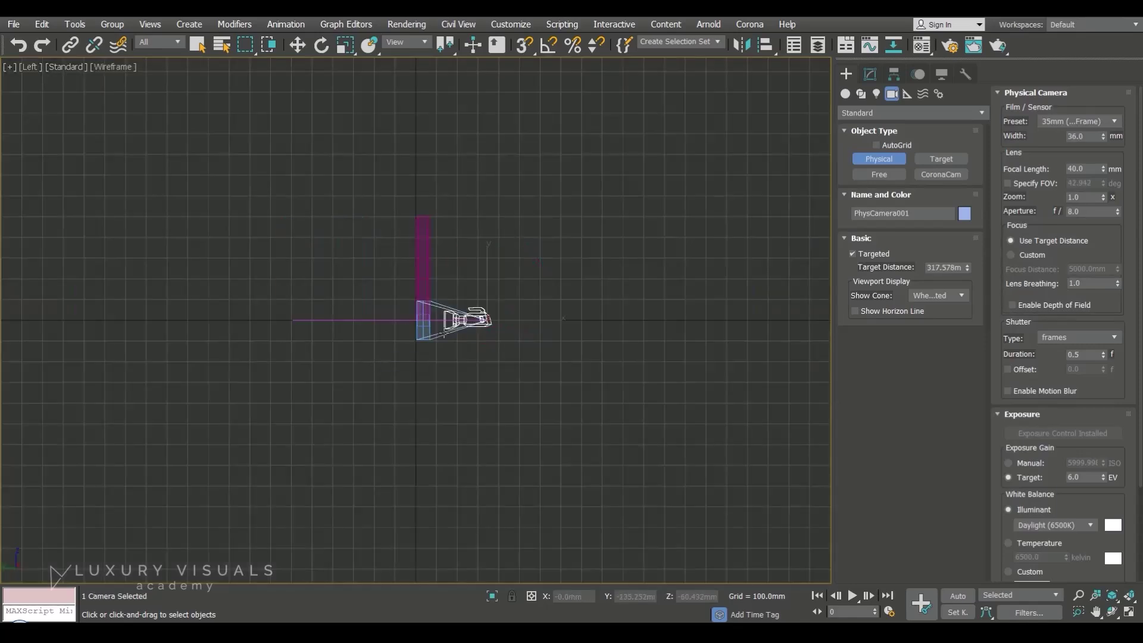
scroll(434, 310, up, 2)
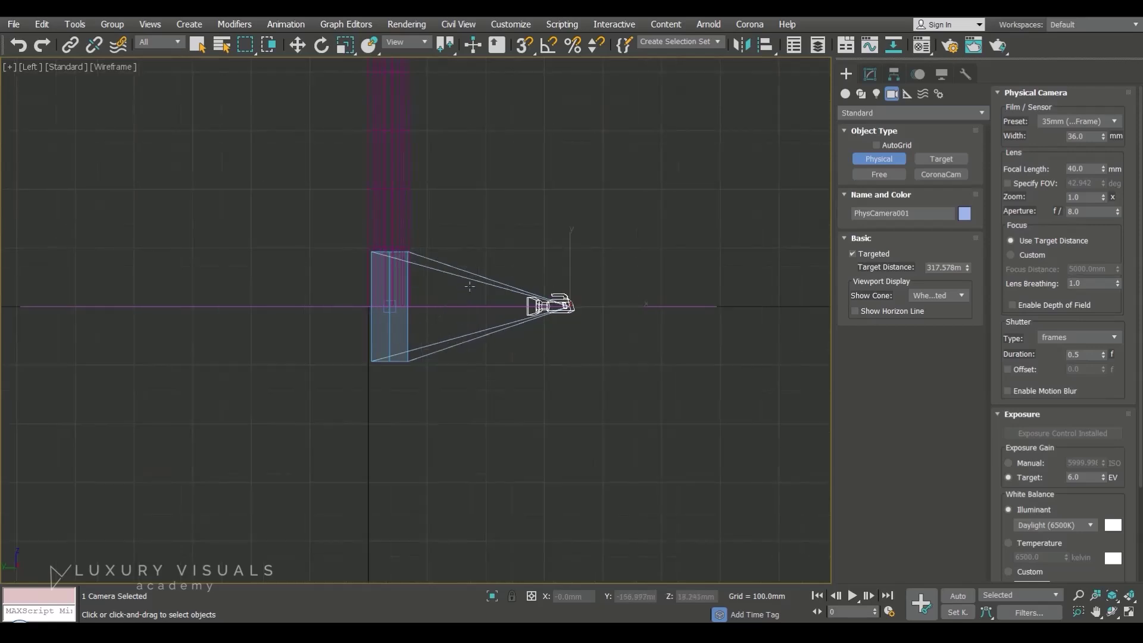
middle_drag(469, 287, 501, 353)
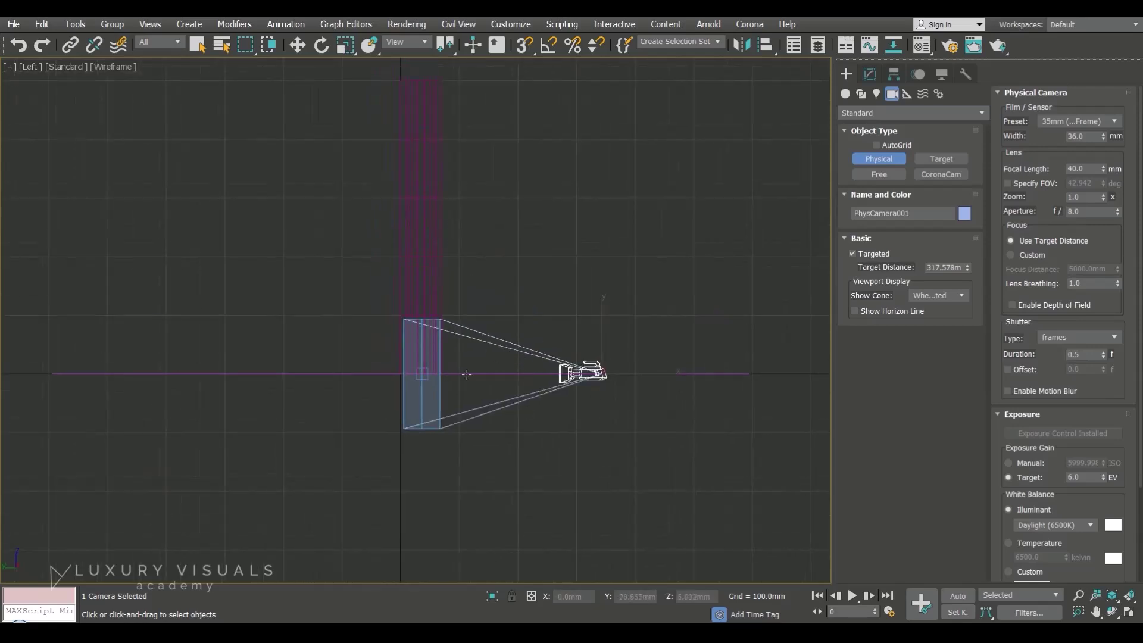
right_click(506, 360)
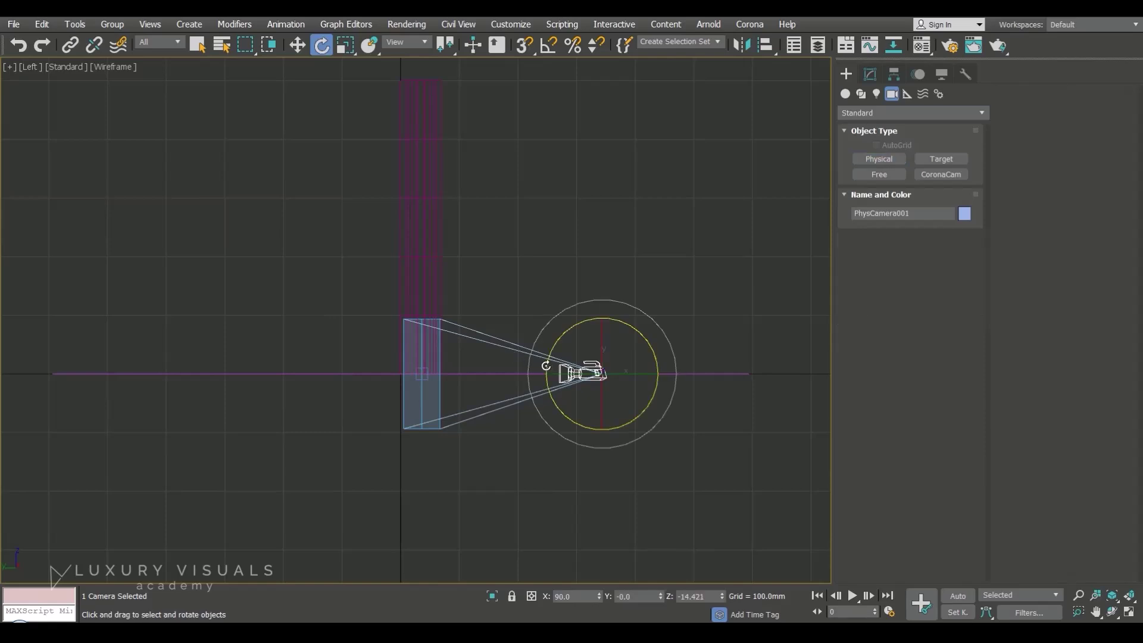
right_click(565, 328)
click(595, 338)
drag(604, 320, 601, 203)
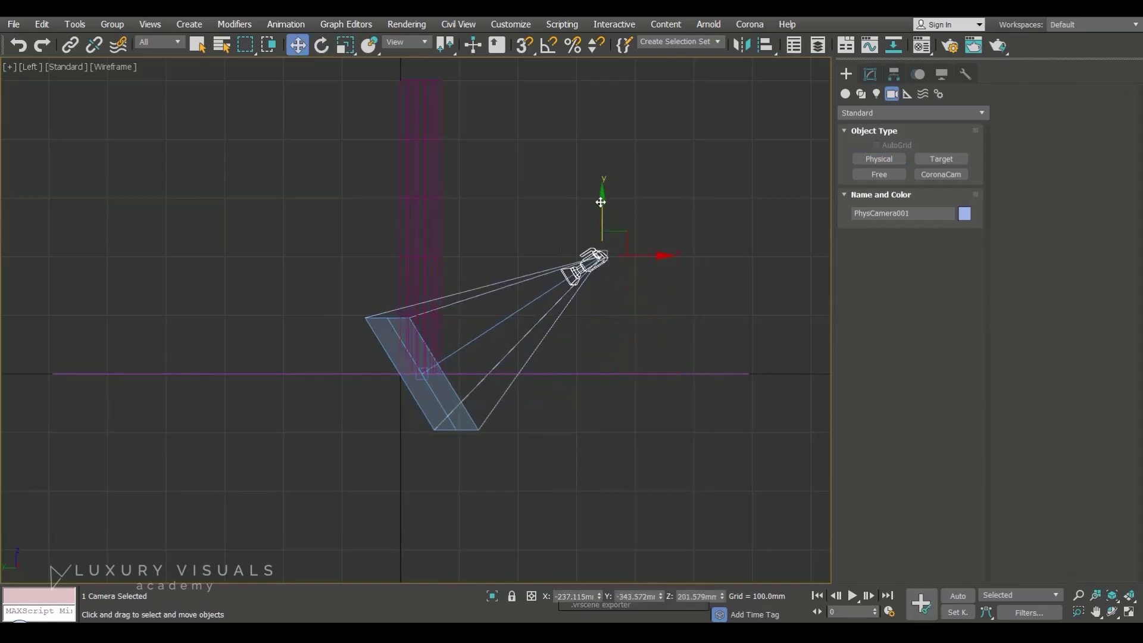
click(422, 374)
drag(421, 319, 409, 196)
- Look through the physical camera and switch its view from wireframe to default shading
click(599, 255)
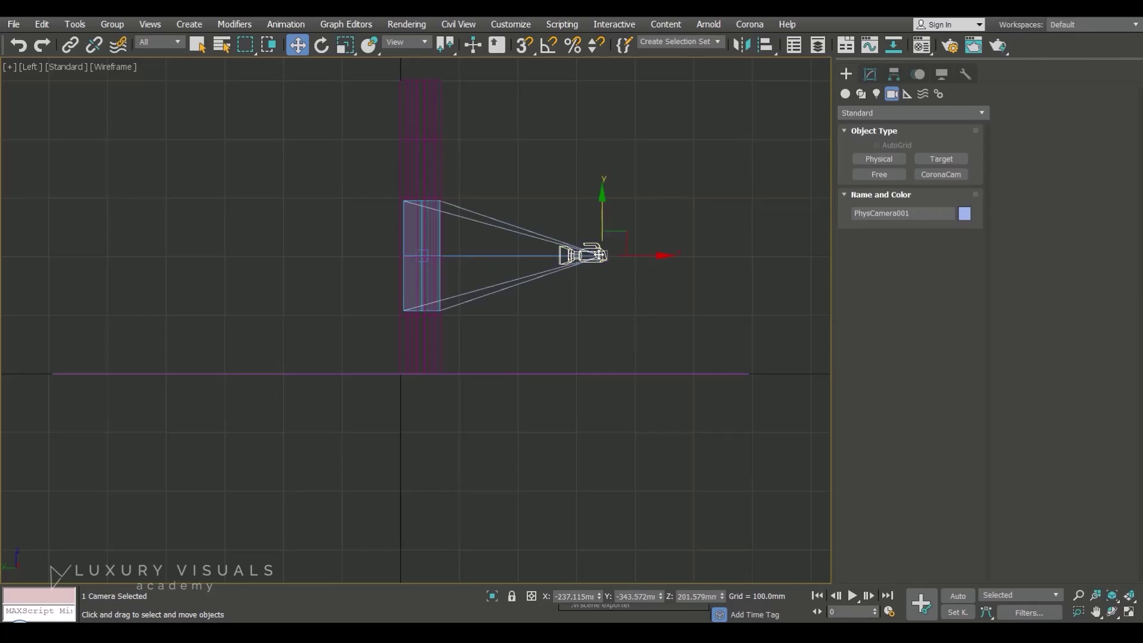
key(c)
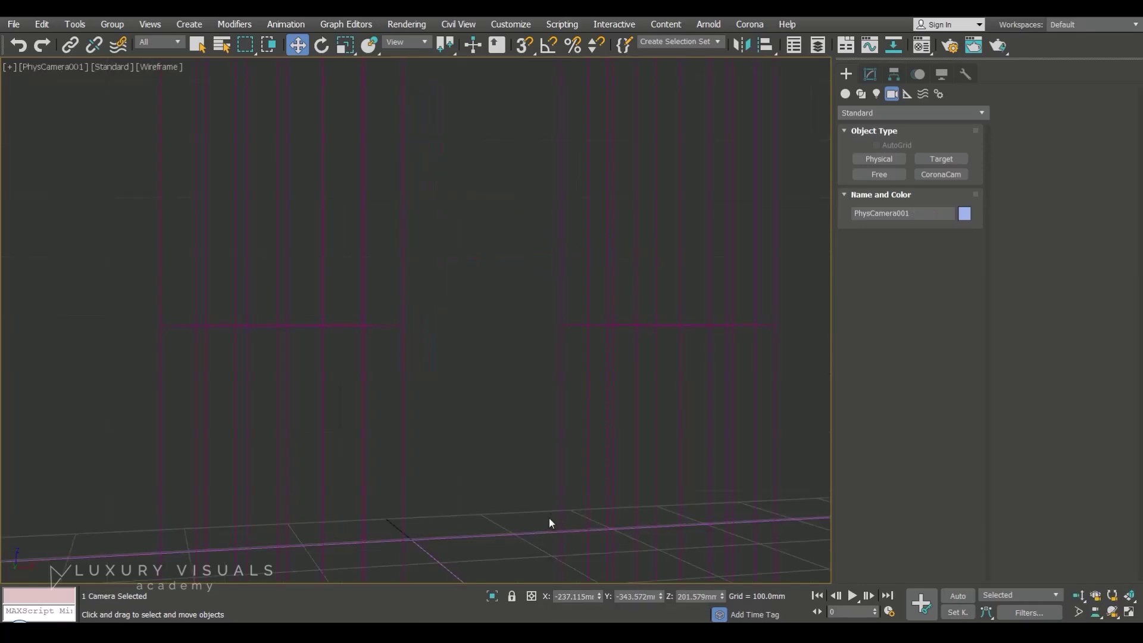
key(F3)
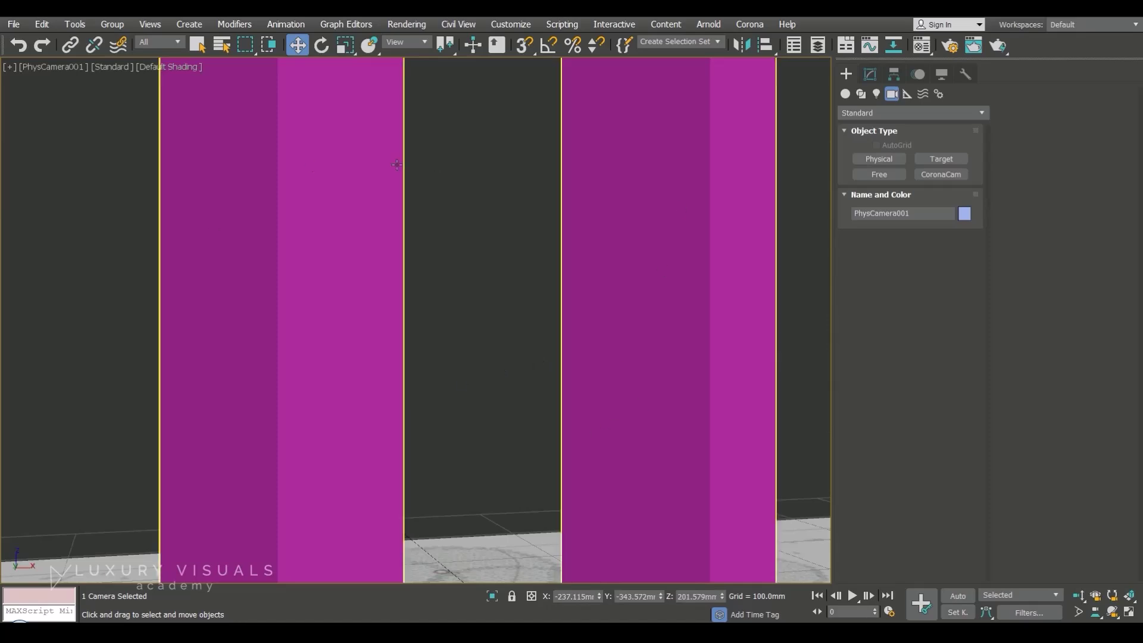
- Set the camera's focal length to 35 mm and dolly it back to a target distance of about 851 mm, framing all three boxes
click(869, 77)
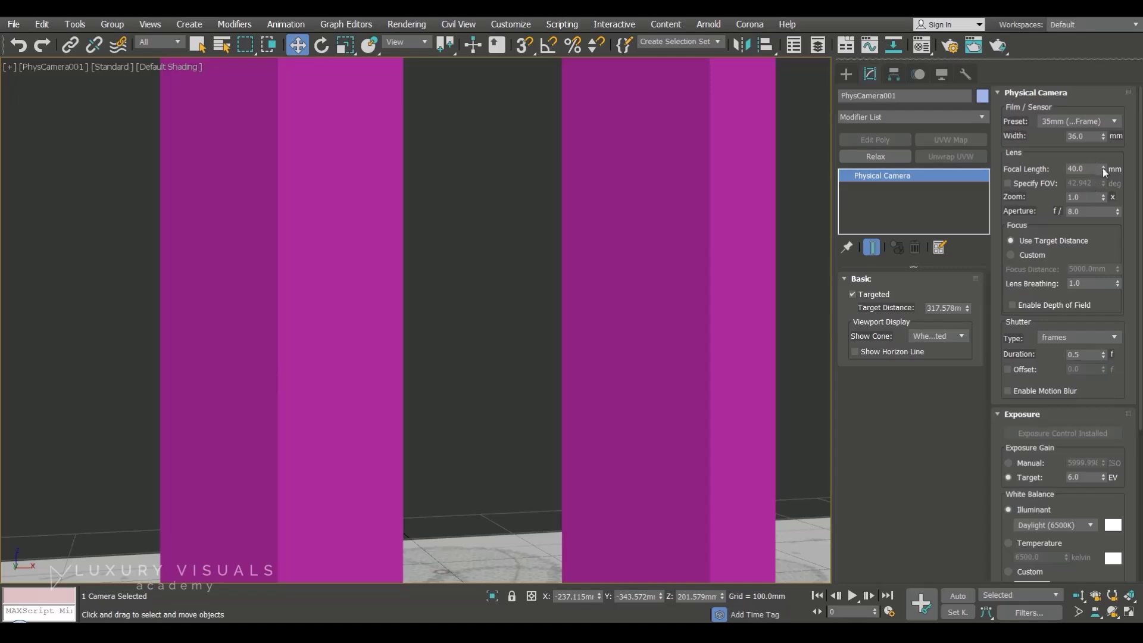
drag(1104, 169, 1043, 160)
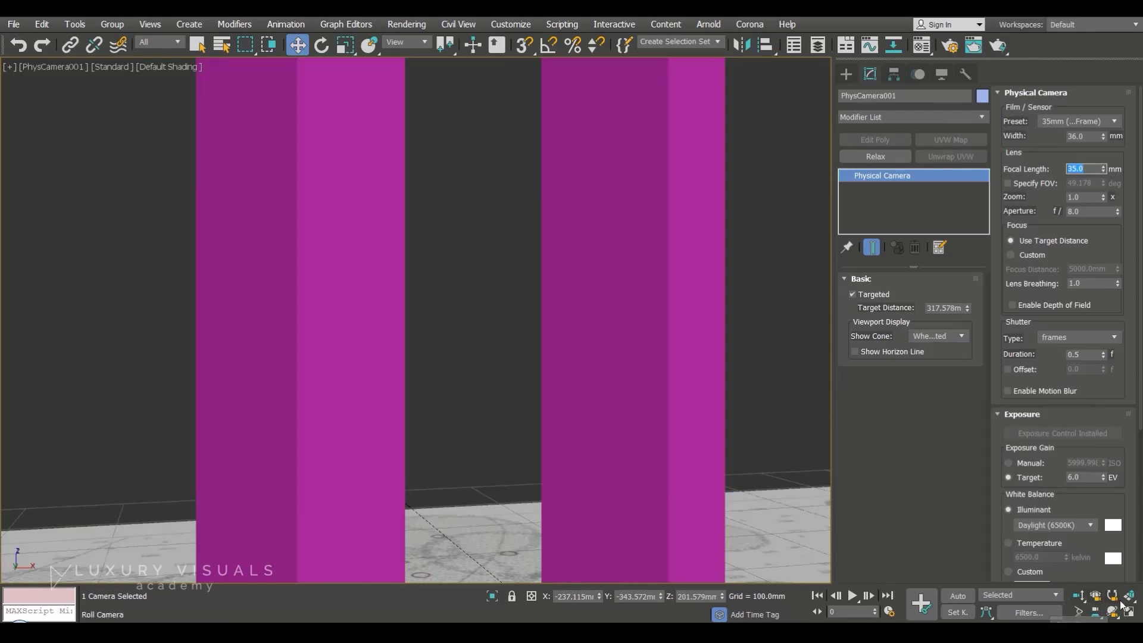
click(1078, 595)
drag(724, 355, 740, 450)
middle_drag(602, 347, 549, 395)
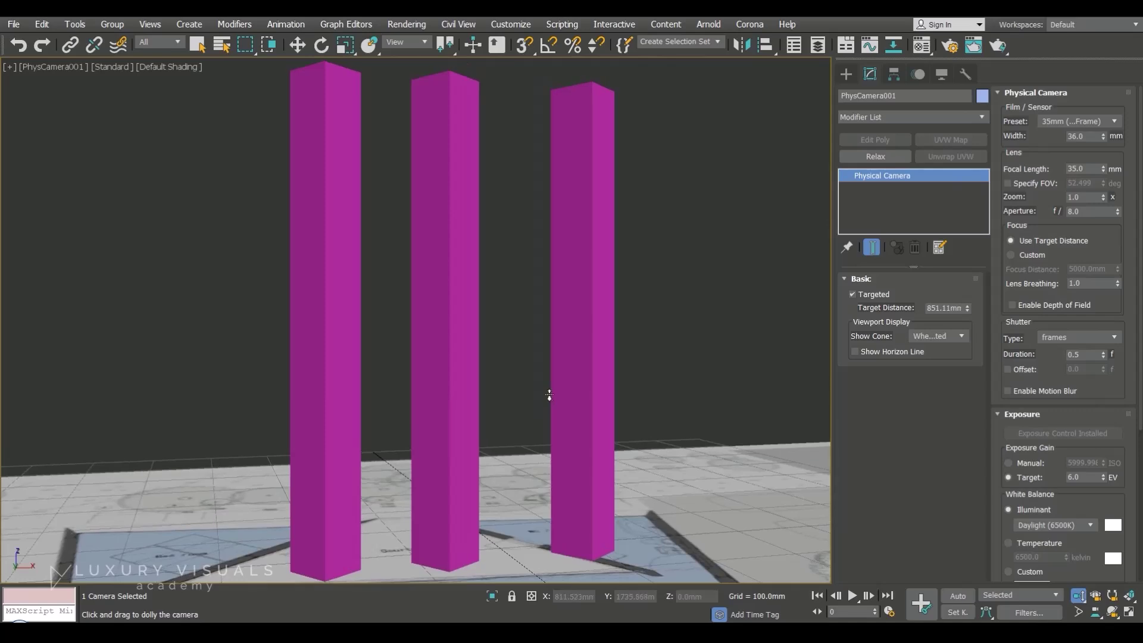
key(w)
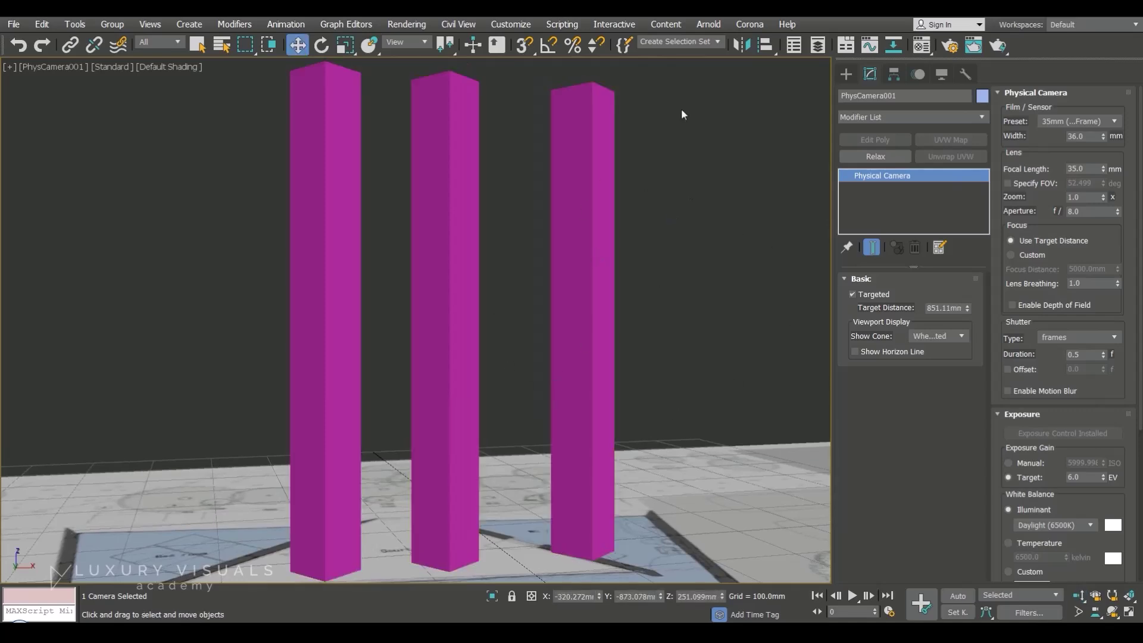
- Render the physical camera view and show safe frames in the viewport to compare its framing with the rendered image
key(shift+f)
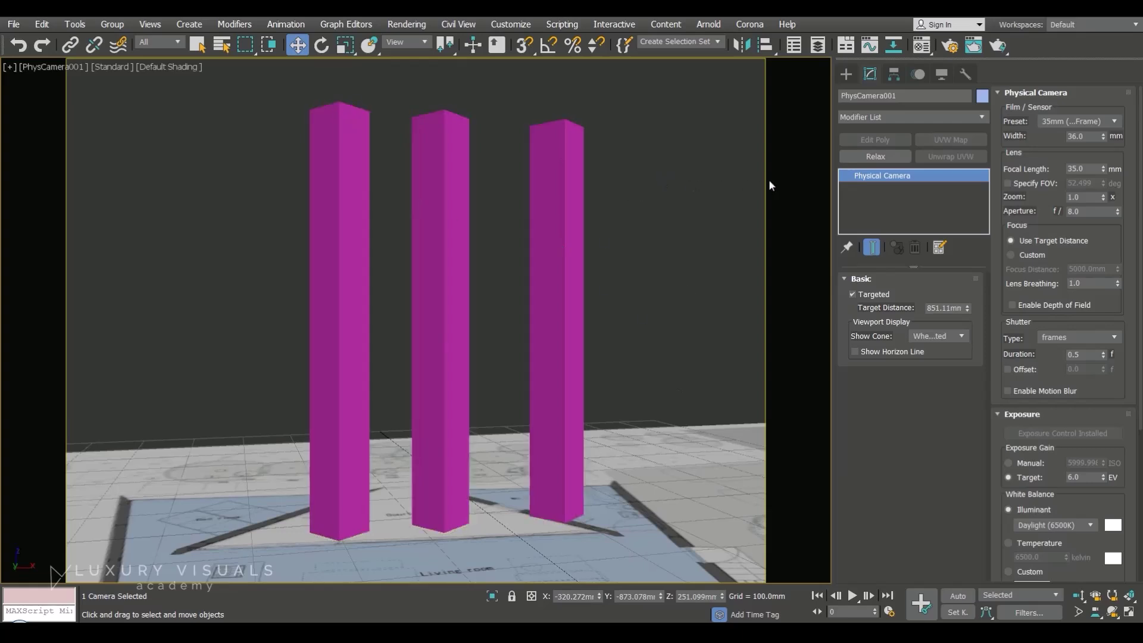
key(shift+f)
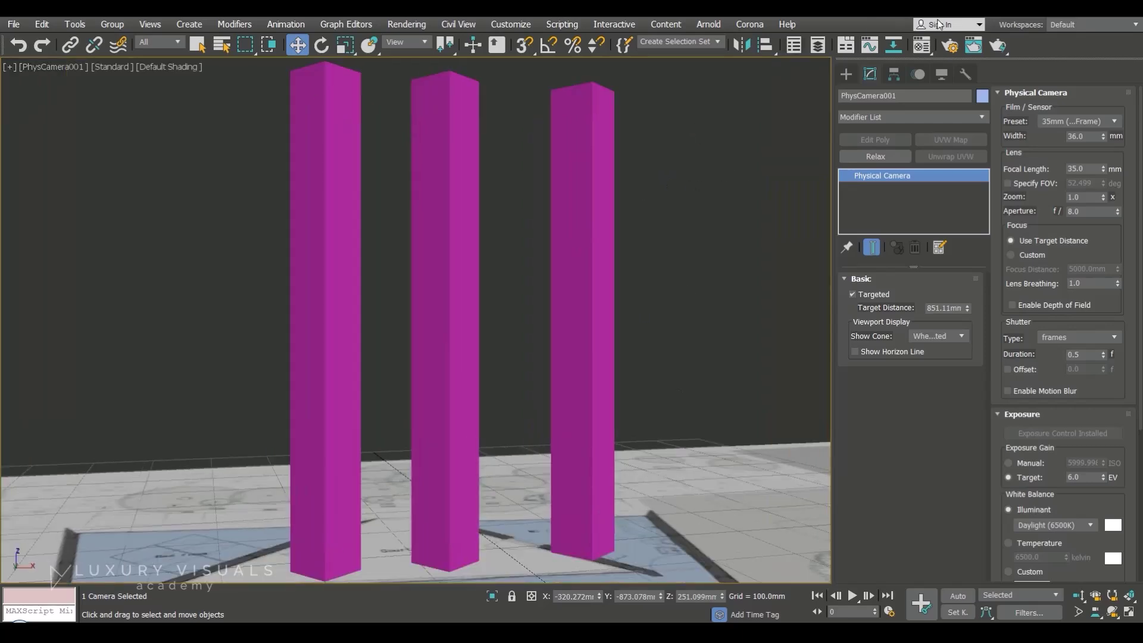
click(1005, 49)
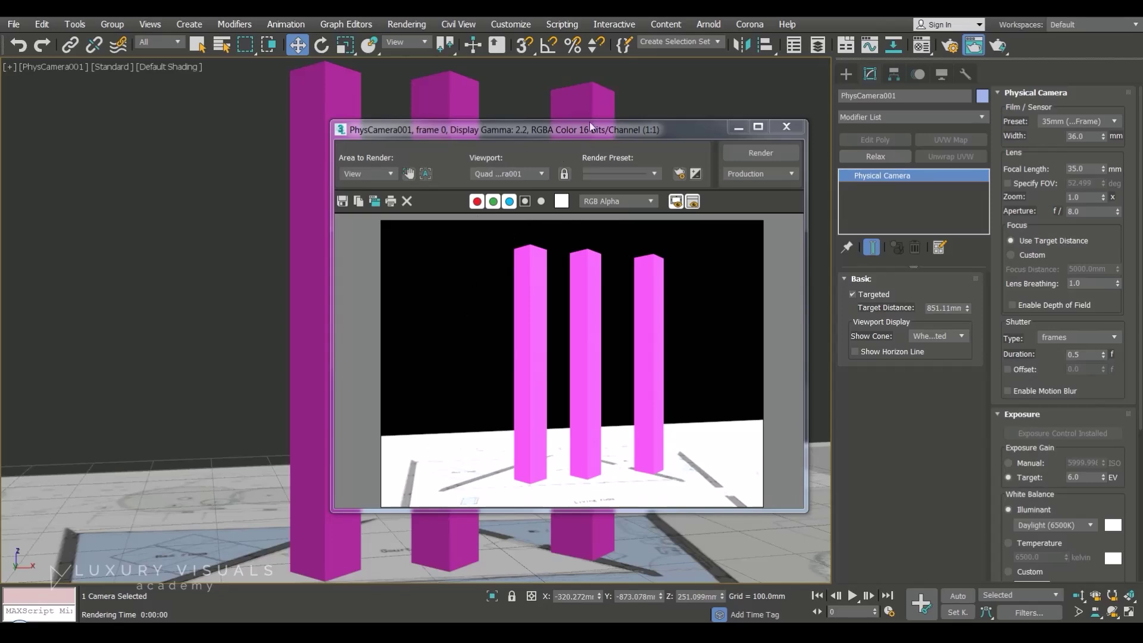
drag(667, 131, 988, 112)
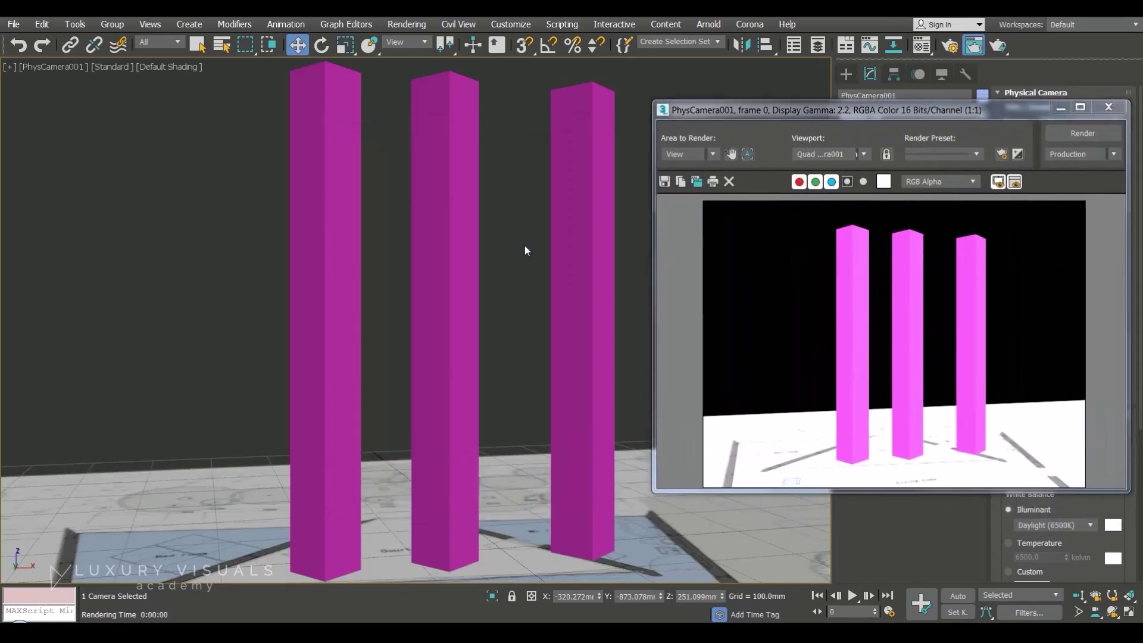
key(shift+f)
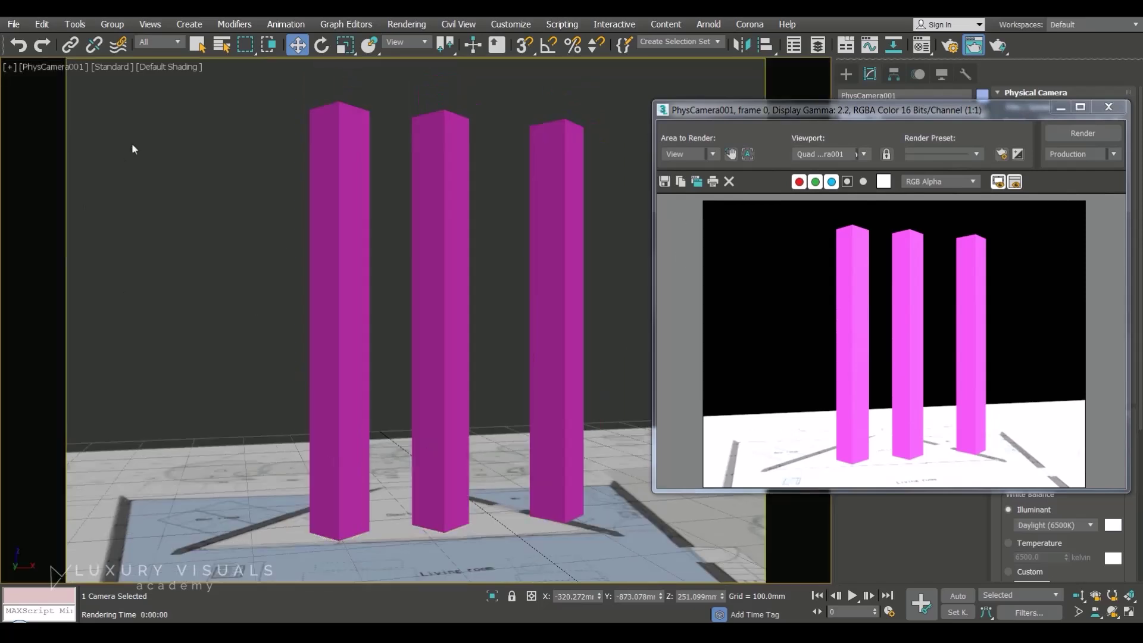
- Set the render output size to HDTV (video) at 1920 by 1080 and render the camera view again
click(951, 47)
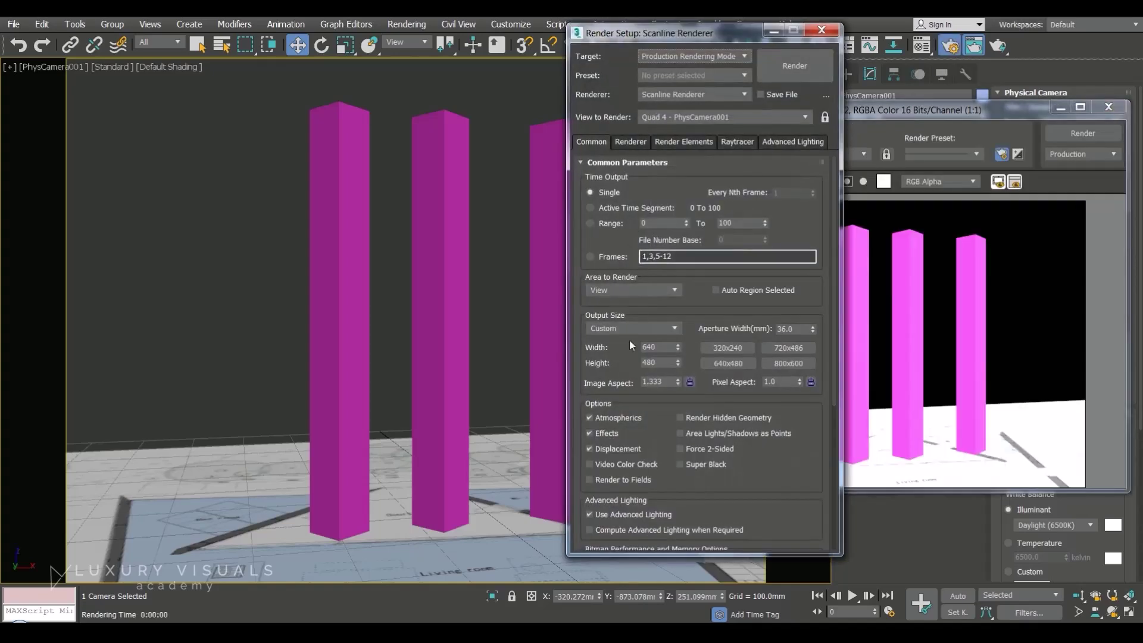
click(661, 328)
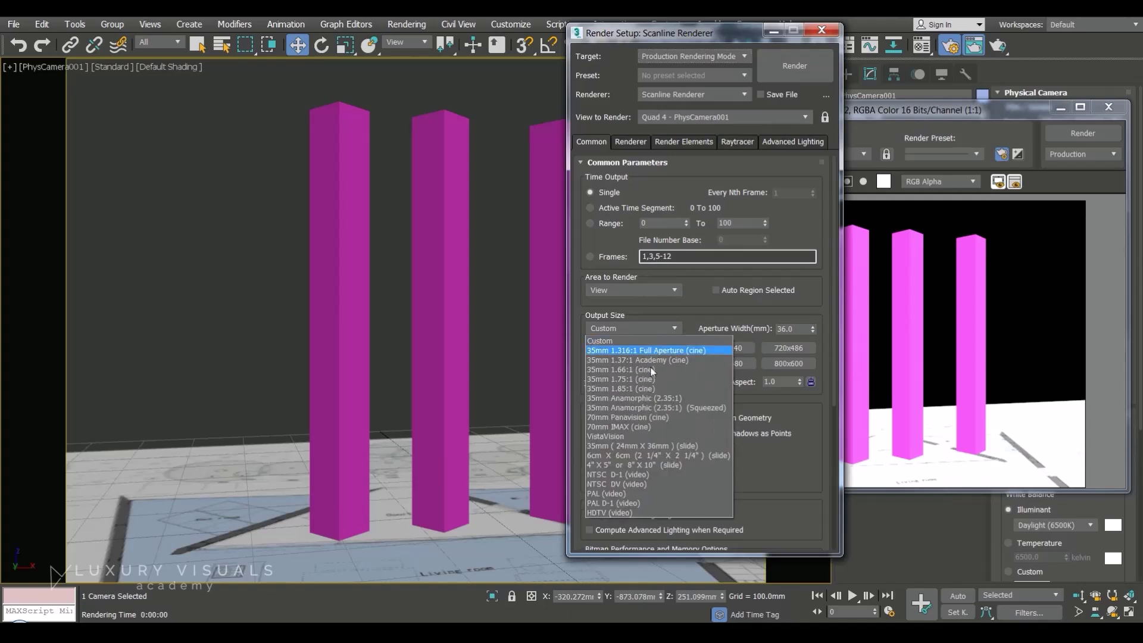
click(639, 512)
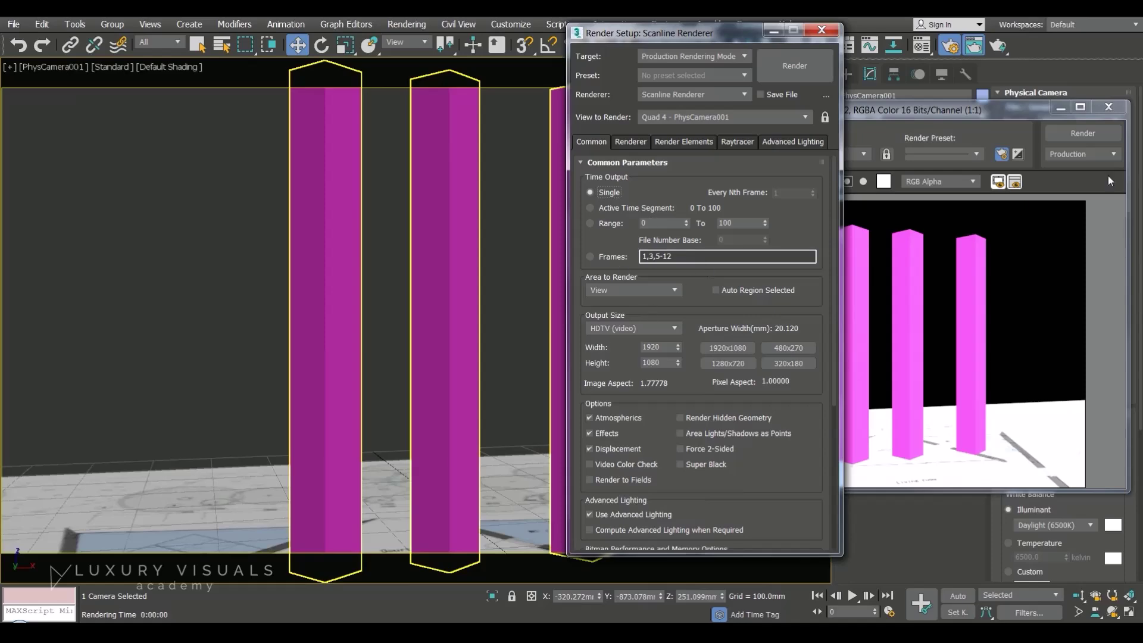
click(1103, 133)
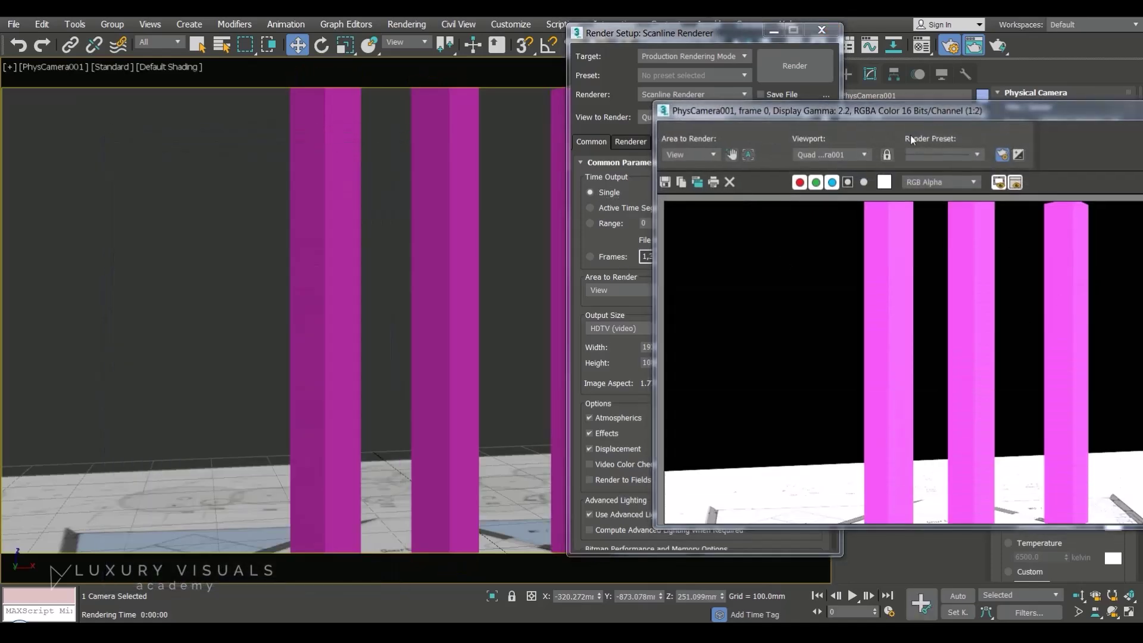
drag(903, 104, 1019, 132)
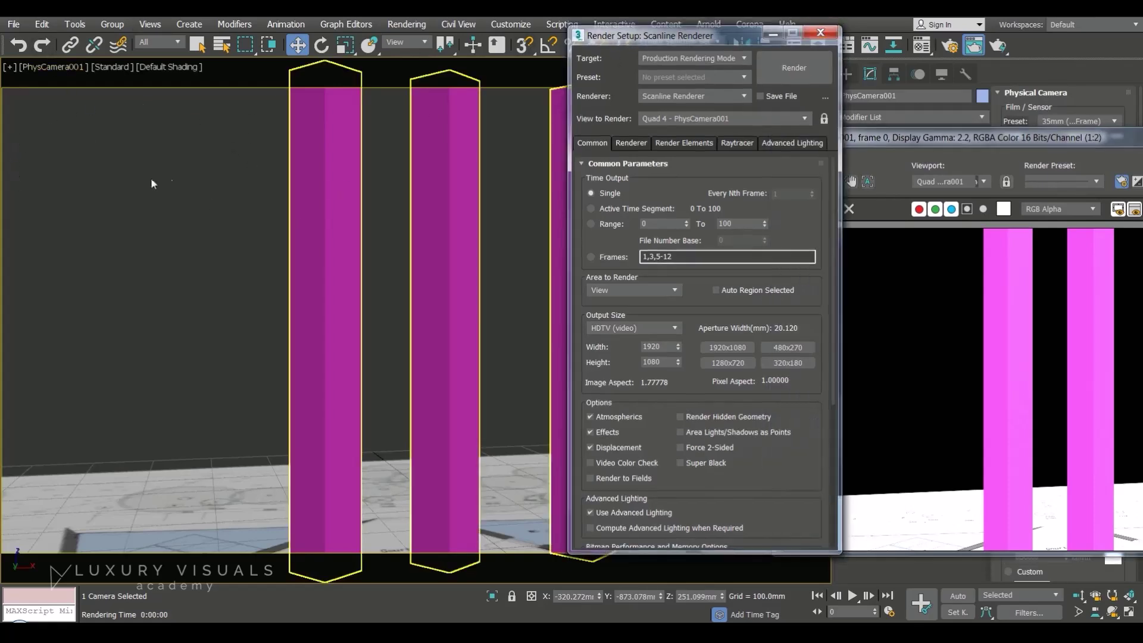
click(821, 30)
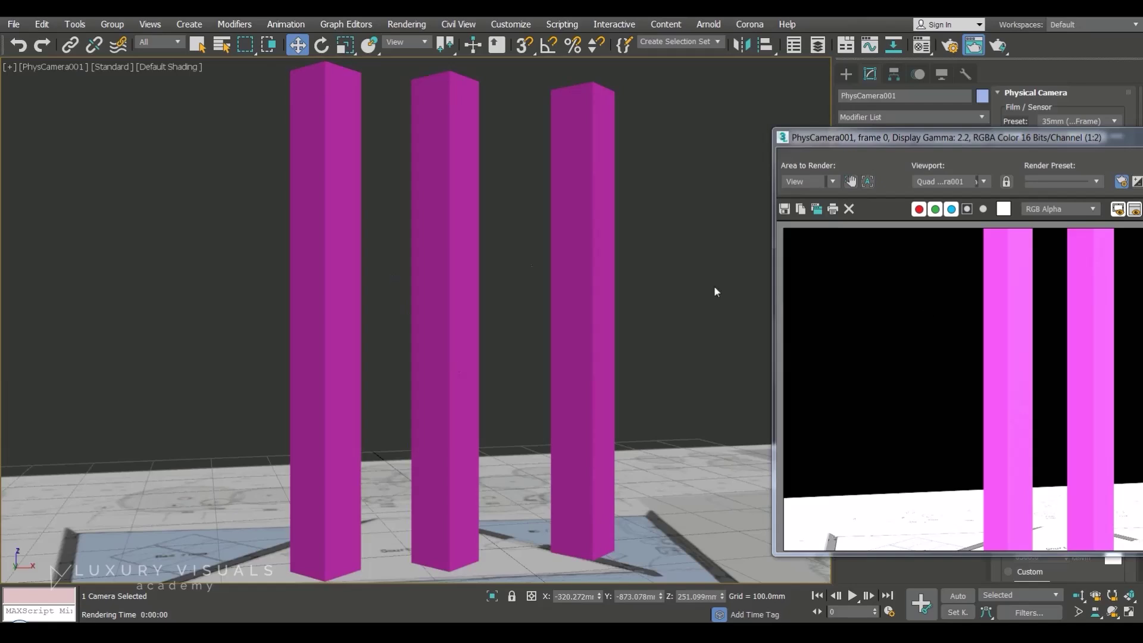
drag(1019, 144, 723, 128)
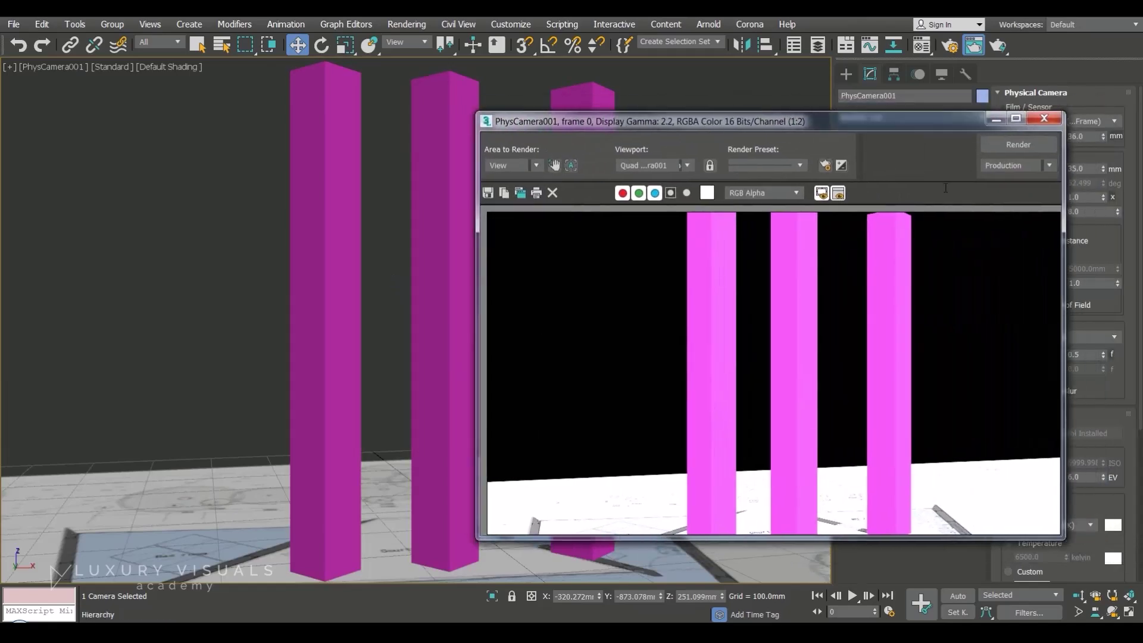
click(1039, 141)
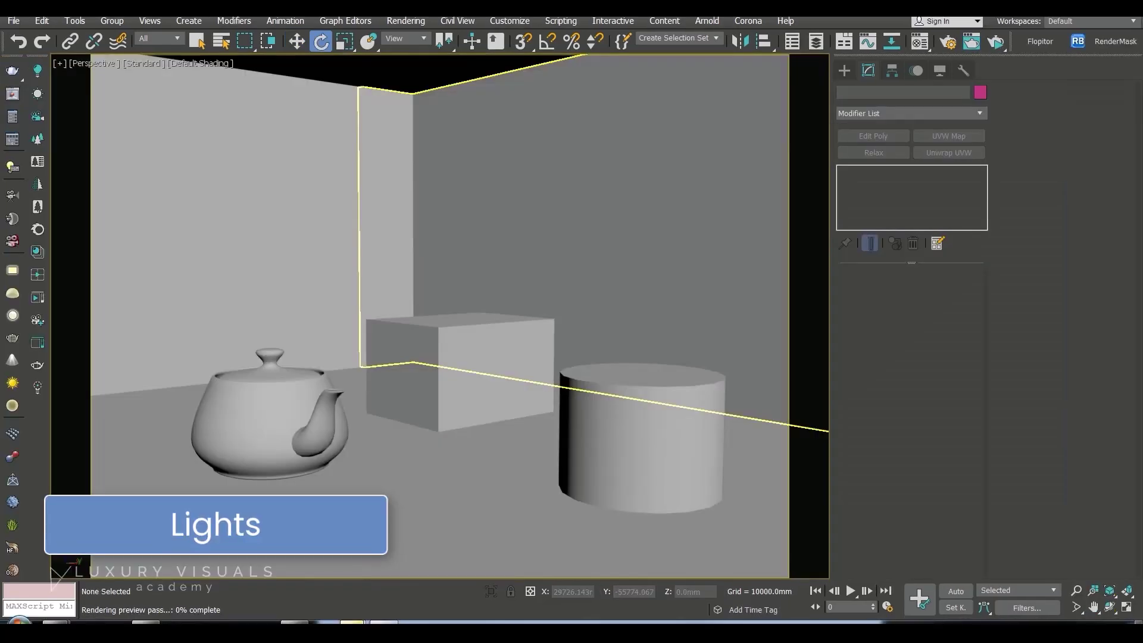
- Choose Arnold as the renderer with ActiveShade Mode as the target, and start rendering the perspective view
click(947, 41)
click(952, 119)
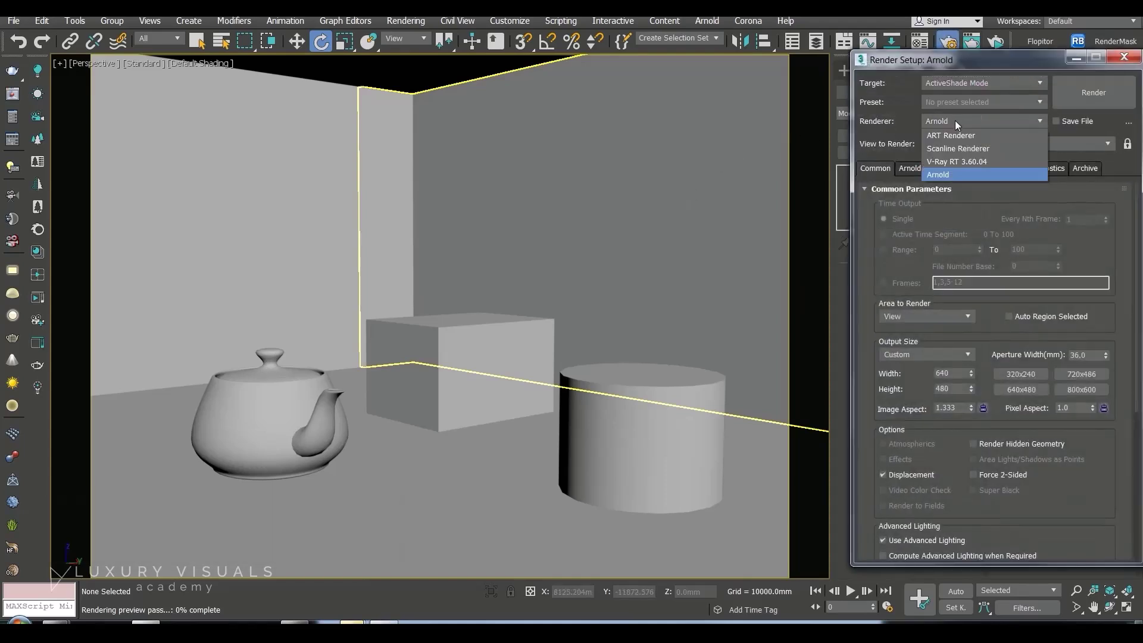
click(972, 172)
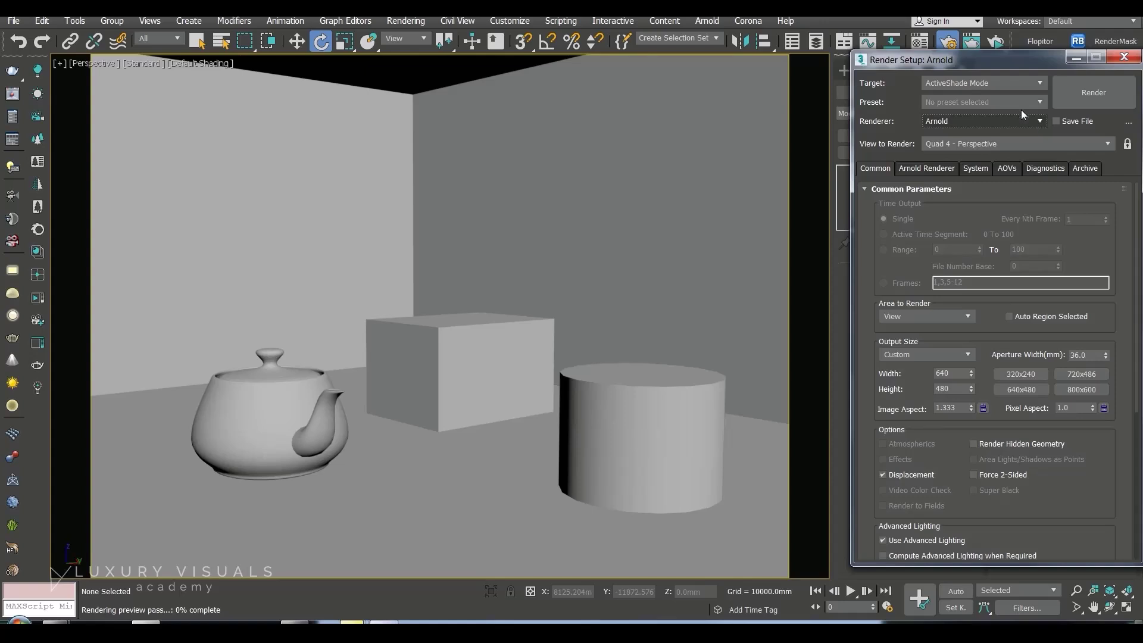
click(1027, 84)
click(1028, 85)
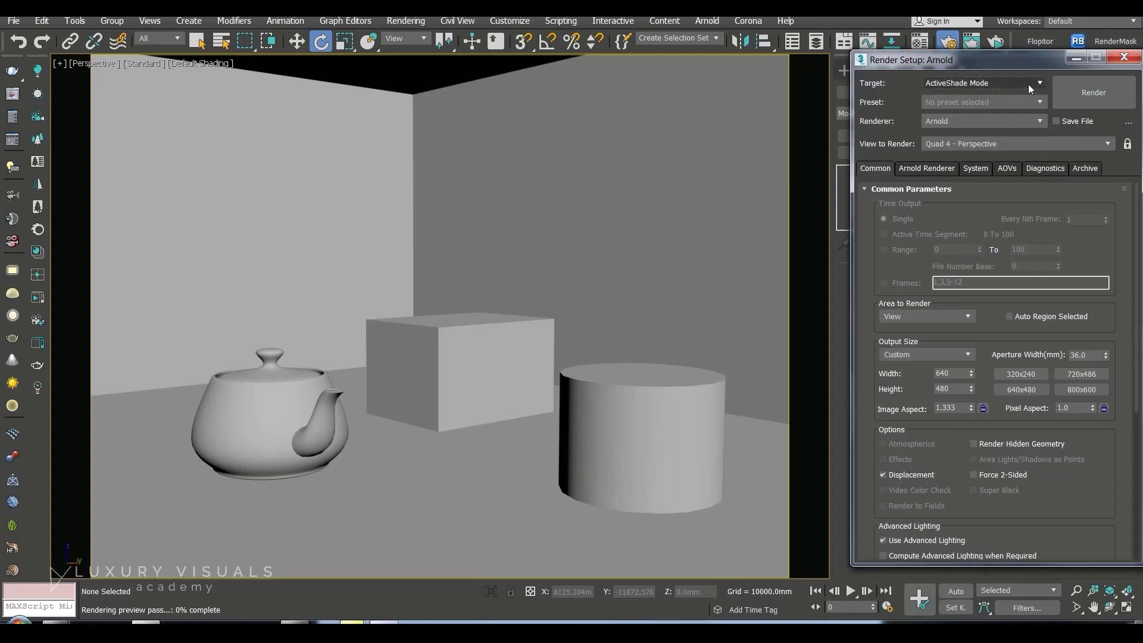
click(1030, 88)
click(991, 119)
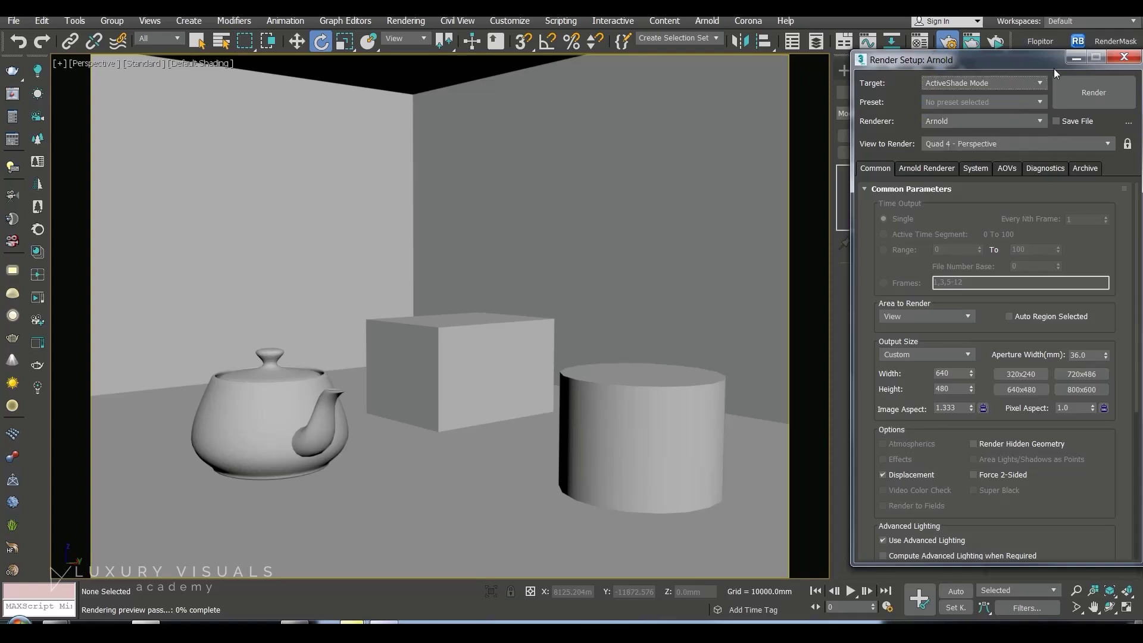
click(1063, 89)
- Change the first sample material to Physical Material, select all scene objects and set the material's roughness to 1.0
key(m)
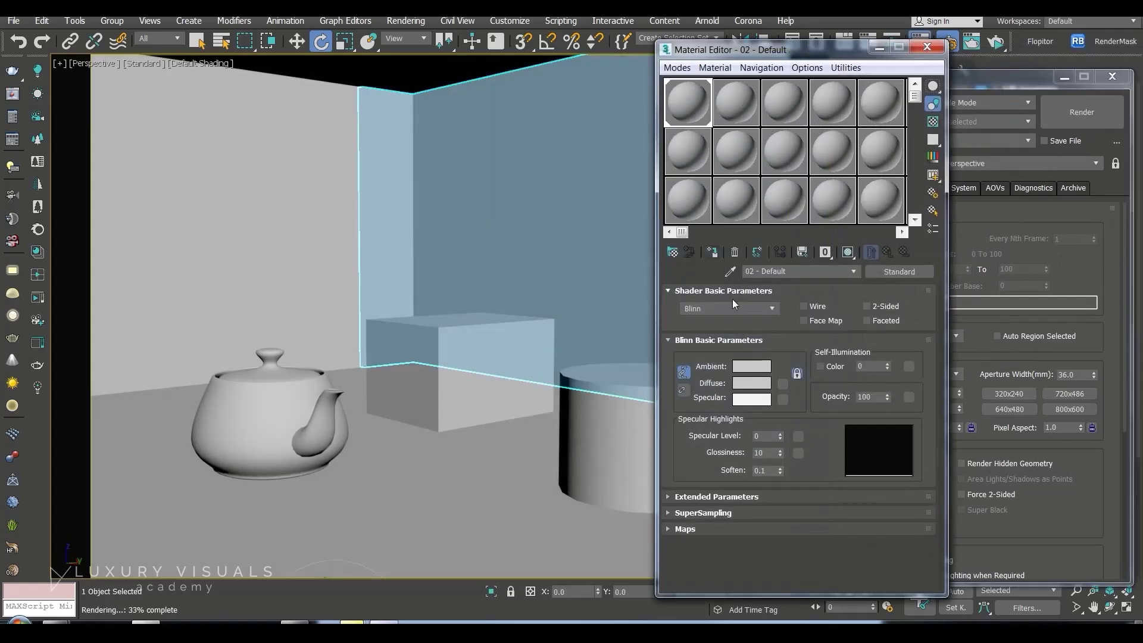
click(913, 273)
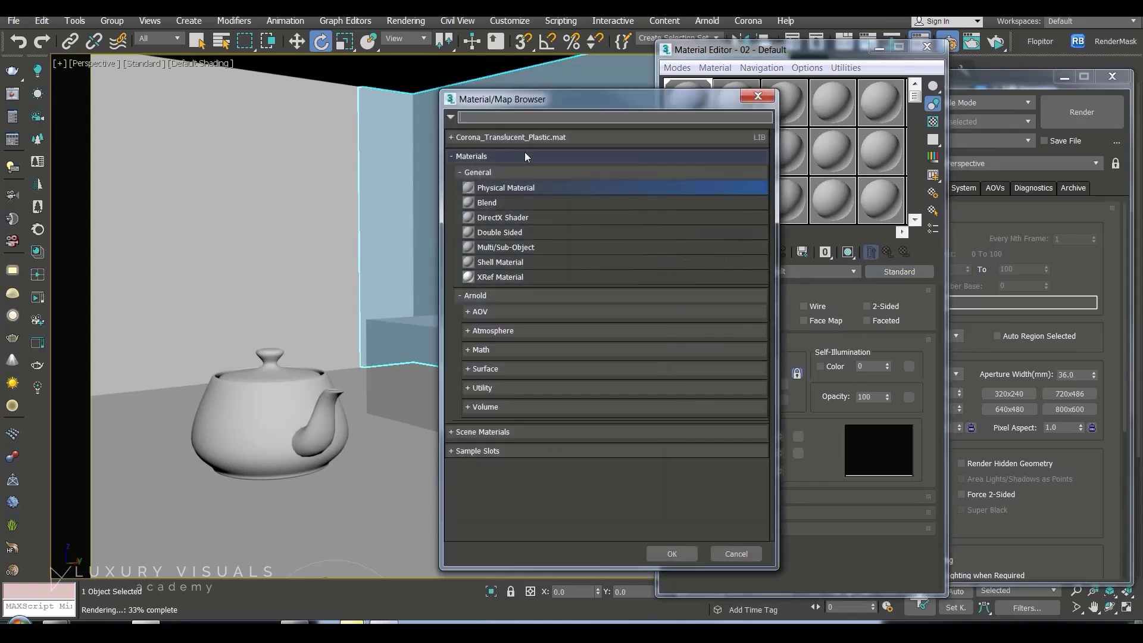
double_click(506, 188)
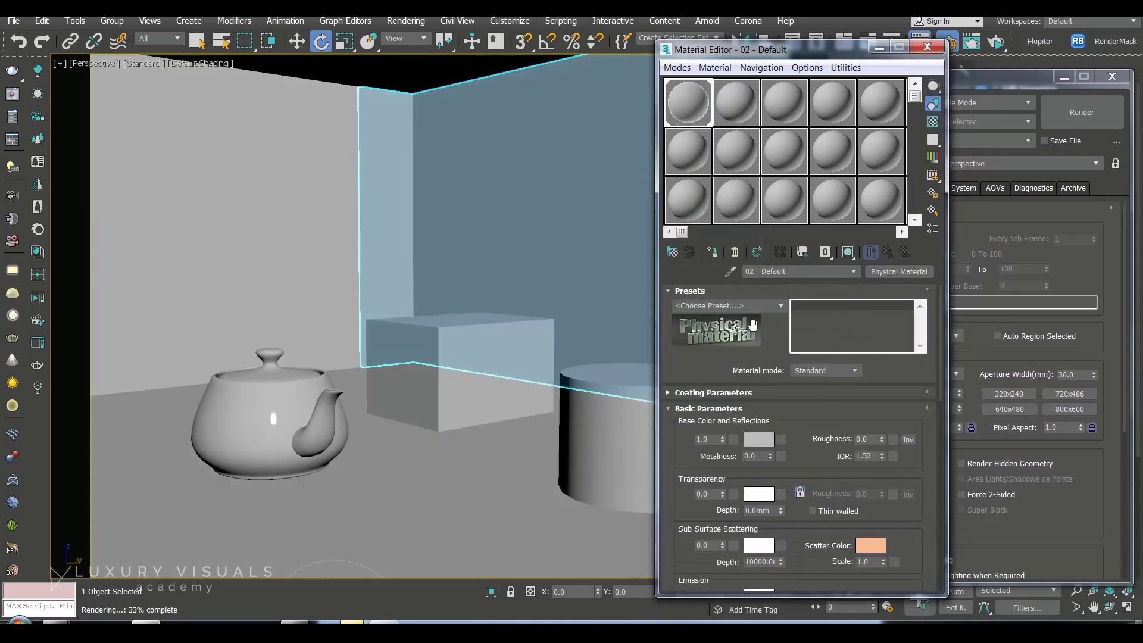
key(ctrl+a)
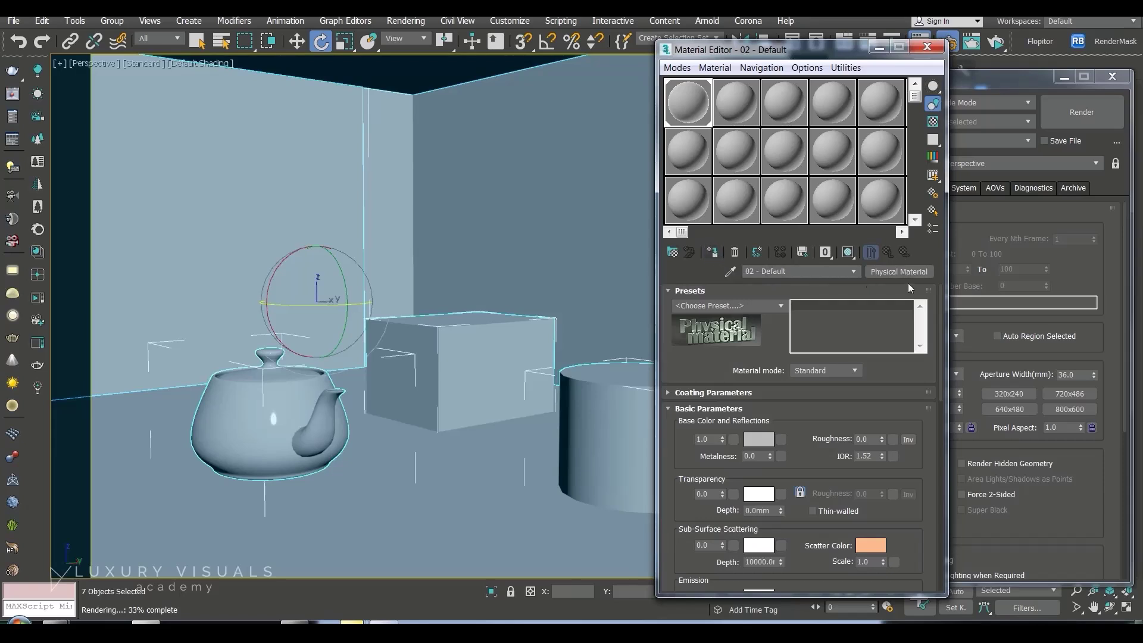
click(1005, 48)
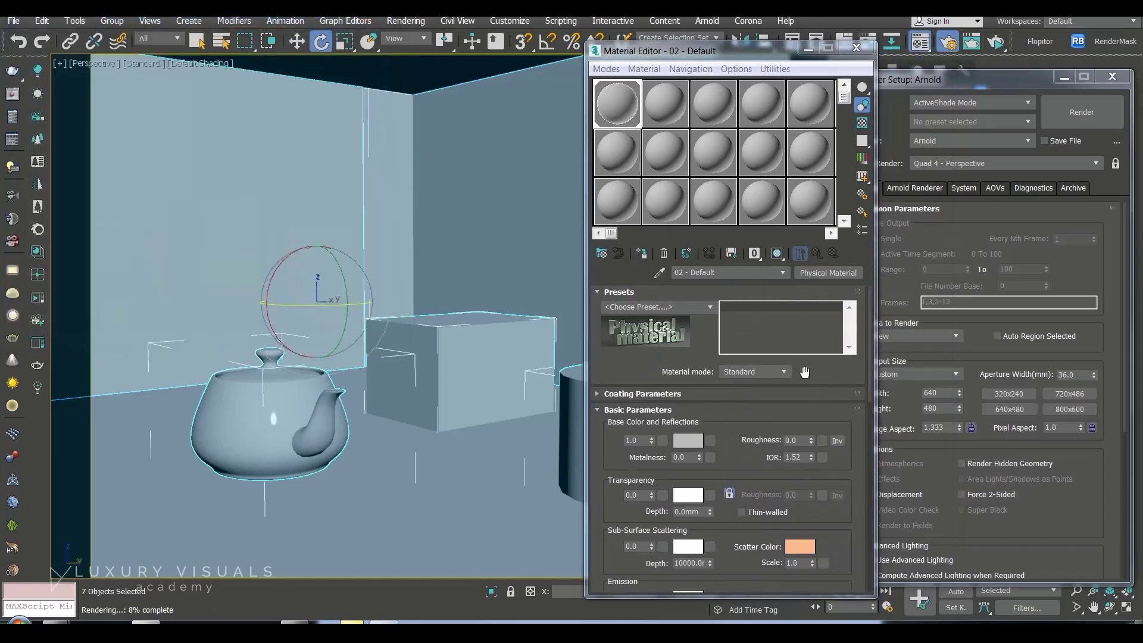
drag(811, 441, 816, 56)
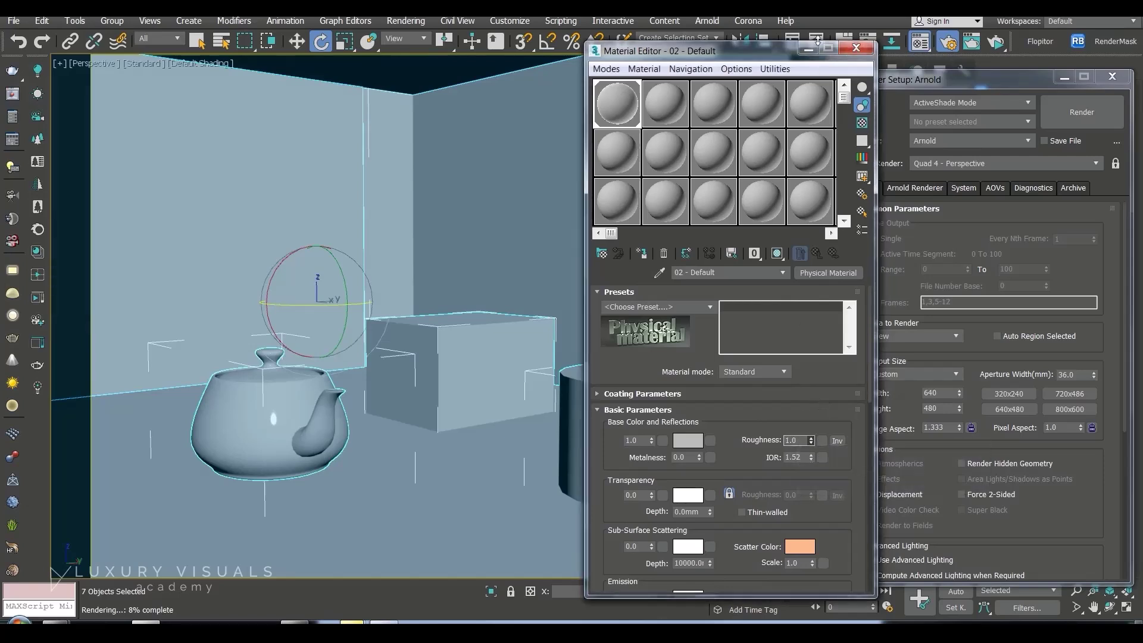
click(999, 42)
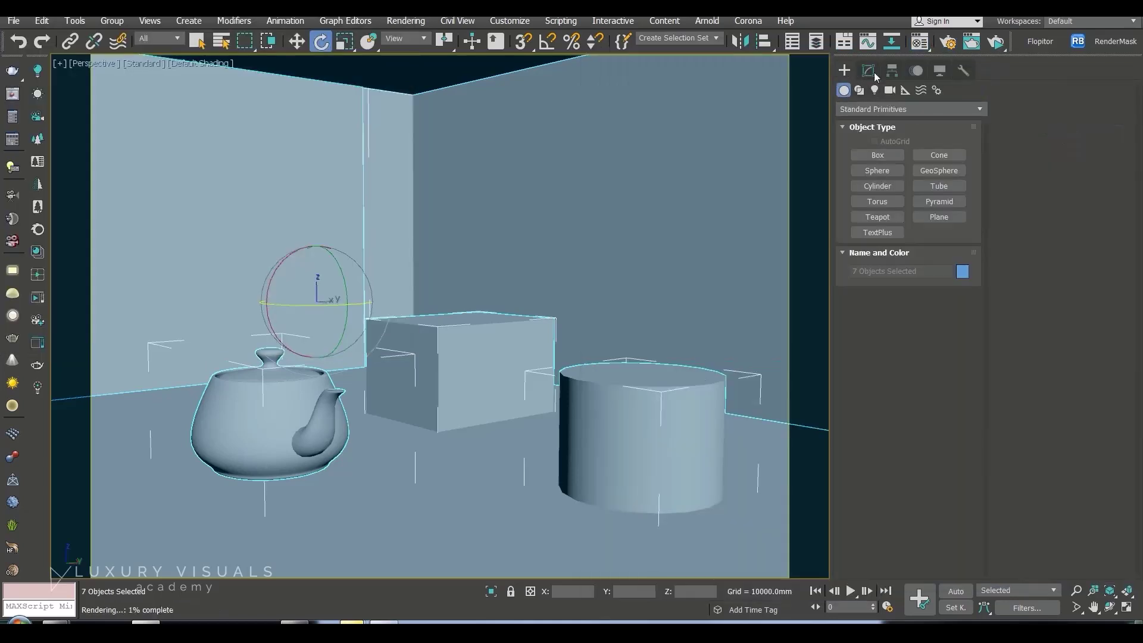
- Place a photometric Free Light on the floor in front of the box, raise it to about 1868 mm and render with ActiveShade
click(876, 91)
click(874, 112)
click(863, 117)
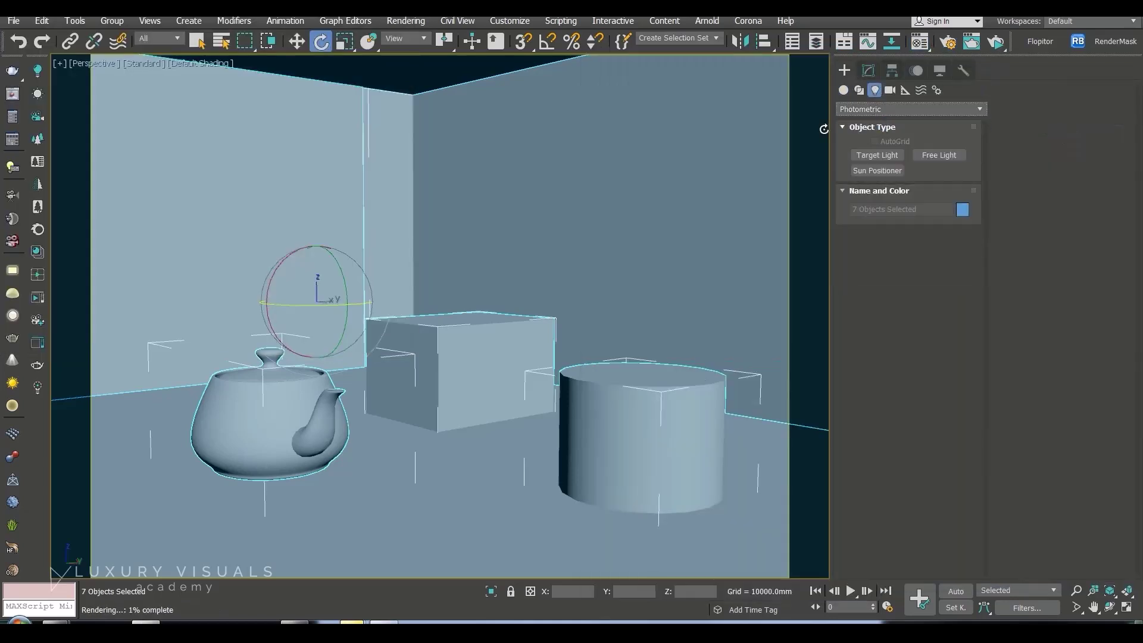
click(929, 155)
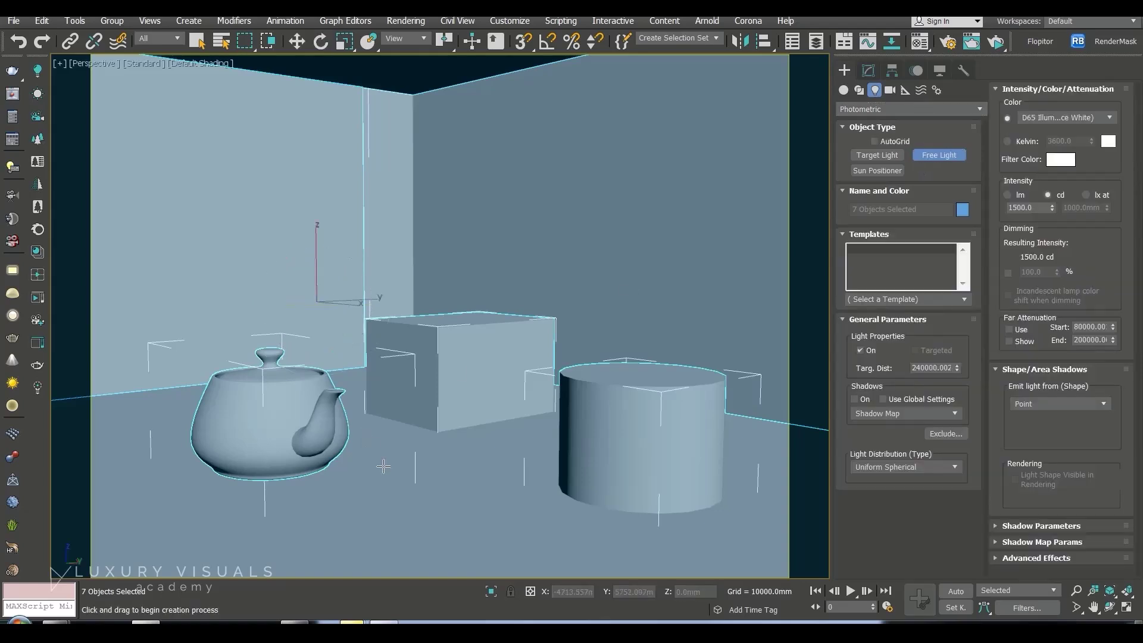
click(445, 452)
right_click(491, 435)
key(w)
drag(445, 416, 445, 216)
click(996, 41)
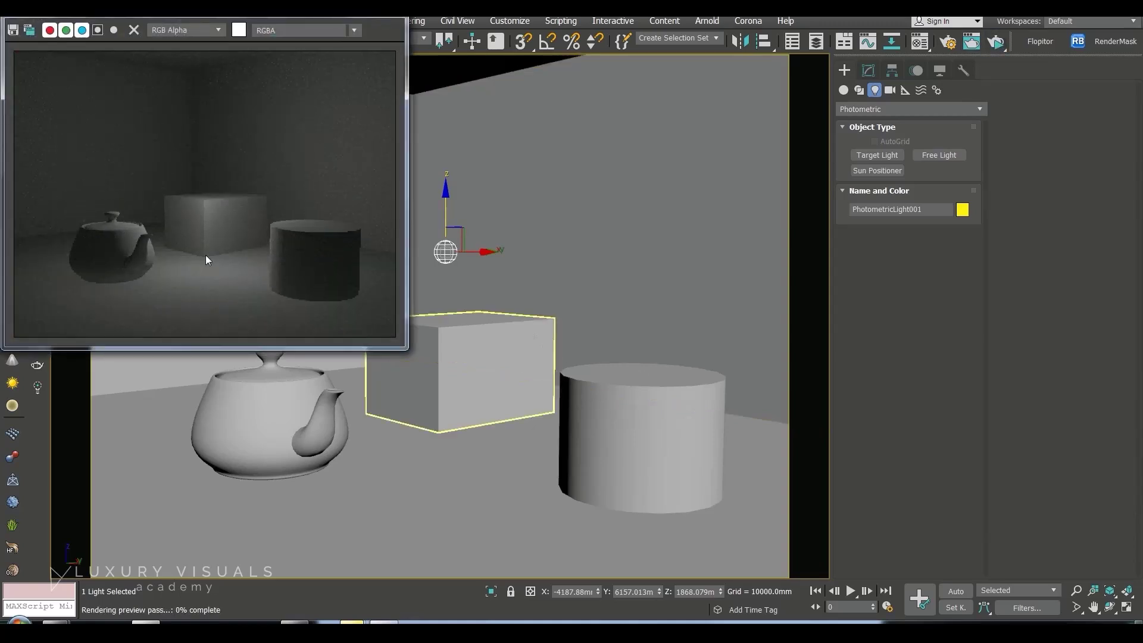
- Try a Kelvin color temperature of 3500 on the free light
click(868, 70)
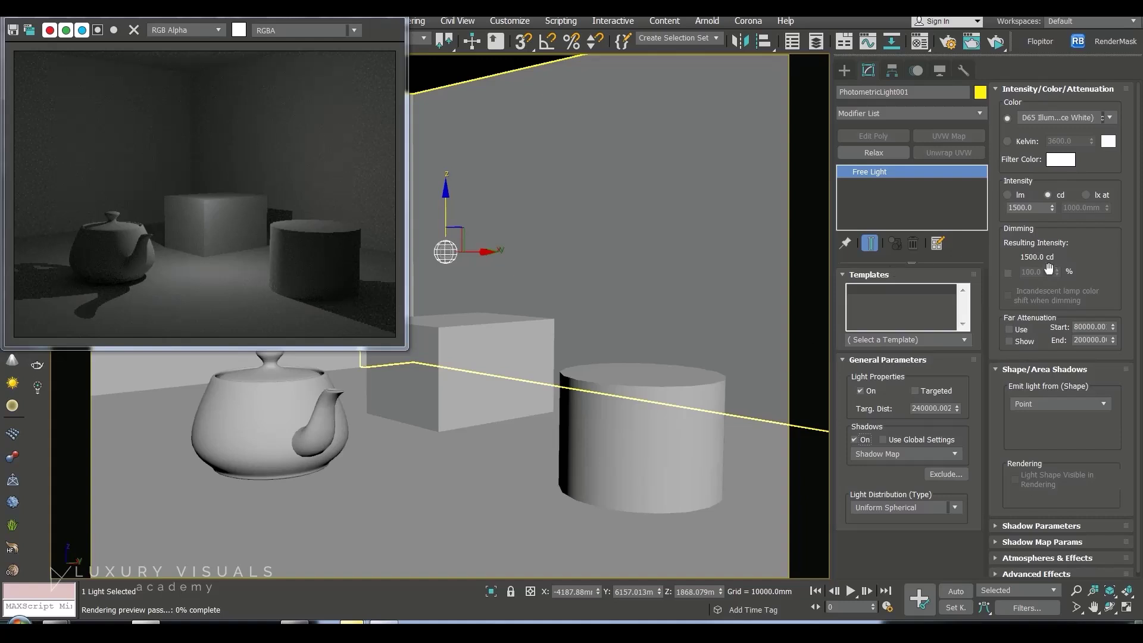
click(1020, 144)
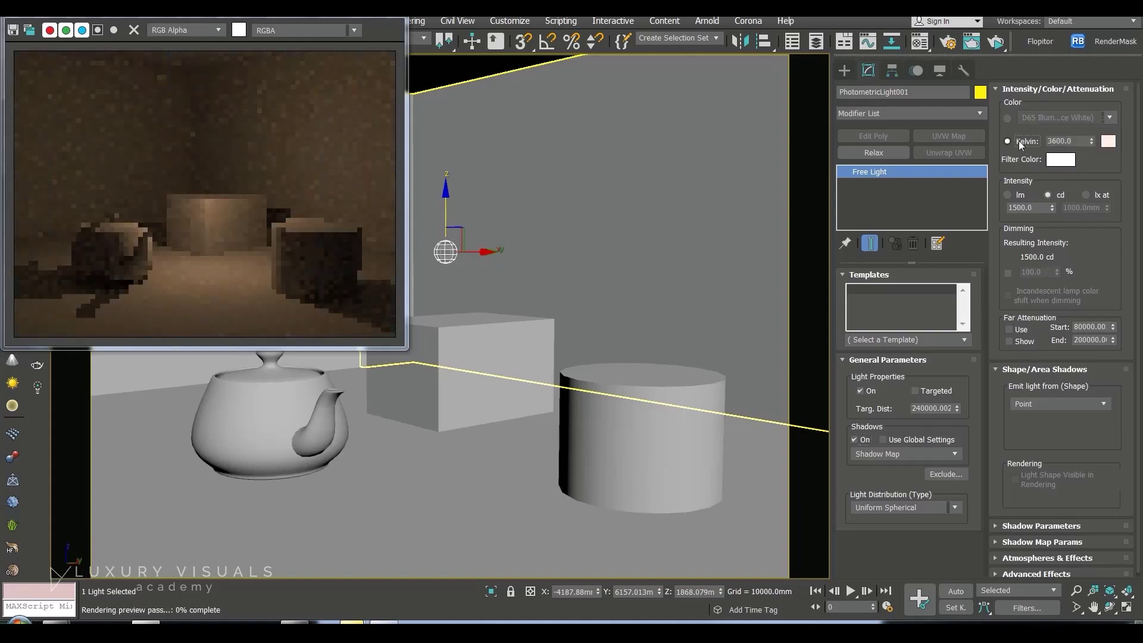
drag(1091, 144, 1082, 52)
mouse_move(1102, 134)
mouse_down()
mouse_move(1117, 175)
mouse_move(1105, 136)
mouse_up()
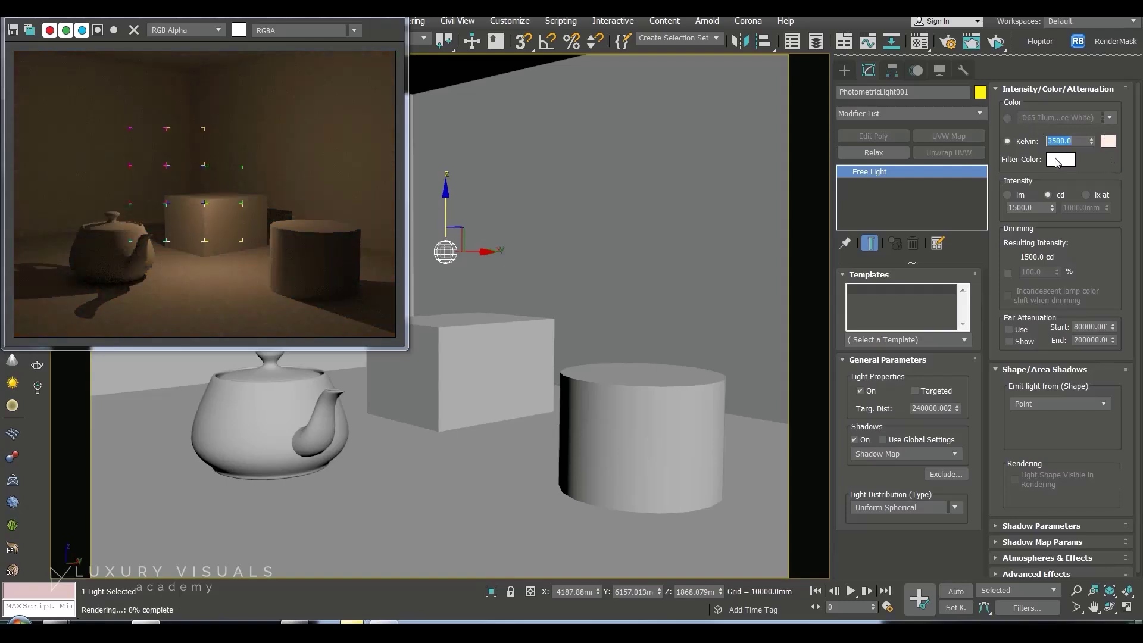
- Try a pure red filter color on the light, and return it to white with the D65 Illuminant color
click(1061, 159)
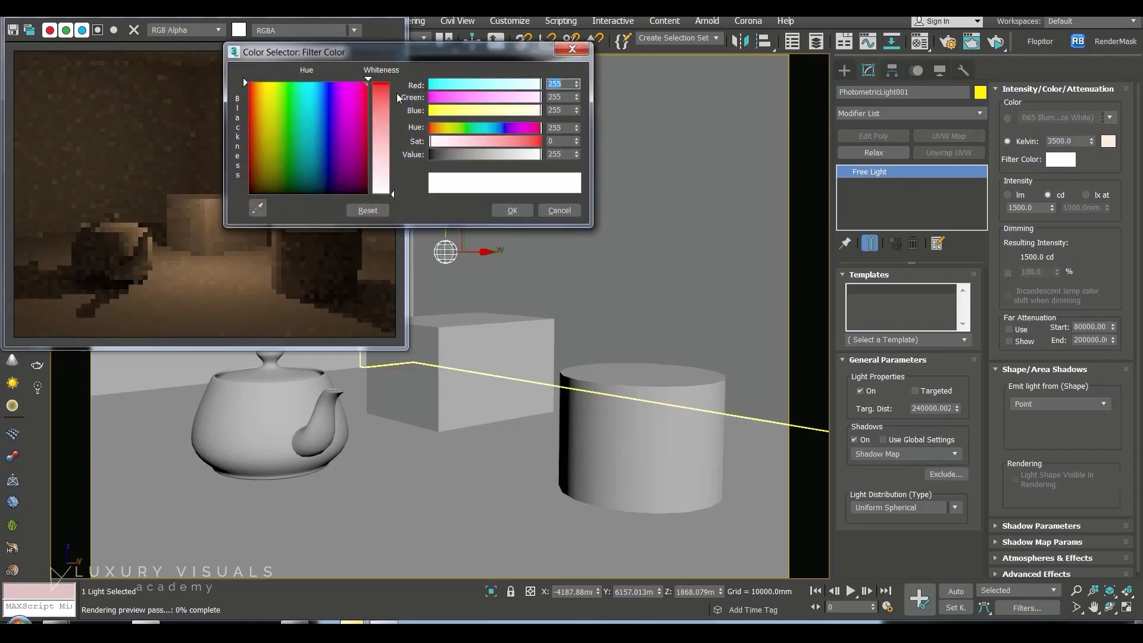
drag(393, 194, 395, 81)
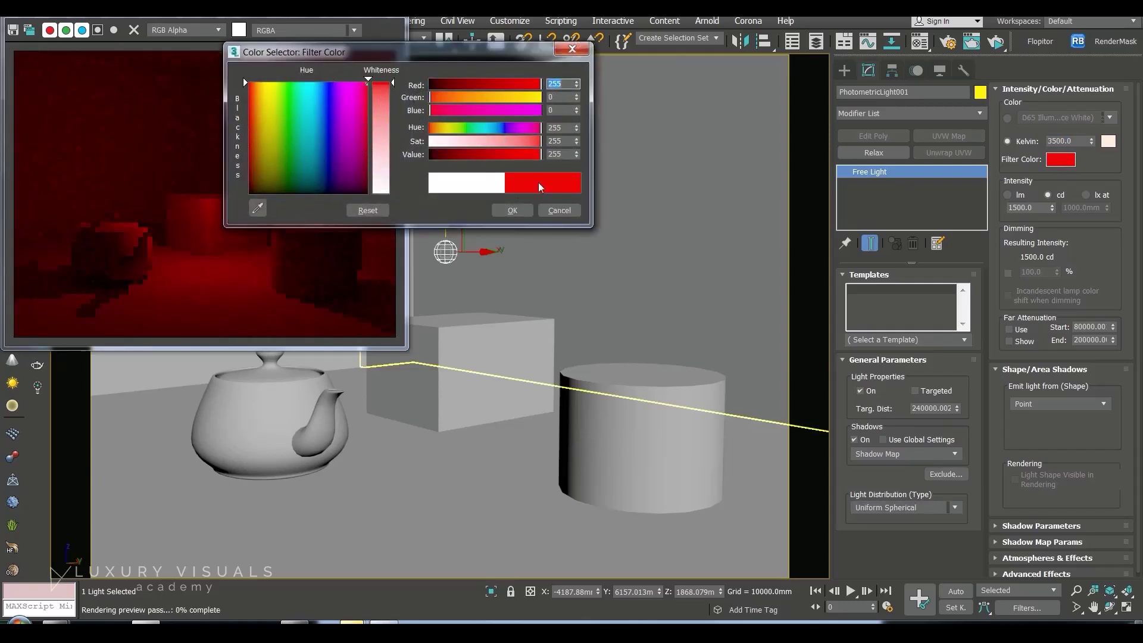
click(511, 210)
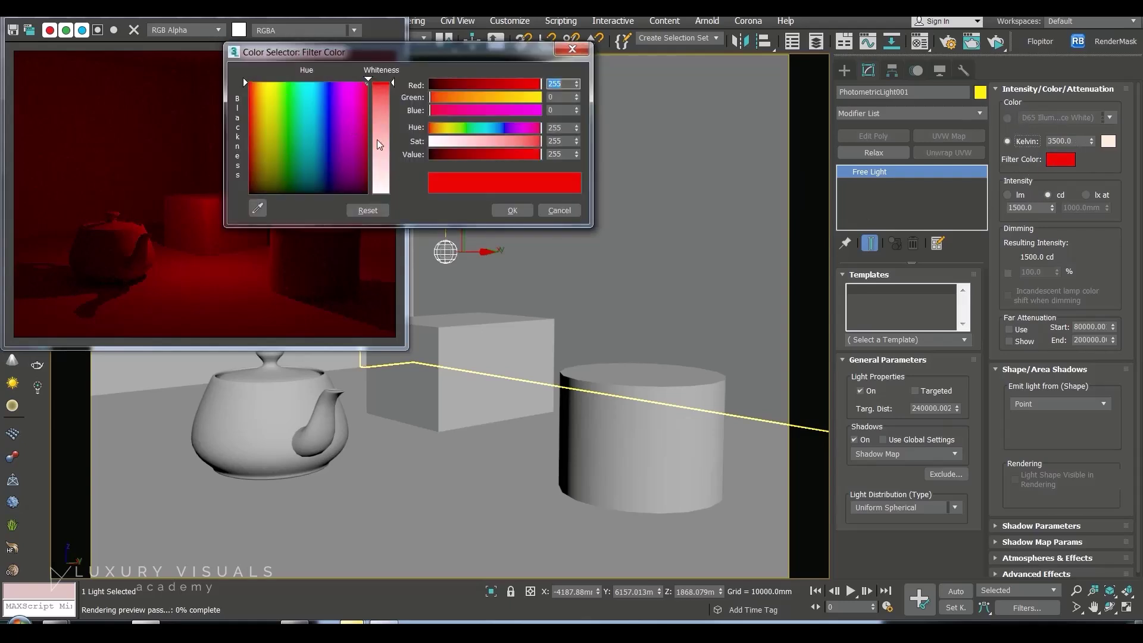
click(393, 192)
click(499, 208)
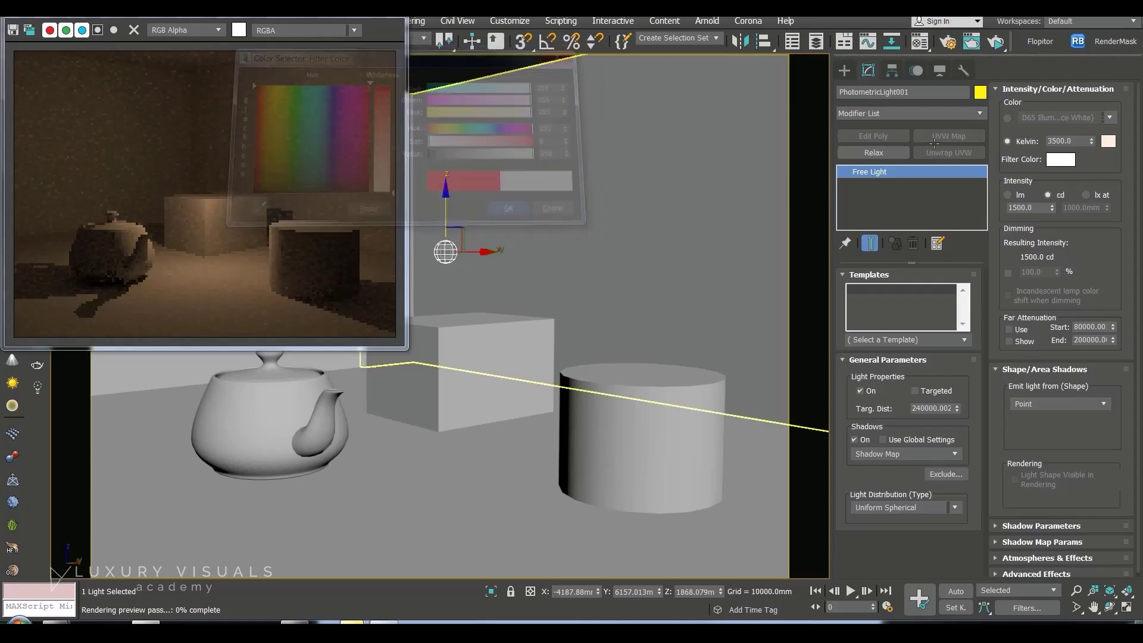
click(1008, 118)
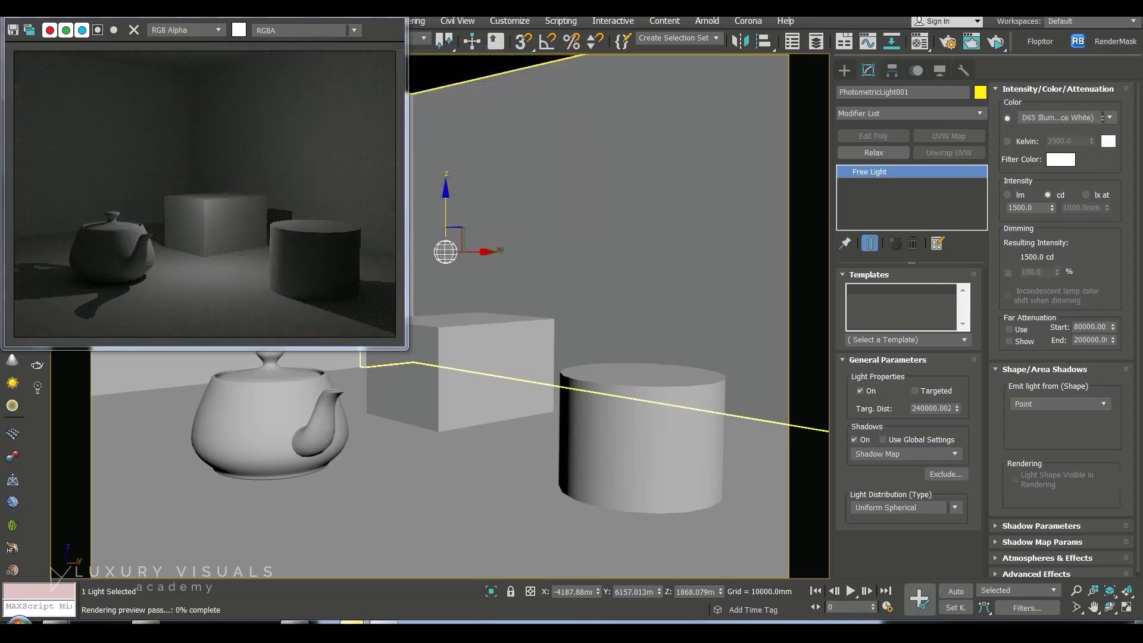
- Try an intensity of 100 cd on the free light
drag(1017, 208, 999, 207)
text(100)
key(Return)
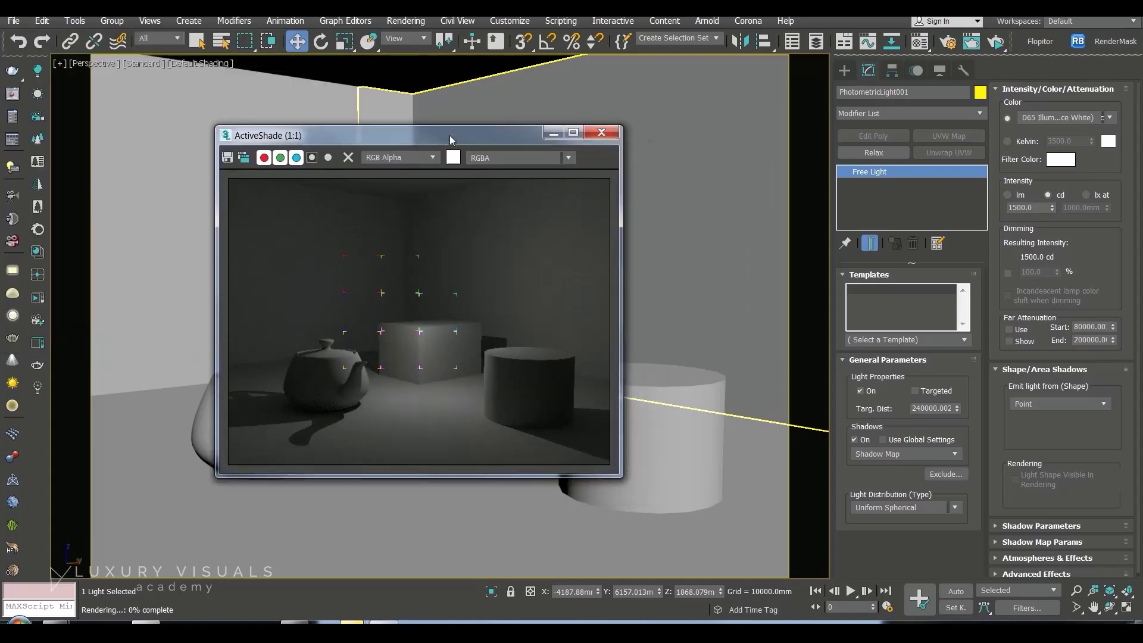
- Open the Exposure Control settings for the scene
click(399, 21)
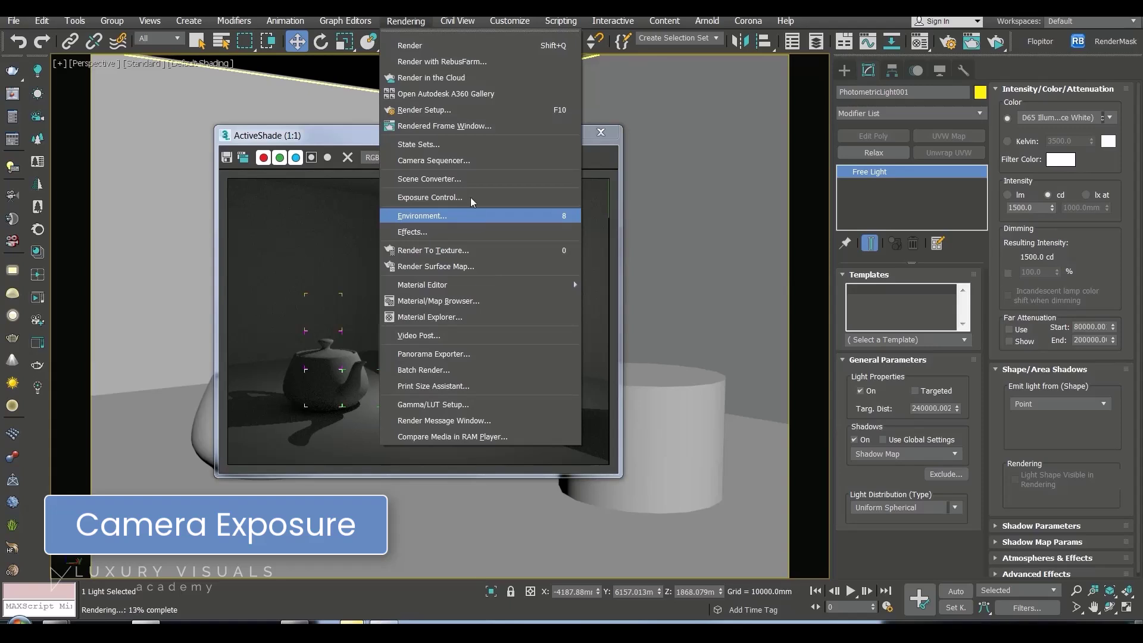
click(470, 198)
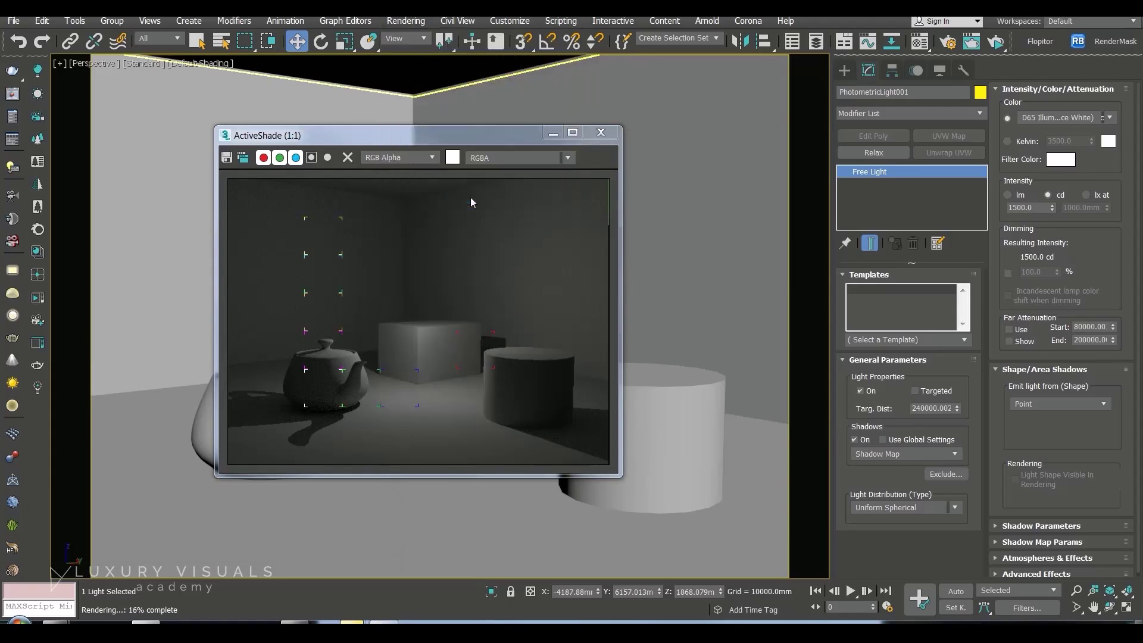
- Set the exposure control to Physical Camera Exposure Control and disable the use of physical camera controls
click(594, 273)
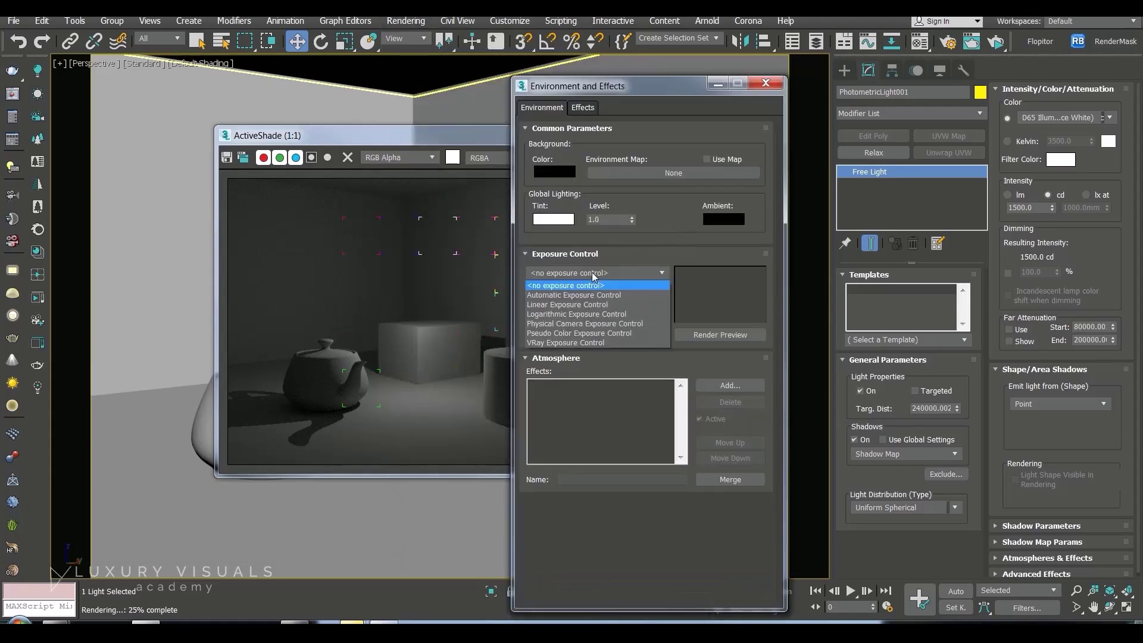
click(610, 324)
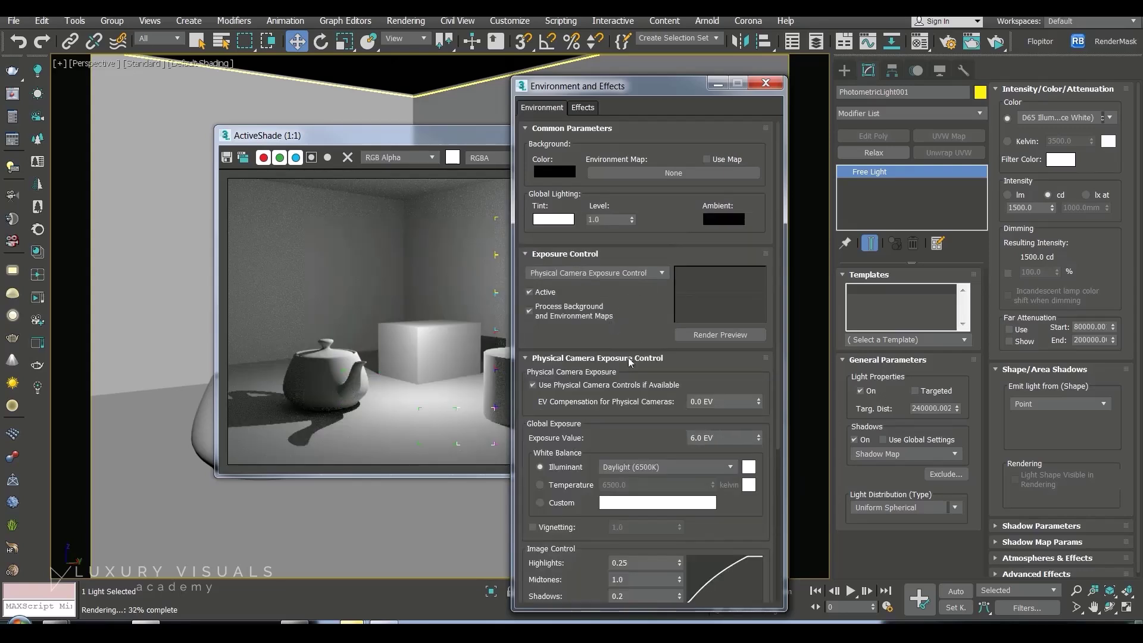
click(580, 390)
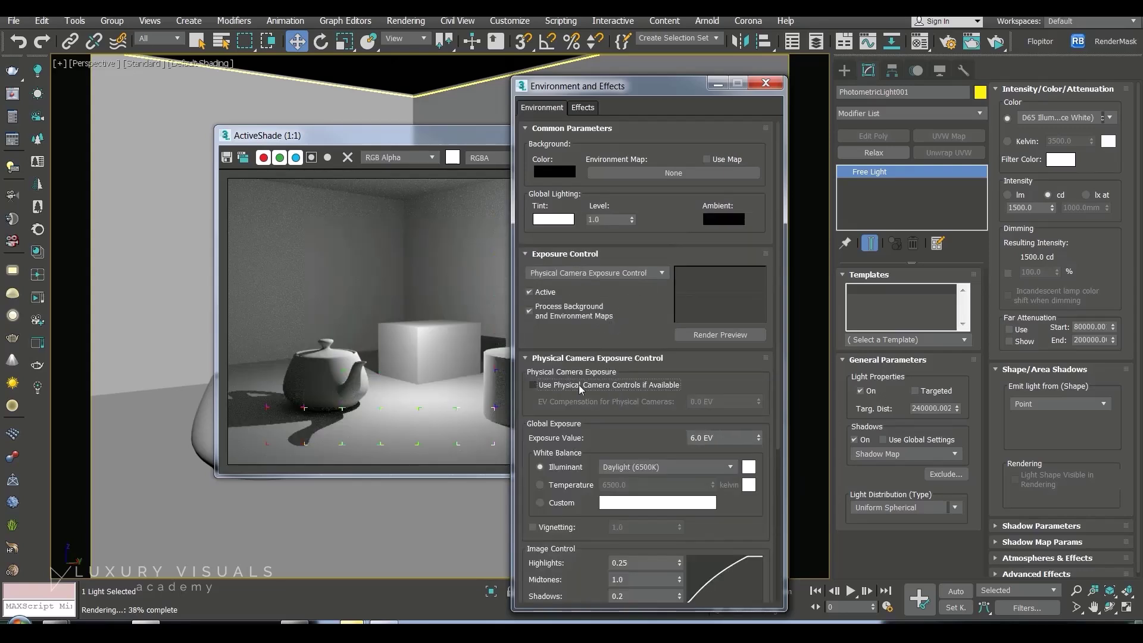
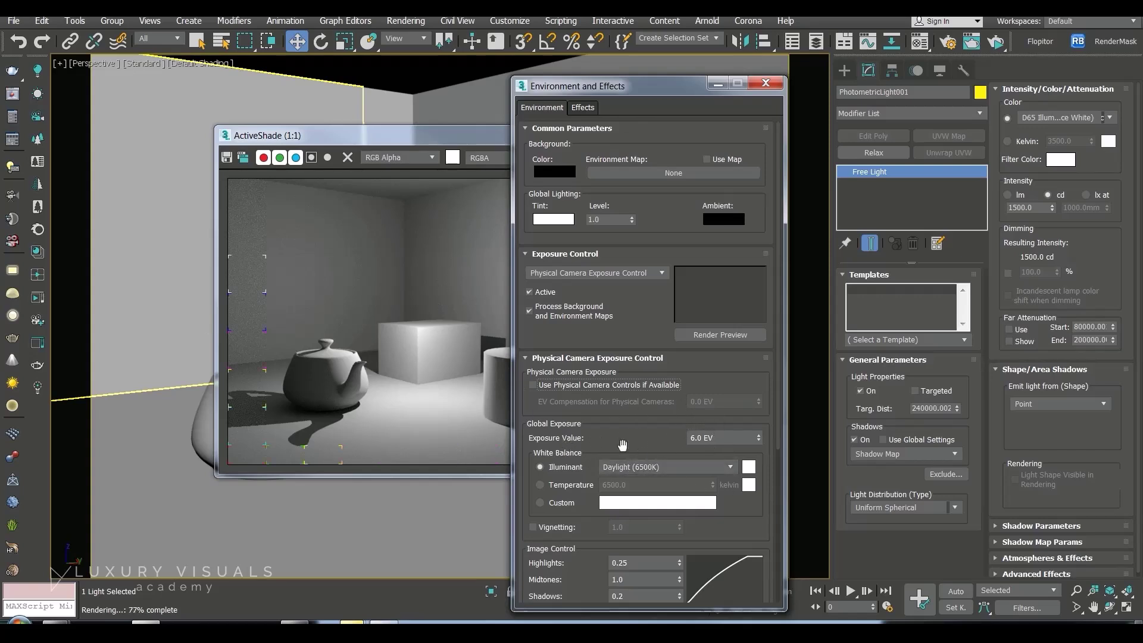
- Try a global exposure value of about 5.08 EV and reset it to 6 EV
mouse_move(757, 441)
mouse_down()
mouse_move(771, 481)
mouse_move(759, 386)
mouse_move(763, 424)
mouse_up()
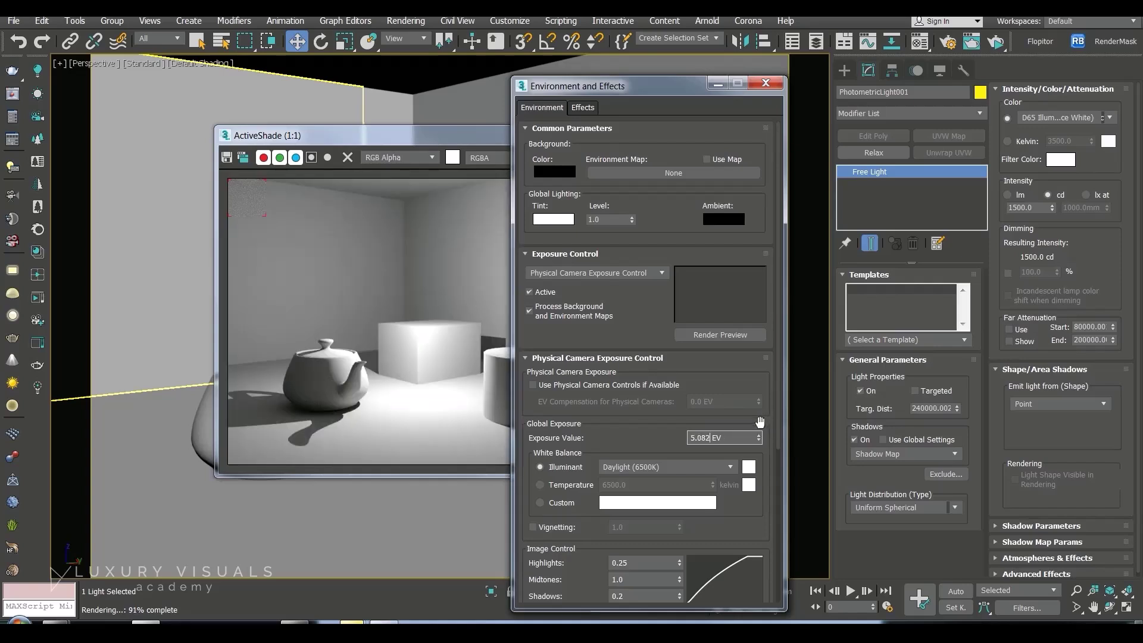
key(ctrl+a)
text(6)
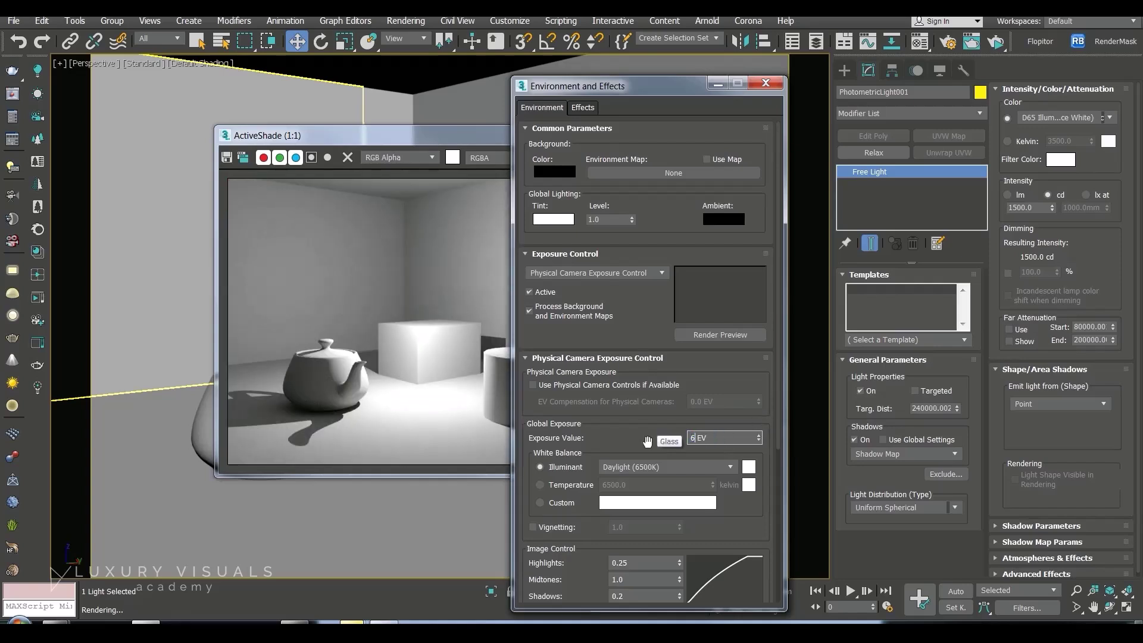
key(Return)
- Compare the render with exposure control off and on, leave it active, and uncover the selected light in the viewport
click(550, 298)
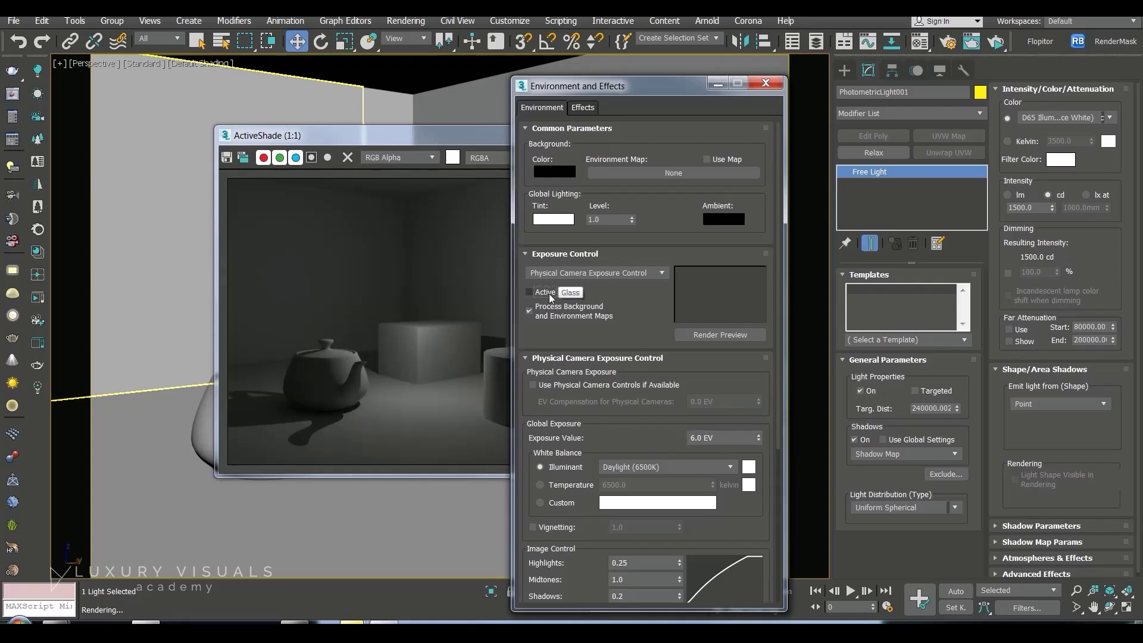
click(550, 297)
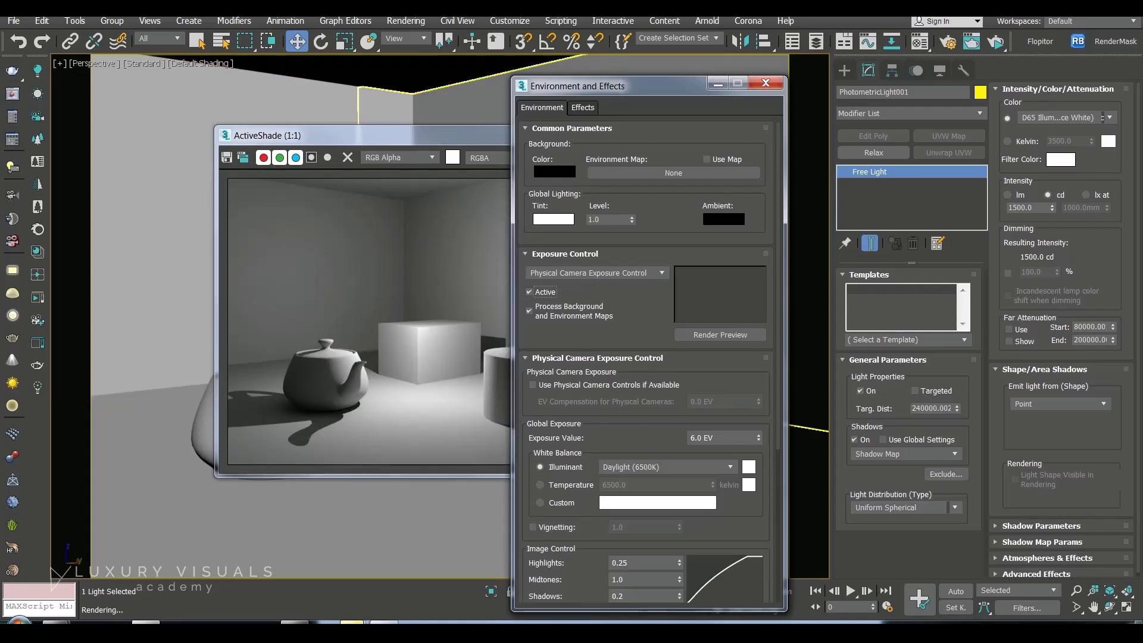
click(766, 83)
drag(463, 139, 242, 71)
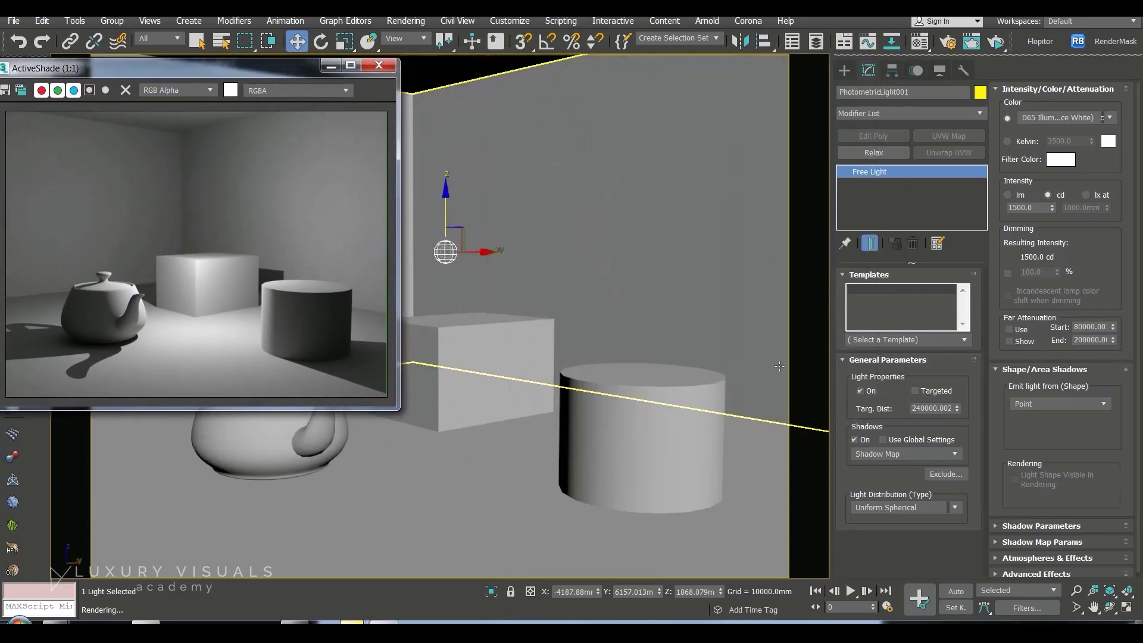
- Make the light emit from a line about 4843 mm long and lower it close to the floor
click(1066, 402)
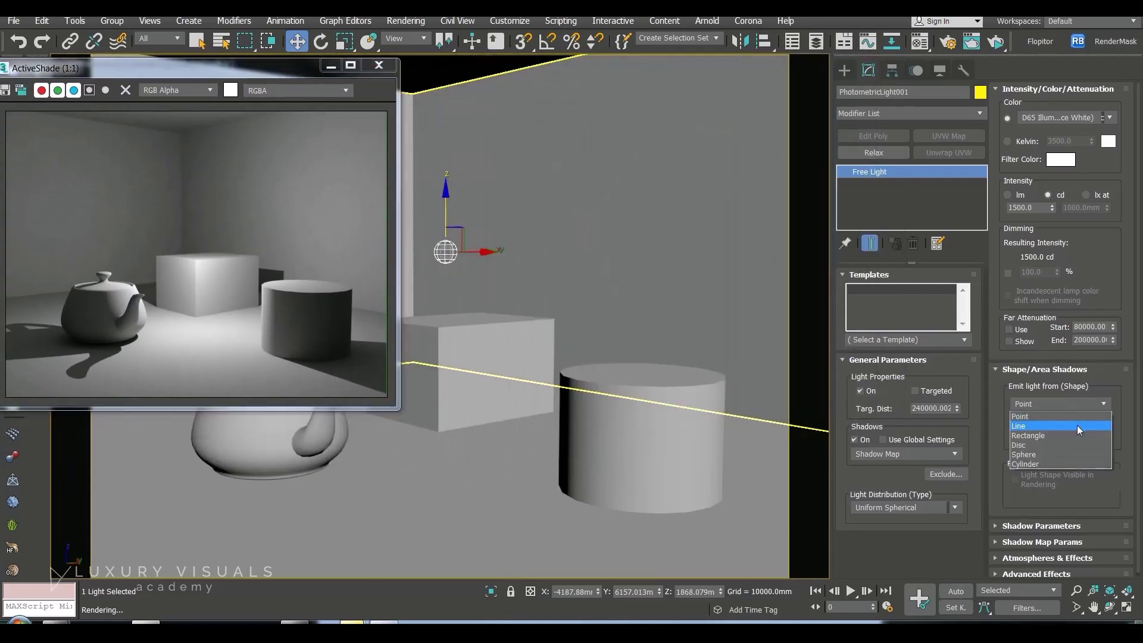
click(1075, 424)
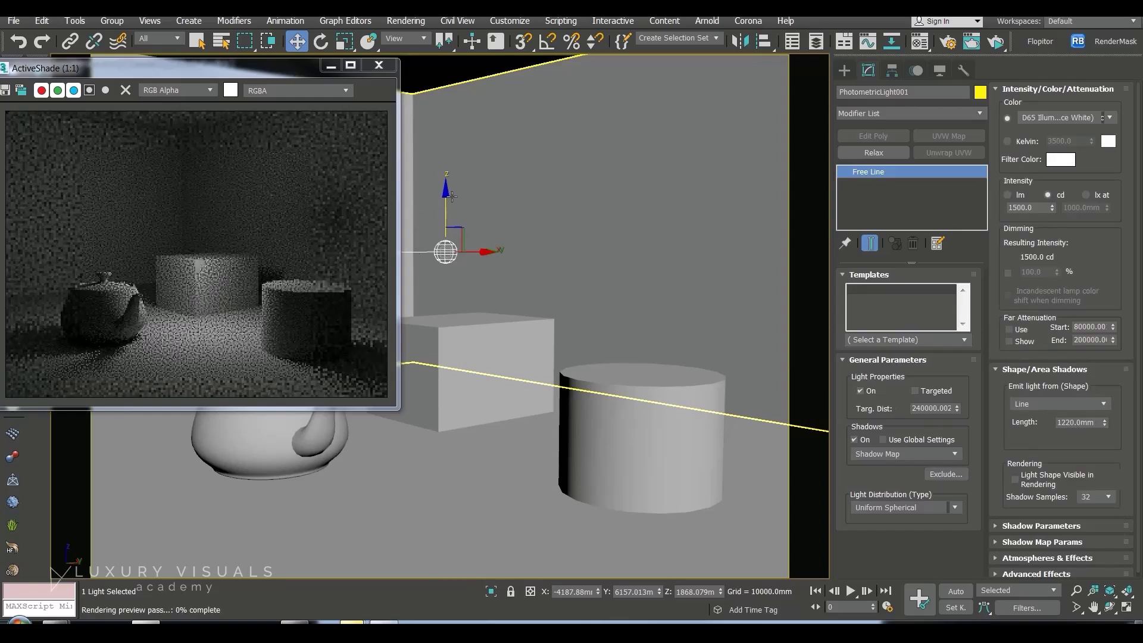
drag(447, 198, 463, 416)
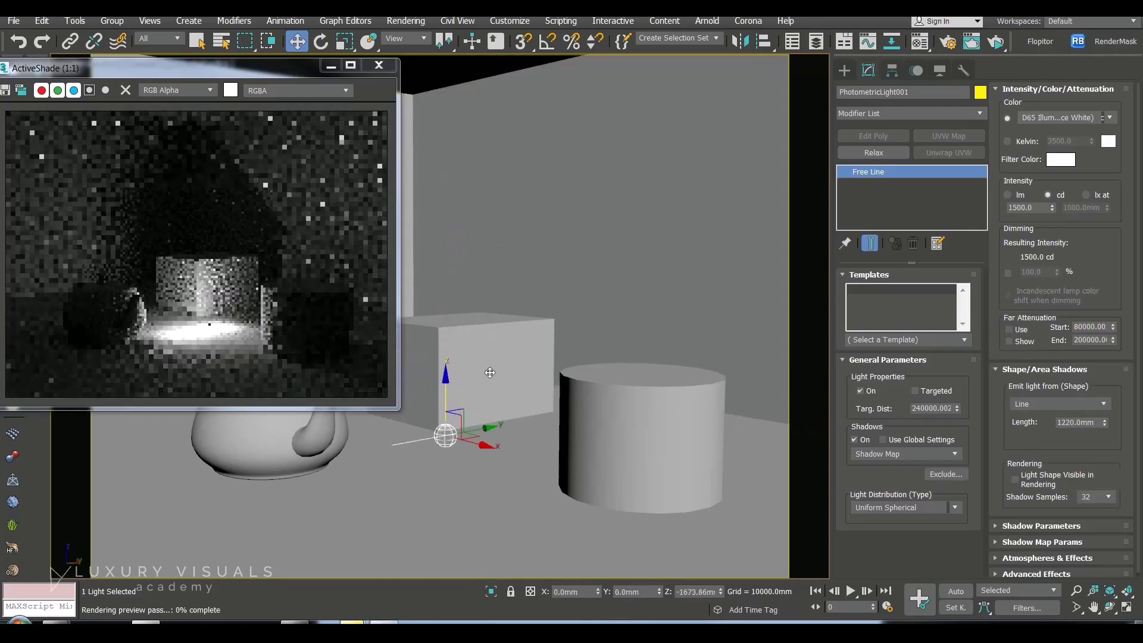
drag(1104, 422, 1064, 245)
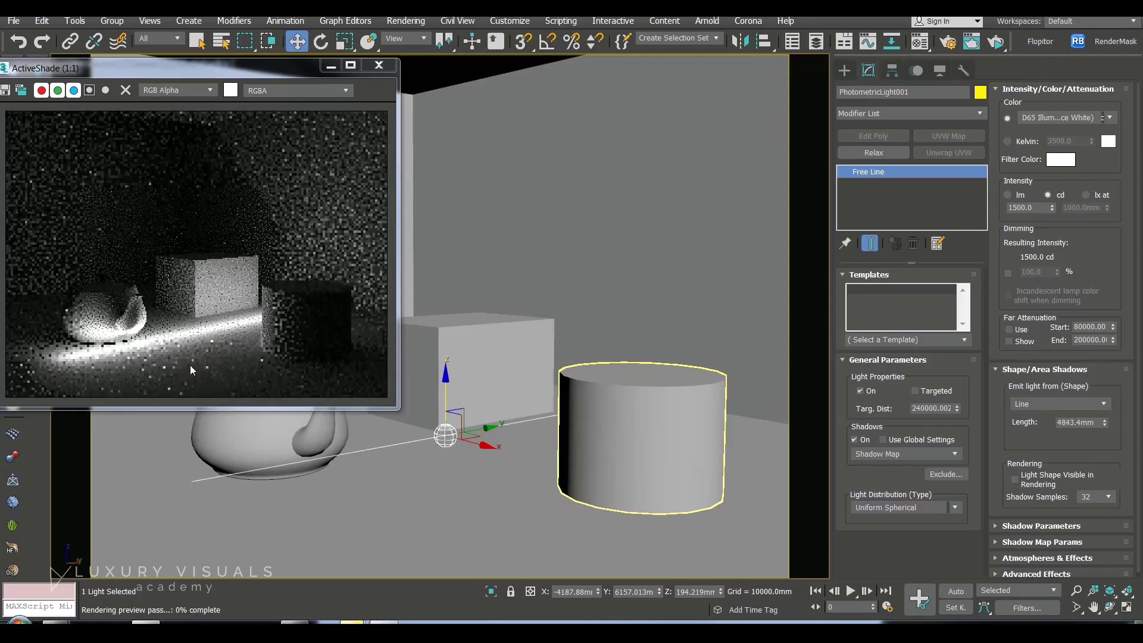
- Change the light's shape to a rectangle about 2410 mm wide and raise it high above the box
click(1056, 404)
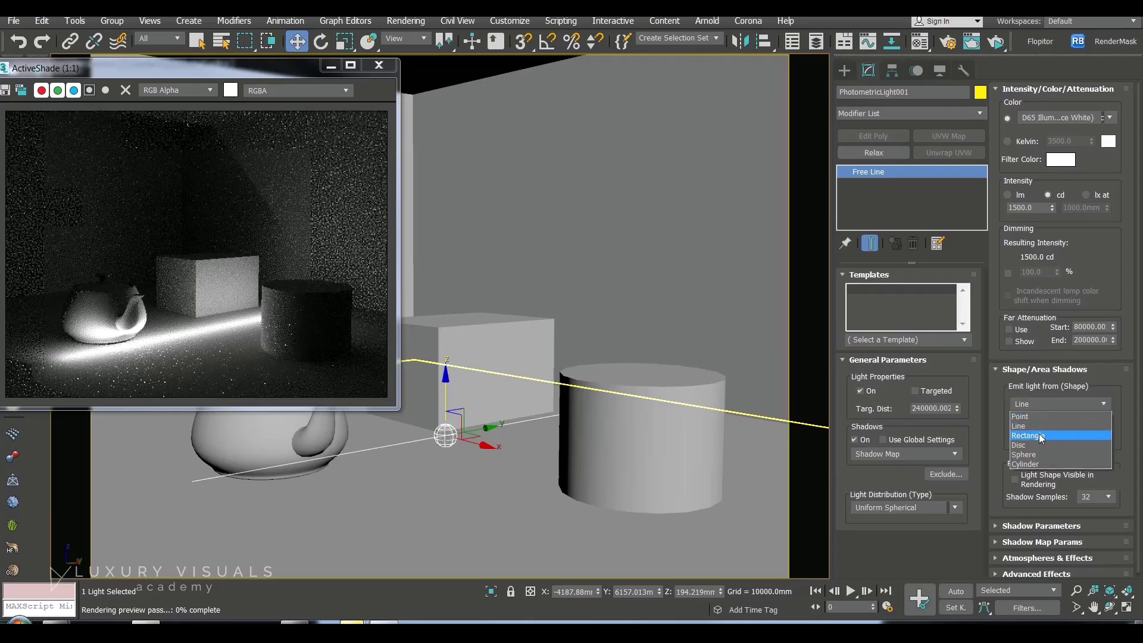
click(1038, 433)
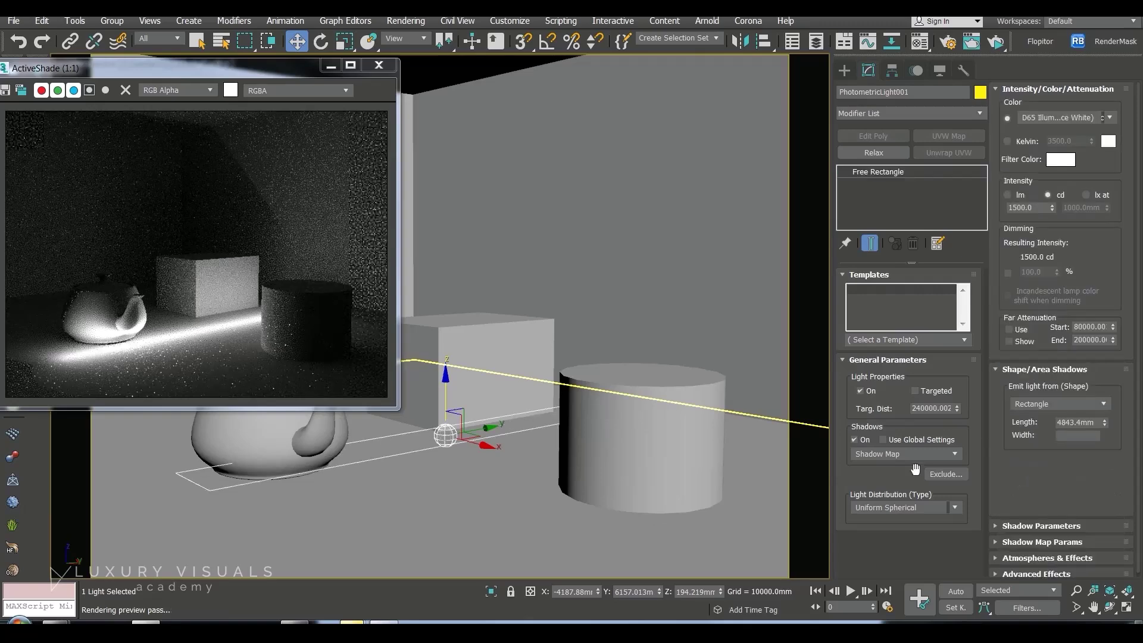
drag(445, 388, 430, 248)
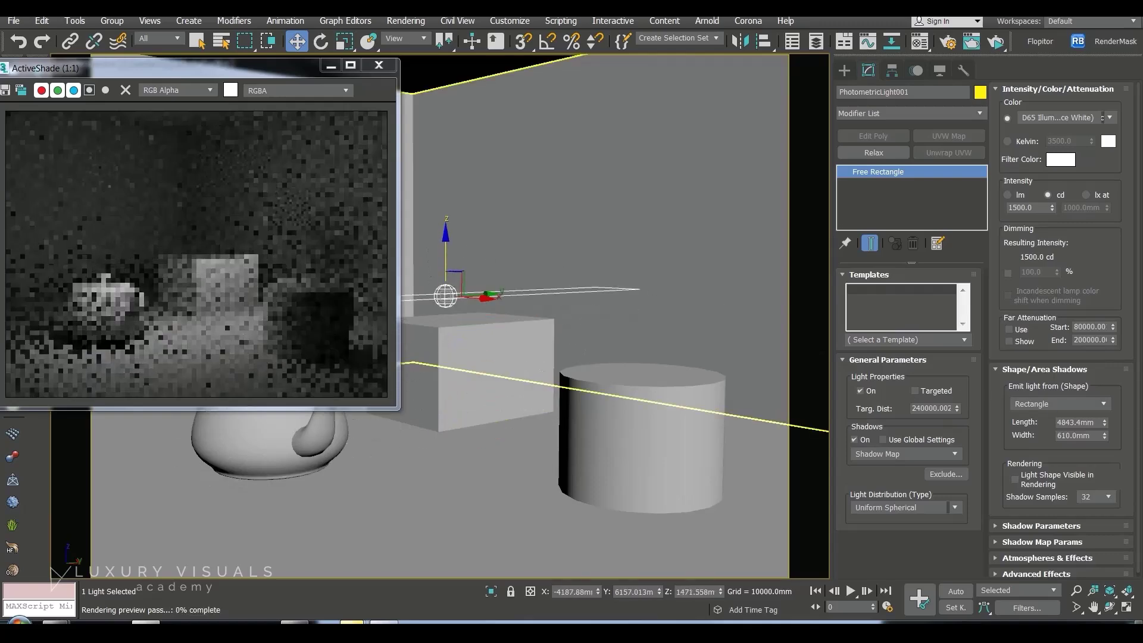
drag(1105, 438, 1069, 327)
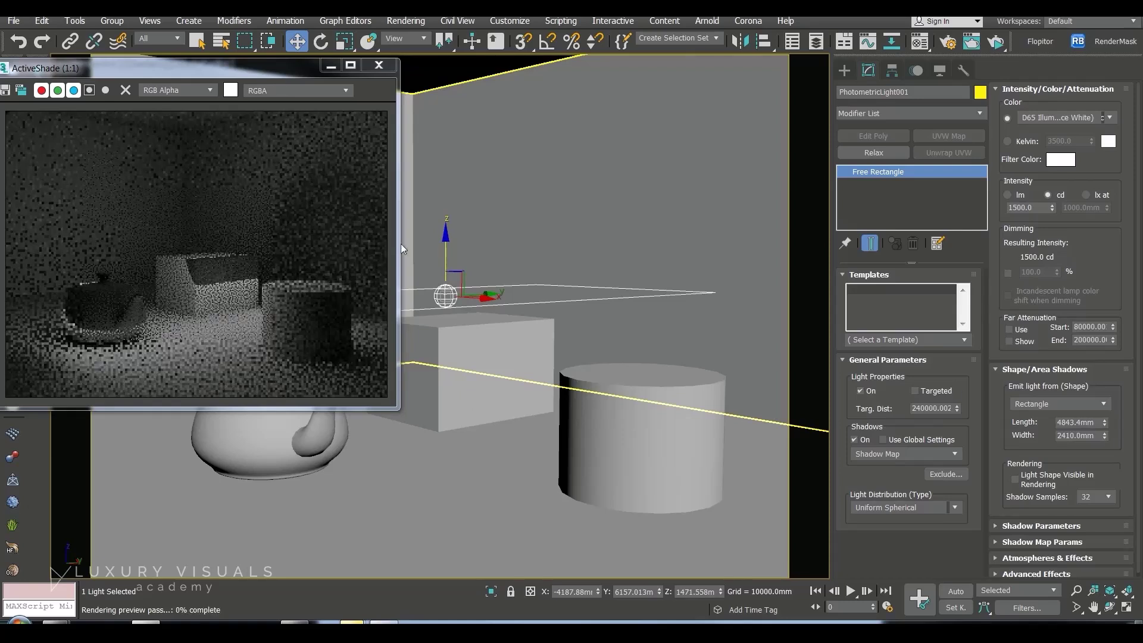
drag(438, 184, 439, 90)
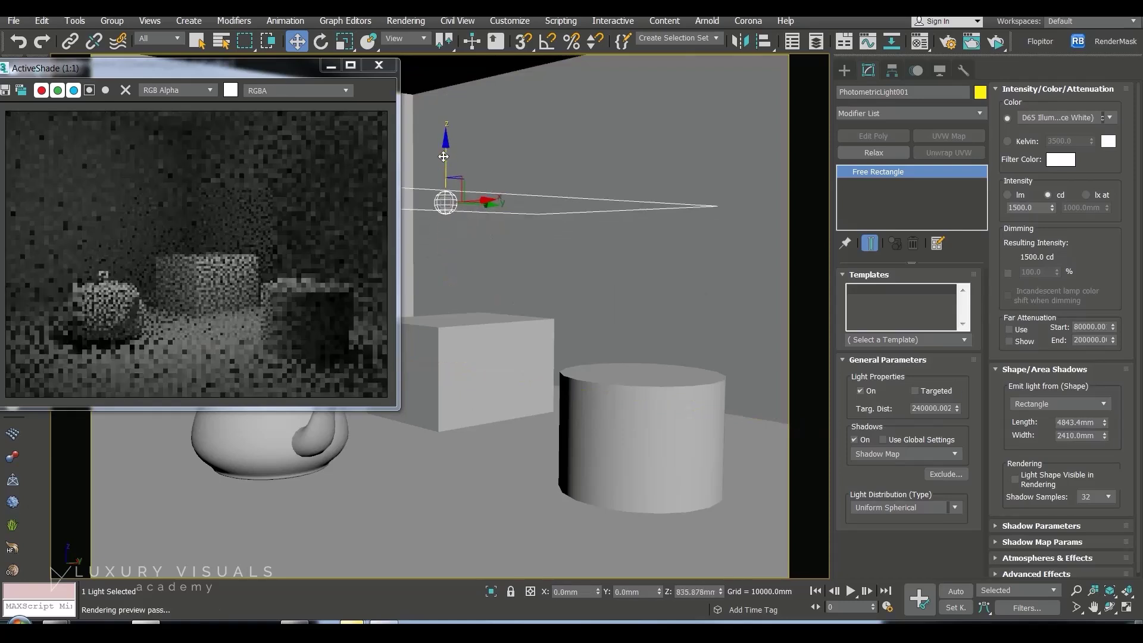
- Try the disc and sphere emission shapes on the light
click(1023, 410)
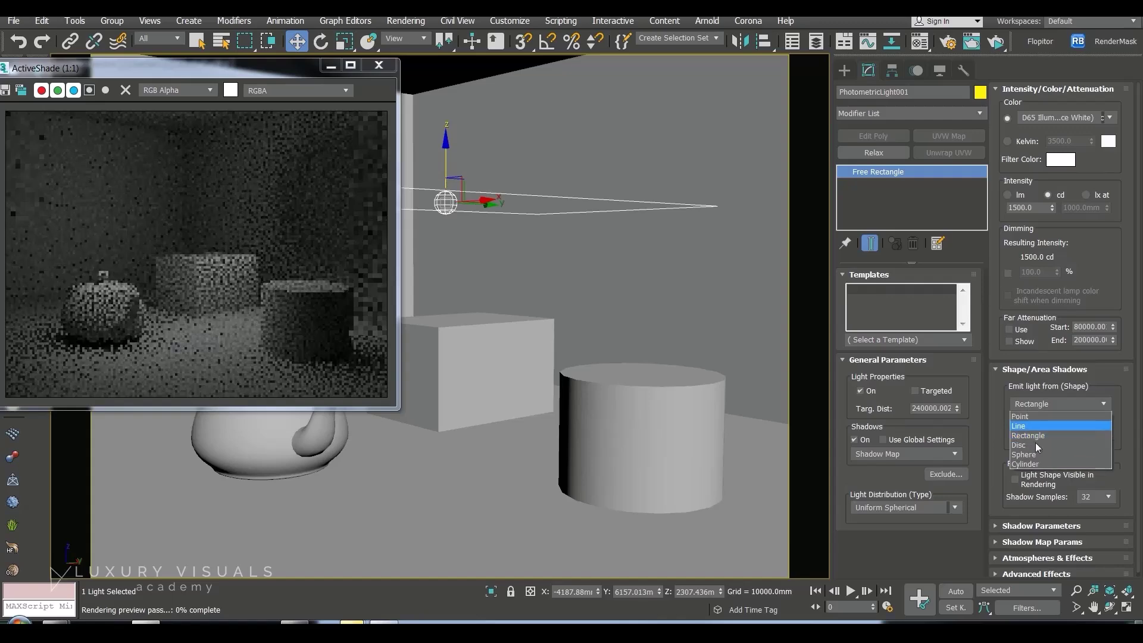
click(1035, 446)
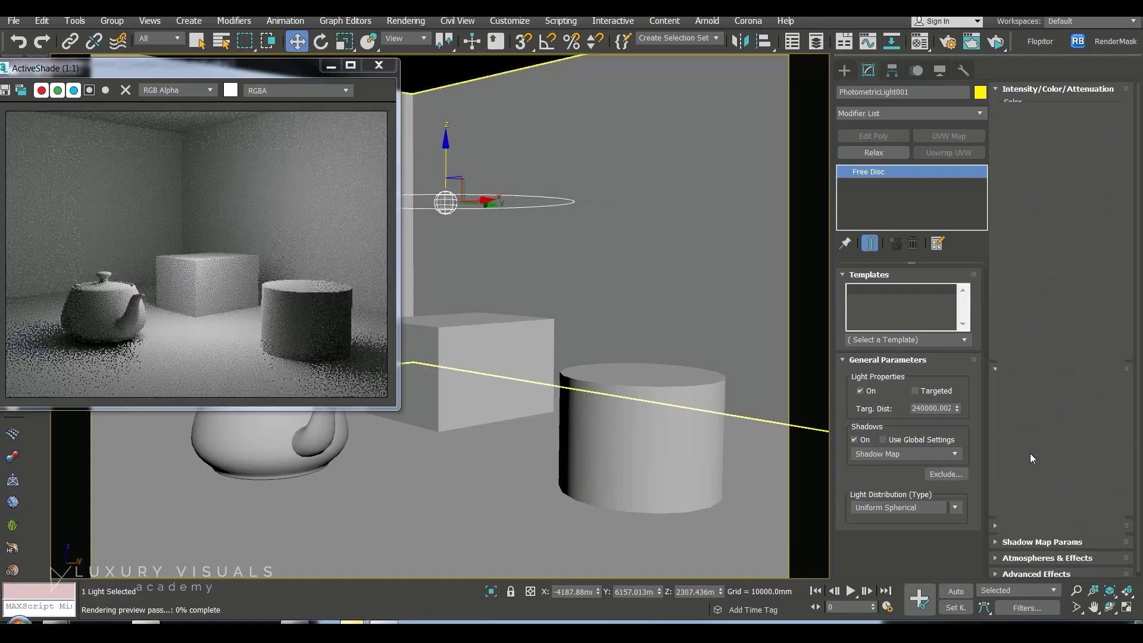
click(1059, 401)
click(1035, 464)
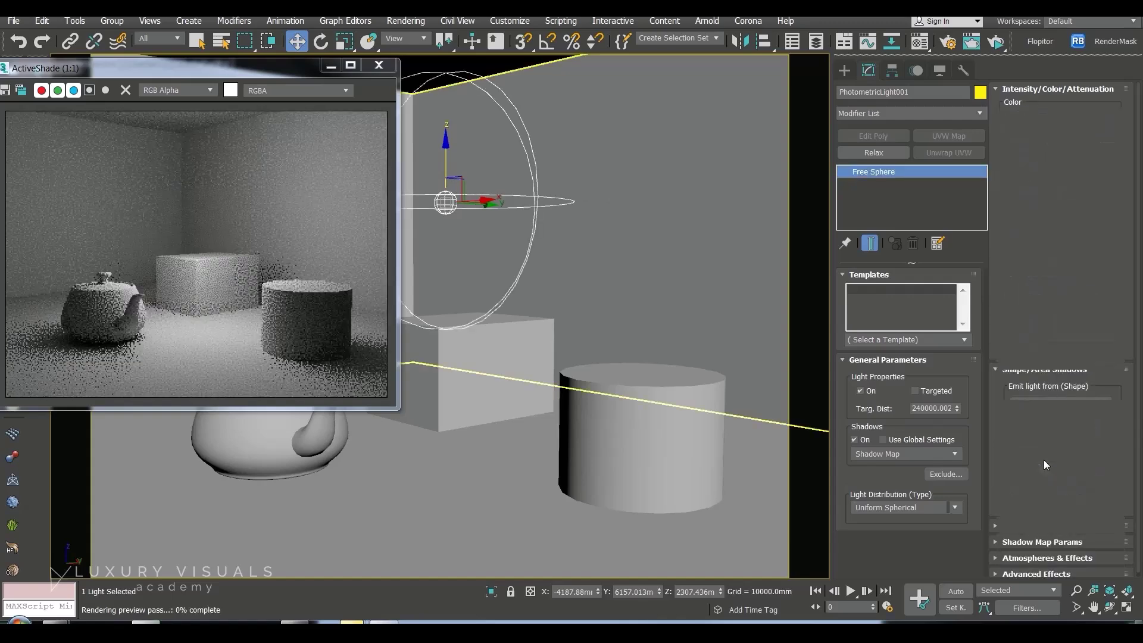
- Shape the light as a cylinder about 3100 mm long with a radius of about 137 mm and lower it near the floor
drag(1104, 438, 1104, 536)
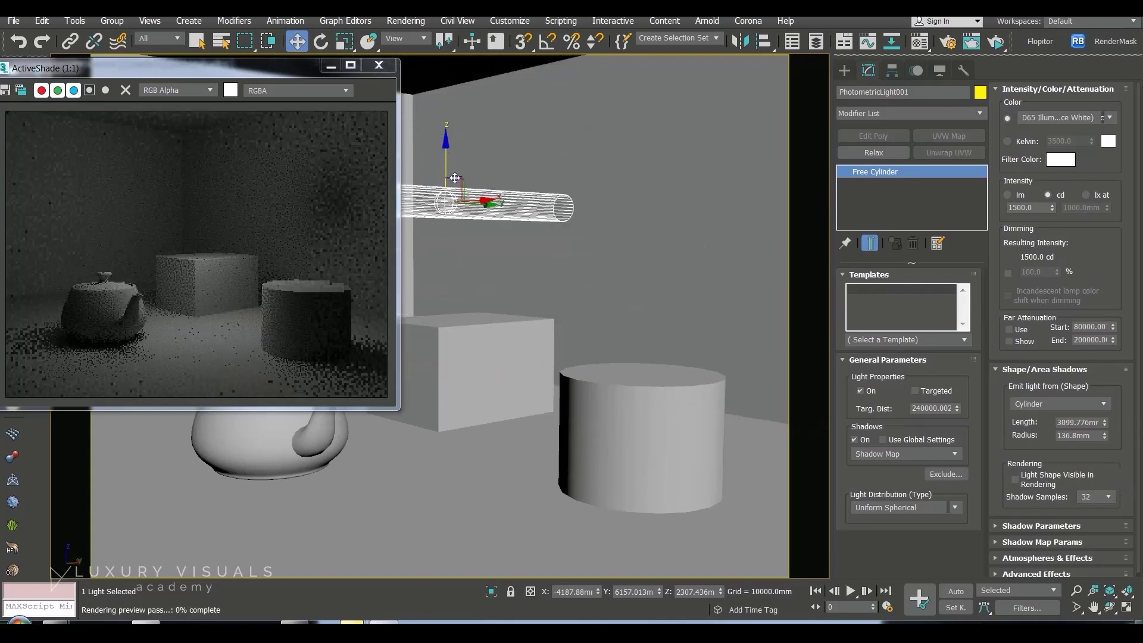
drag(512, 368, 516, 357)
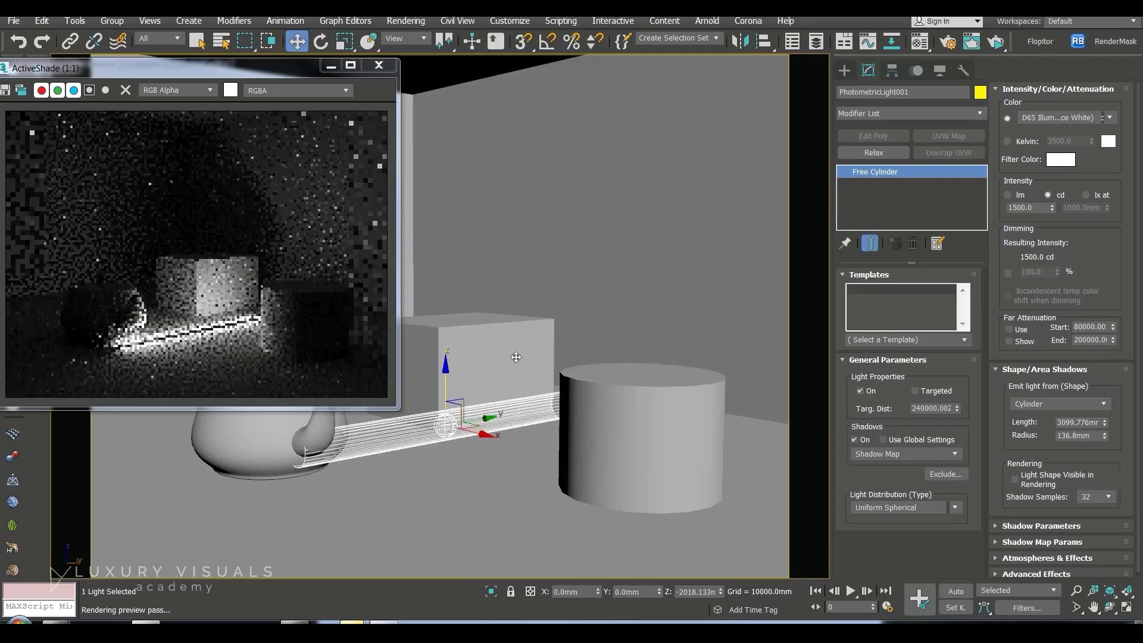
drag(482, 421, 494, 428)
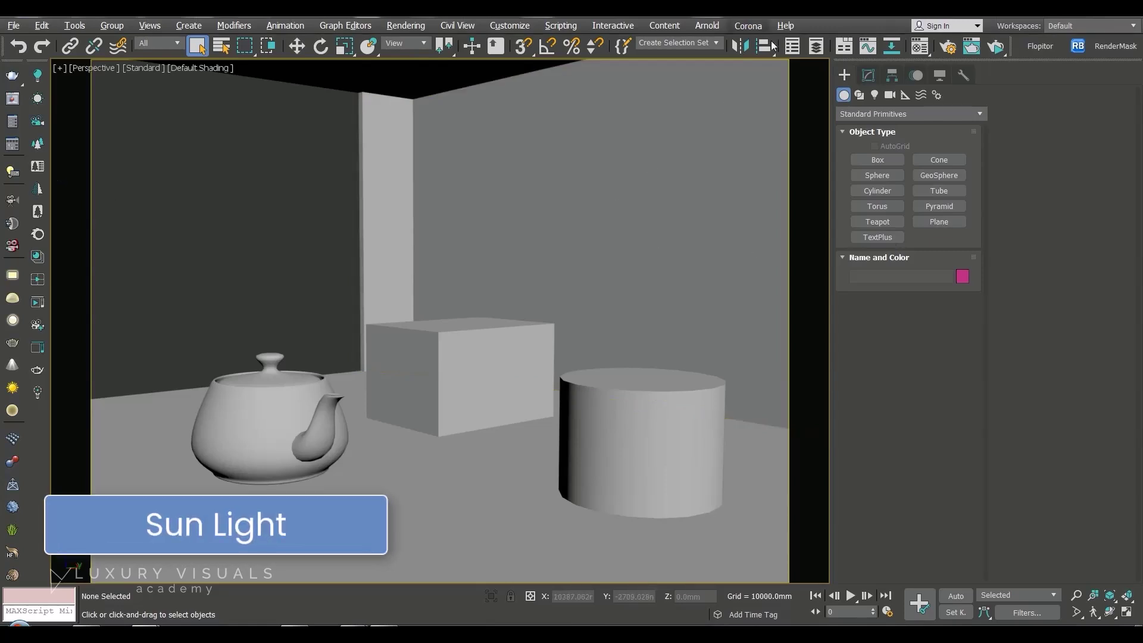
- Start a preview render of the unlit room scene and open the environment settings
click(994, 47)
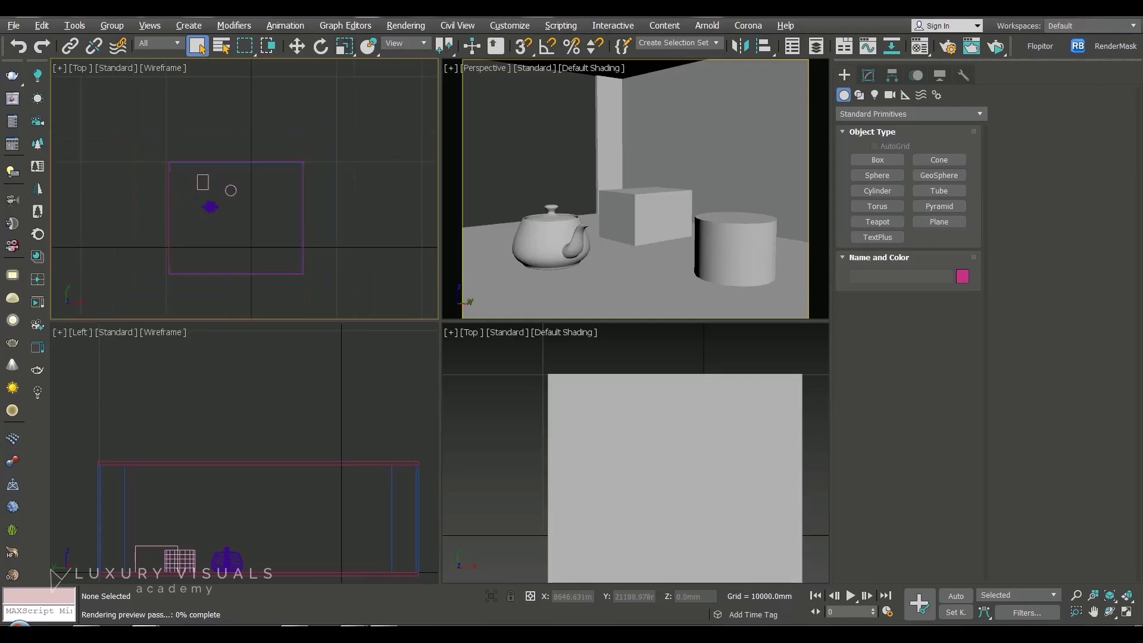
click(388, 27)
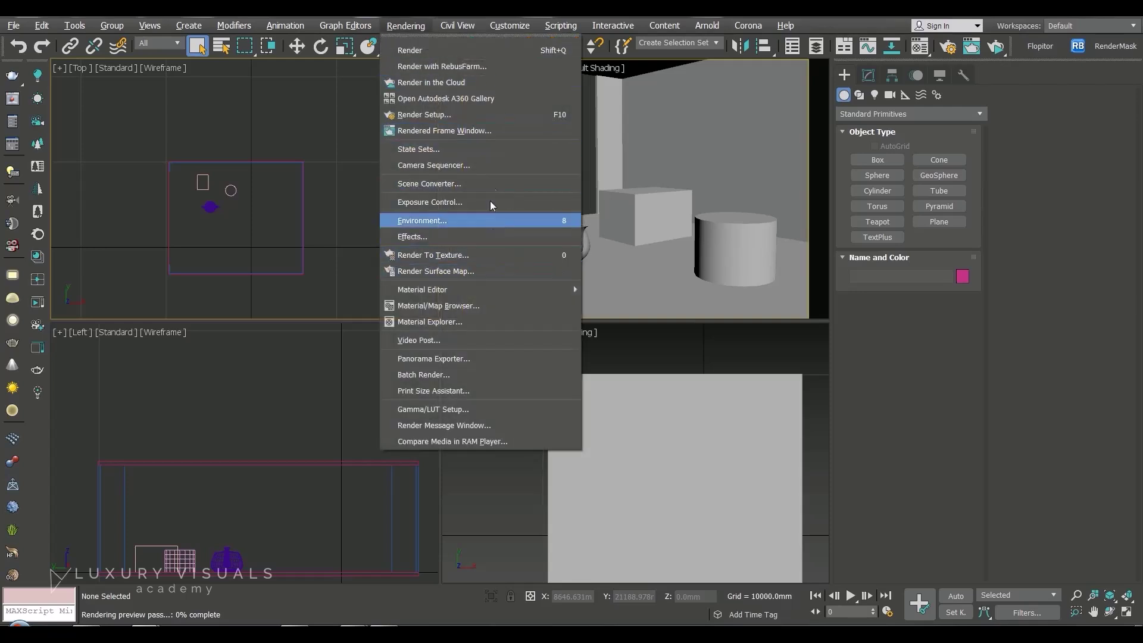
click(480, 219)
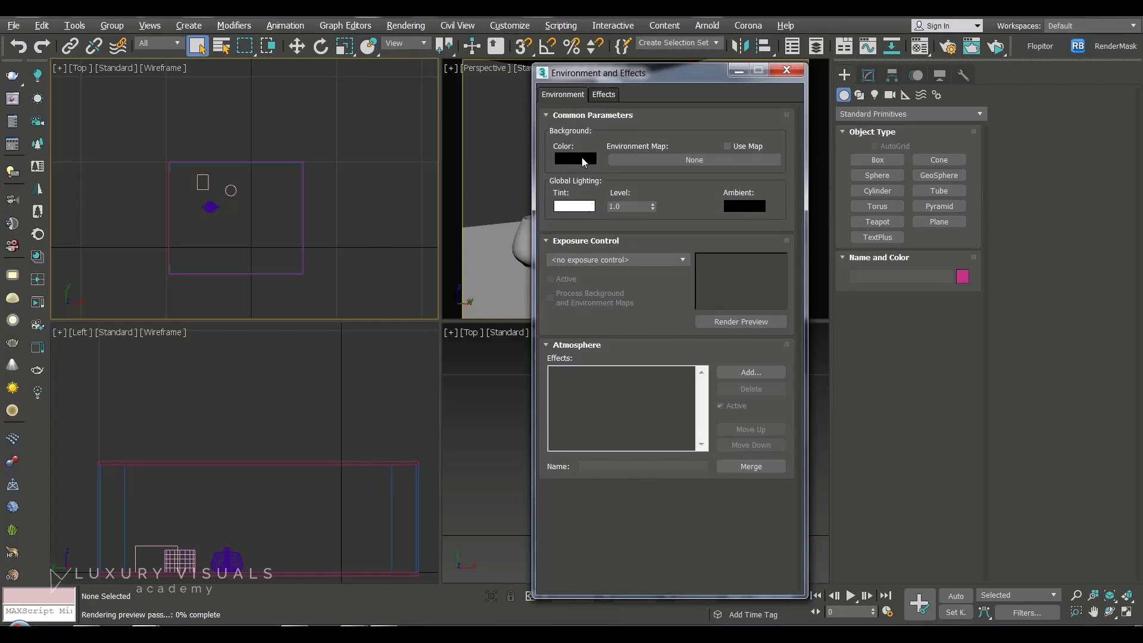
- Create a Sun Positioner beside the room in the top view, with a compass radius of 58980 mm and a sun distance of 9845 mm
click(843, 76)
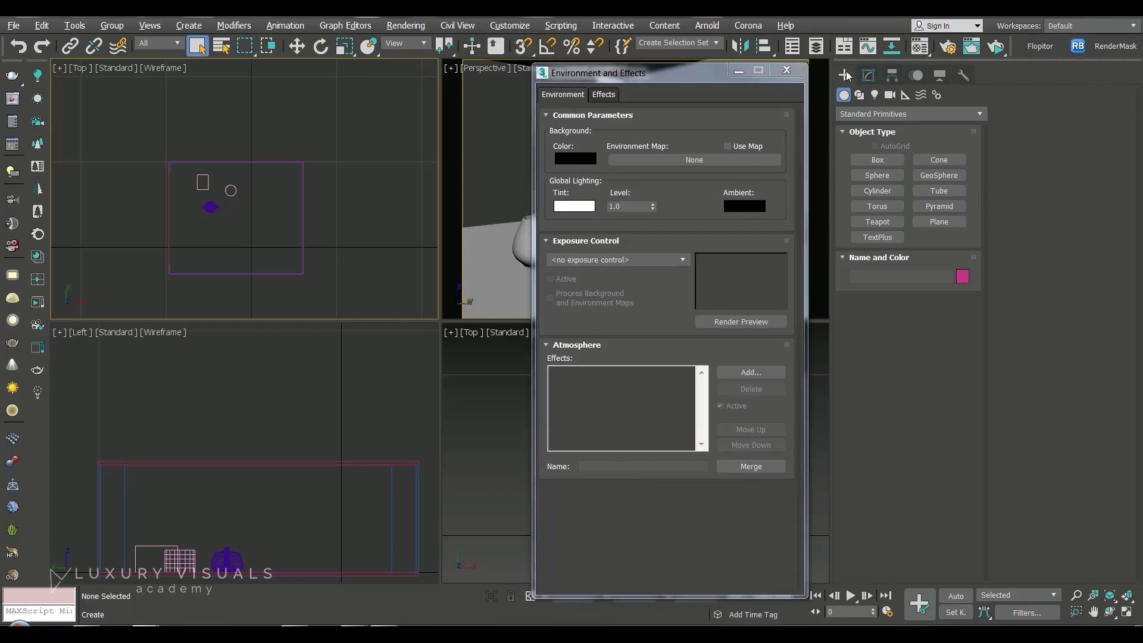
click(873, 95)
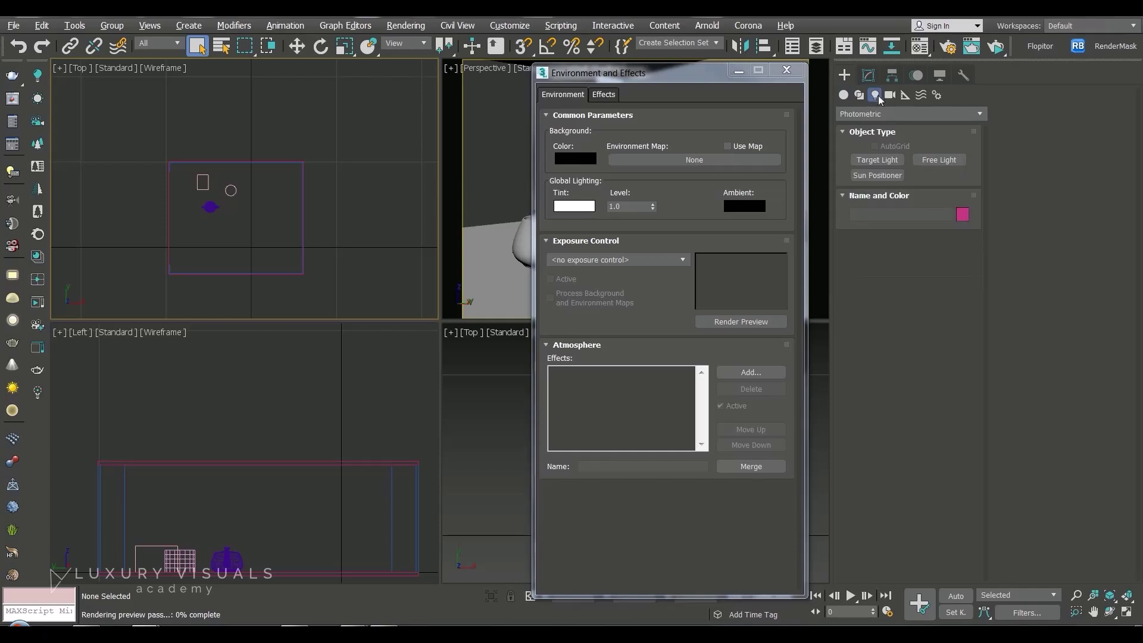
click(899, 175)
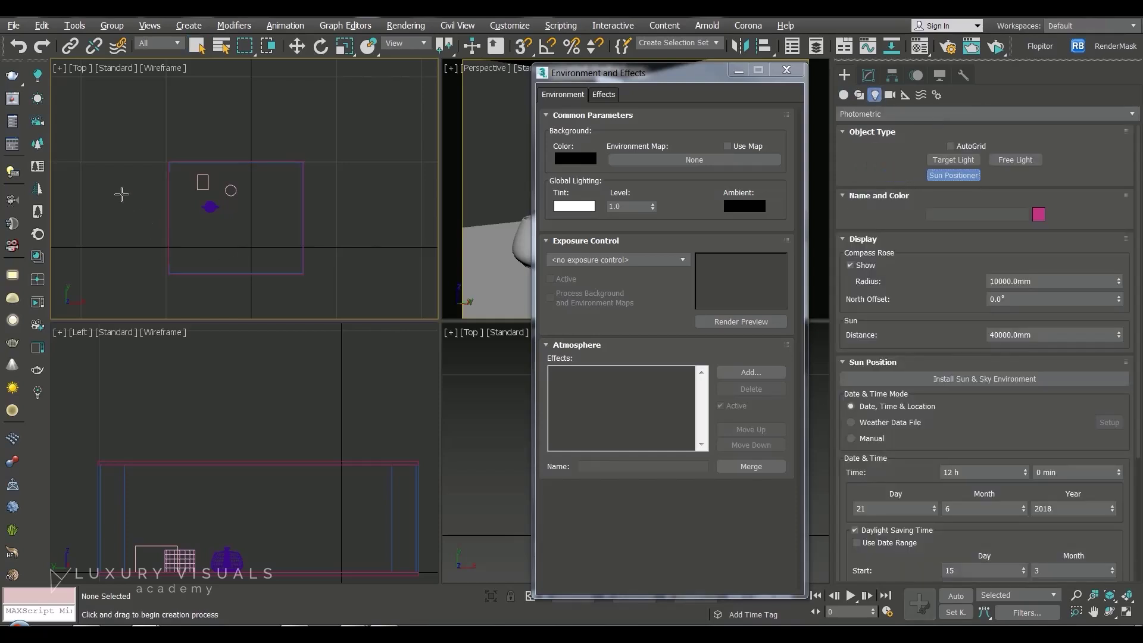
mouse_move(101, 226)
mouse_down()
mouse_move(301, 209)
mouse_move(155, 149)
mouse_move(63, 129)
mouse_move(344, 230)
mouse_move(452, 444)
mouse_move(434, 459)
mouse_move(387, 336)
mouse_up()
click(187, 552)
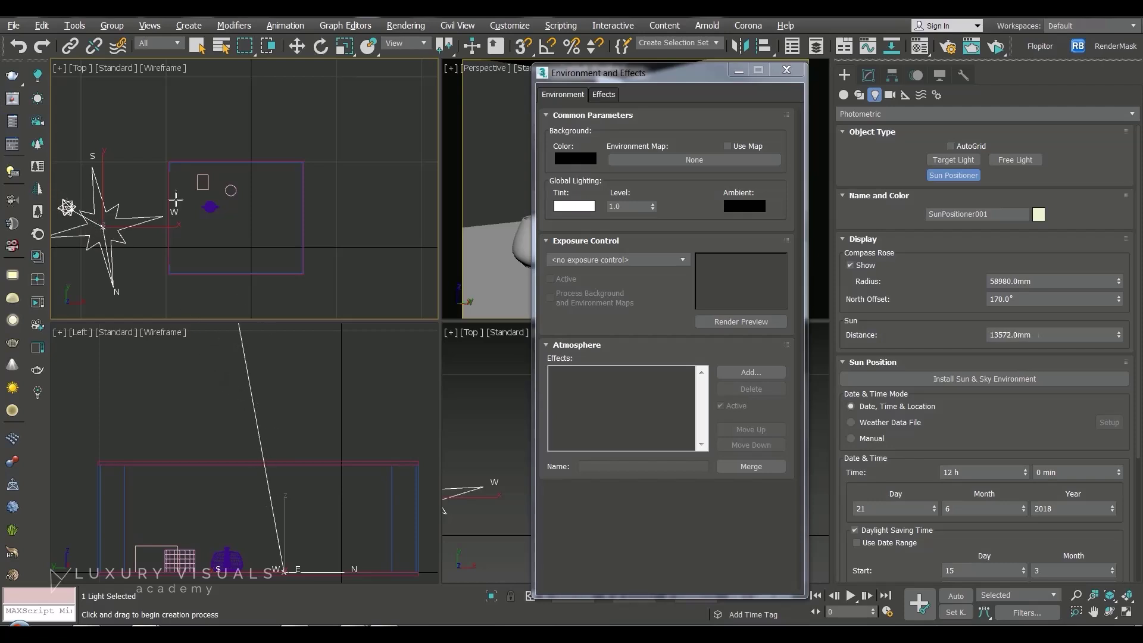
click(190, 236)
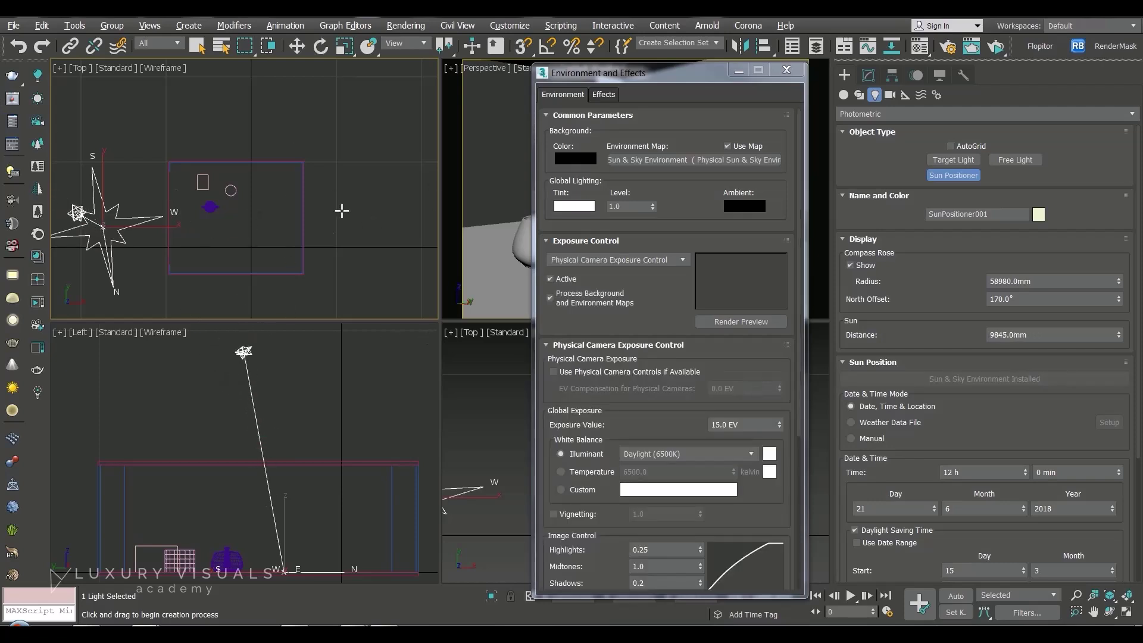
middle_drag(158, 255, 252, 228)
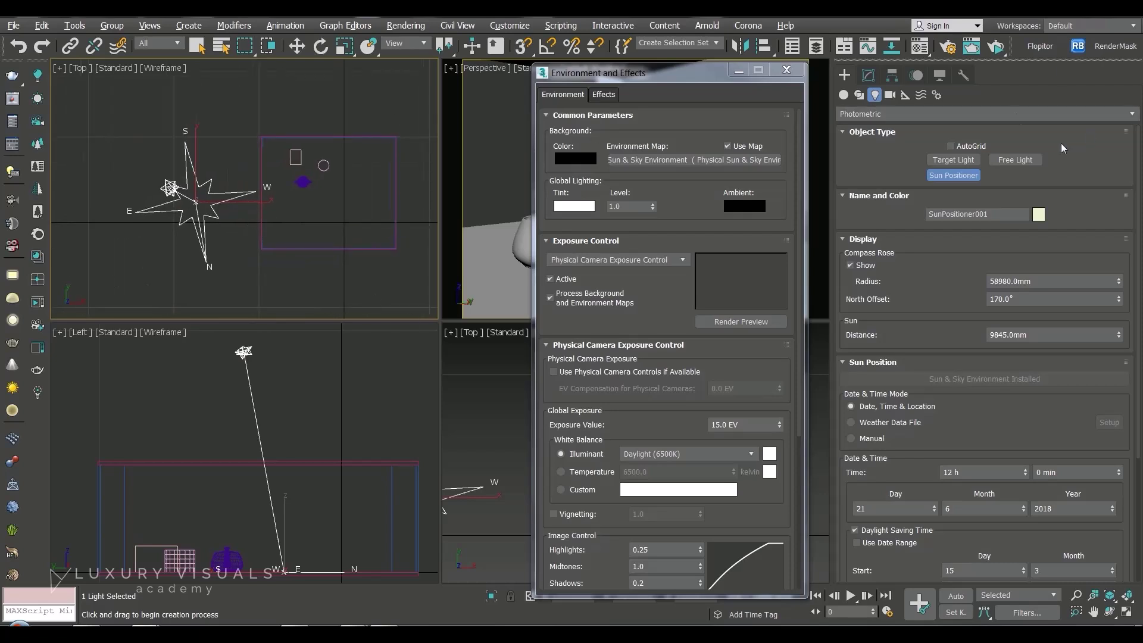
- Open the Sun Positioner's parameters for editing and widen the command panel to show them in two columns
click(868, 75)
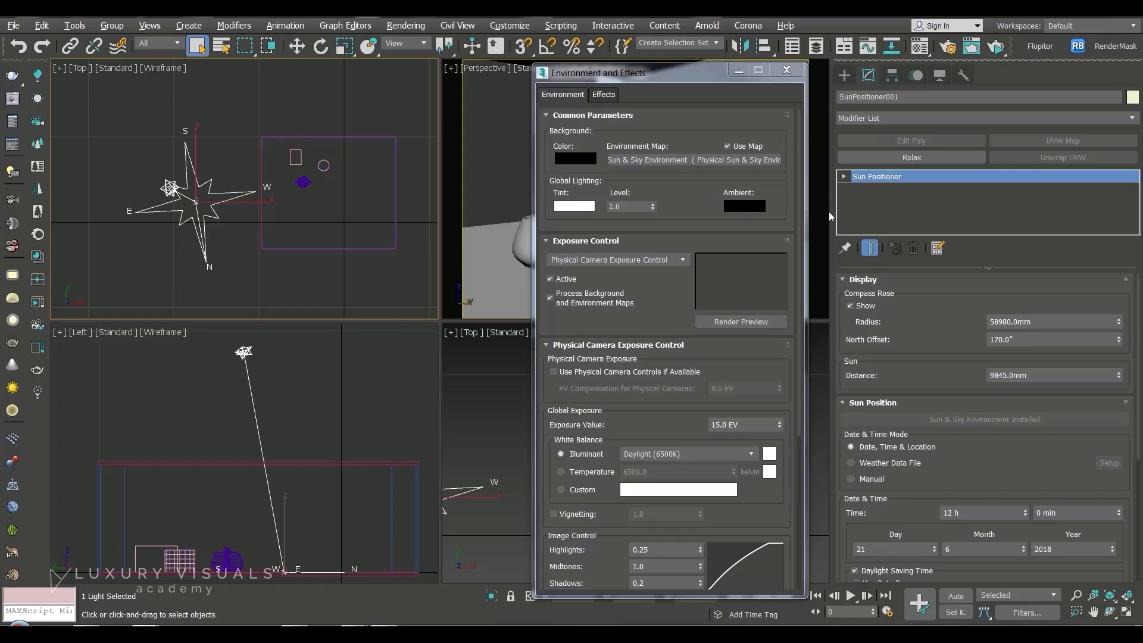
drag(832, 214, 807, 228)
drag(667, 73, 661, 68)
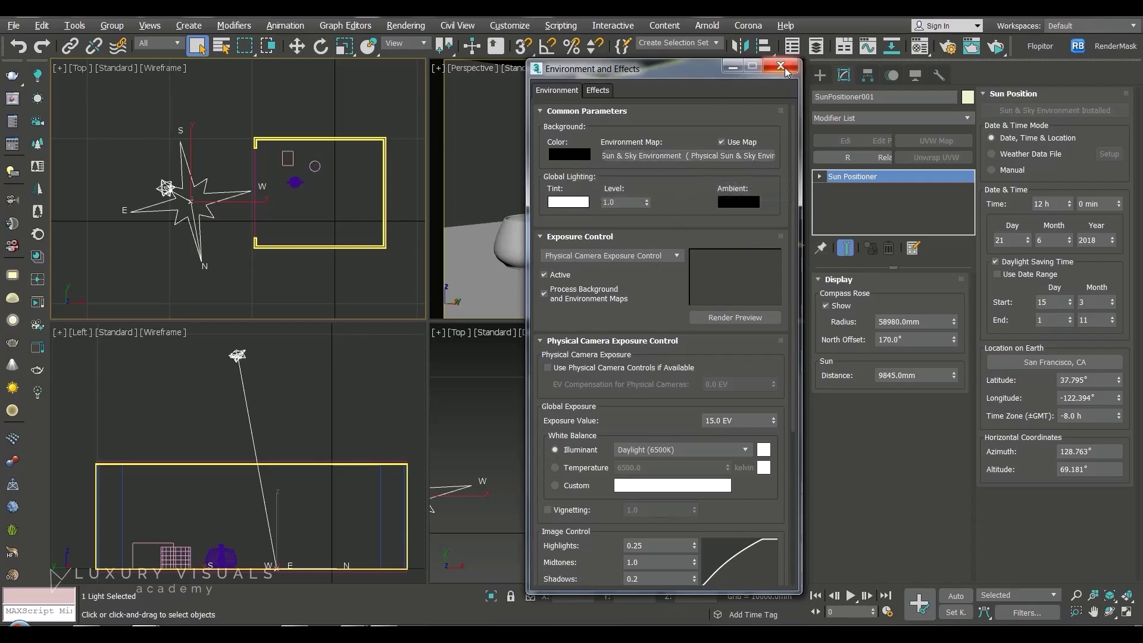
- Run a preview render of the room with the installed sun and sky, and close the render and environment windows
drag(674, 73, 911, 78)
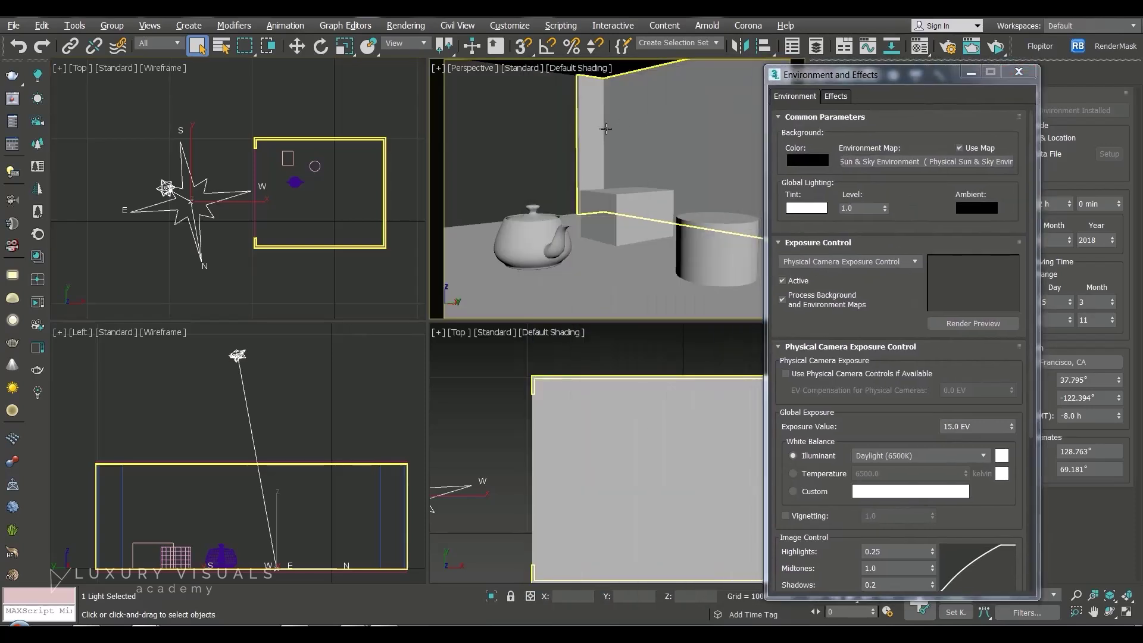
click(969, 49)
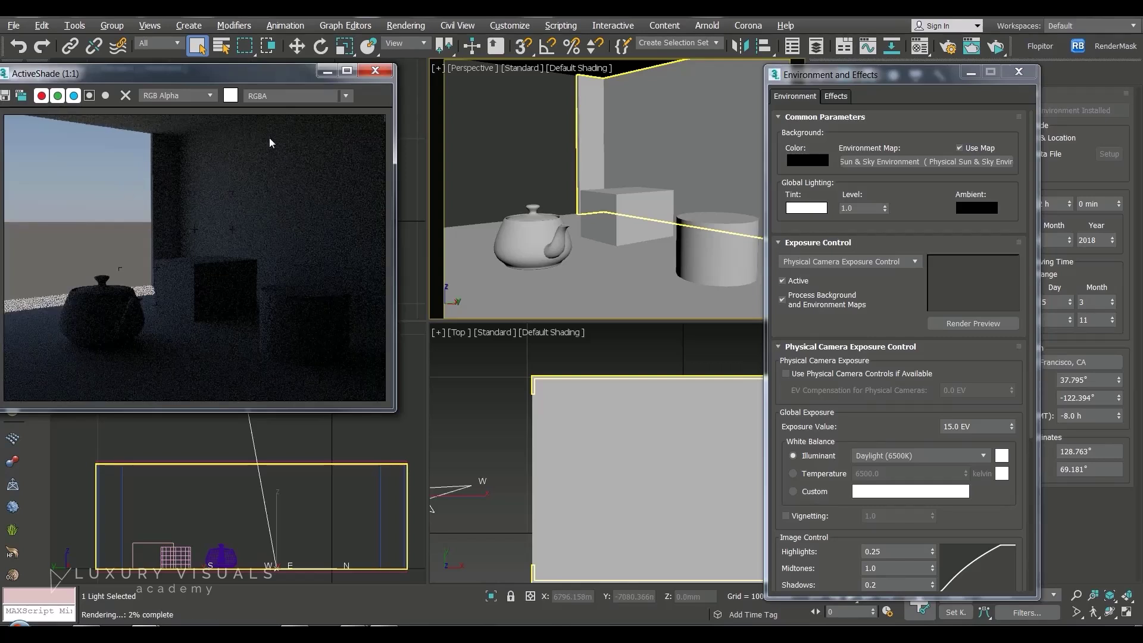
click(326, 71)
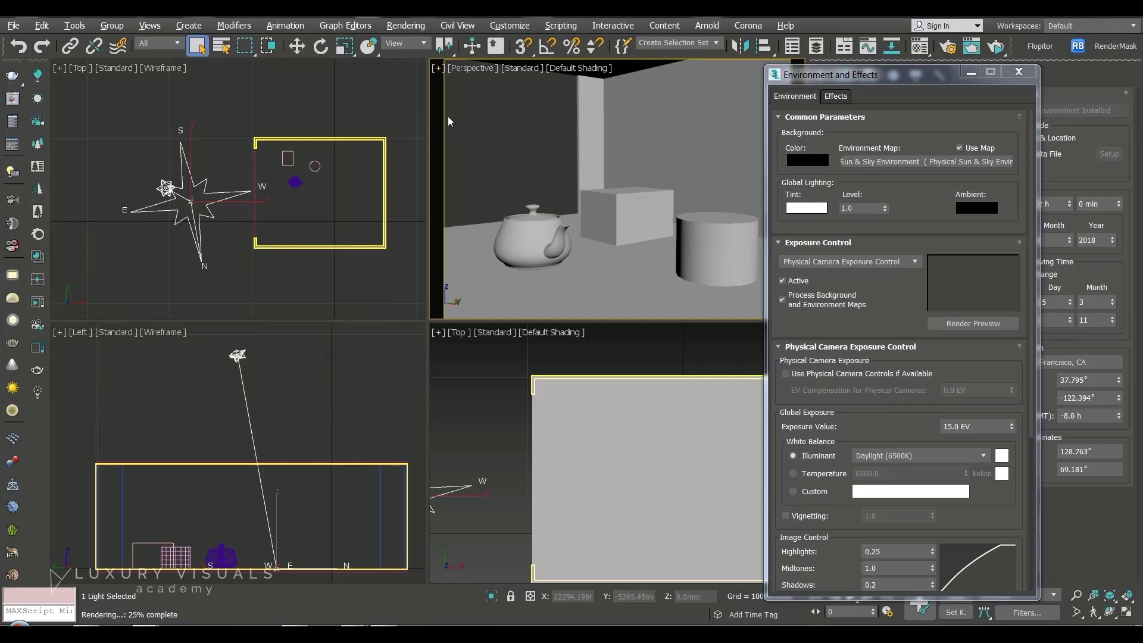
click(1018, 71)
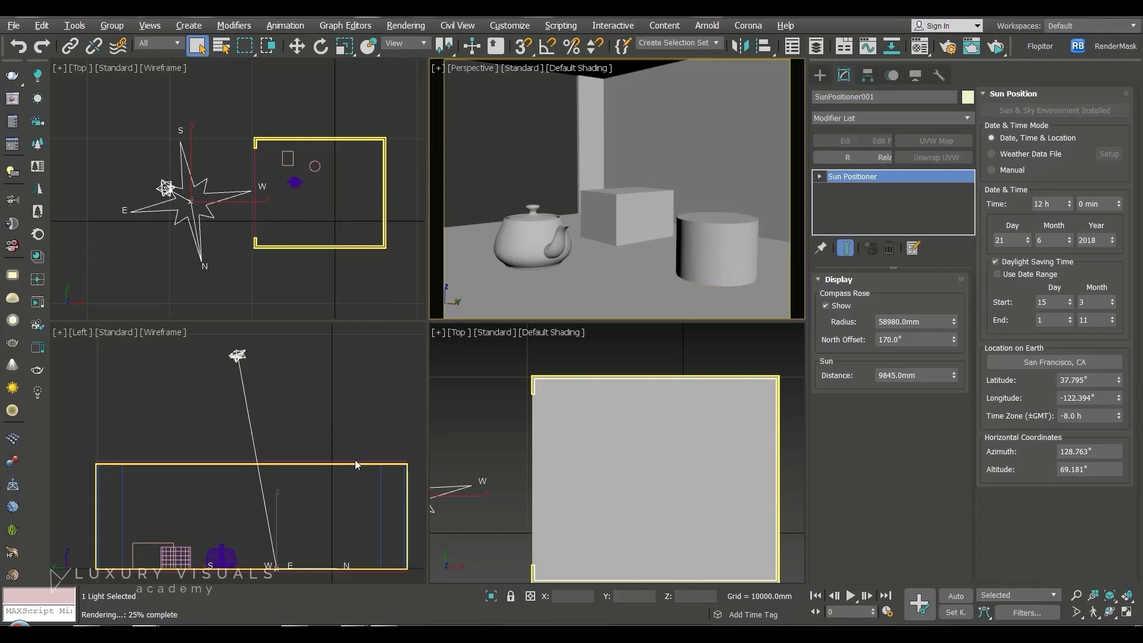
- Set the Sun Positioner's time to 8 h and try adjusting the day and month, keeping 21 and 6
click(839, 280)
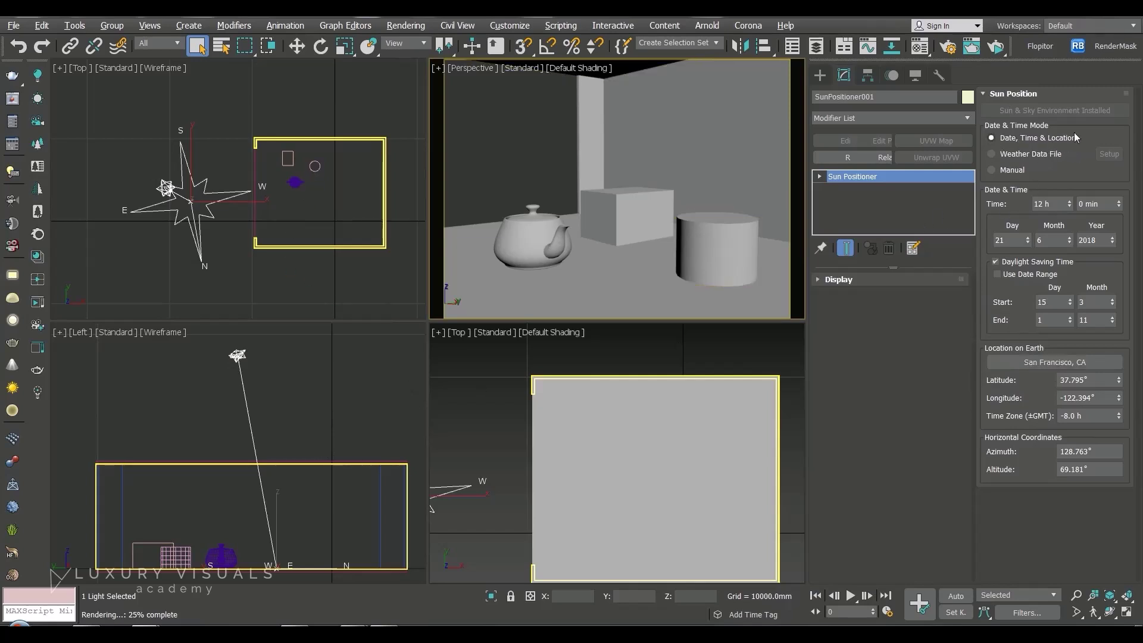
drag(1070, 205, 1065, 194)
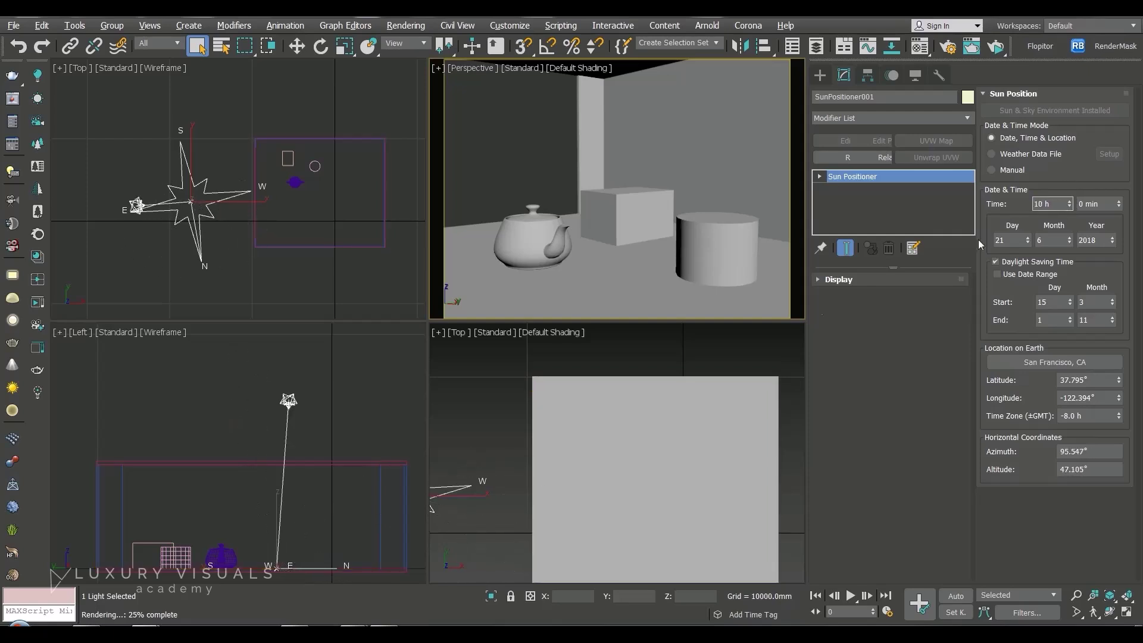
click(1069, 206)
click(1070, 206)
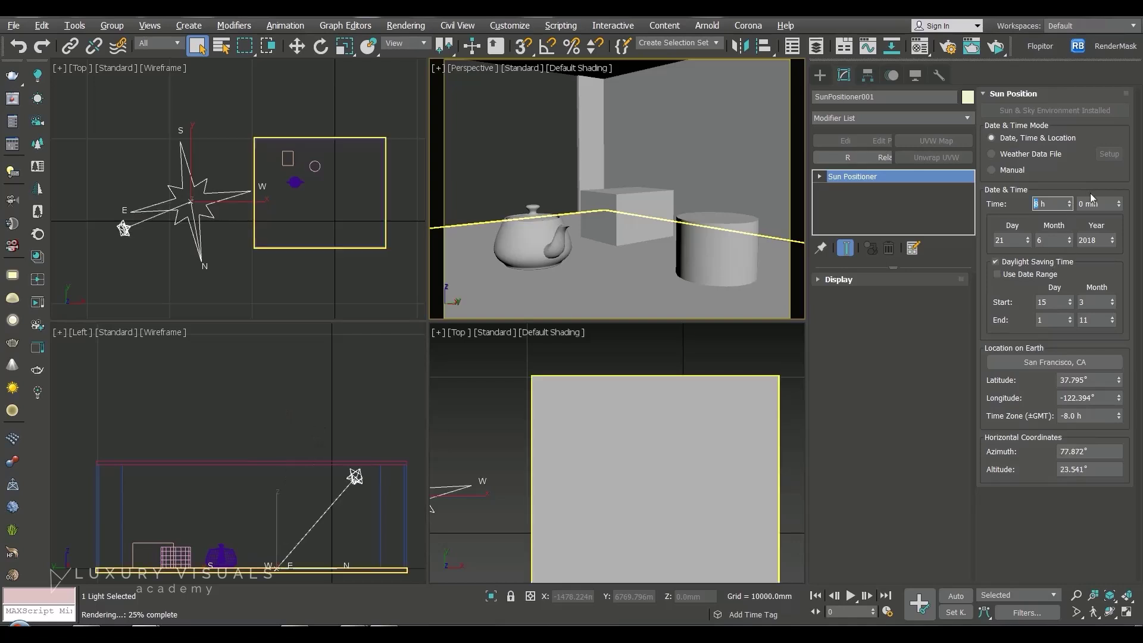
click(1028, 238)
click(1028, 241)
click(1028, 242)
click(1069, 238)
click(1069, 243)
- Set the sun's geographic location to London, UK, using the Europe map
click(1046, 362)
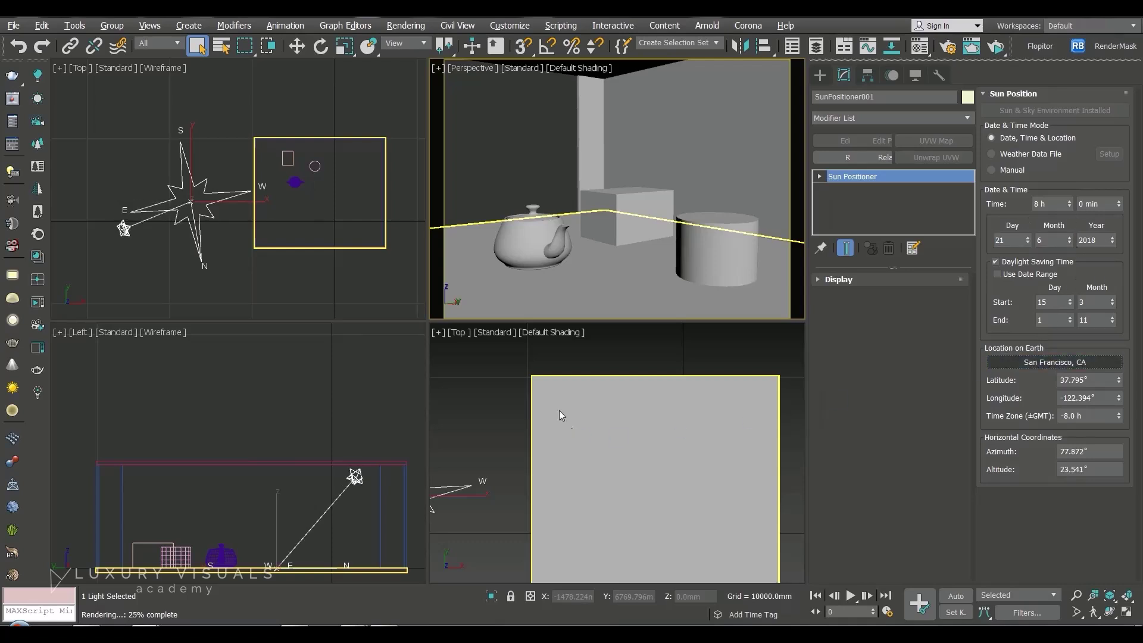
click(573, 208)
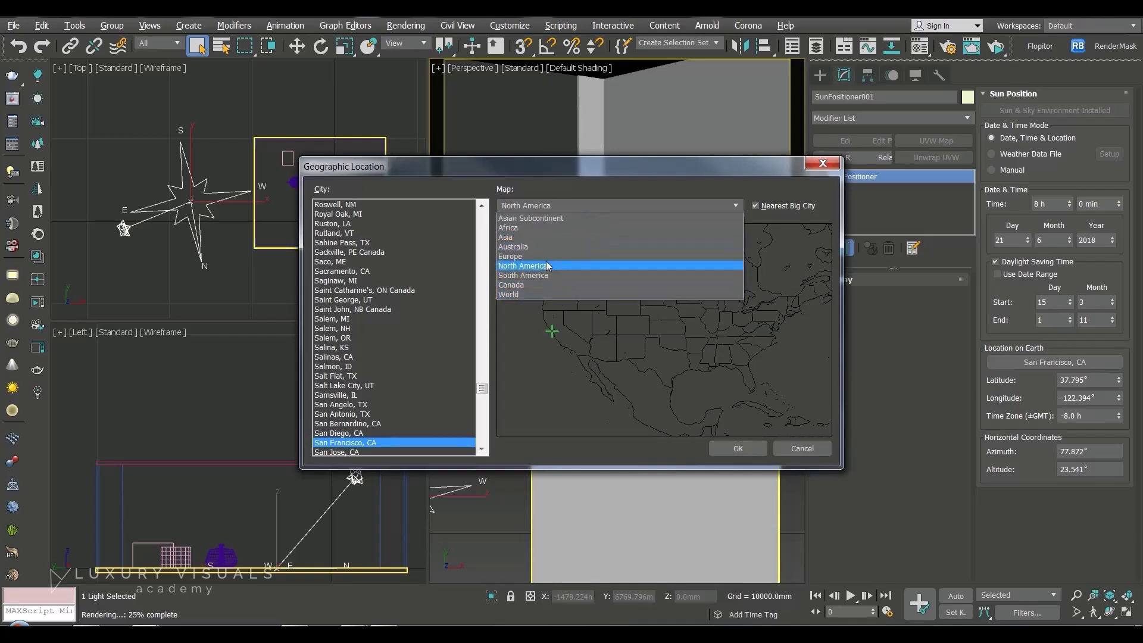
click(524, 256)
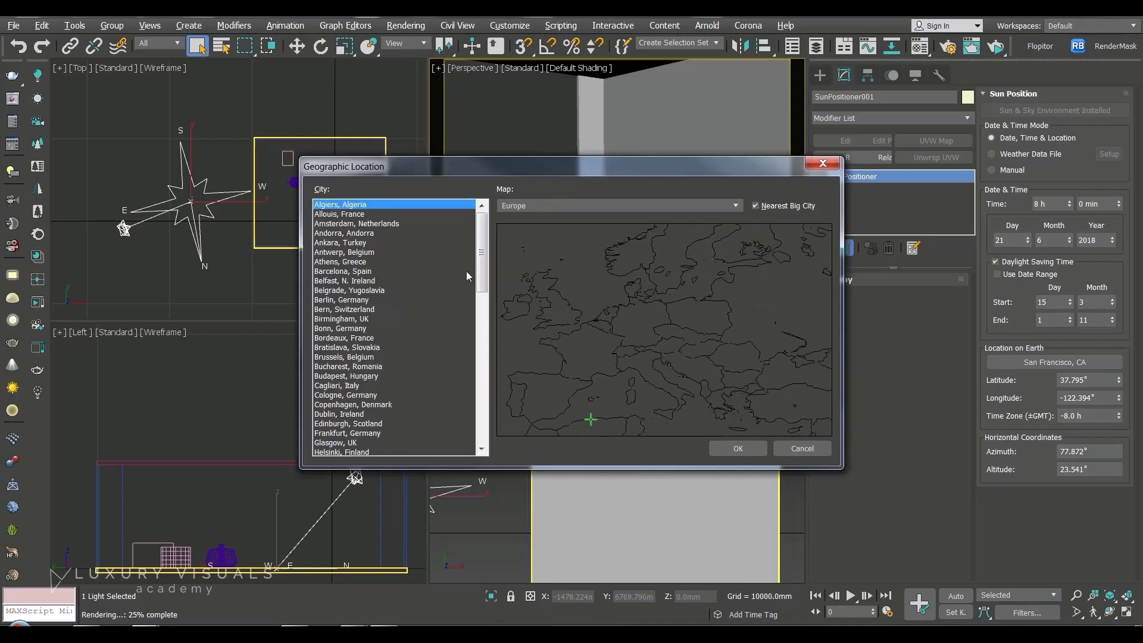
click(557, 312)
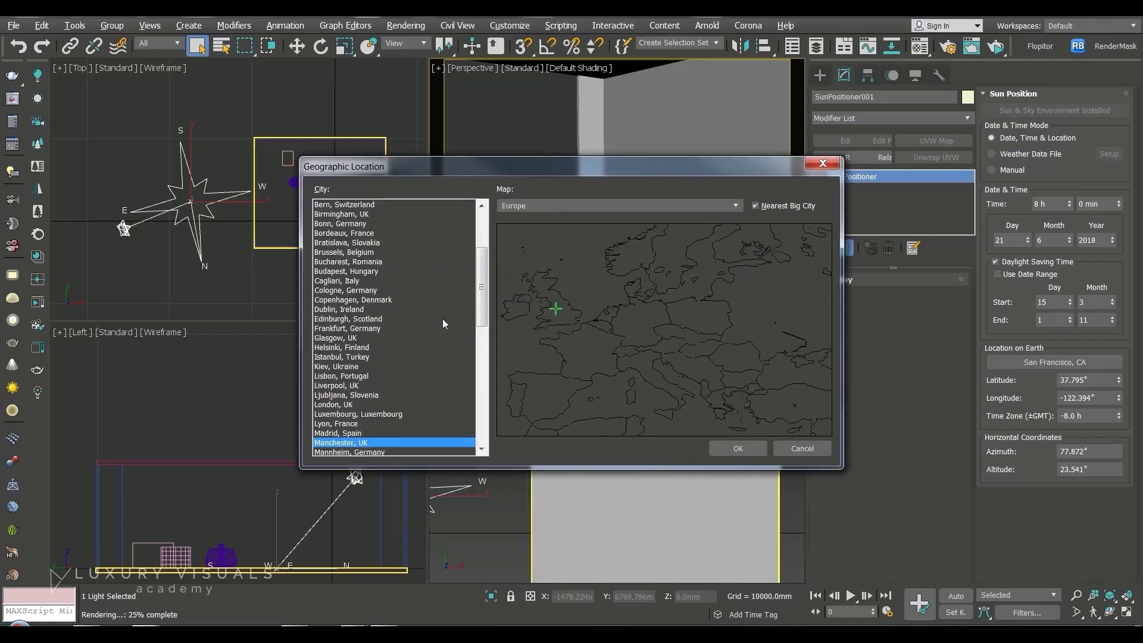
click(570, 321)
click(760, 449)
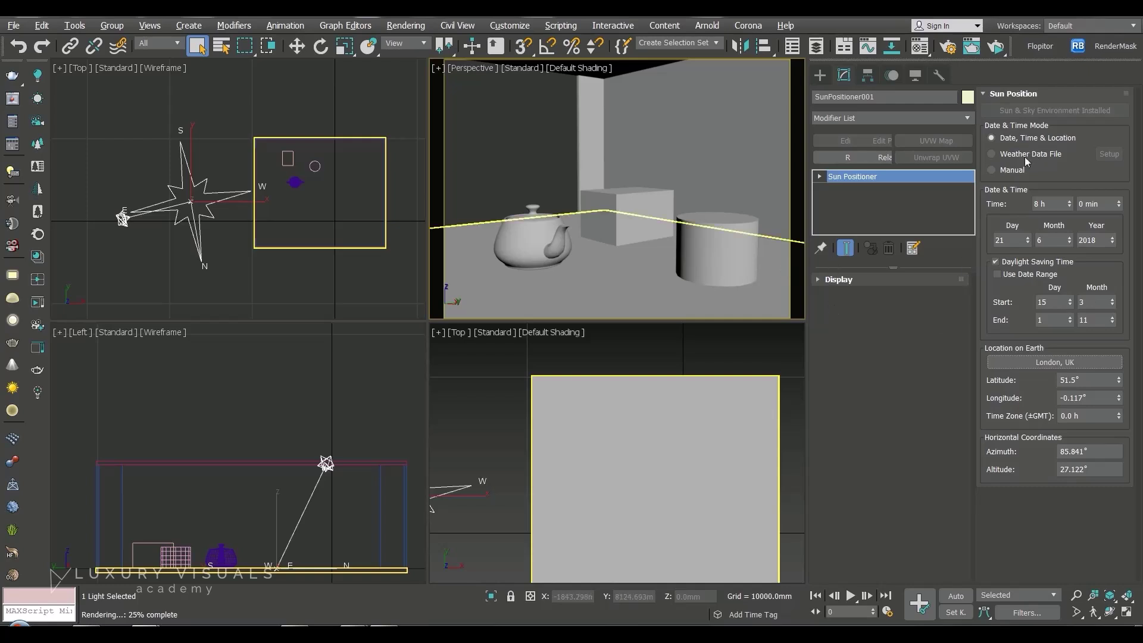
- Switch the sun to manual positioning with an azimuth of 173.51° and an altitude of 42.759°
click(992, 170)
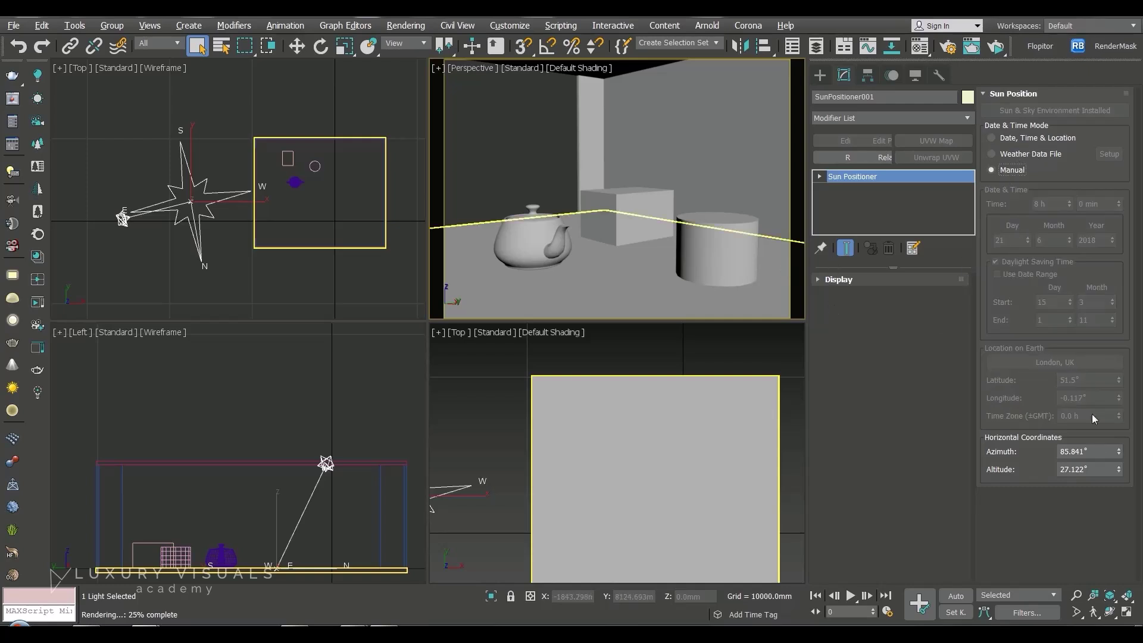
drag(1119, 453, 1118, 416)
drag(1118, 468, 1114, 445)
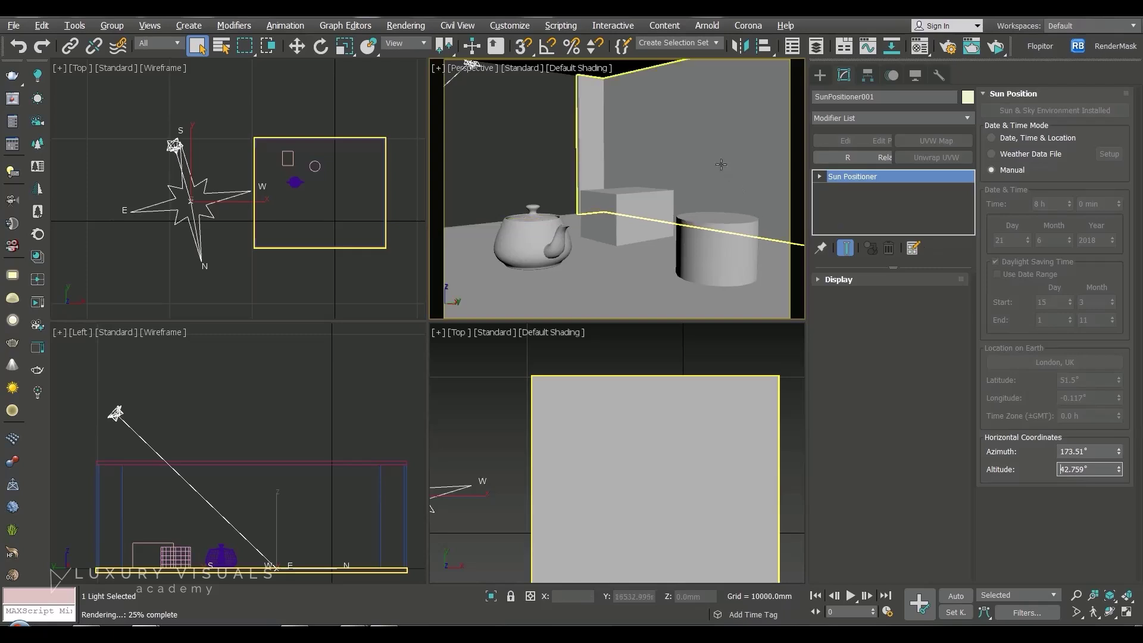
- Rotate the Sun Positioner about 78° in the top view to face the room's opening, and set its altitude to 22.554°
right_click(182, 171)
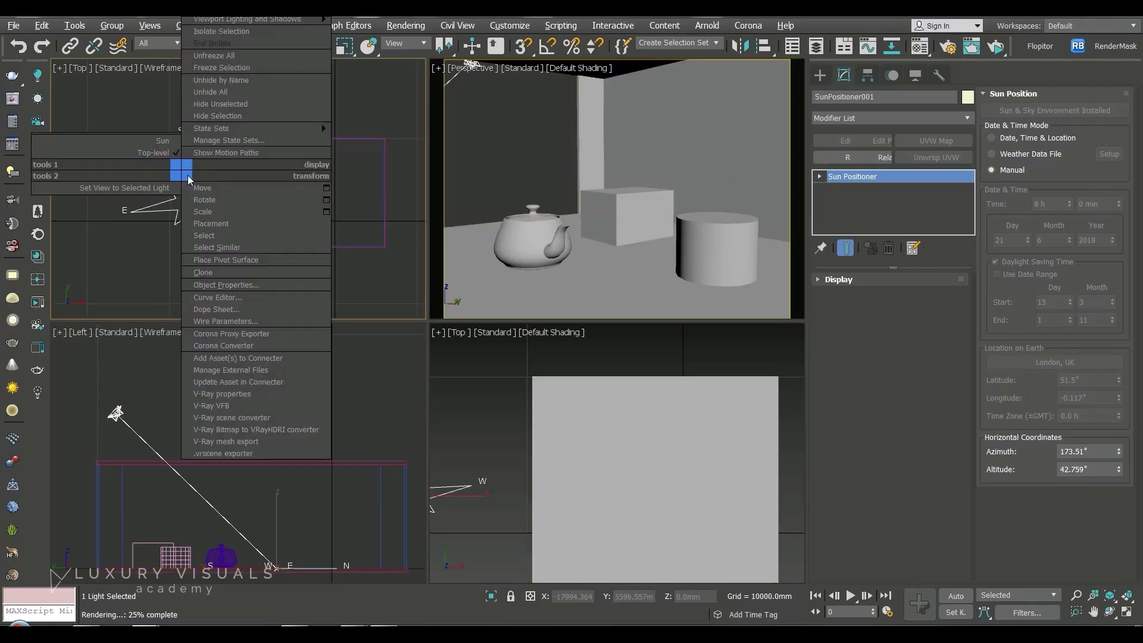
click(226, 199)
drag(236, 169, 170, 102)
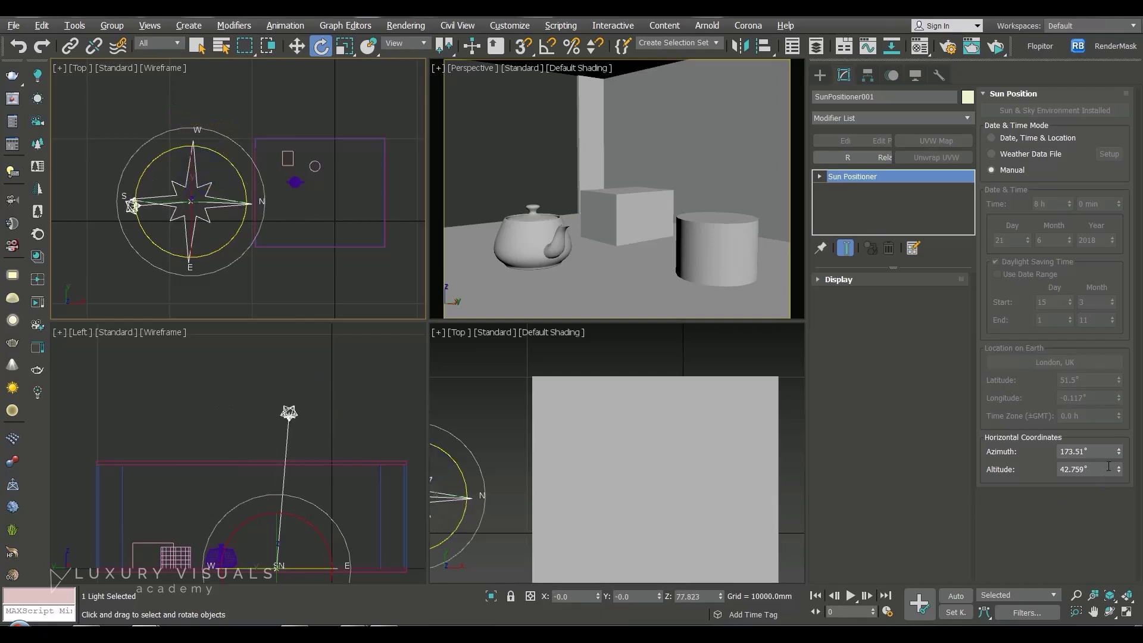
drag(1118, 471, 1127, 497)
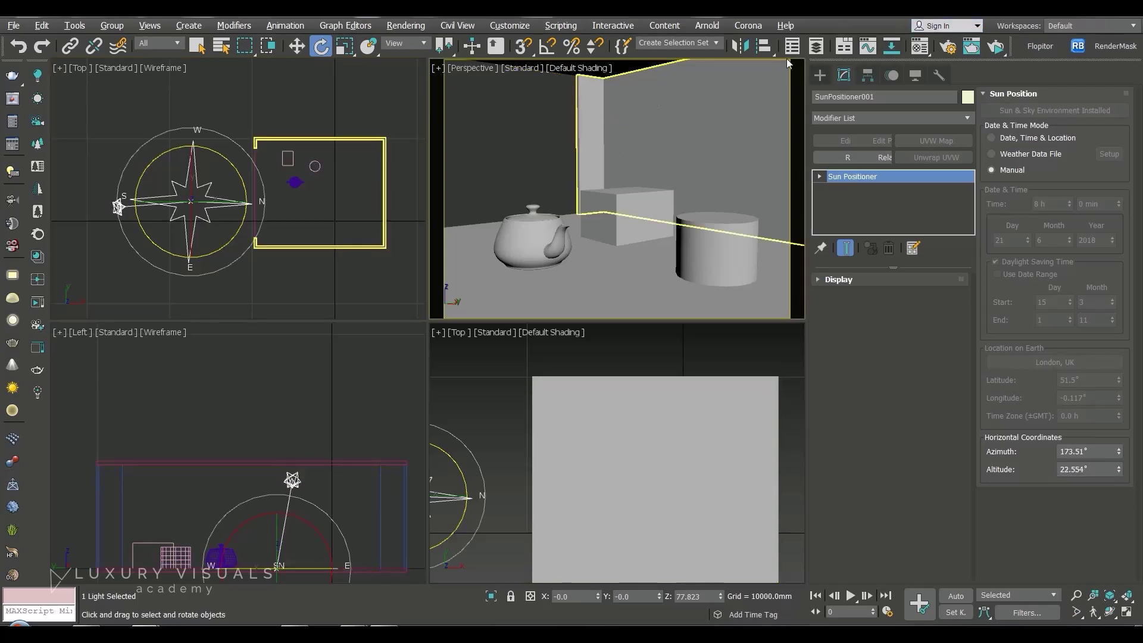
- Preview the sunlit room, set the global exposure value to 10 EV, and start another preview render
click(998, 46)
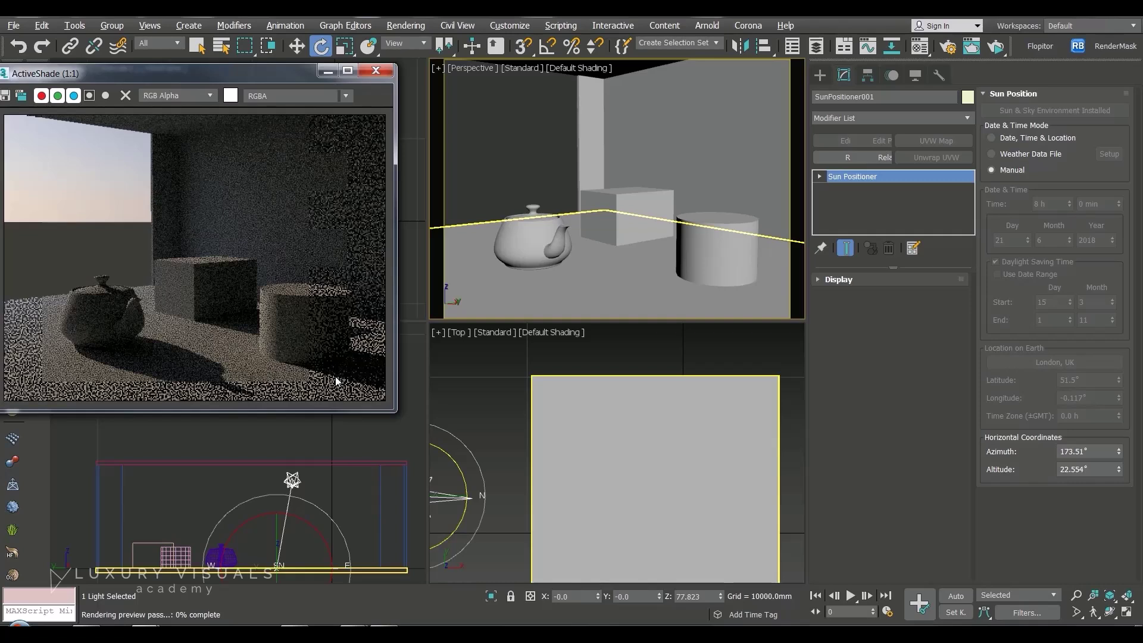
click(375, 71)
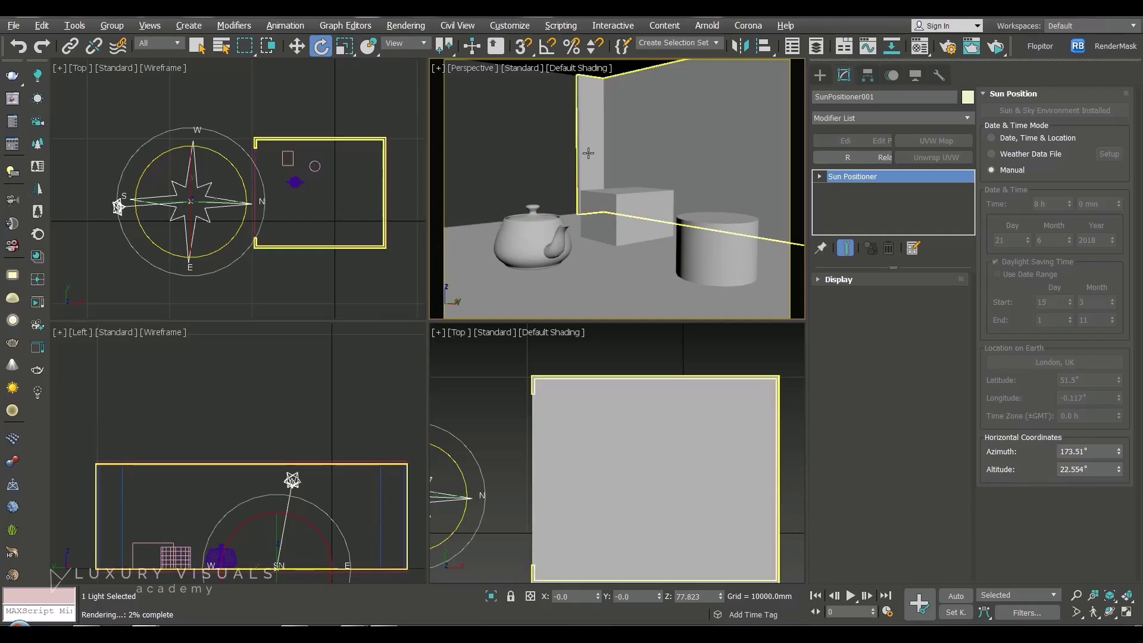
key(8)
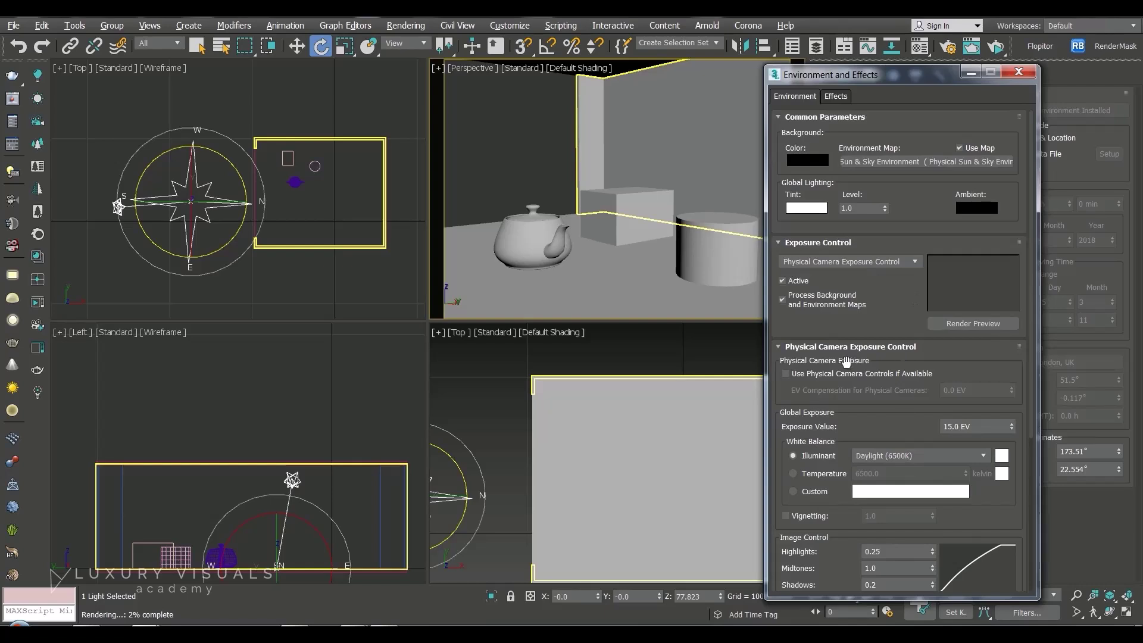
drag(1013, 428, 1014, 437)
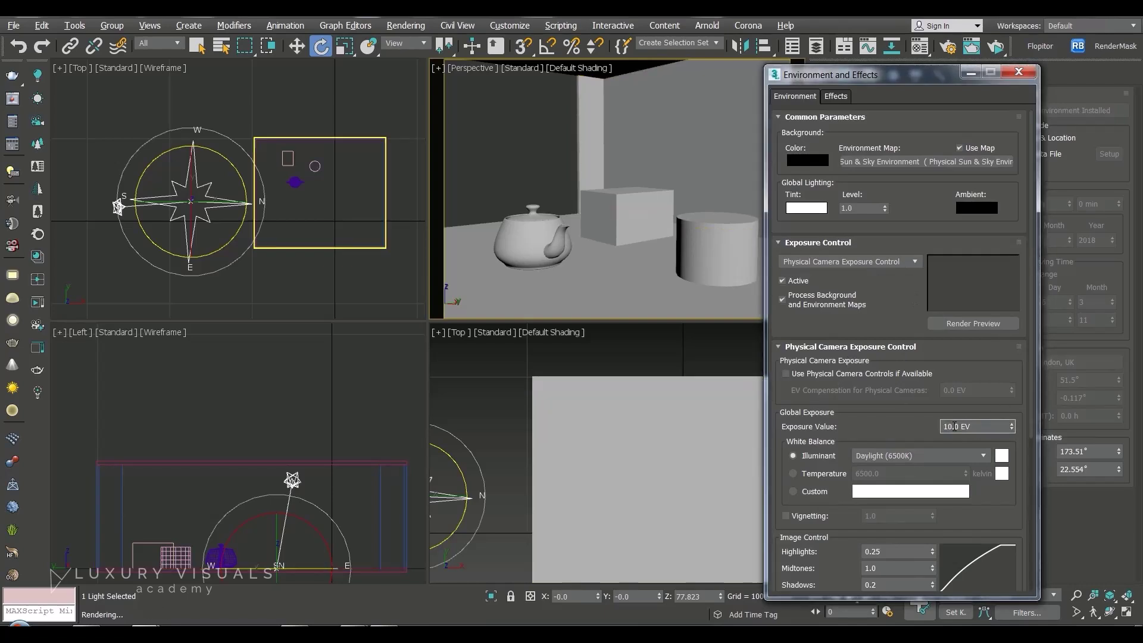
click(995, 47)
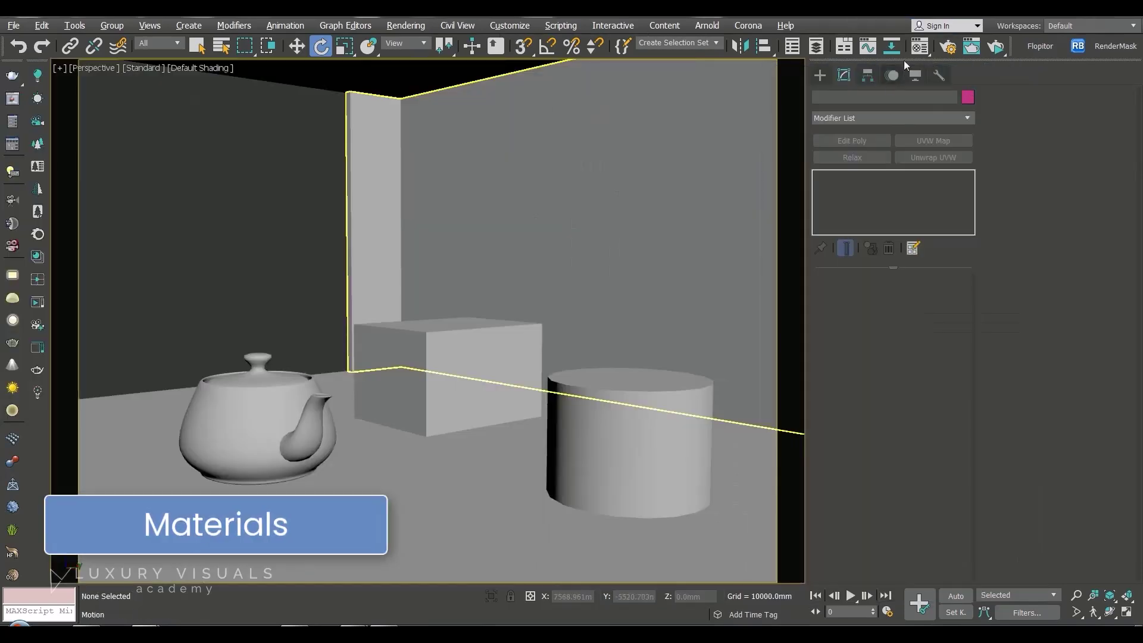
- Open the Material Editor, look at its Slate mode, and return it to Compact mode
click(921, 47)
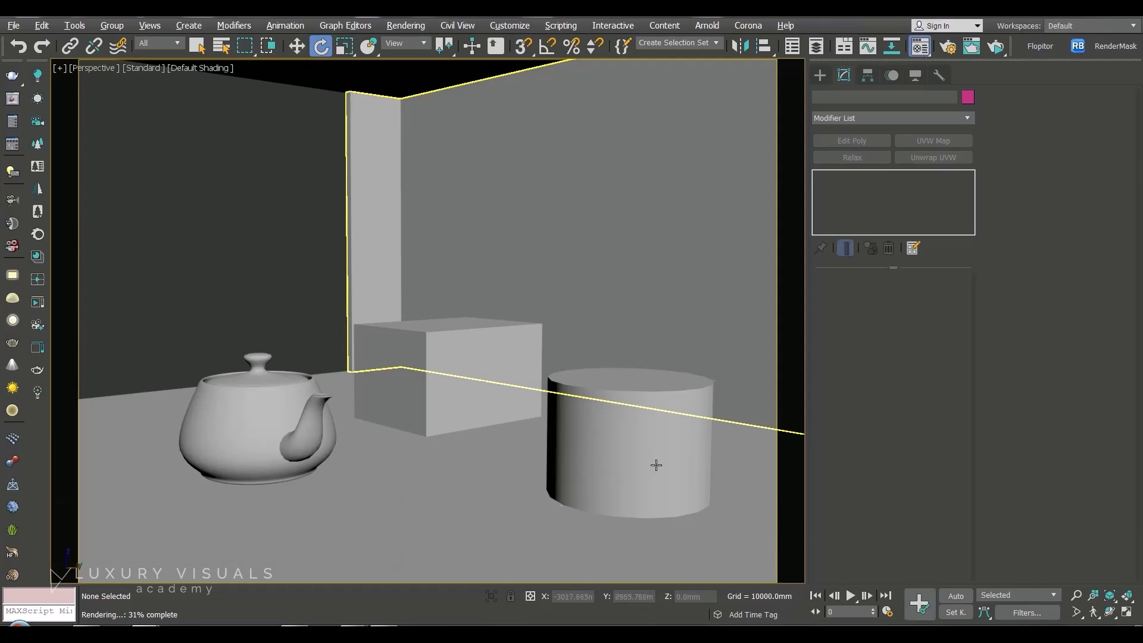
drag(873, 77, 747, 42)
click(620, 59)
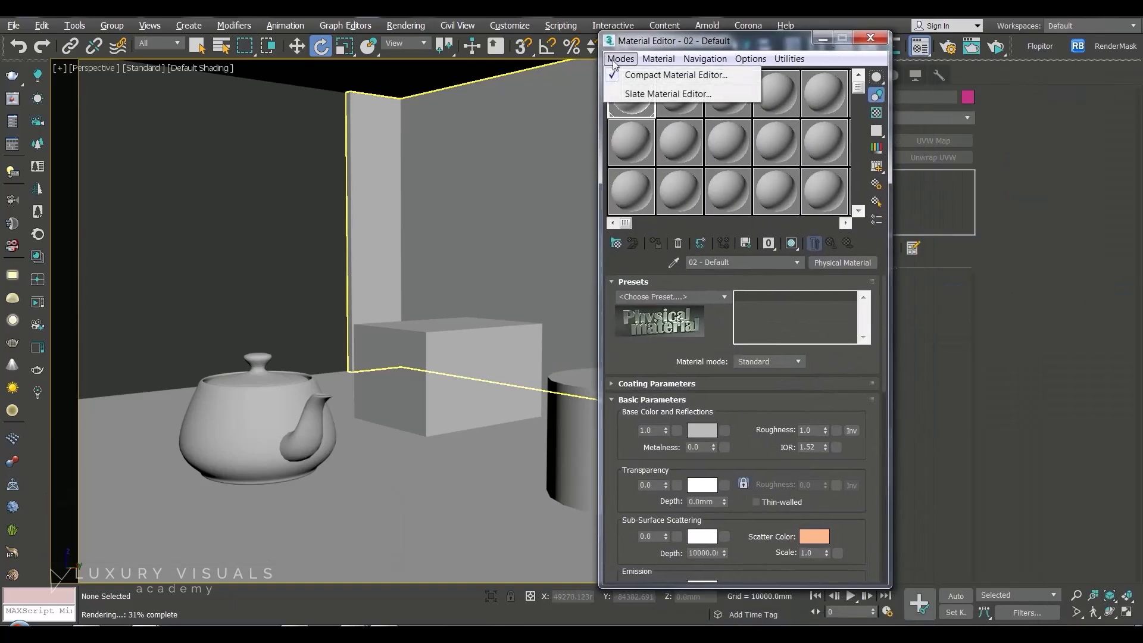
click(652, 94)
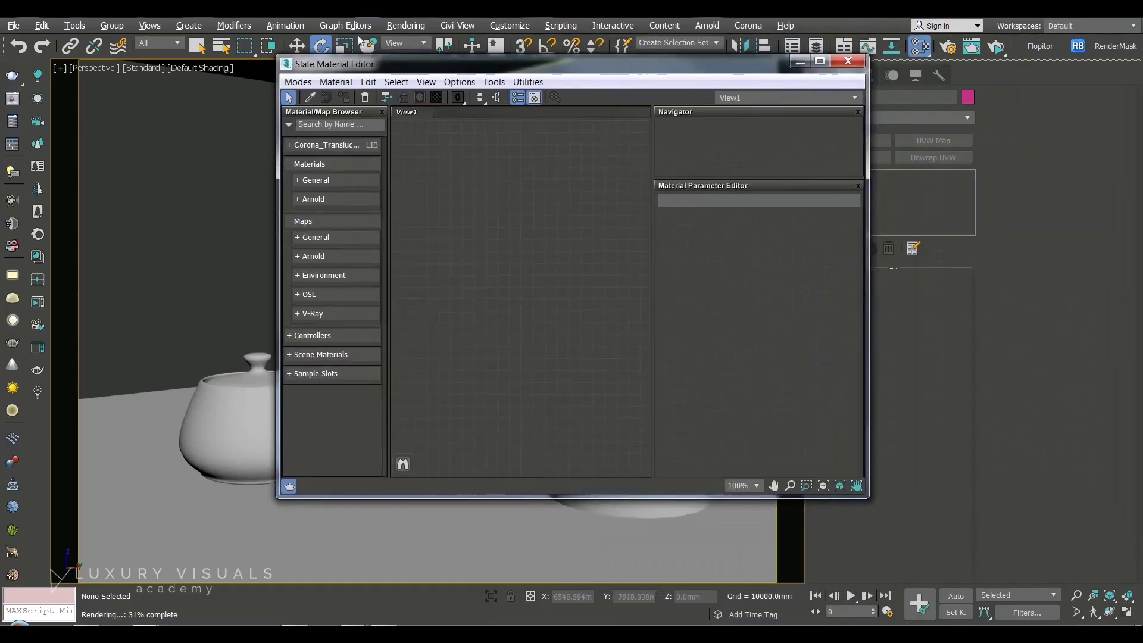
click(297, 82)
click(317, 99)
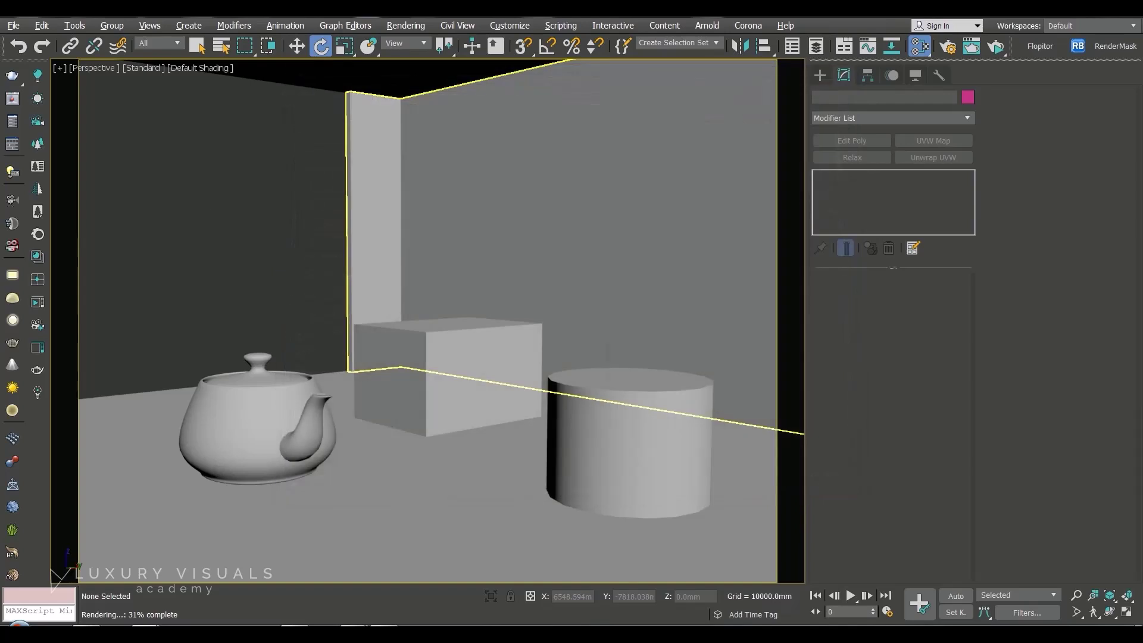
- Change the material in the first sample slot of the second row to a Physical Material
click(631, 141)
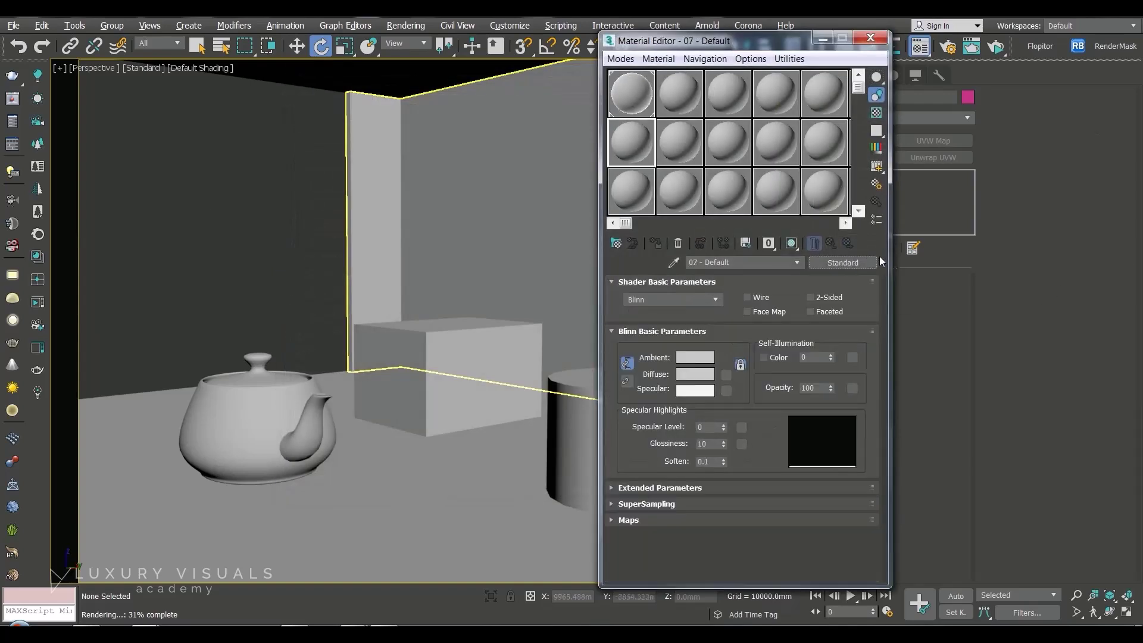
click(842, 262)
click(523, 180)
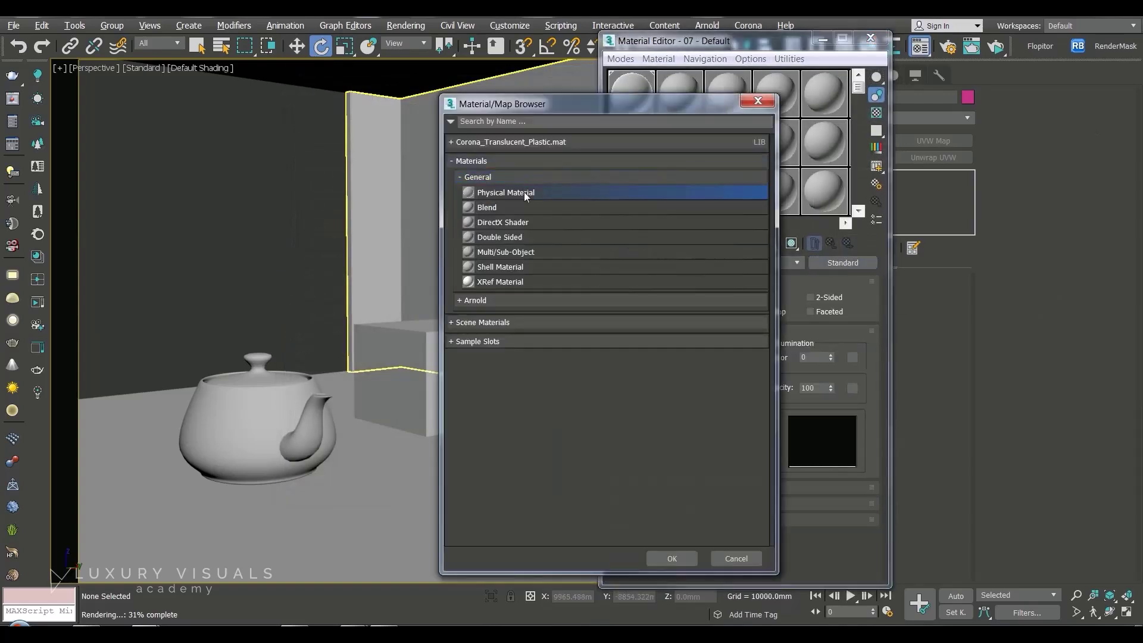
double_click(524, 192)
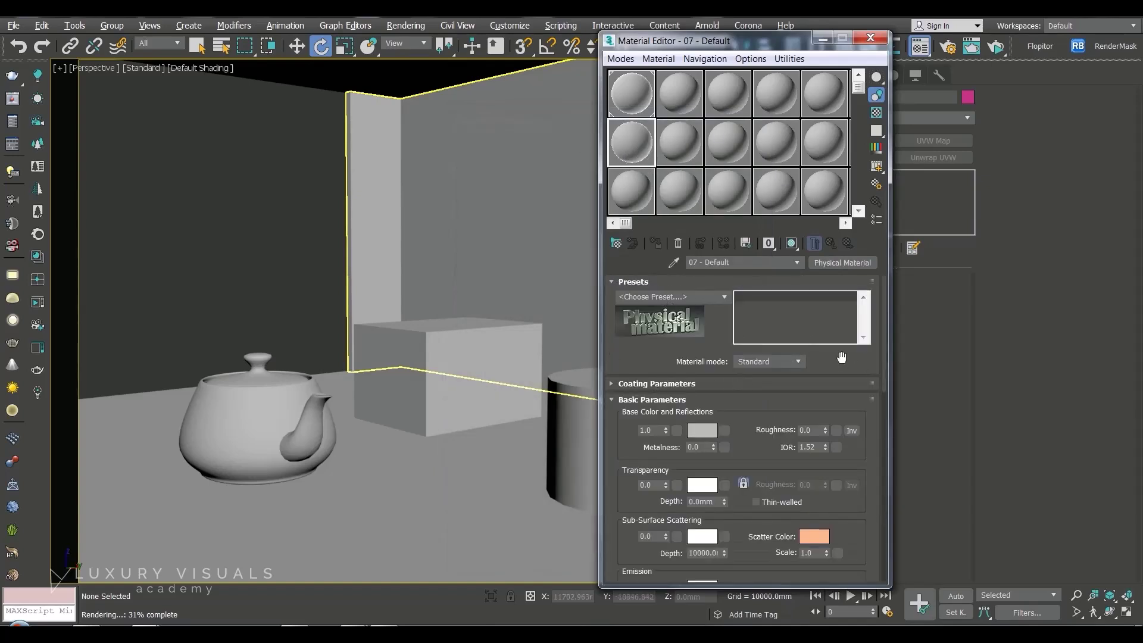
- Open an enlarged preview of the 07 - Default material sample and place it beside the Material Editor
scroll(841, 357, down, 1)
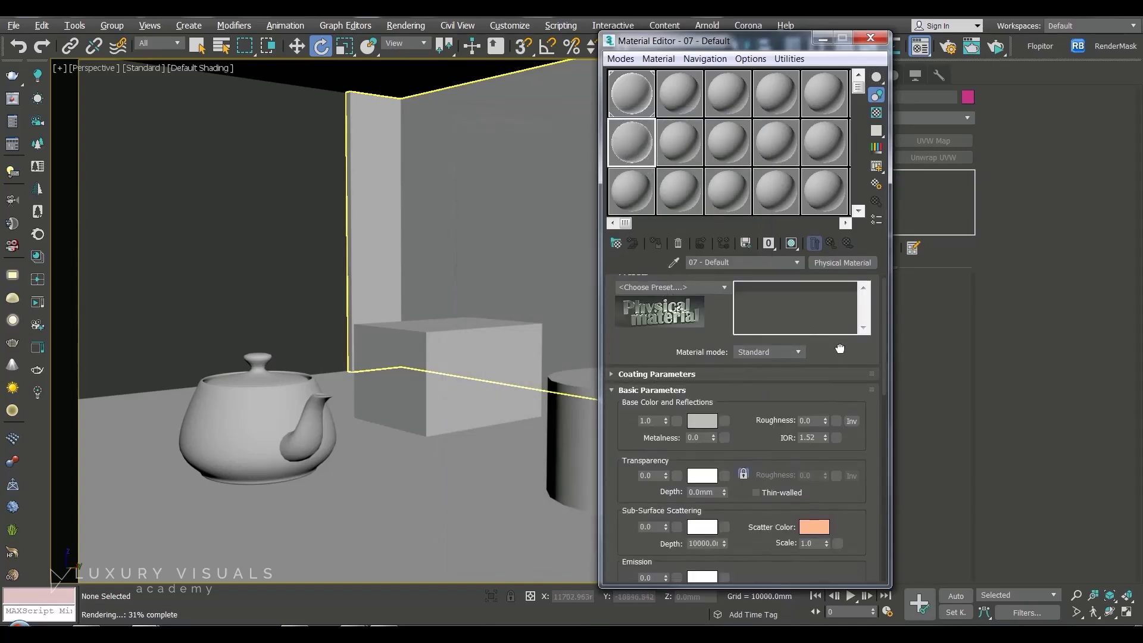
double_click(623, 142)
drag(262, 199, 395, 134)
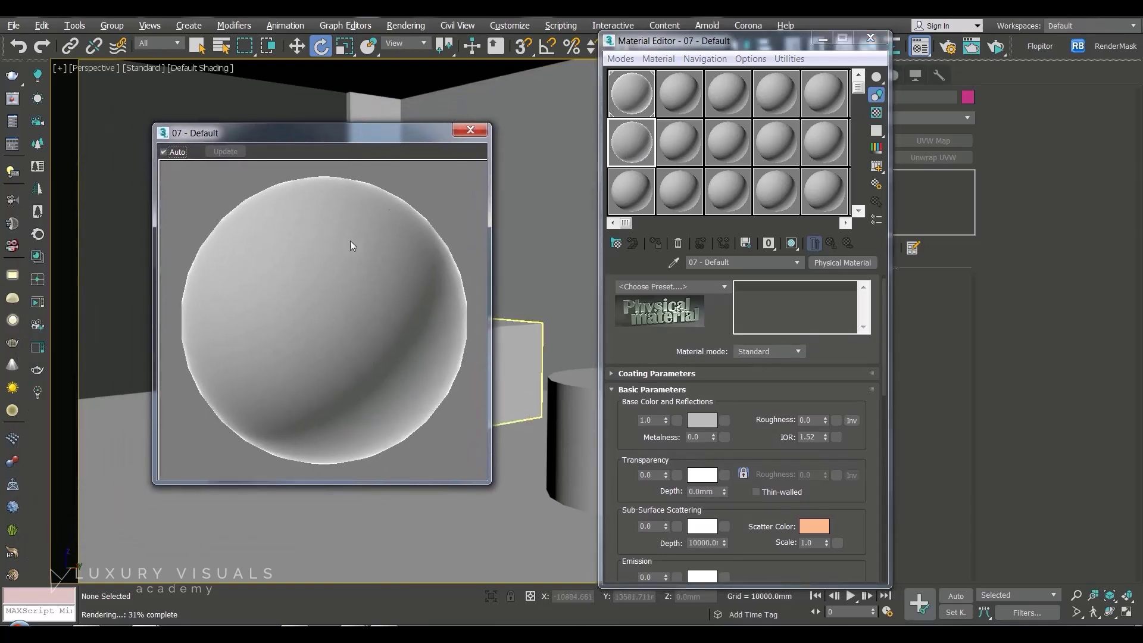
drag(381, 129, 288, 129)
- Assign the 07 - Default material to the box and turn on its shaded display in the viewport
click(512, 369)
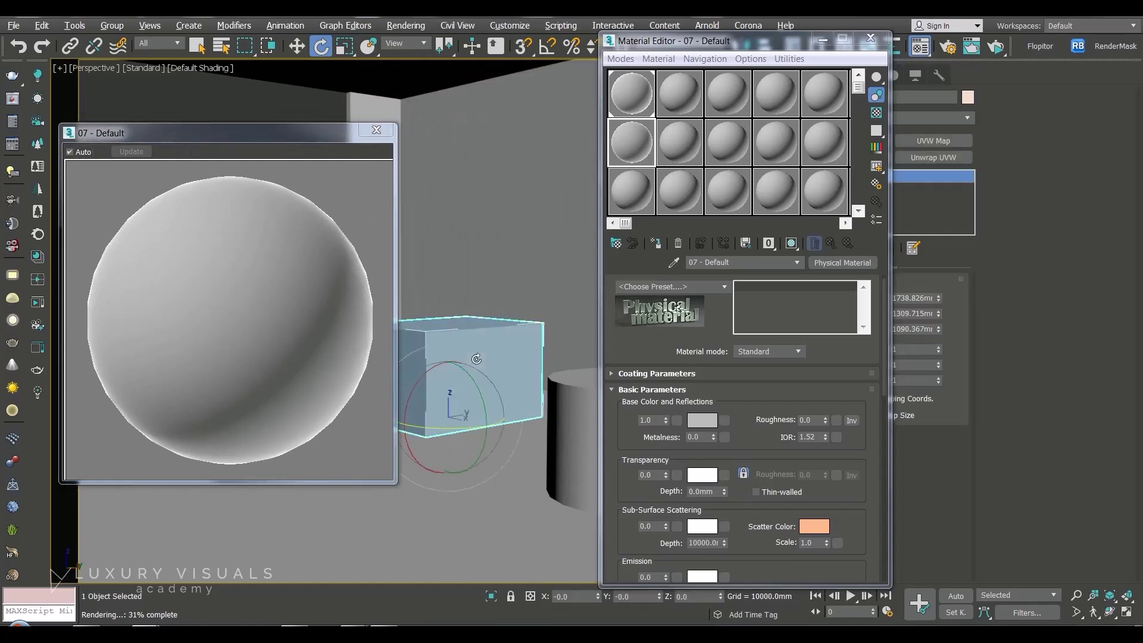
click(659, 247)
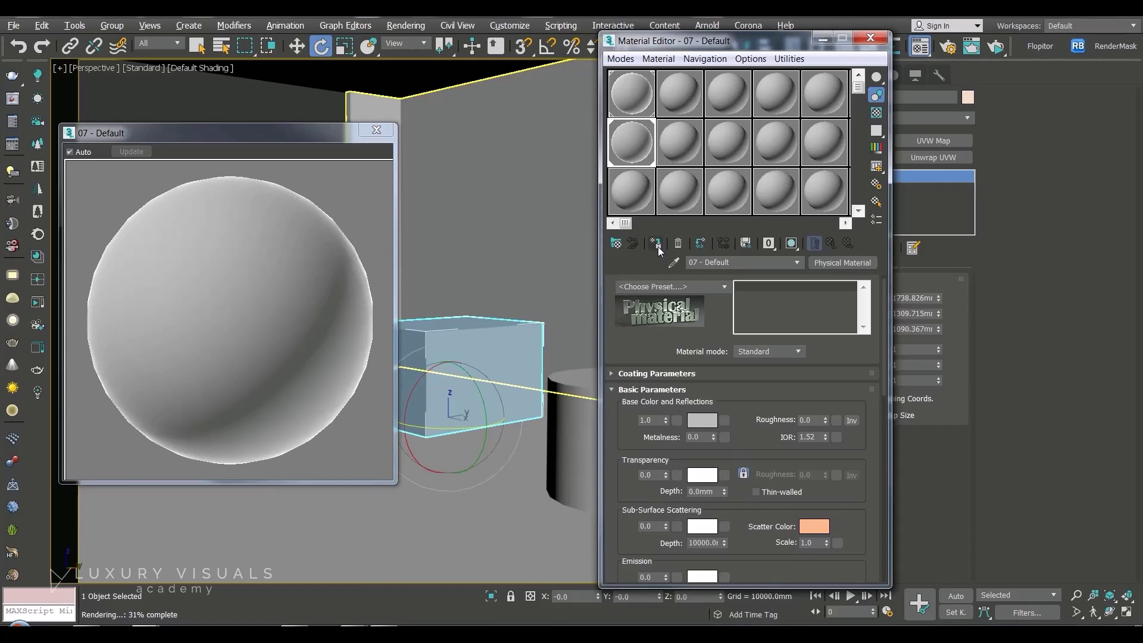
click(790, 244)
- Set the 07 - Default material's base color to red (0.5, 0.045, 0.045) and turn on the checkered background for its sample
scroll(700, 348, down, 3)
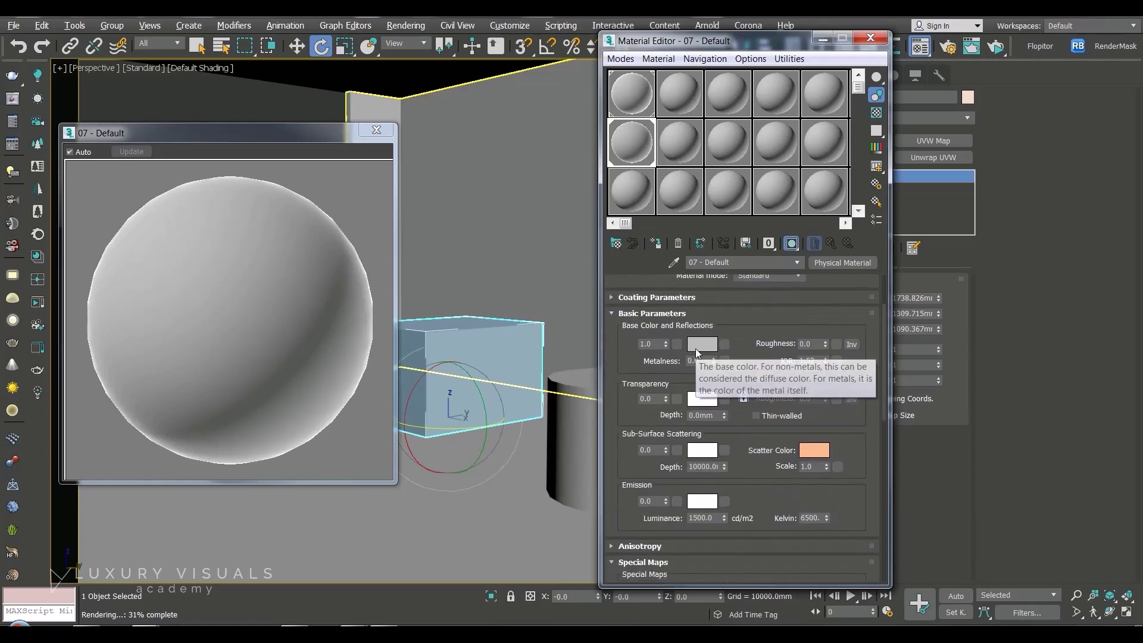
click(699, 348)
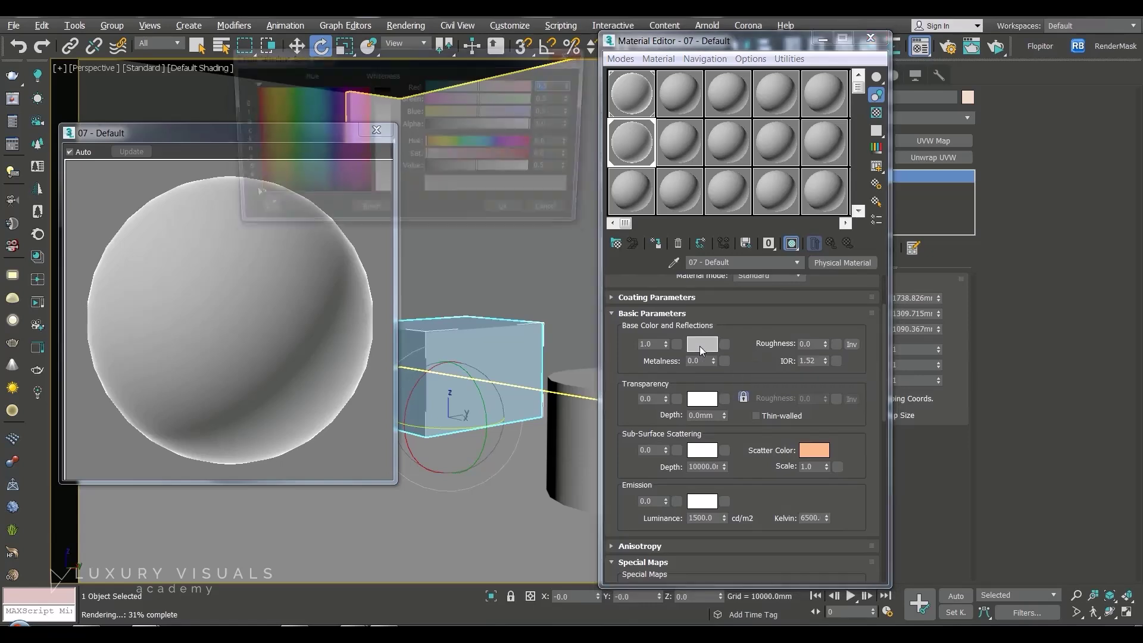
drag(428, 156, 528, 156)
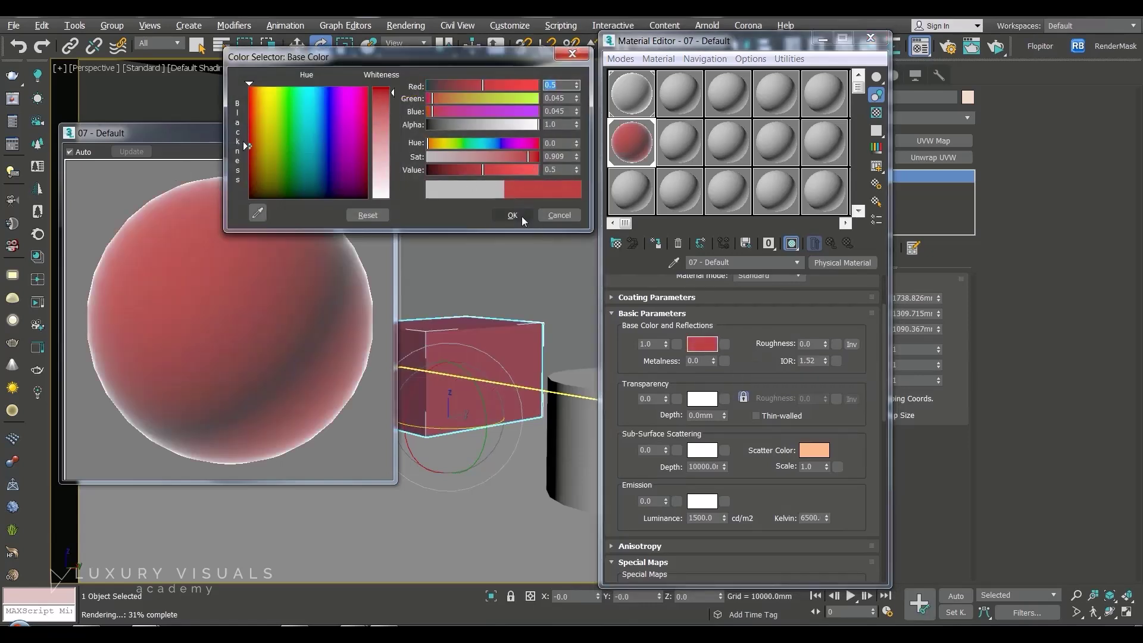
click(522, 216)
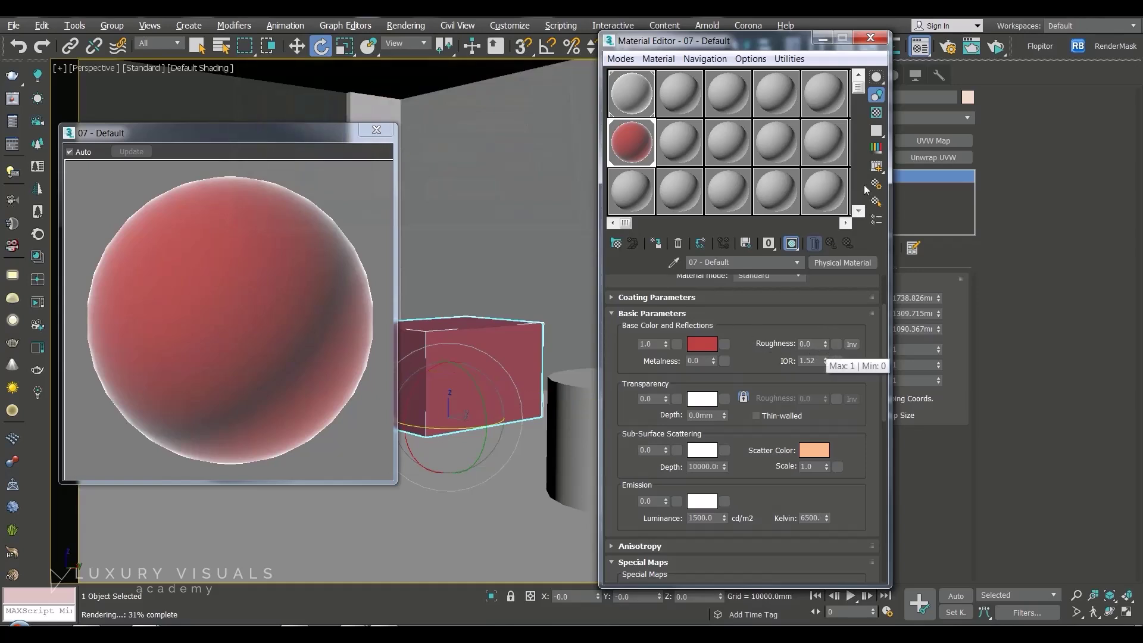
click(877, 114)
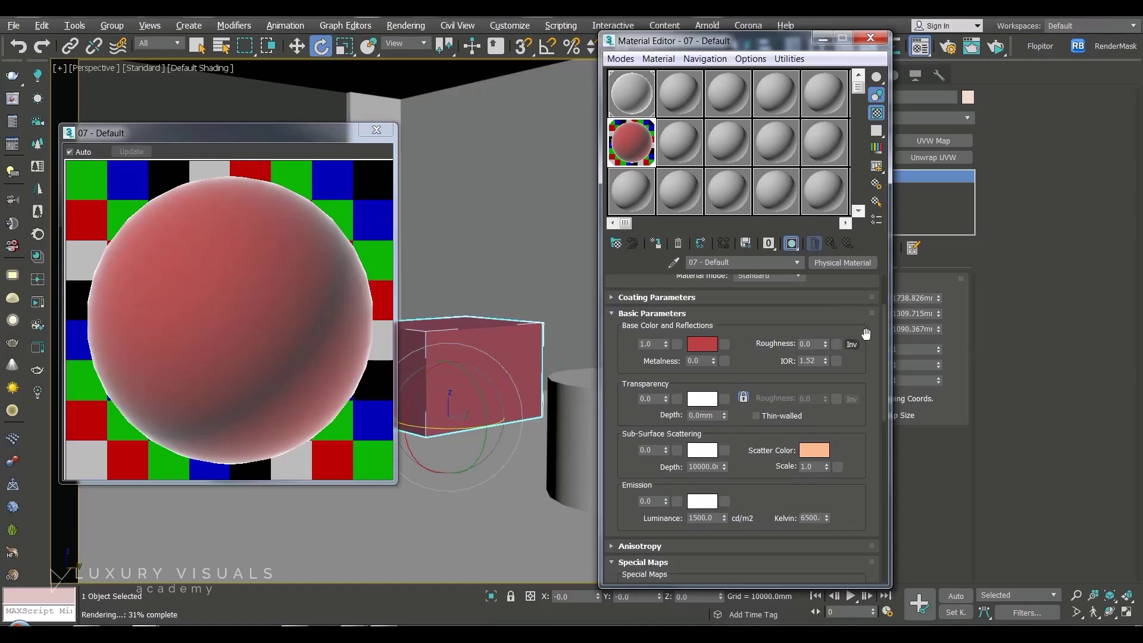
- Load the Concrete.Precast Structural Concrete.Smooth.bump image as the material's base color map and display it on the box
click(726, 345)
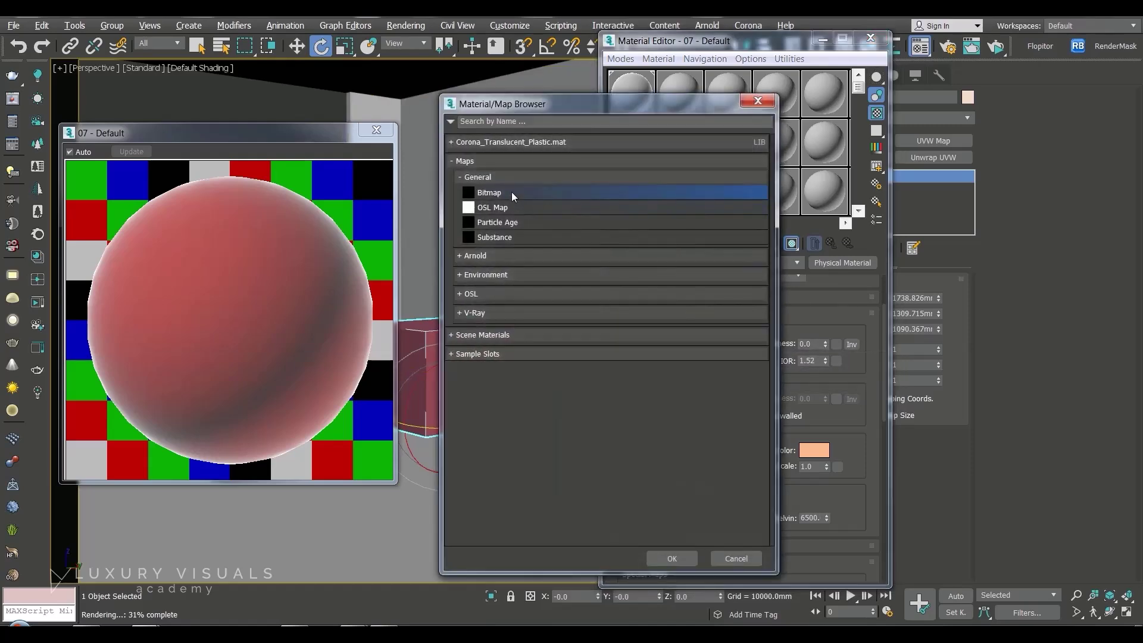
double_click(511, 192)
drag(663, 151, 686, 245)
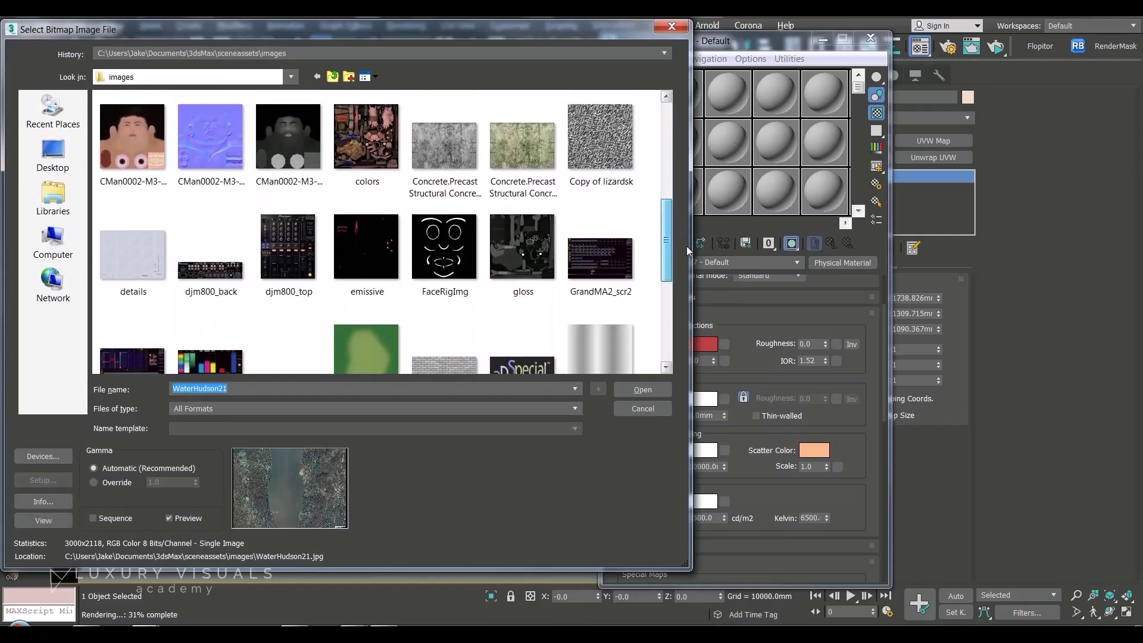
click(459, 158)
double_click(460, 159)
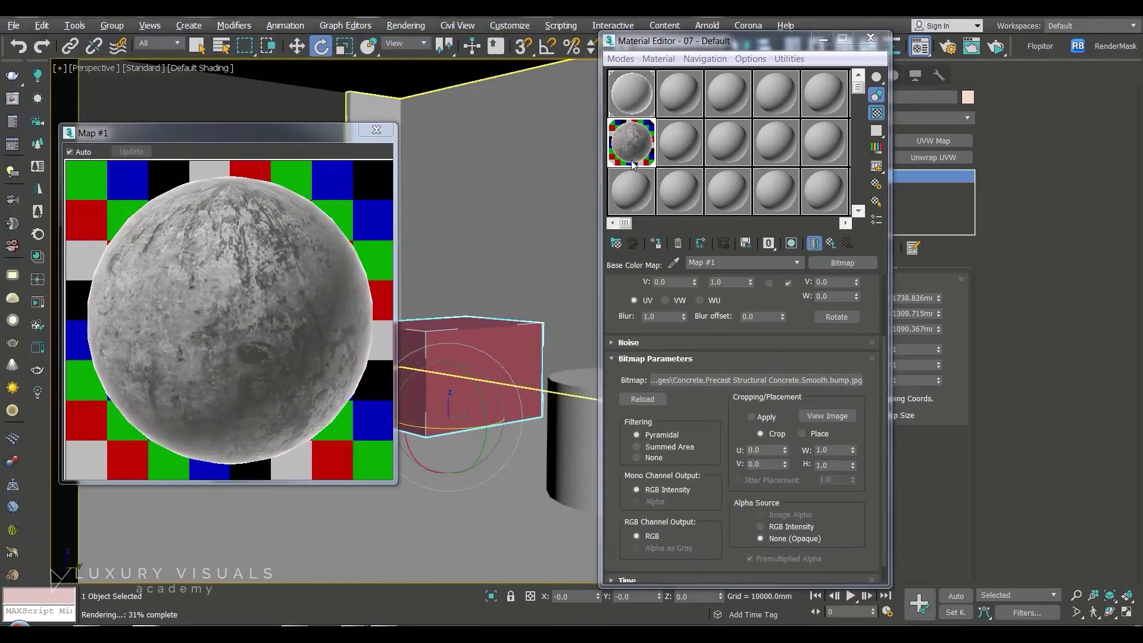
click(656, 244)
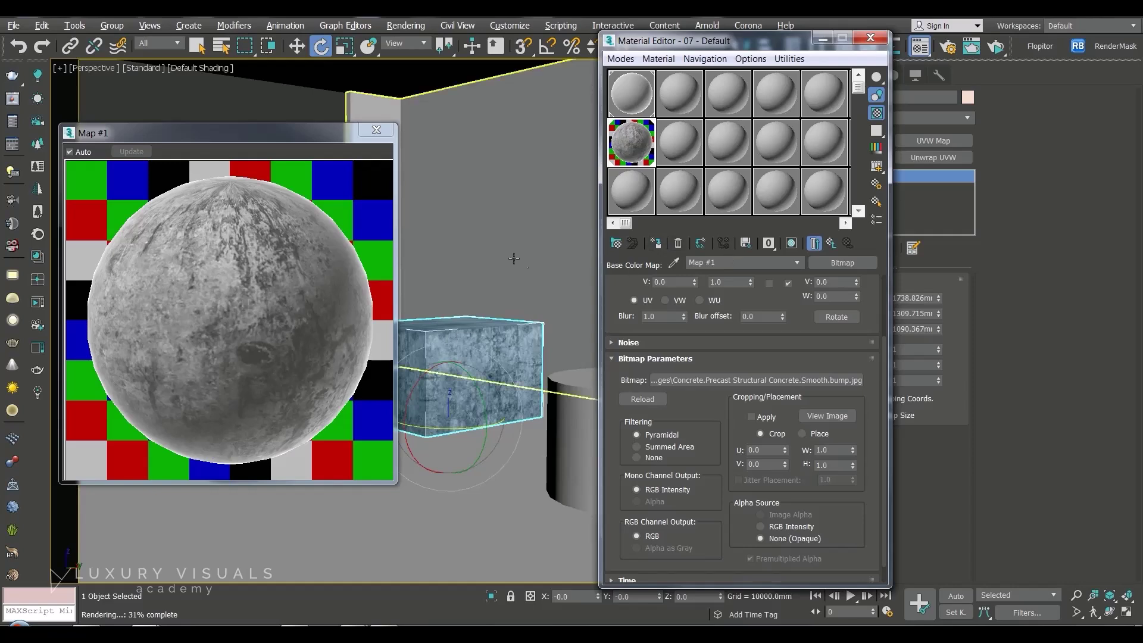
click(515, 472)
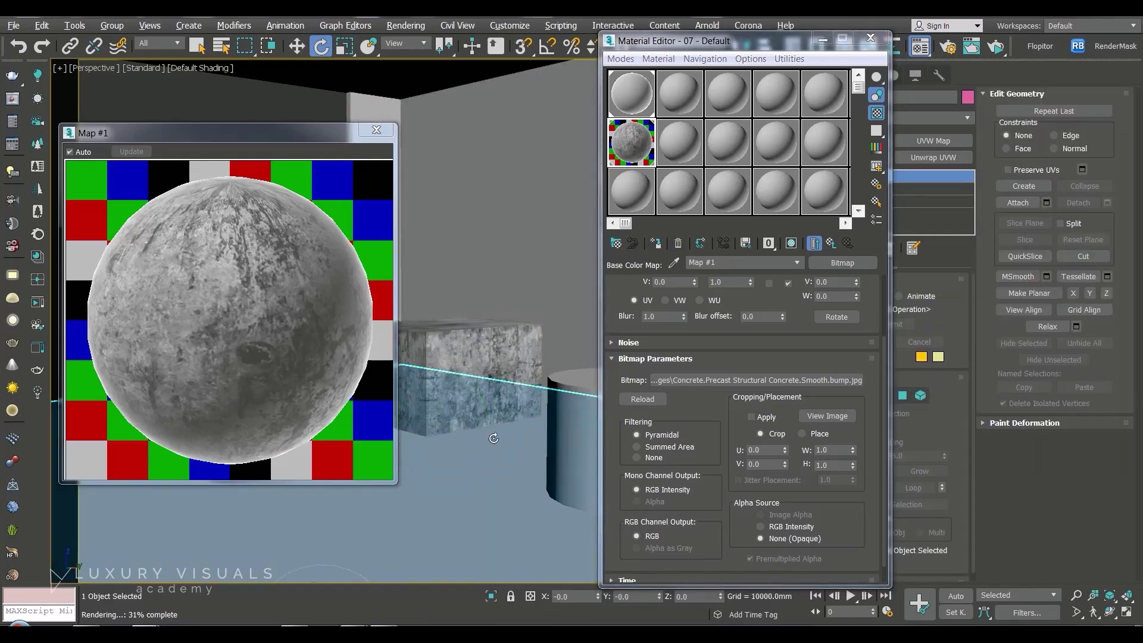
click(479, 346)
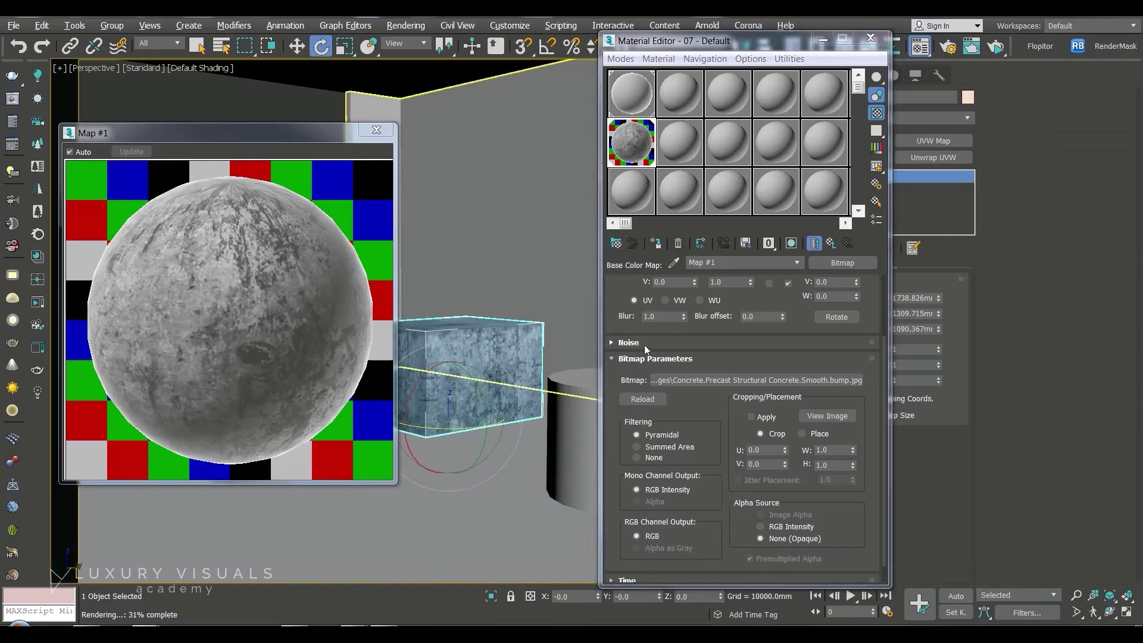
- Load the Concrete.Precast Structural Concrete.Smooth.bump image as the material's Bump Map under Special Maps
click(831, 244)
drag(764, 374, 759, 169)
click(796, 399)
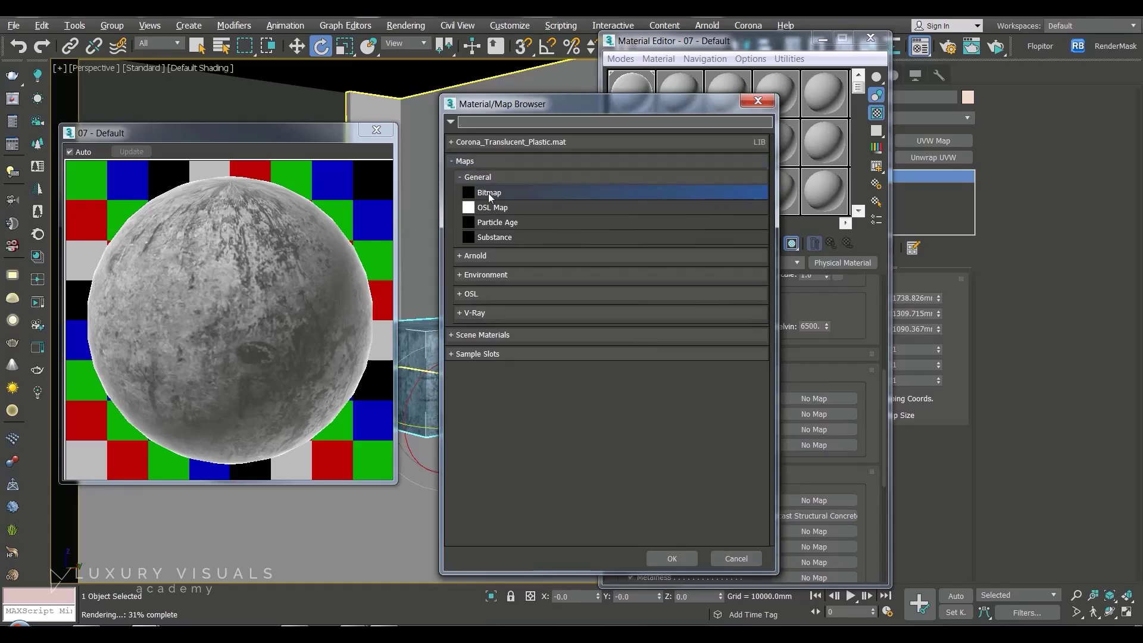
double_click(488, 193)
drag(666, 156, 684, 235)
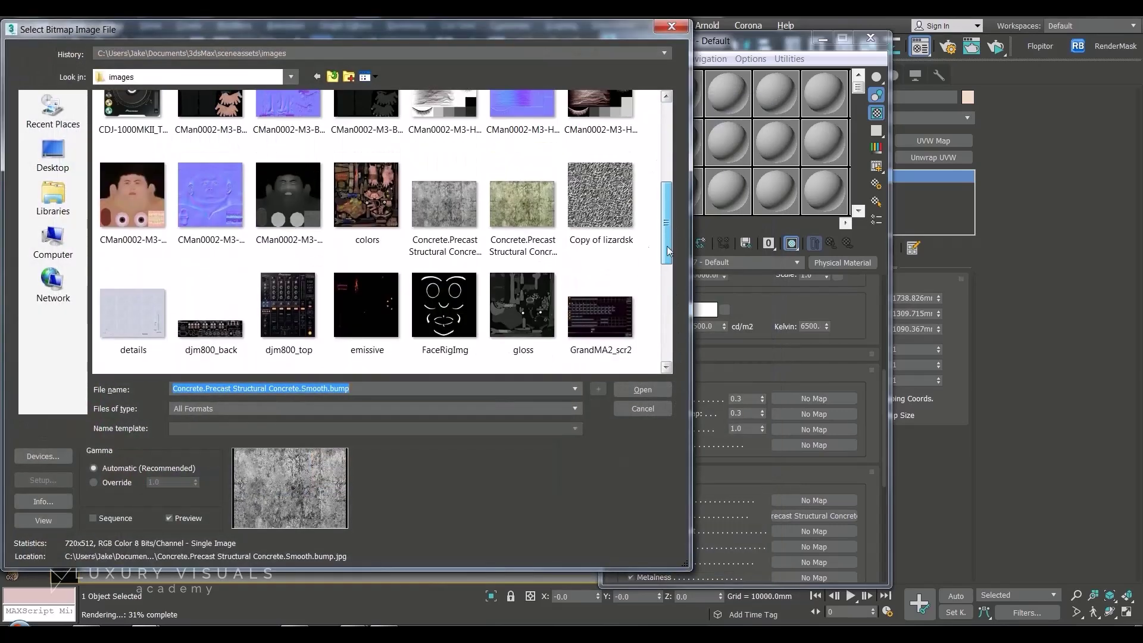
click(463, 192)
double_click(463, 193)
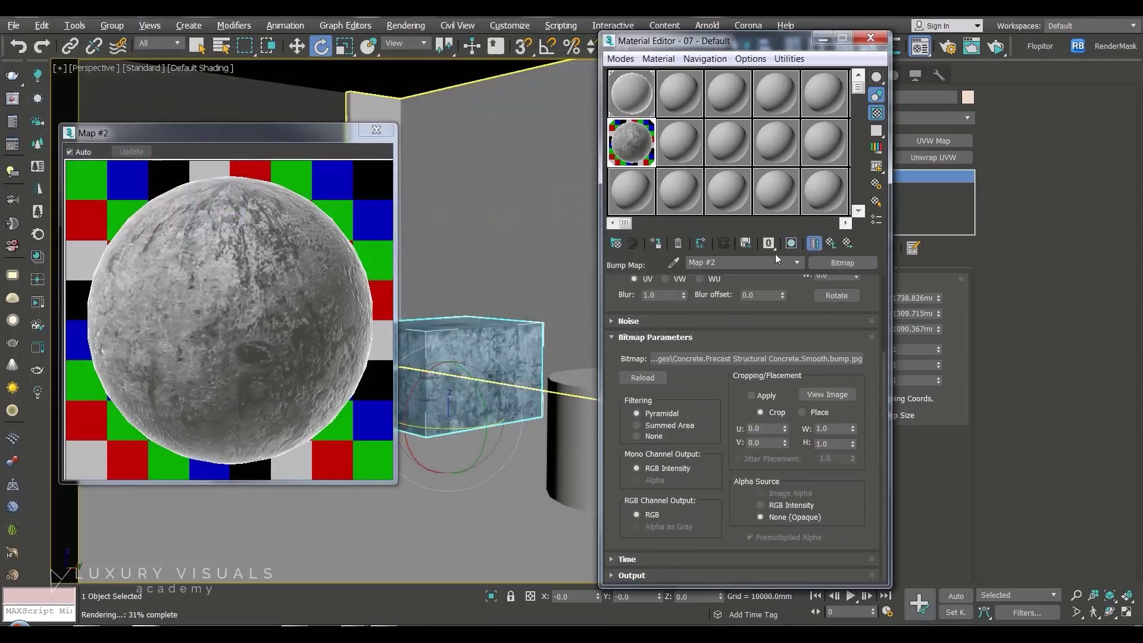
- Try a Bump Map amount of 0.78 on the concrete material, set it to 0.3, and close the enlarged preview
click(832, 246)
drag(765, 552, 761, 482)
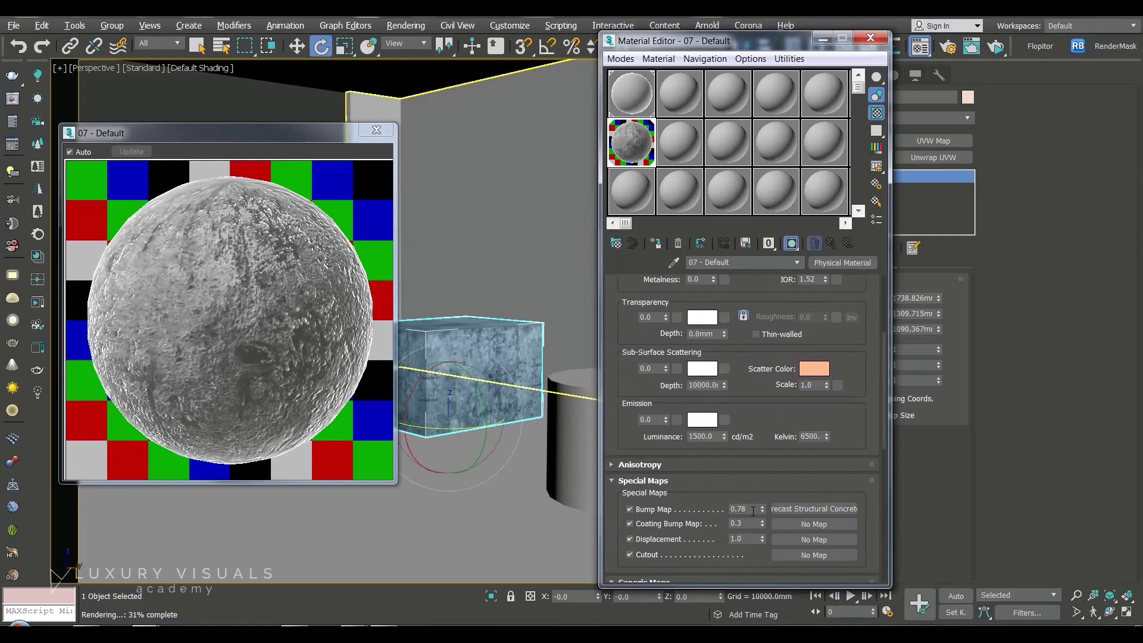
drag(745, 511, 734, 514)
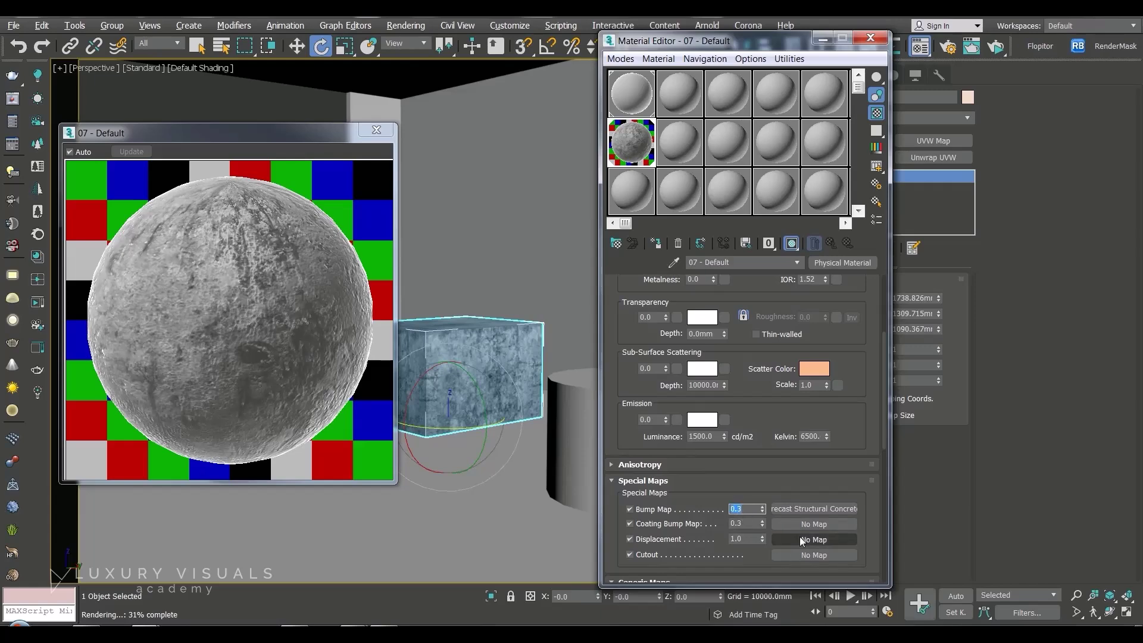
click(366, 626)
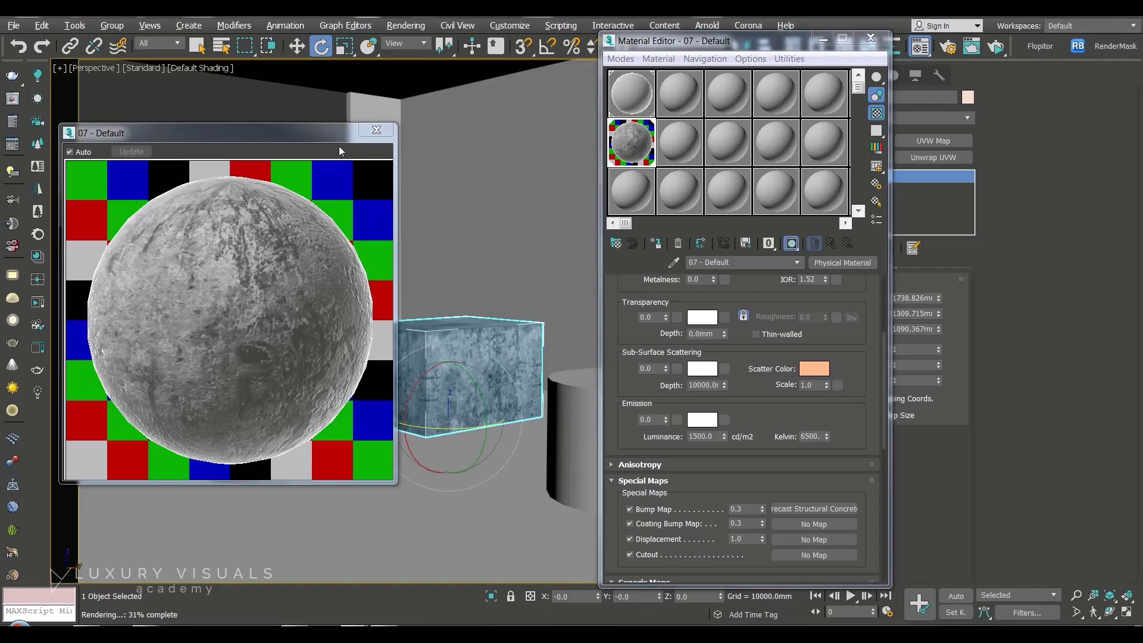
click(386, 131)
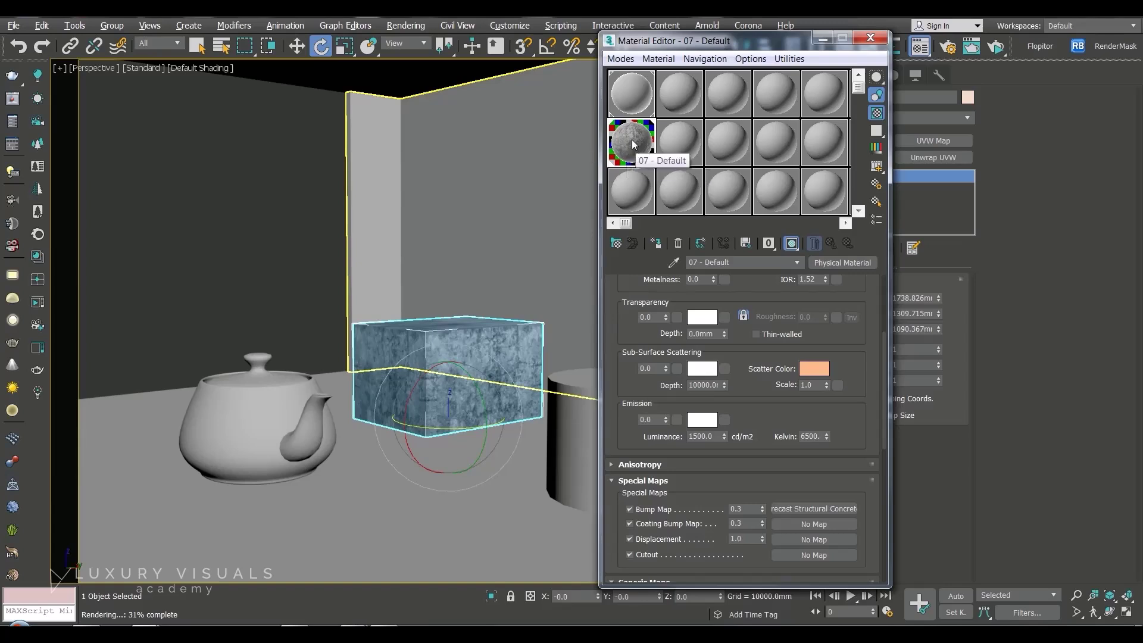
- Copy the concrete material to the adjacent sample slot and rename the copy Concreate 2
click(689, 140)
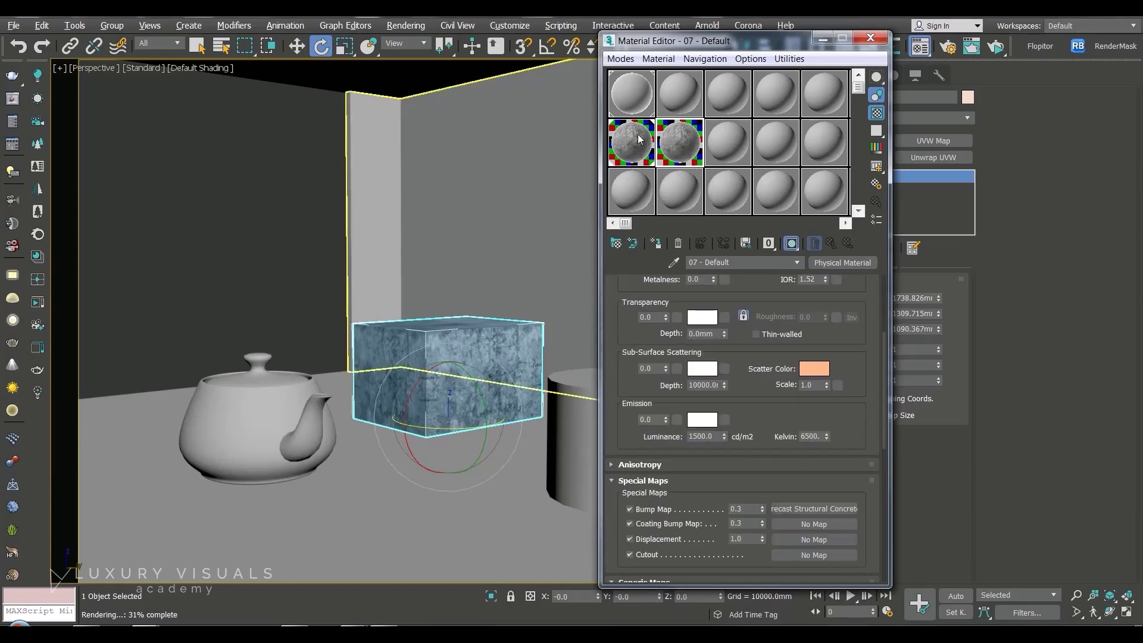
click(748, 262)
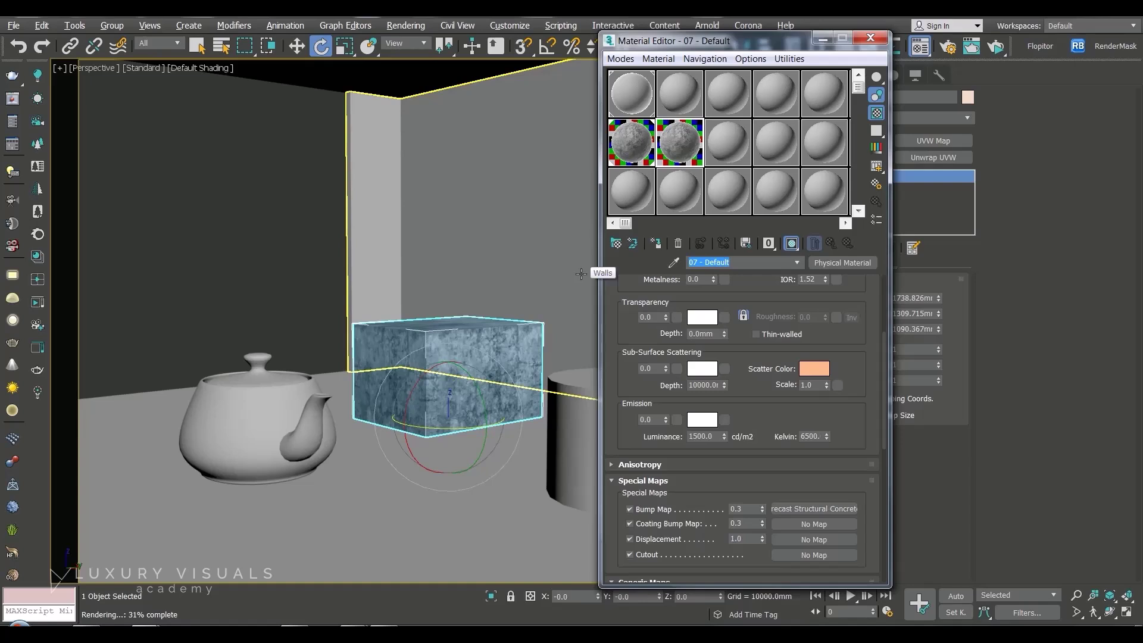
text(Concreate 2)
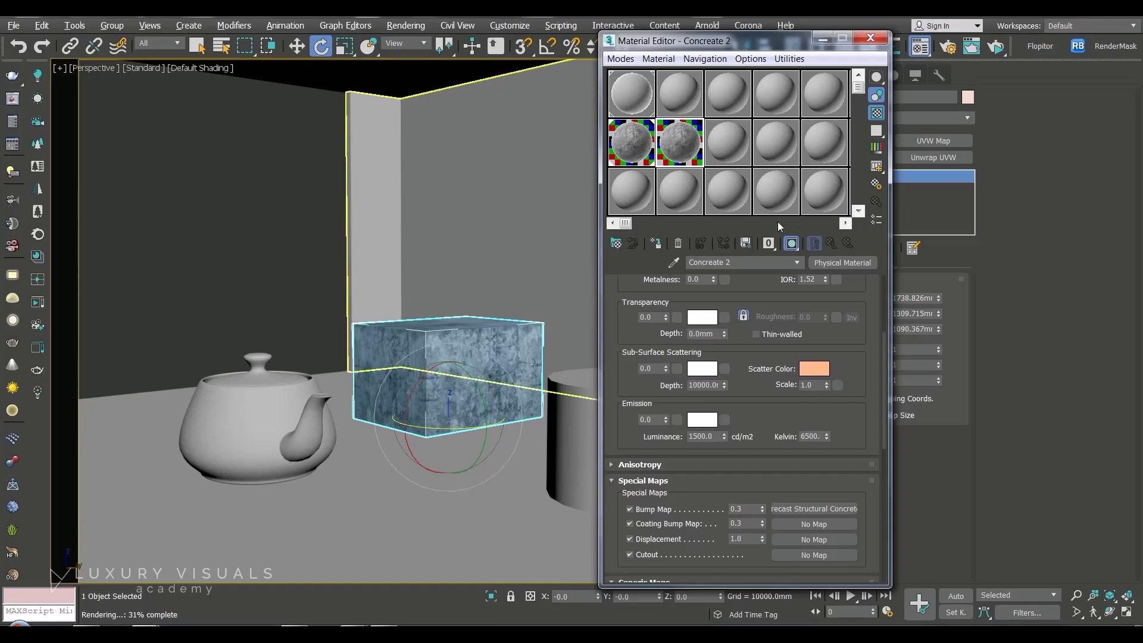
- Change the 13 - Default material in the third row to a Physical Material and assign it to the teapot
click(630, 194)
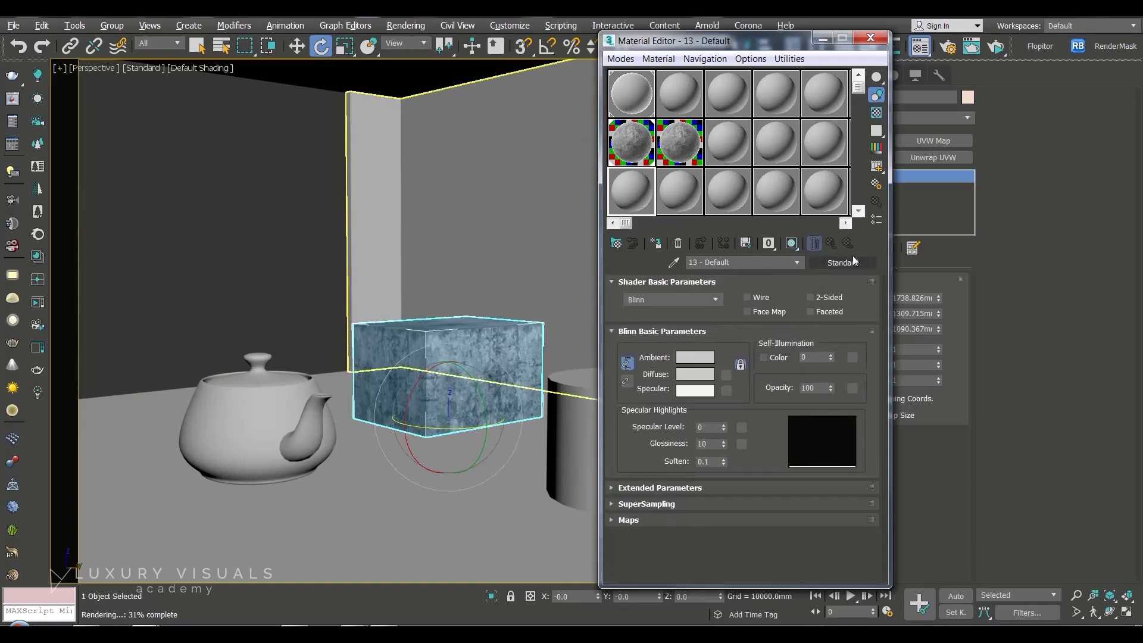
click(842, 263)
double_click(516, 191)
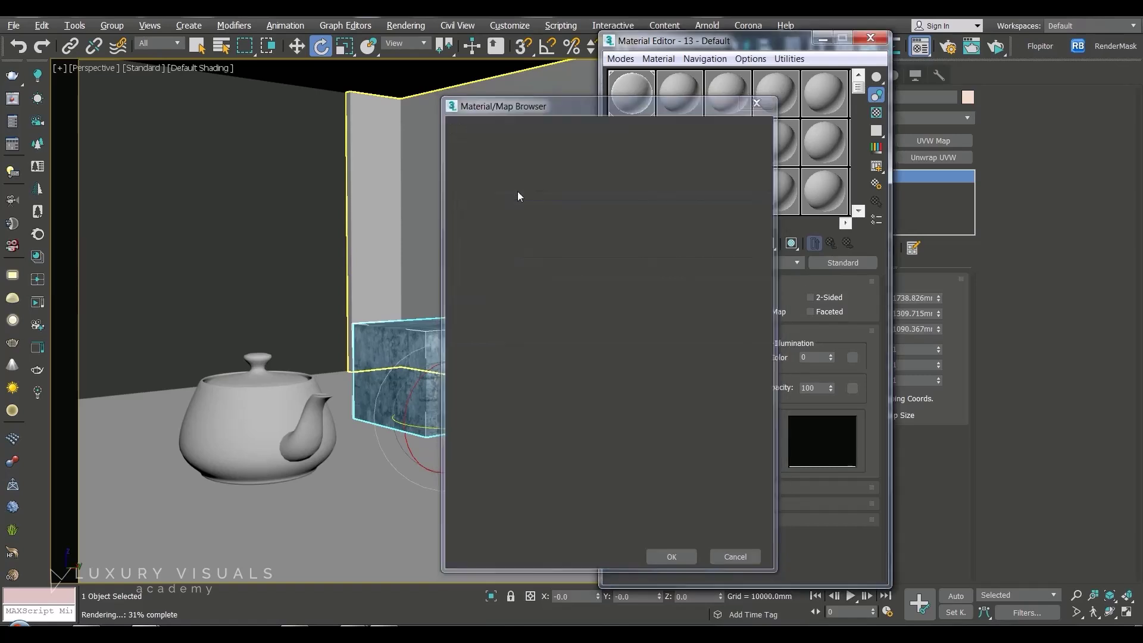
click(239, 404)
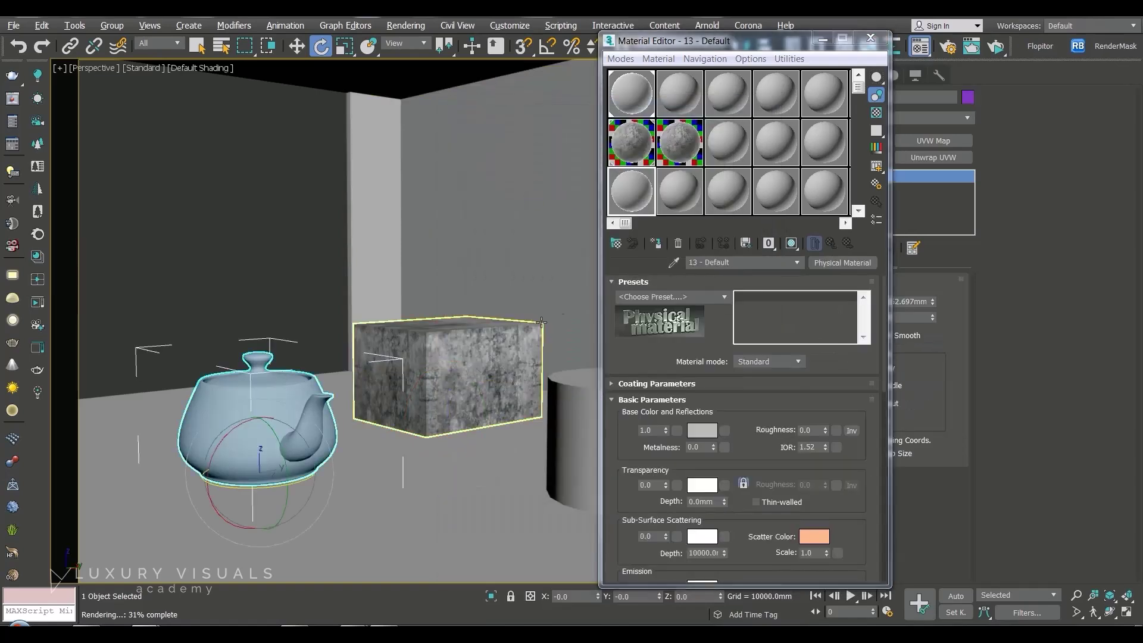
- Try the Glossy Paint and Old Copper presets on the teapot's material
click(724, 293)
click(700, 319)
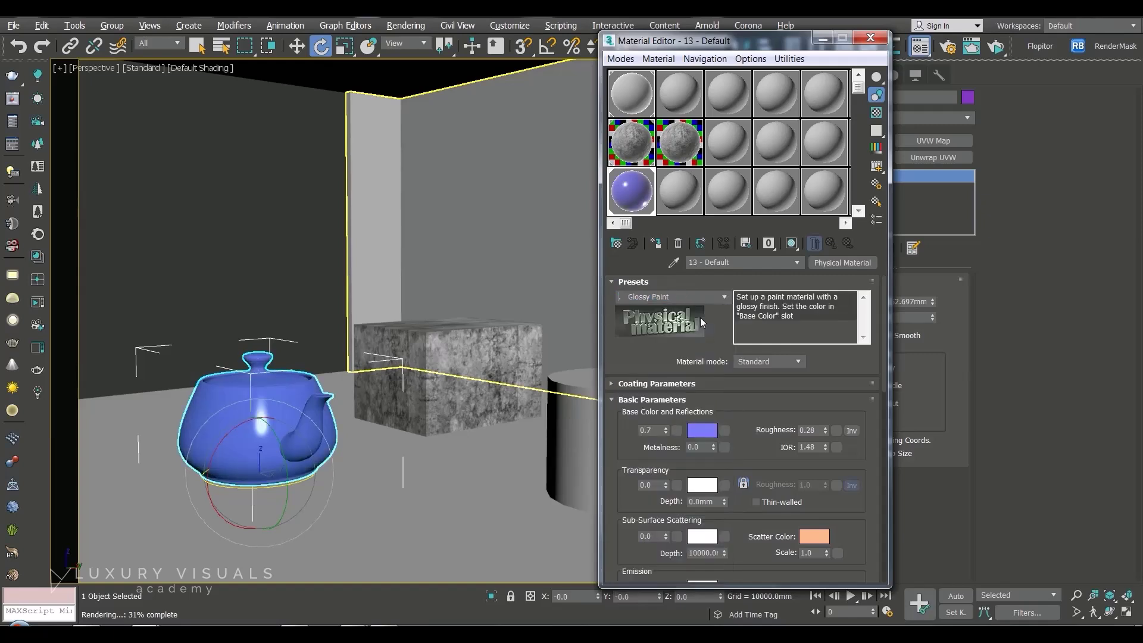
click(726, 298)
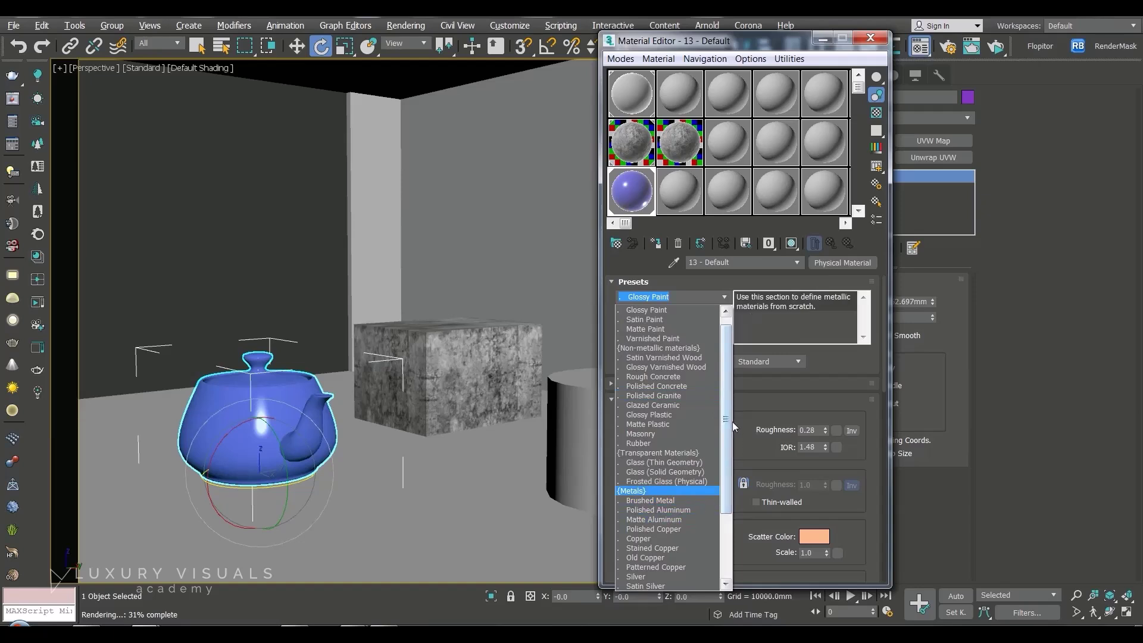
drag(729, 412, 715, 508)
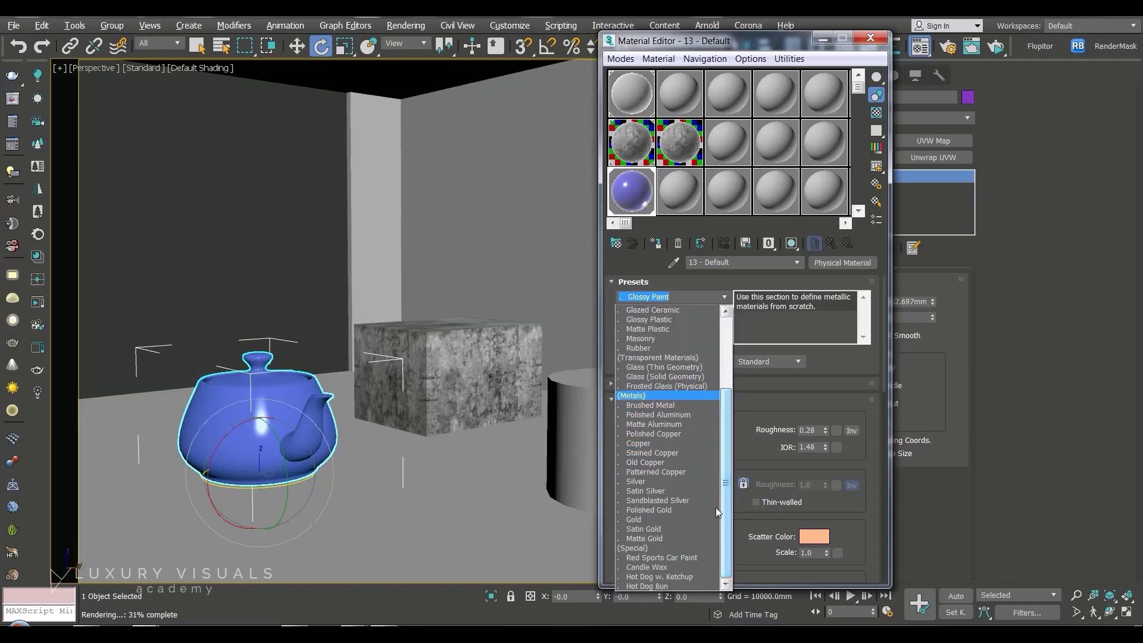
click(655, 462)
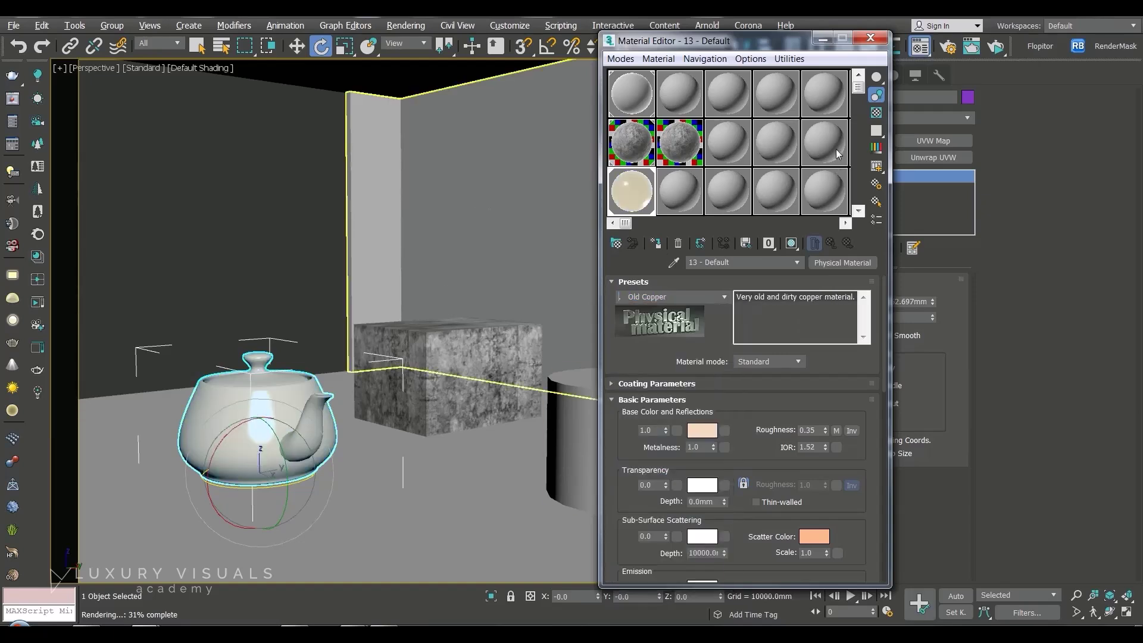
- Apply the Glossy Varnished Wood preset to the teapot's material, check its base color bitmap, and close the Material Editor
click(725, 297)
click(667, 357)
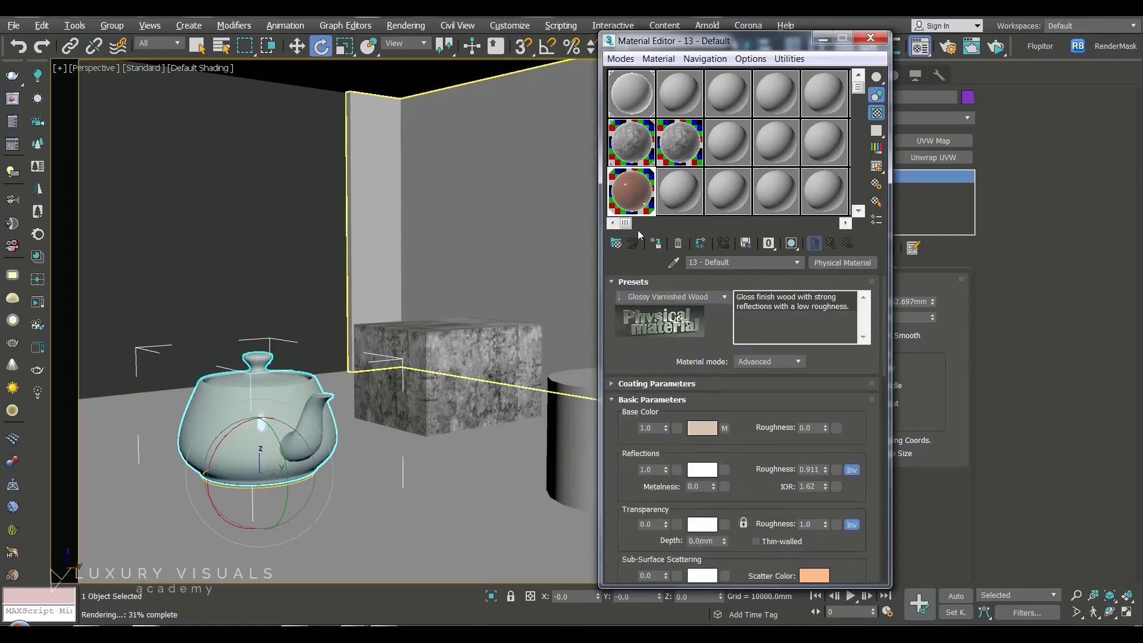
click(724, 428)
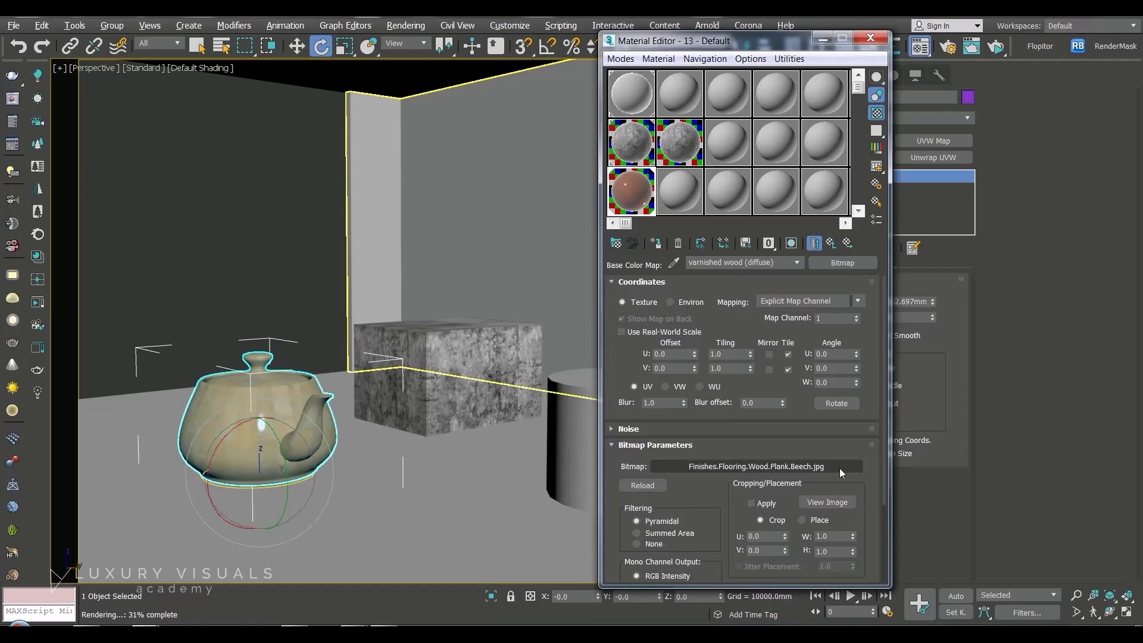
click(831, 243)
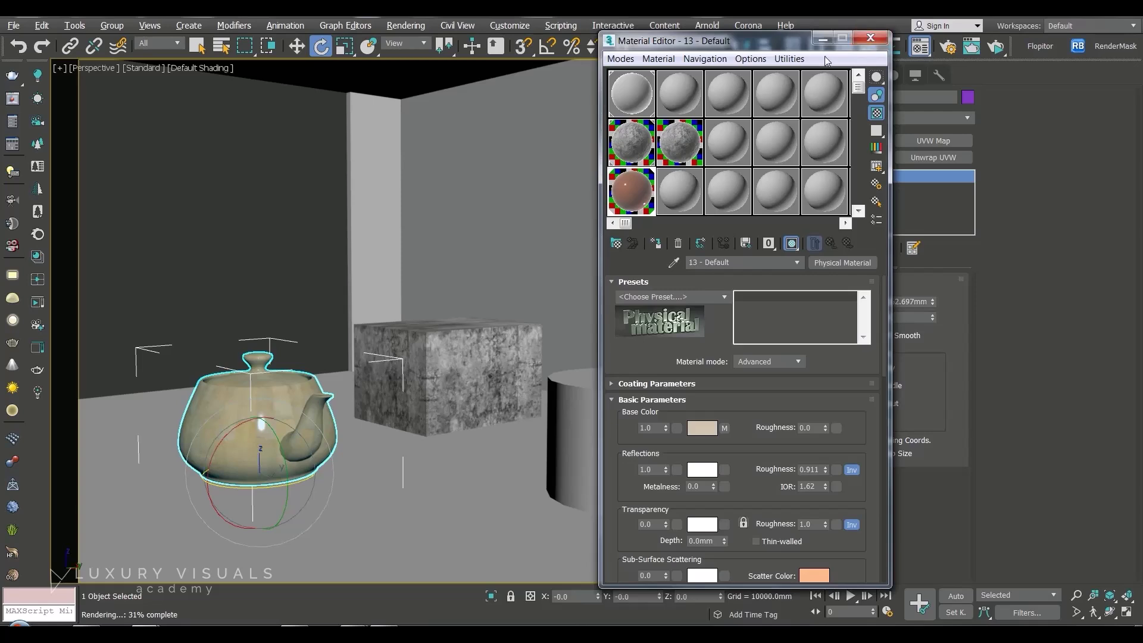
click(870, 40)
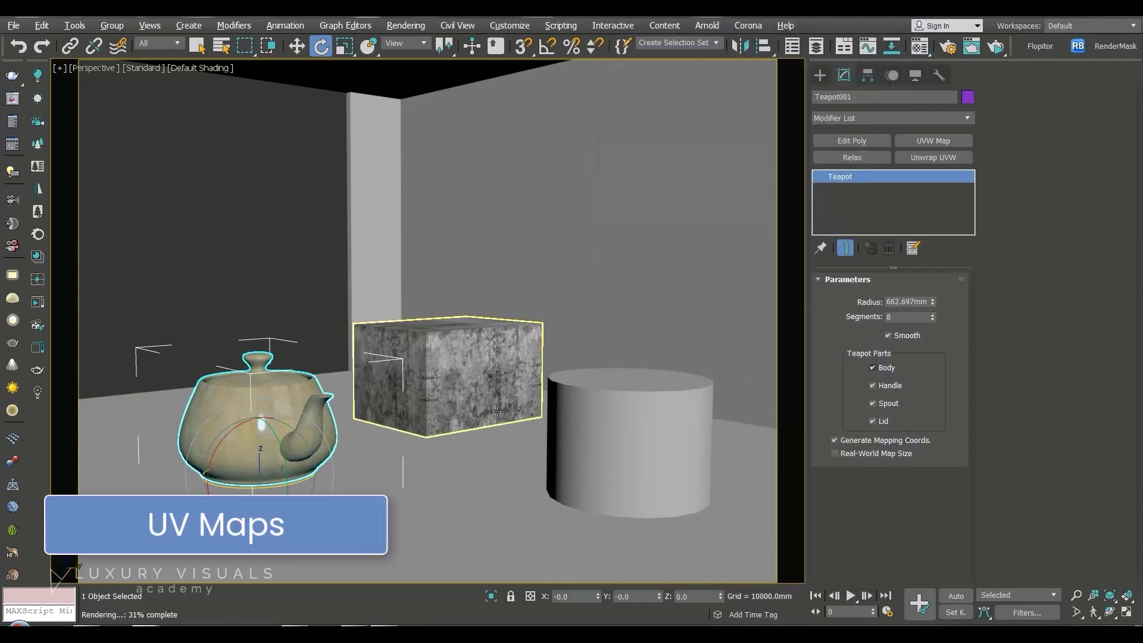
- Isolate the concrete box in the viewport and leave it selected
click(515, 334)
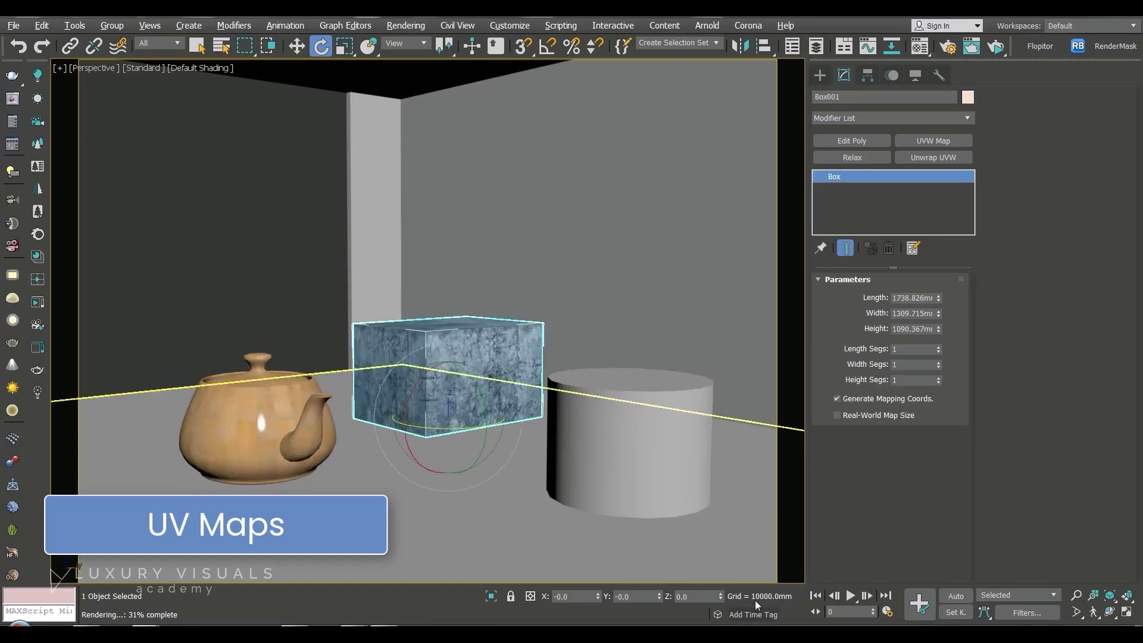
click(493, 596)
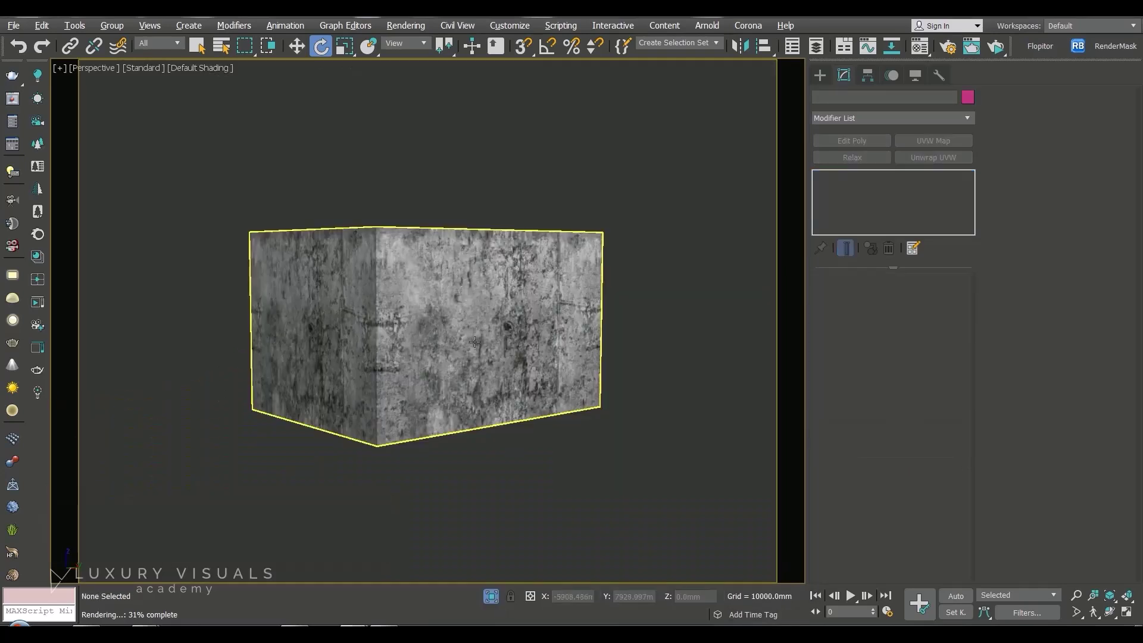
click(690, 293)
click(577, 290)
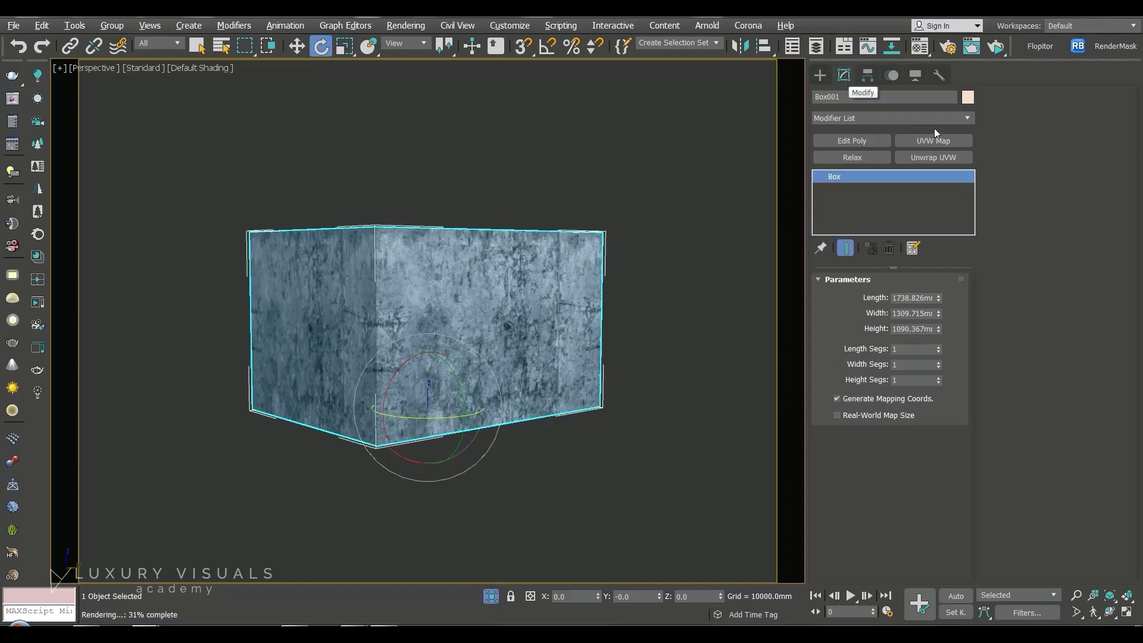
- Add a UVW Map modifier to the concrete box and set its mapping type to Box
click(956, 120)
drag(970, 158, 987, 491)
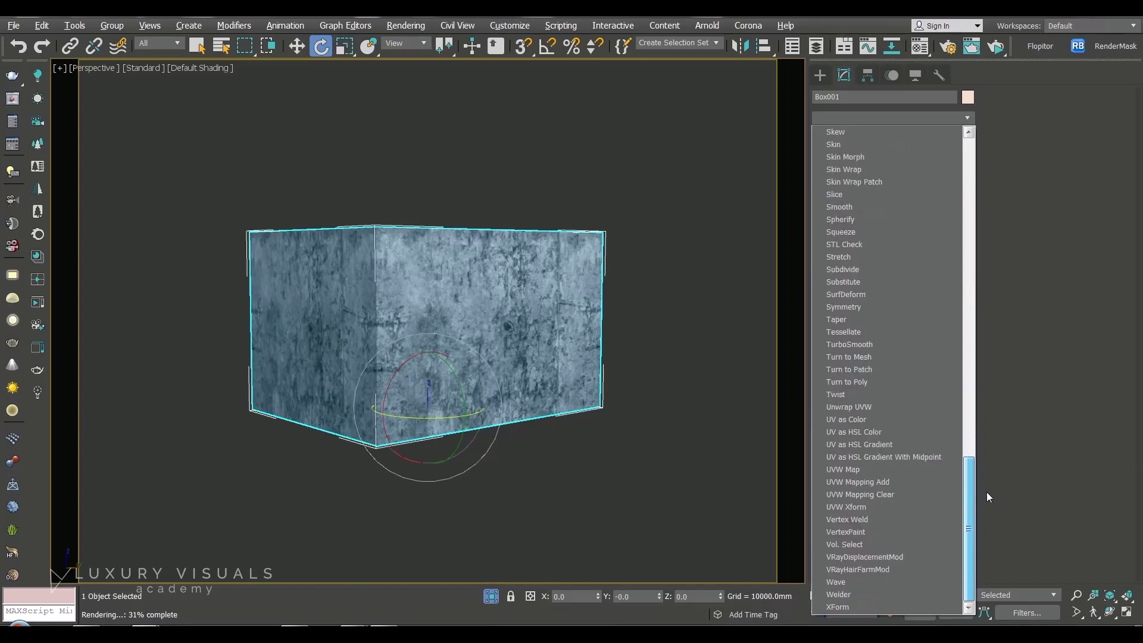
click(873, 469)
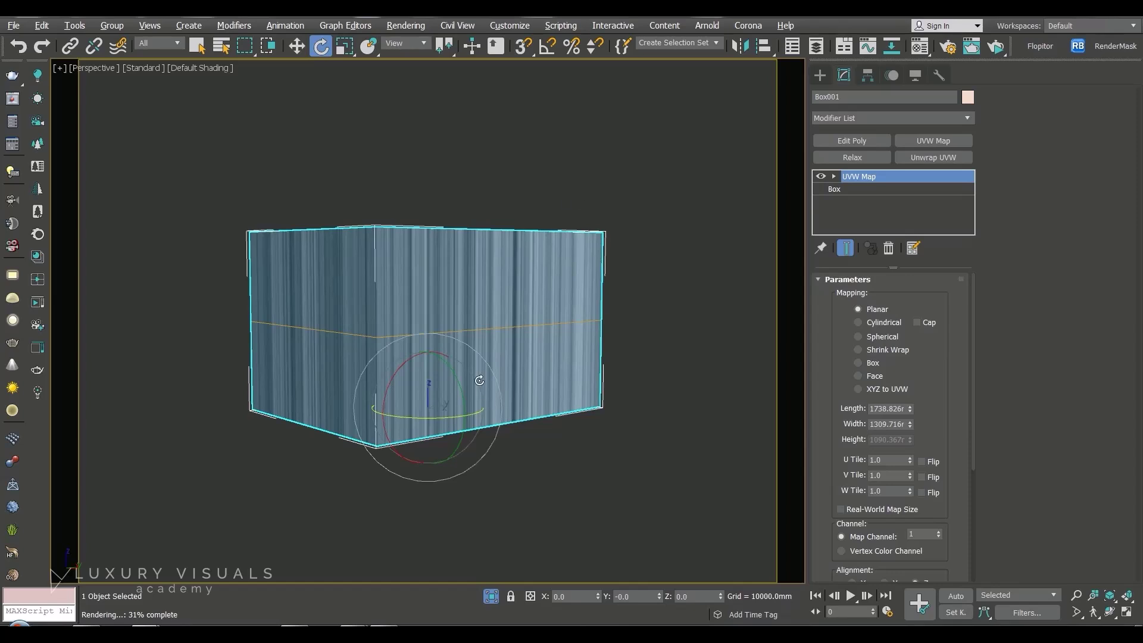
alt+middle_drag(507, 308, 502, 376)
right_click(469, 355)
click(485, 351)
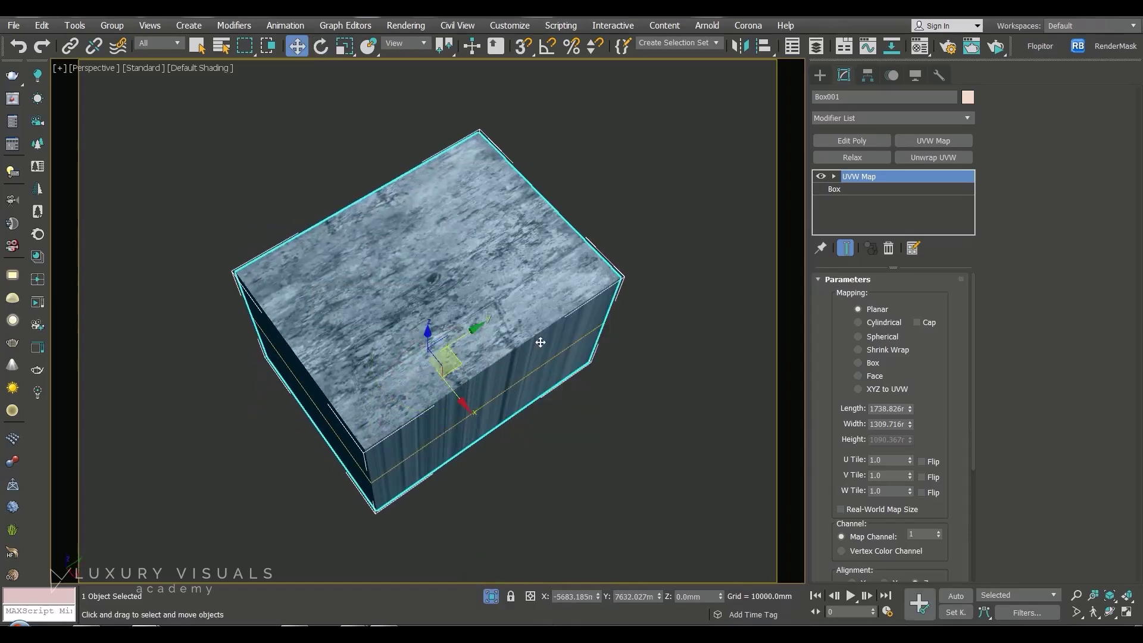
drag(459, 401, 472, 418)
right_click(471, 417)
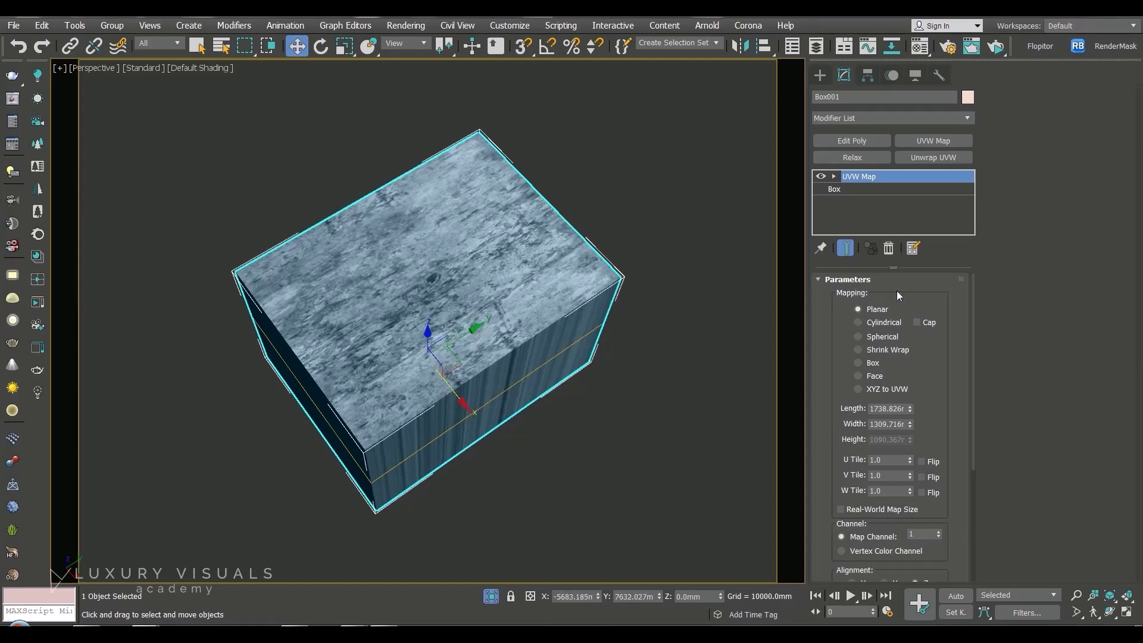
click(858, 363)
alt+middle_drag(585, 386, 611, 327)
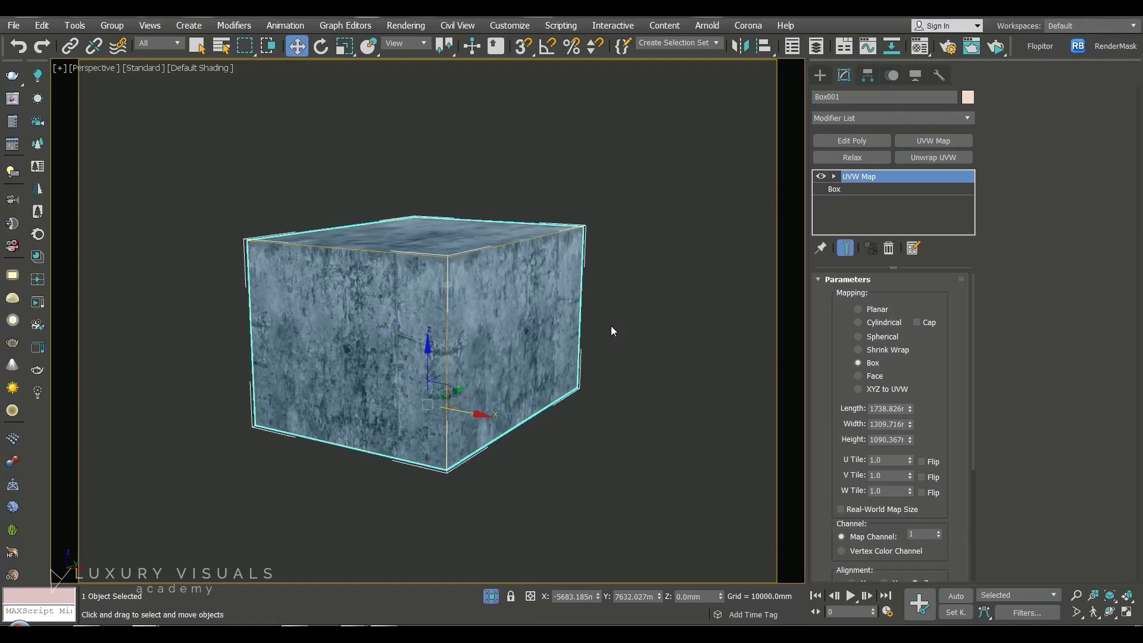
- Try Spherical, Planar and Cylindrical mapping on the concrete box and return to Box mapping
click(878, 337)
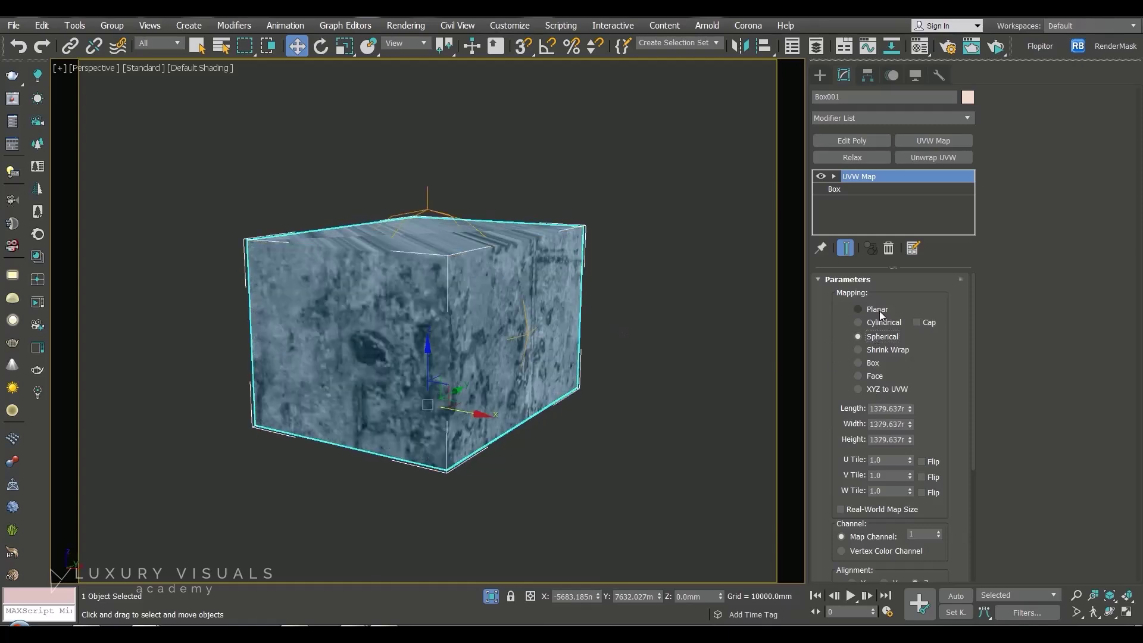
click(878, 310)
click(883, 323)
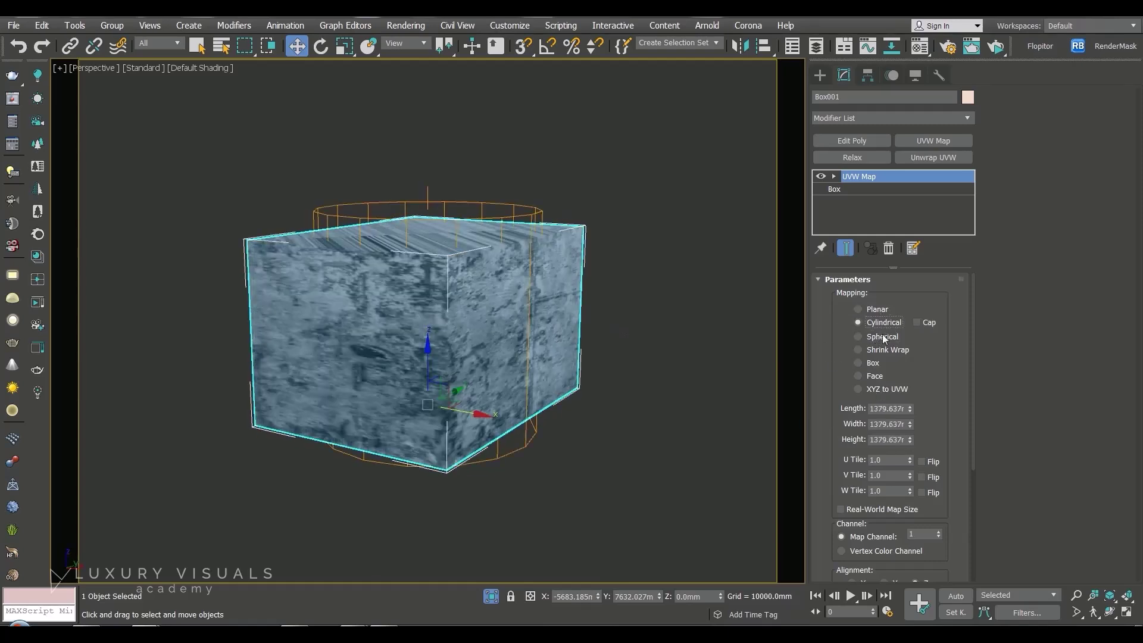
click(871, 363)
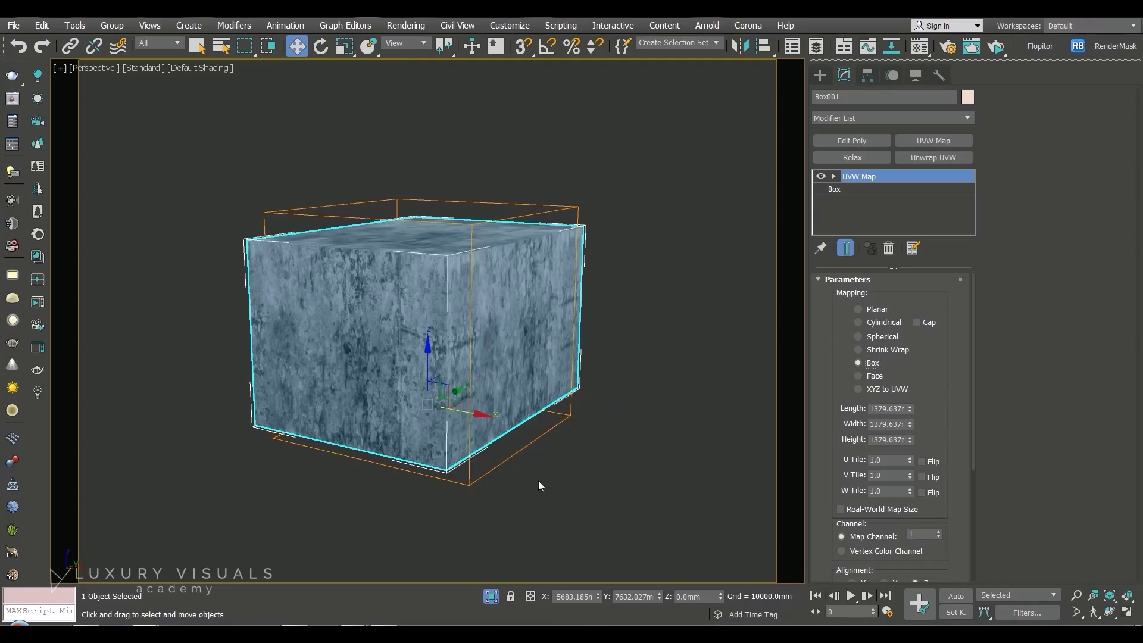
- Set the length, width and height of the box's UVW mapping to 1000 mm each
alt+middle_drag(584, 367, 573, 366)
drag(938, 408, 933, 345)
double_click(887, 346)
text(1000)
key(Tab)
text(1000)
key(Tab)
text(1)
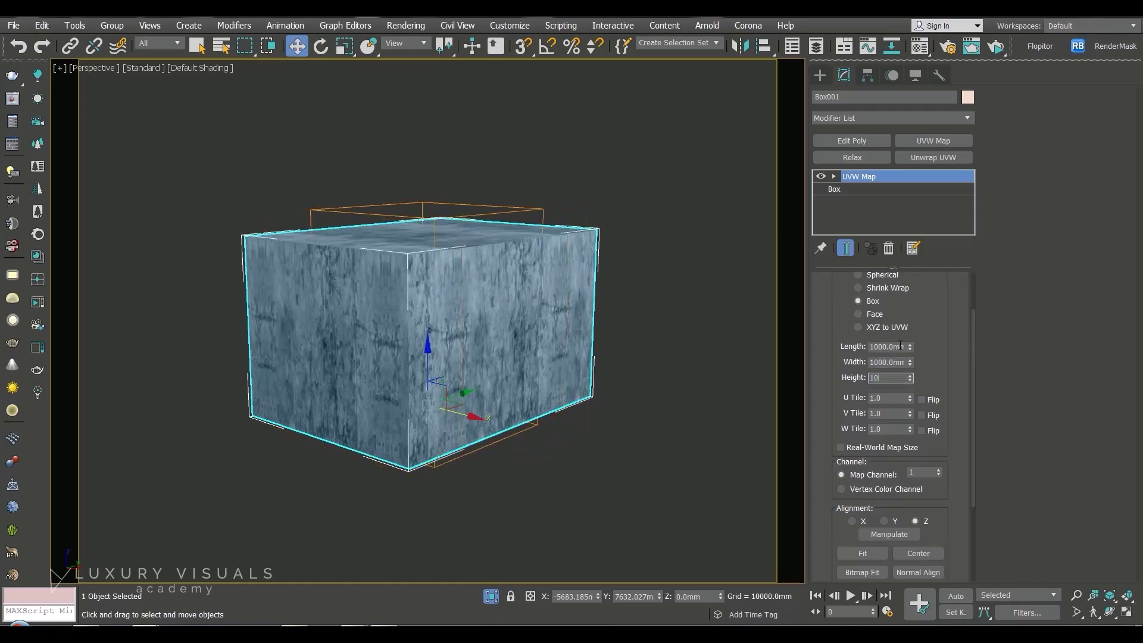
text(000)
key(Return)
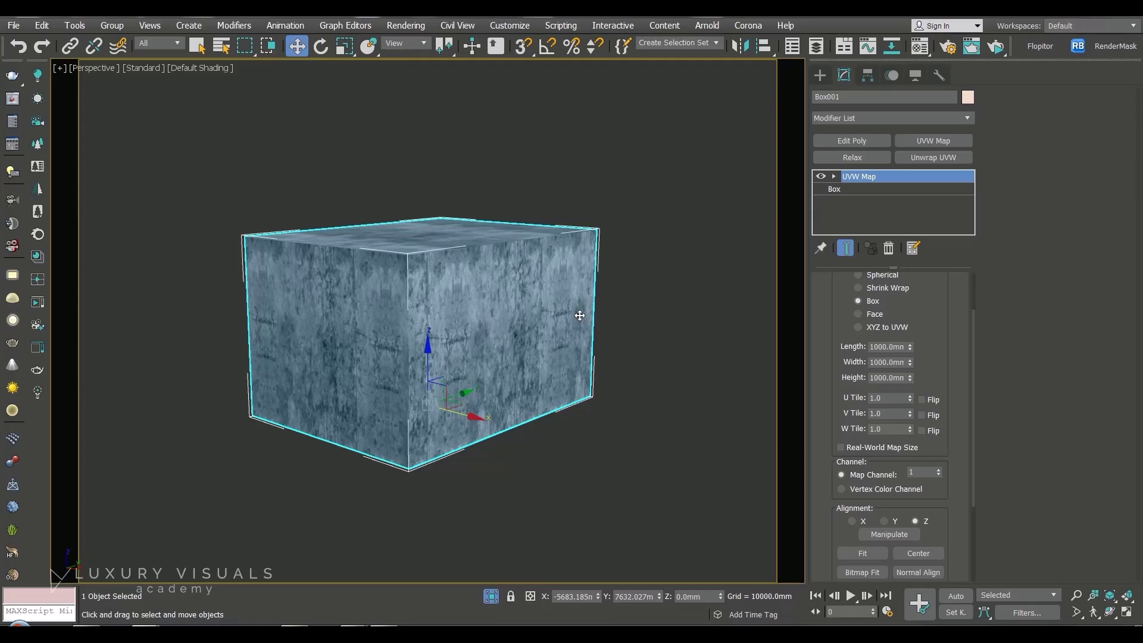
- Move the UVW Map gizmo about 514 mm along X and about 50 mm up along Z
click(835, 177)
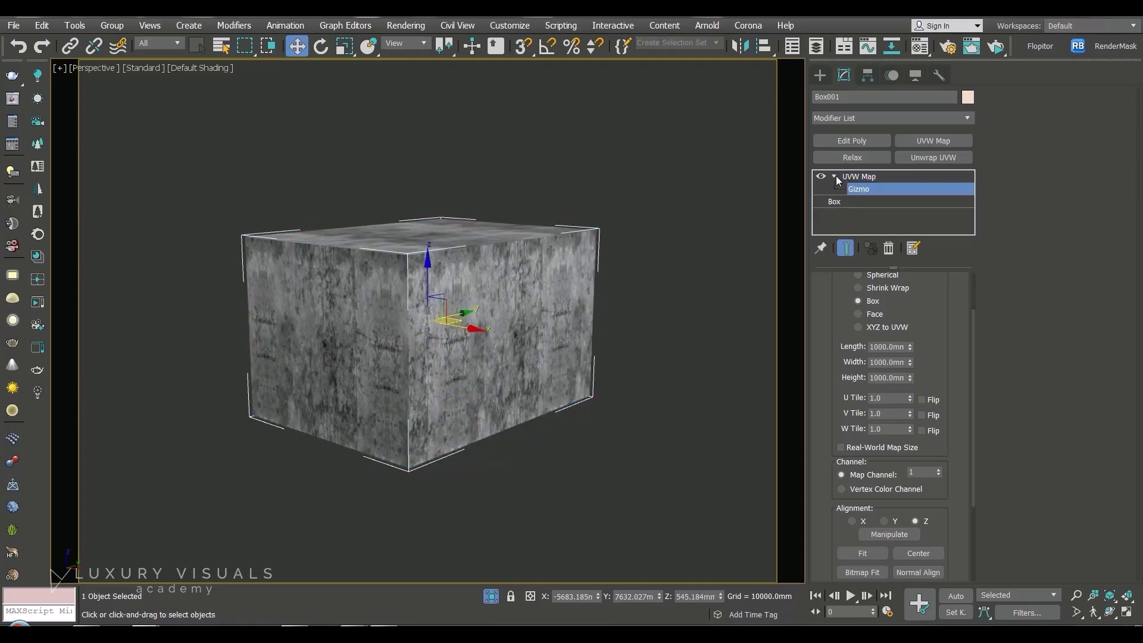
drag(473, 329, 538, 341)
drag(486, 291, 487, 282)
drag(533, 331, 537, 332)
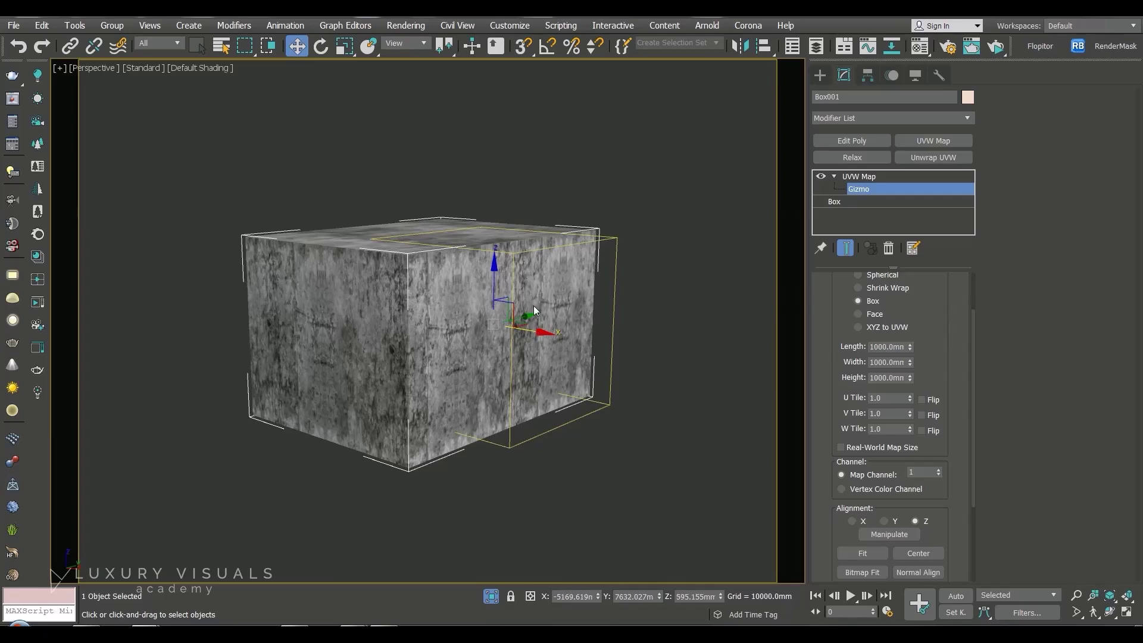
- Try rotating the UVW Map gizmo, undo the rotation, and try scaling the gizmo
right_click(536, 307)
click(565, 331)
drag(460, 301, 432, 386)
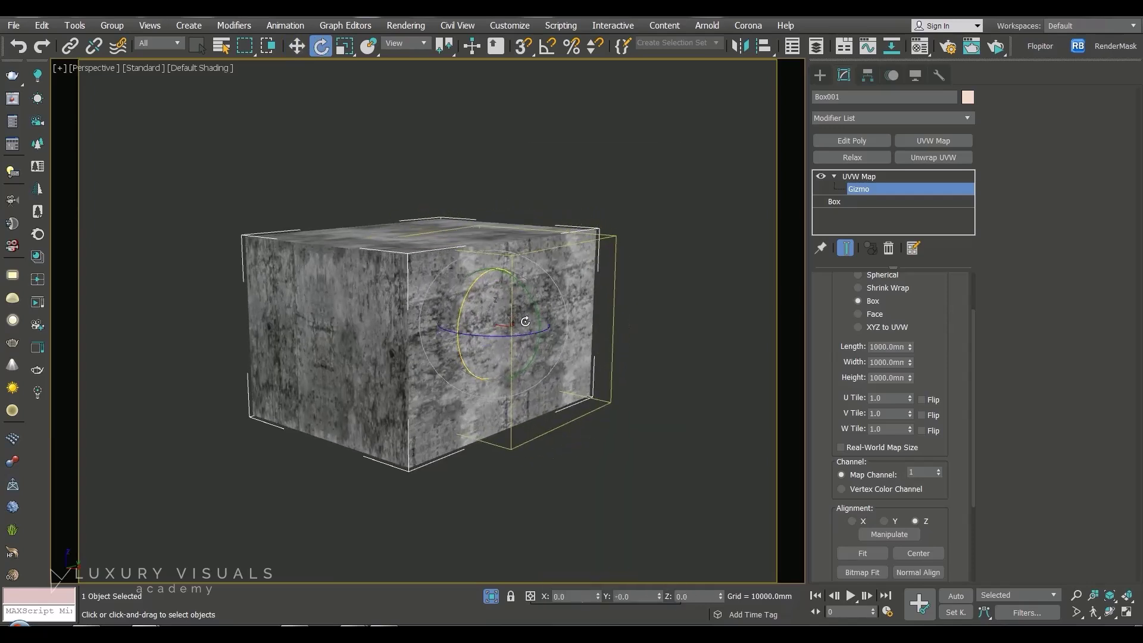
key(ctrl+z)
right_click(515, 309)
click(538, 339)
drag(495, 312, 651, 363)
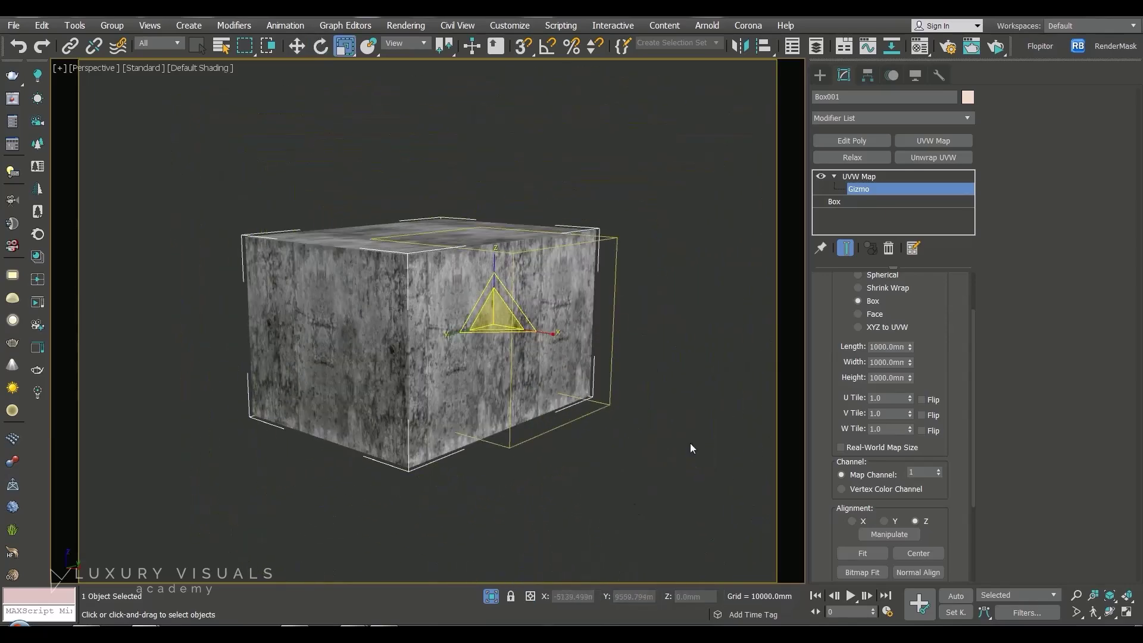
- Try aligning the UVW mapping to the Y and X axes and return the alignment to Z
click(886, 520)
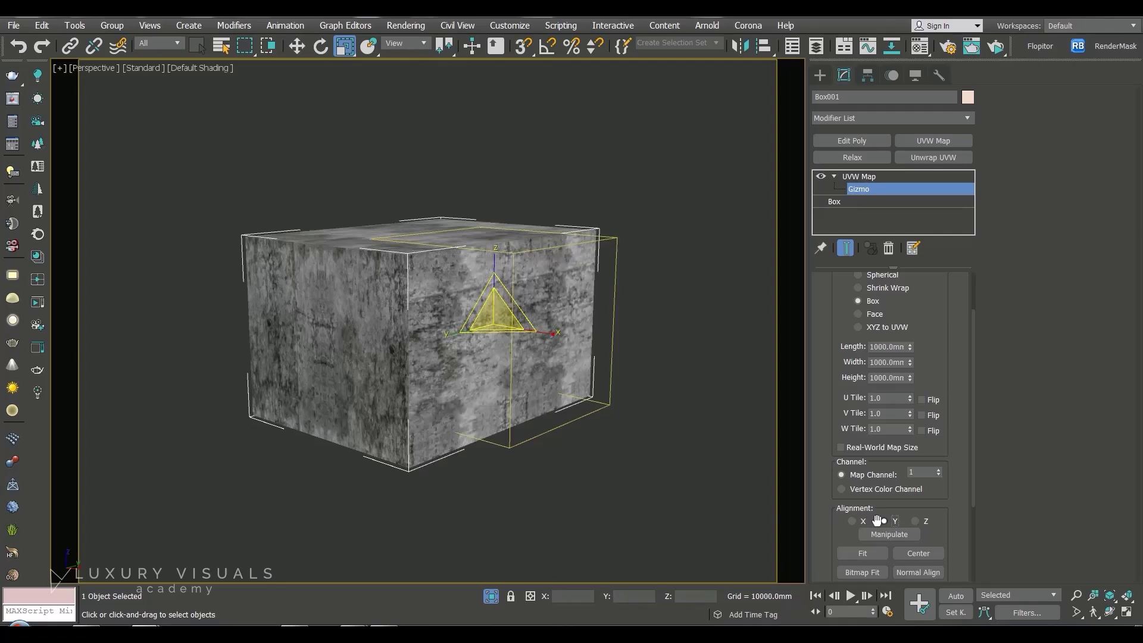
click(863, 522)
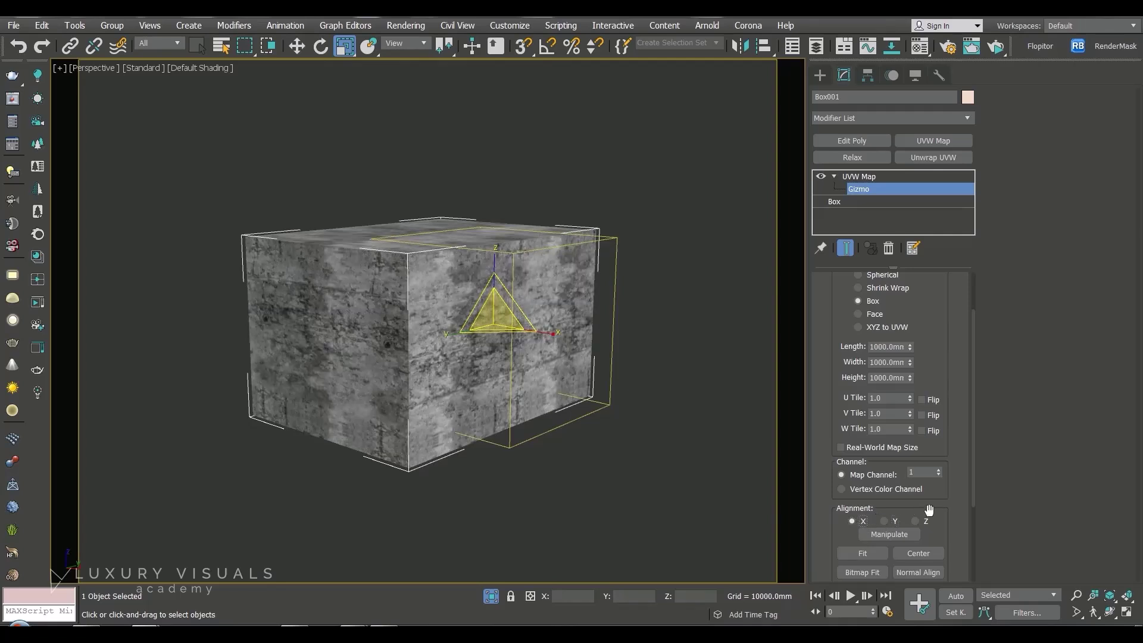
click(915, 521)
- Move the UVW Map gizmo a short distance along its Y axis to shift the concrete texture
right_click(613, 352)
click(655, 340)
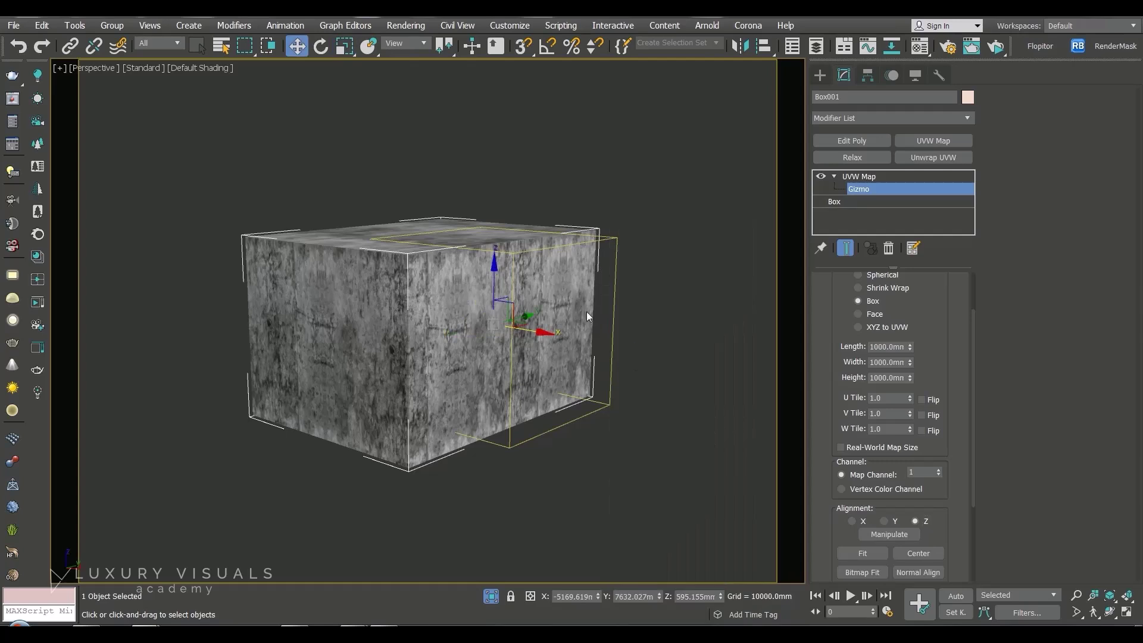
alt+middle_drag(594, 314, 544, 333)
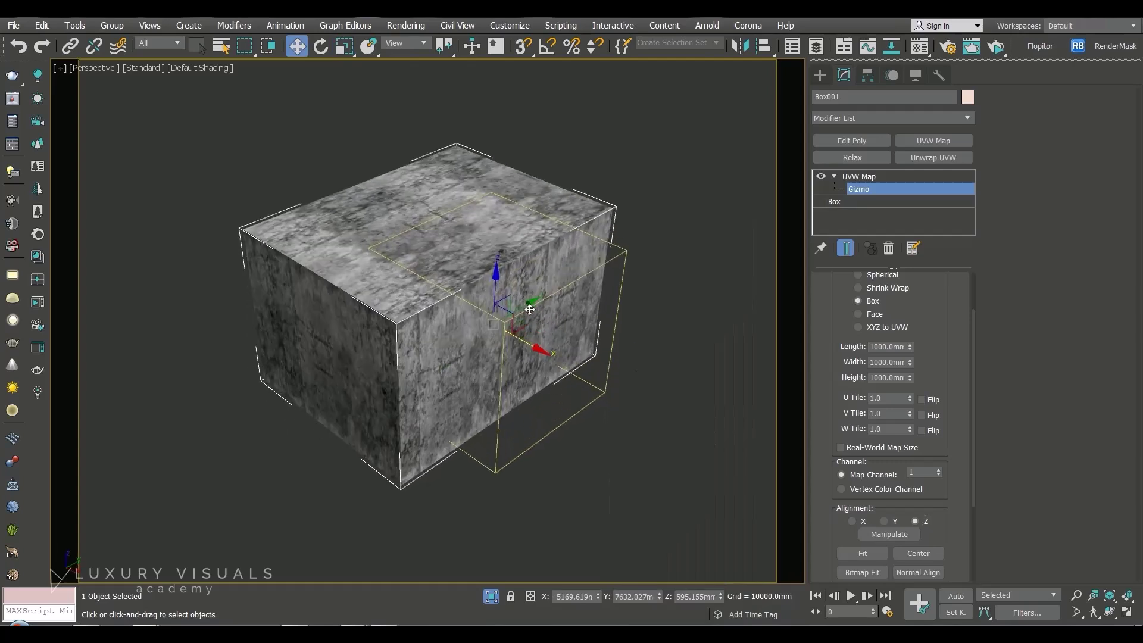
drag(530, 308, 518, 315)
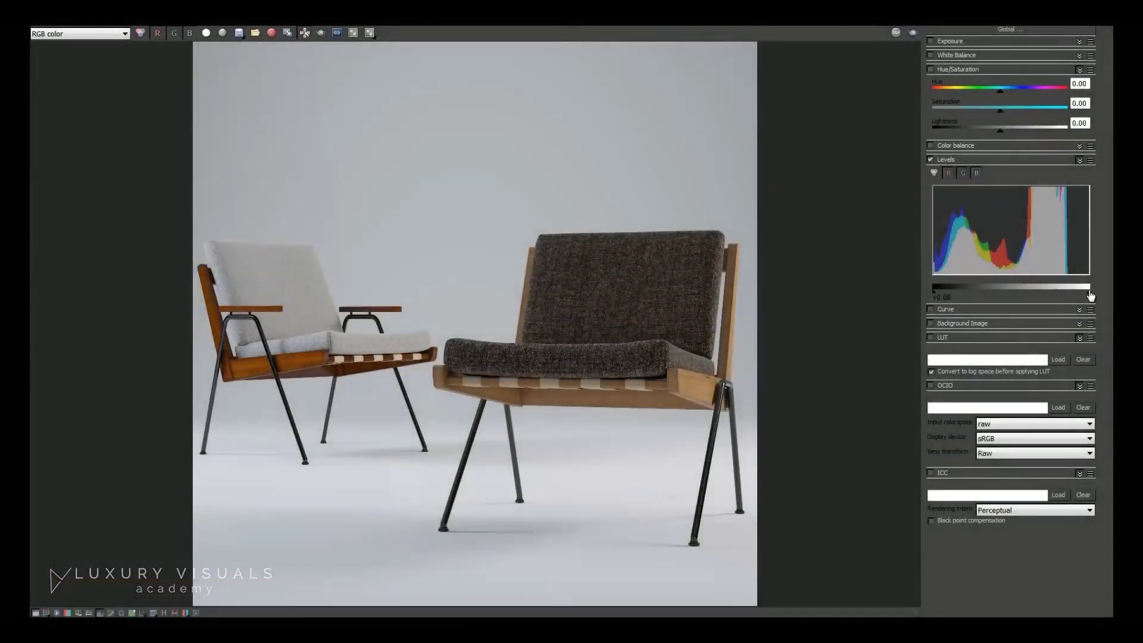
- Switch to the V-Ray Frame Buffer, lower the chair render's Levels white point to 0.79 and enable the Curve correction
drag(1090, 295, 1071, 301)
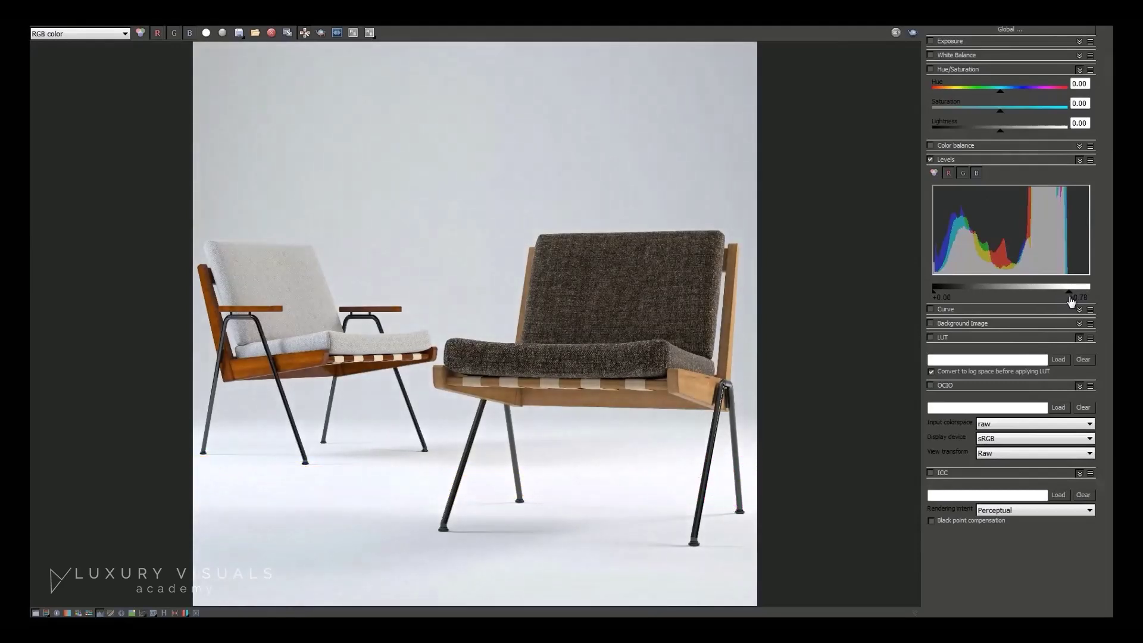
click(930, 309)
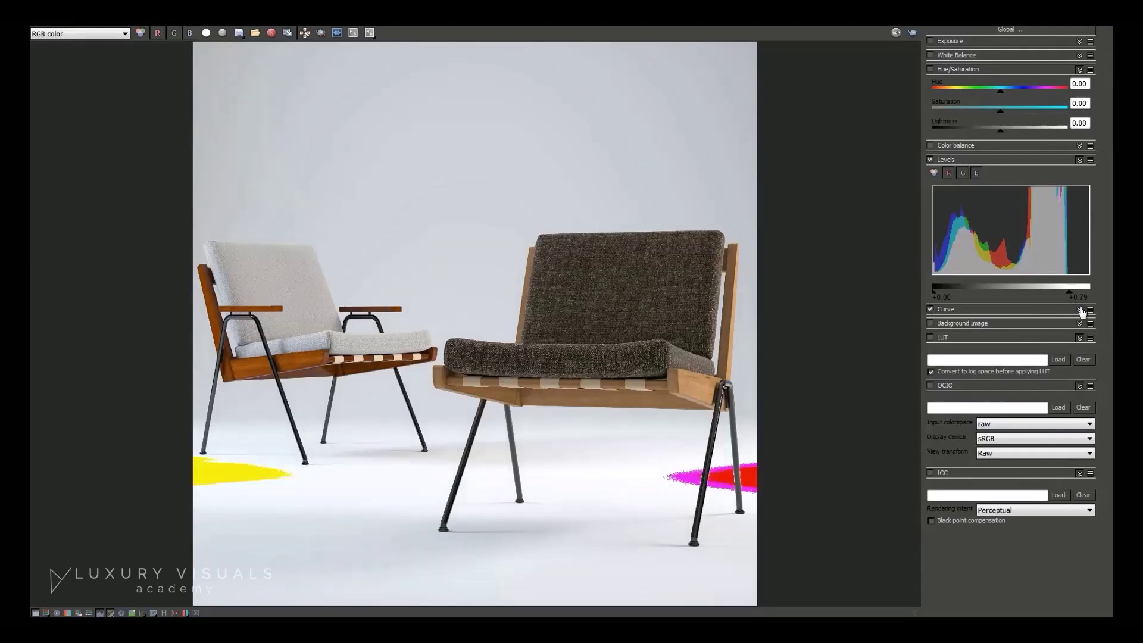
click(1079, 309)
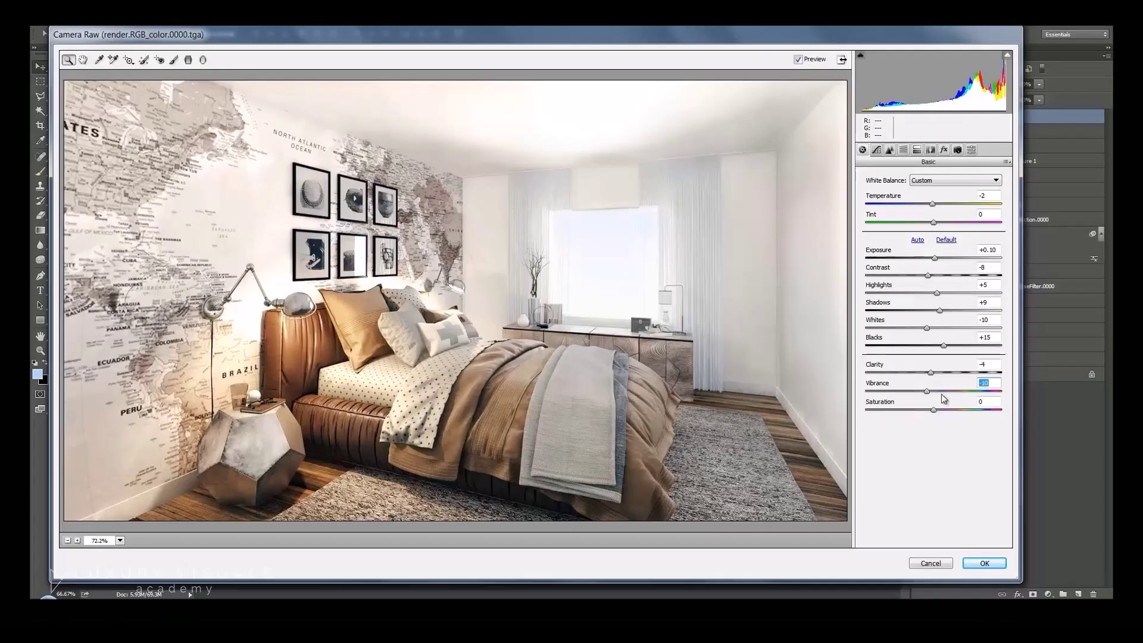
- Switch to Photoshop, apply the bedroom render's Camera Raw filter, and select the leather bed frame from the rendermask layer with the Magic Wand
click(979, 564)
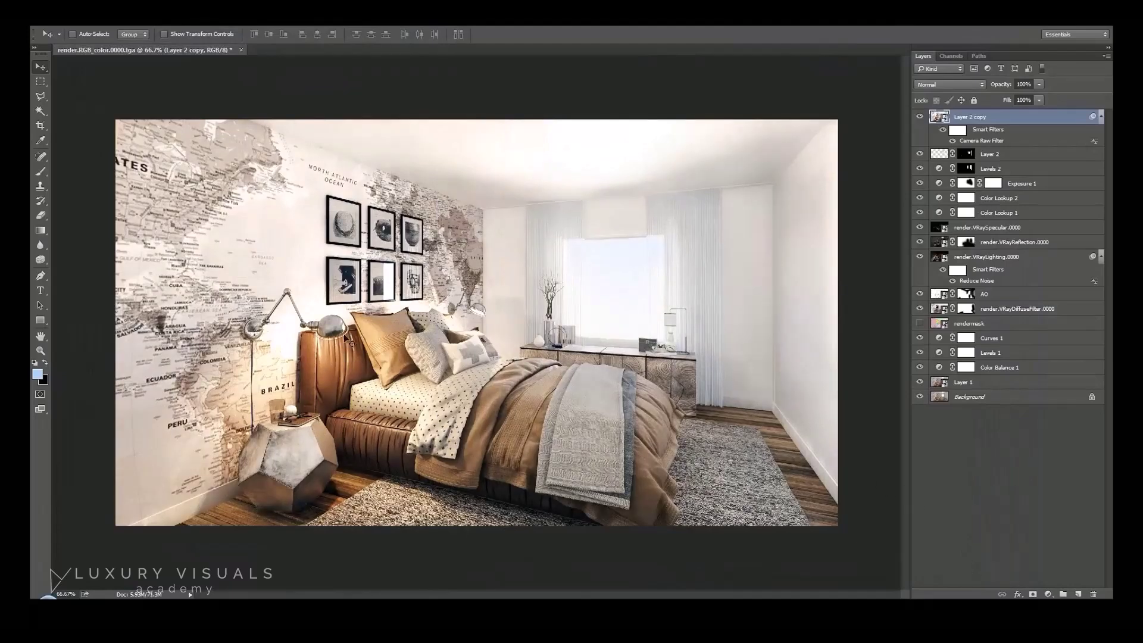
click(40, 111)
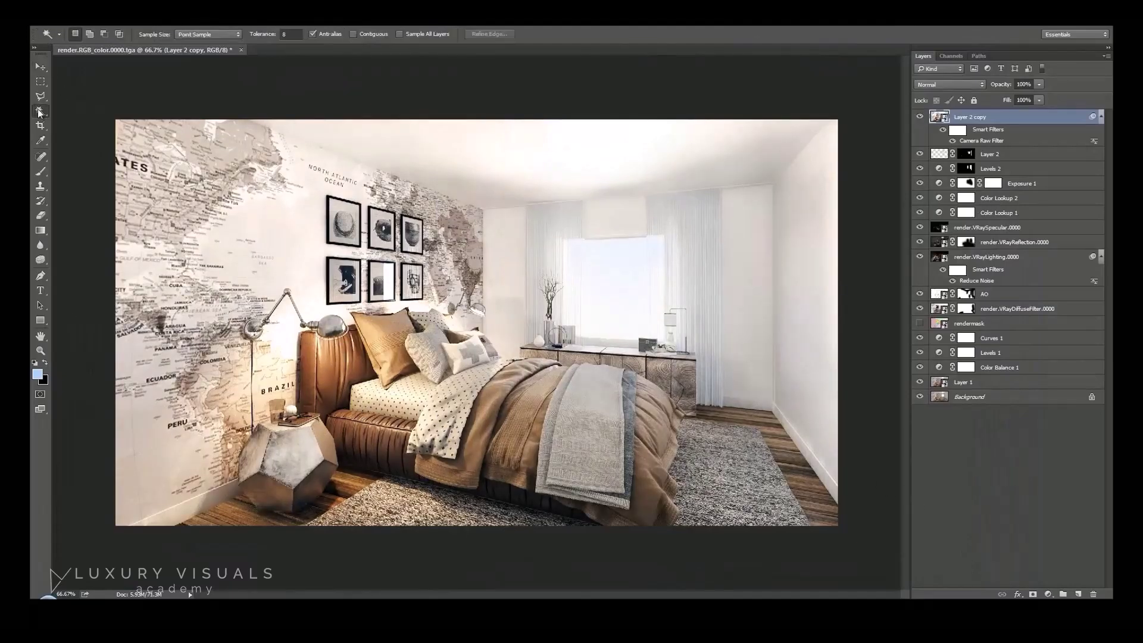
click(1004, 325)
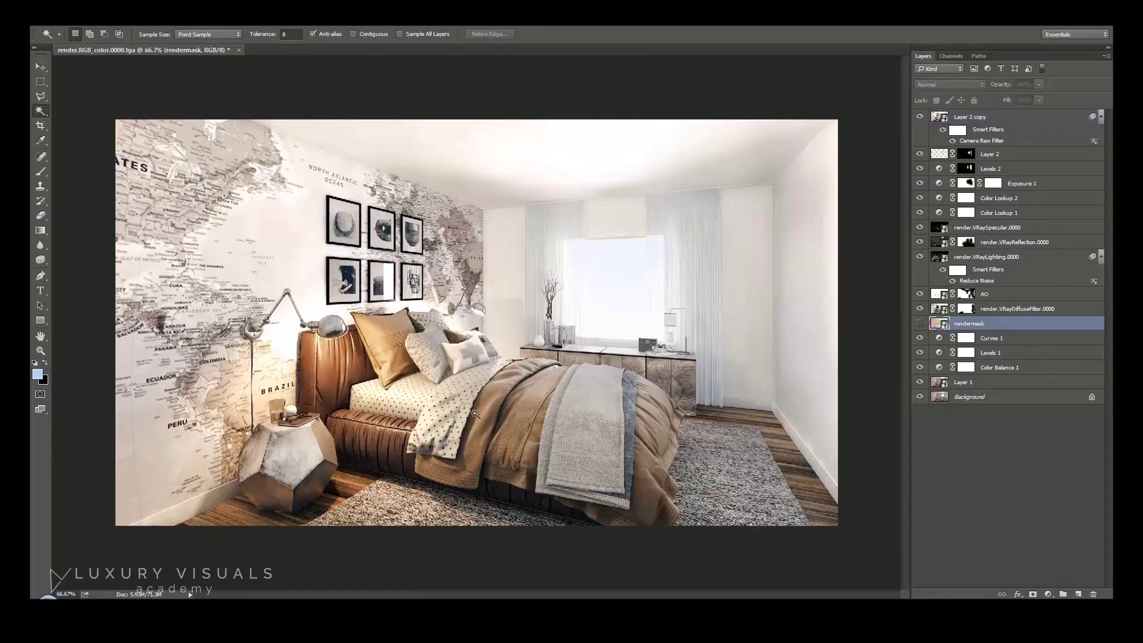
click(326, 374)
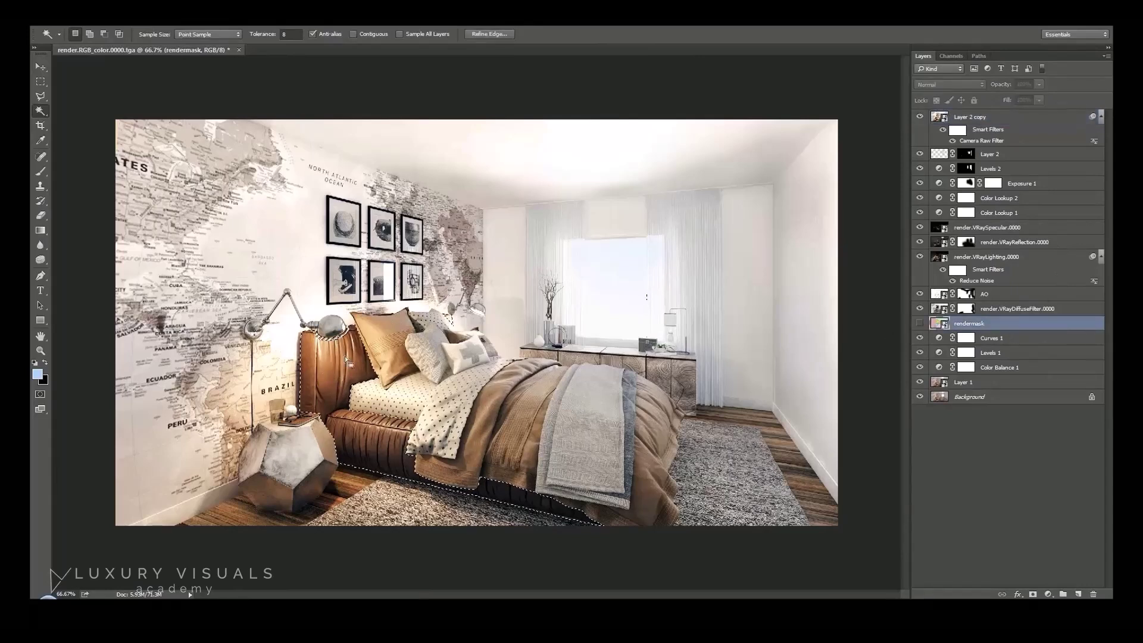
click(1019, 137)
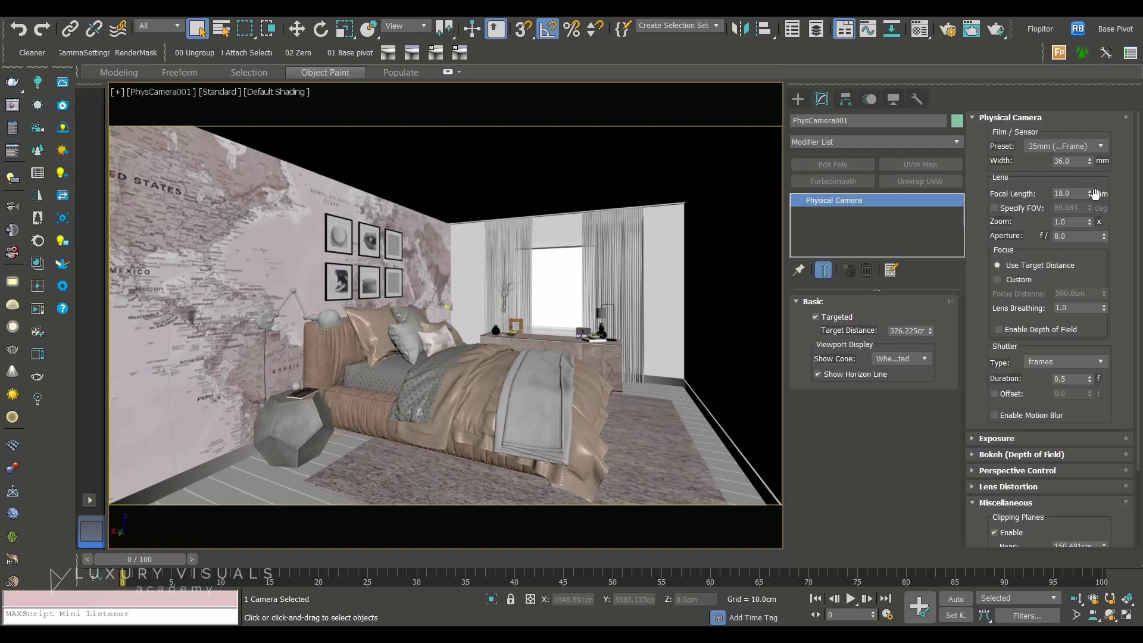
- Switch to 3ds Max, try a 15 mm focal length on the bedroom's physical camera, and return it to 18 mm
click(1058, 193)
double_click(1065, 193)
text(15)
key(Return)
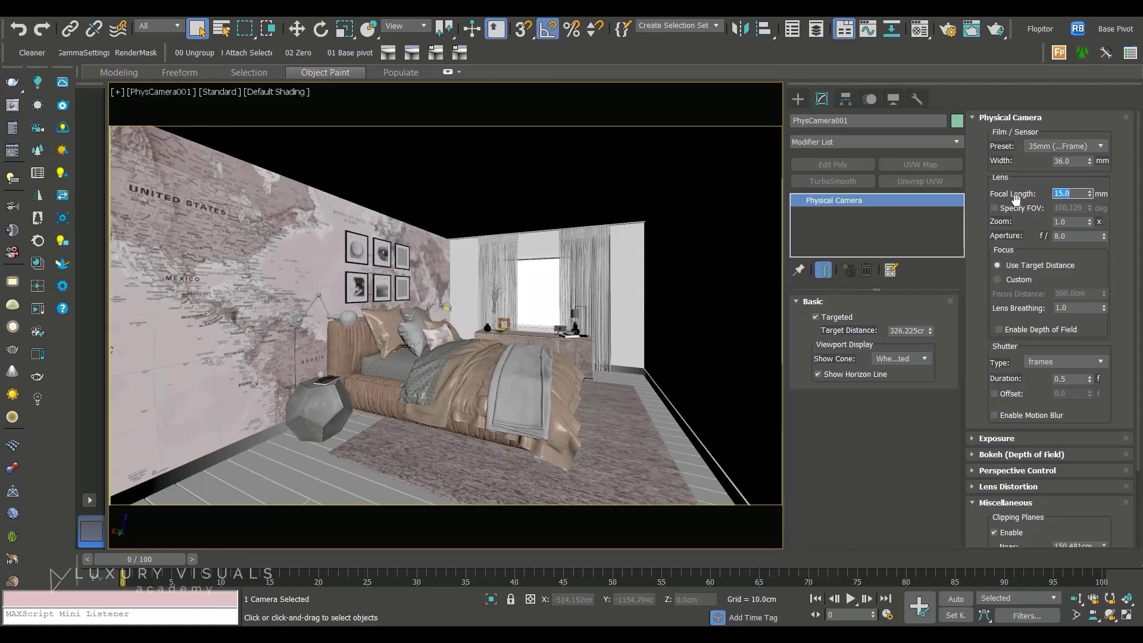
text(18)
key(Return)
- Try focal lengths of 24, 35 and 50 mm on the physical camera to compare the bedroom framing
key(BackSpace)
text(24)
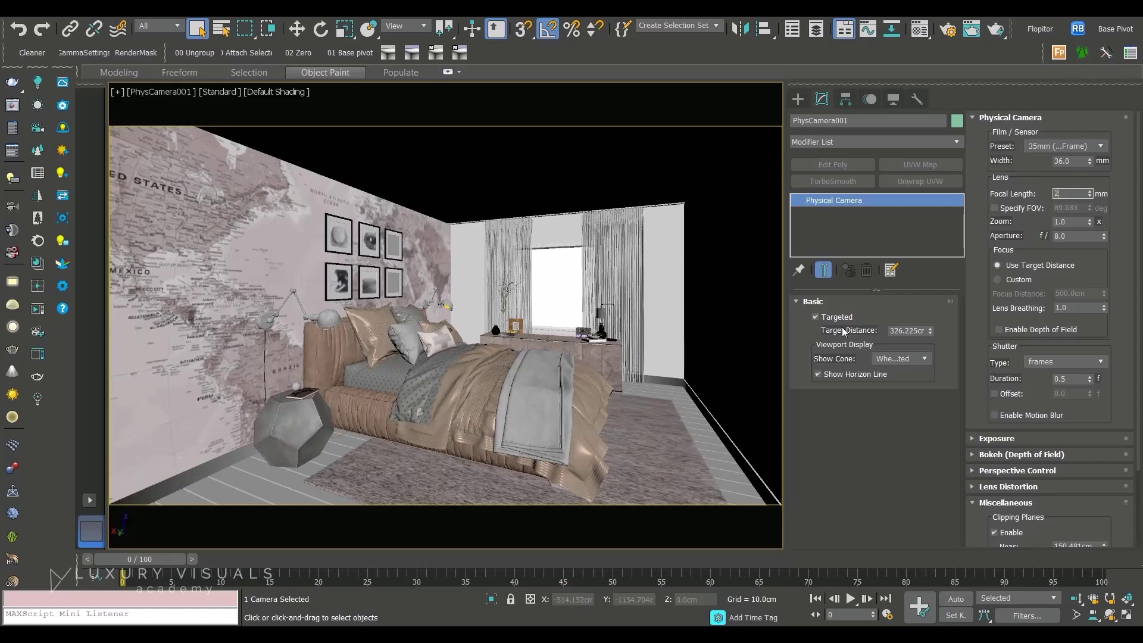
key(Return)
text(35)
key(Return)
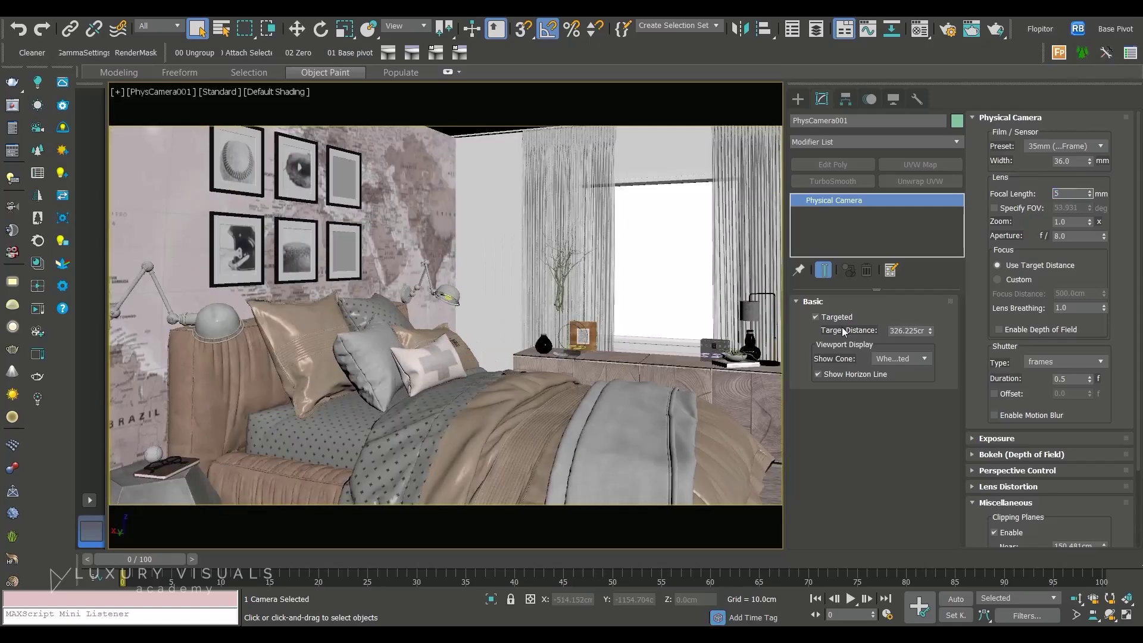
text(50)
key(Return)
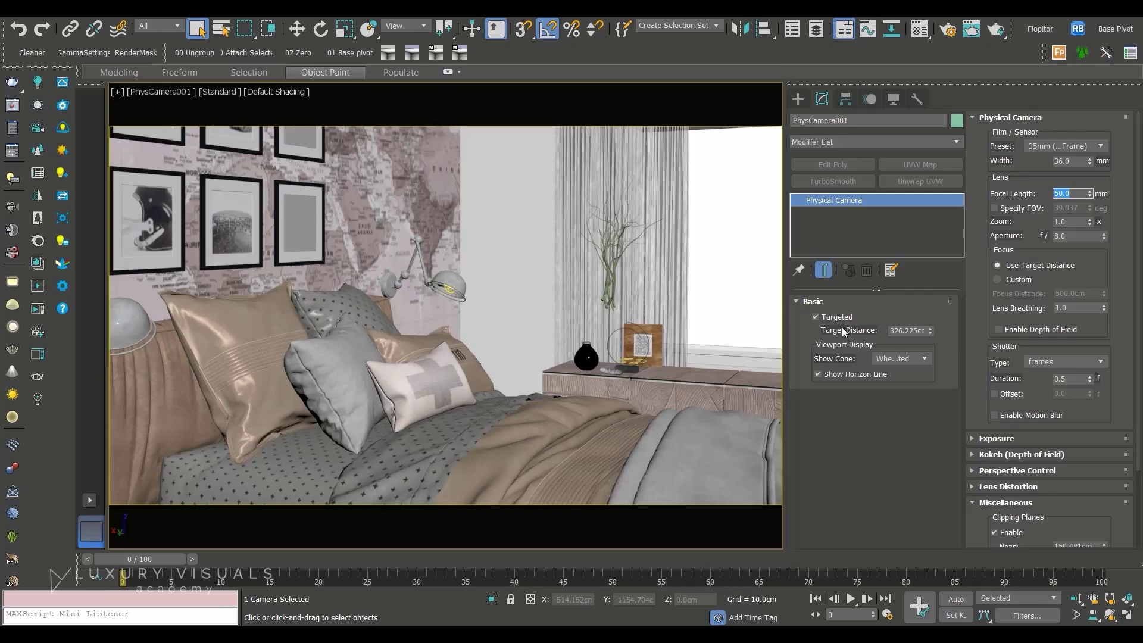
- Compare focal lengths of 15 and 24 mm on the physical camera and settle on 18 mm
text(15)
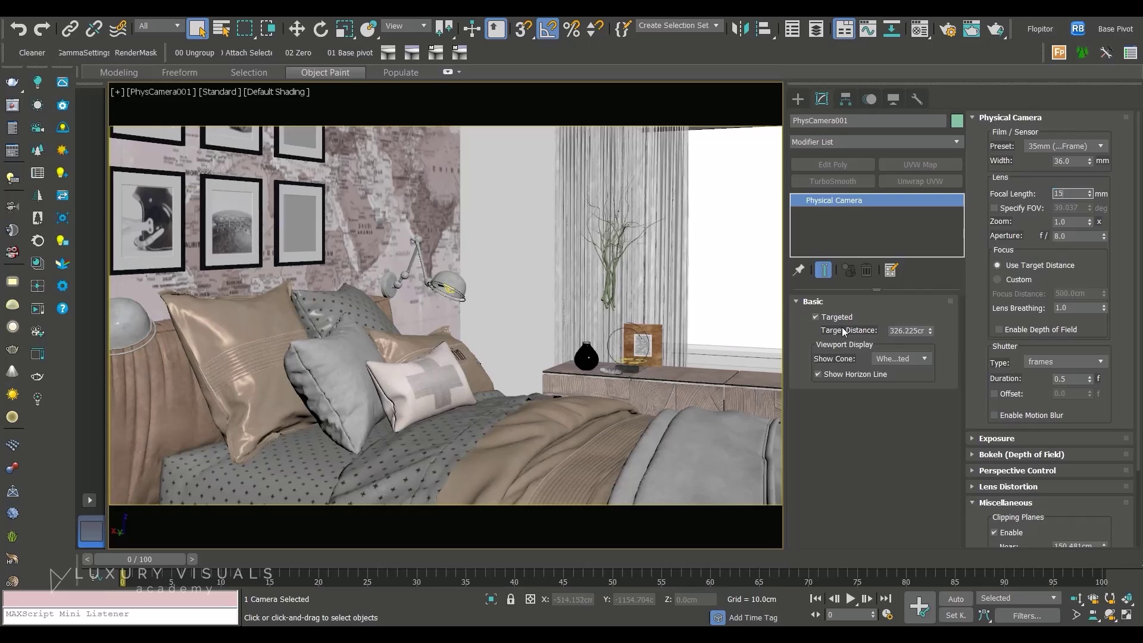
key(Return)
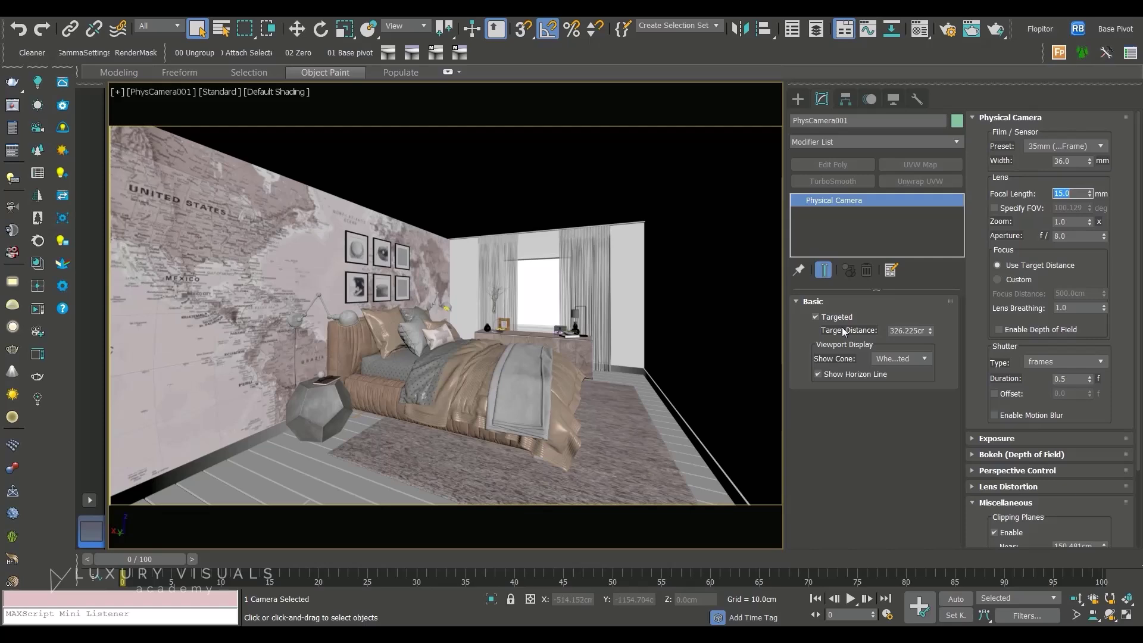
text(24)
key(Return)
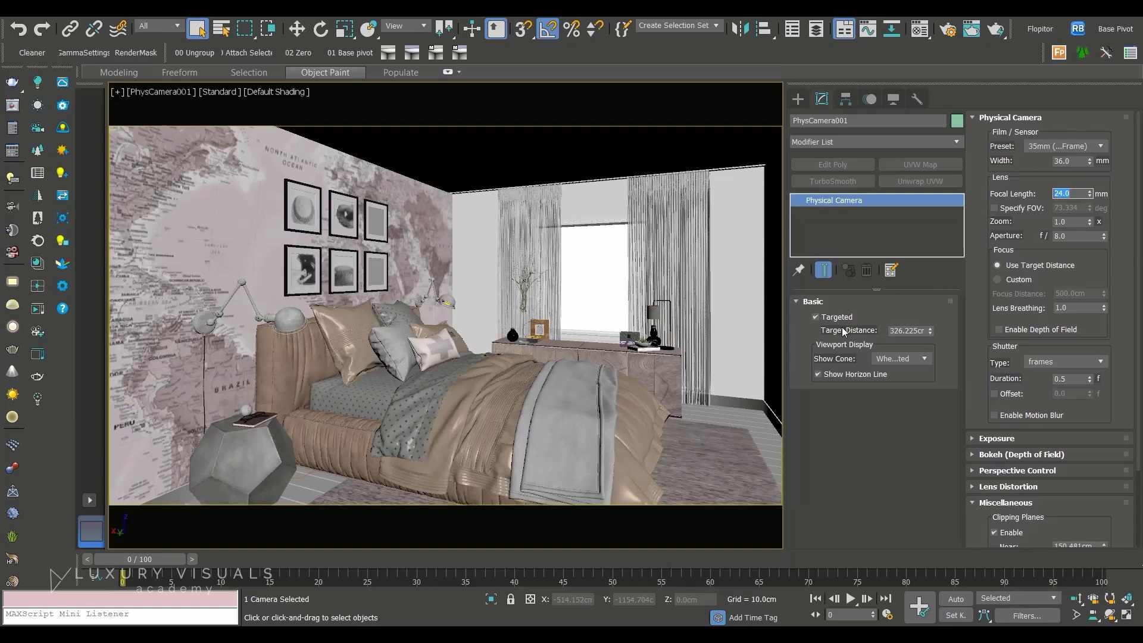
text(18)
key(Return)
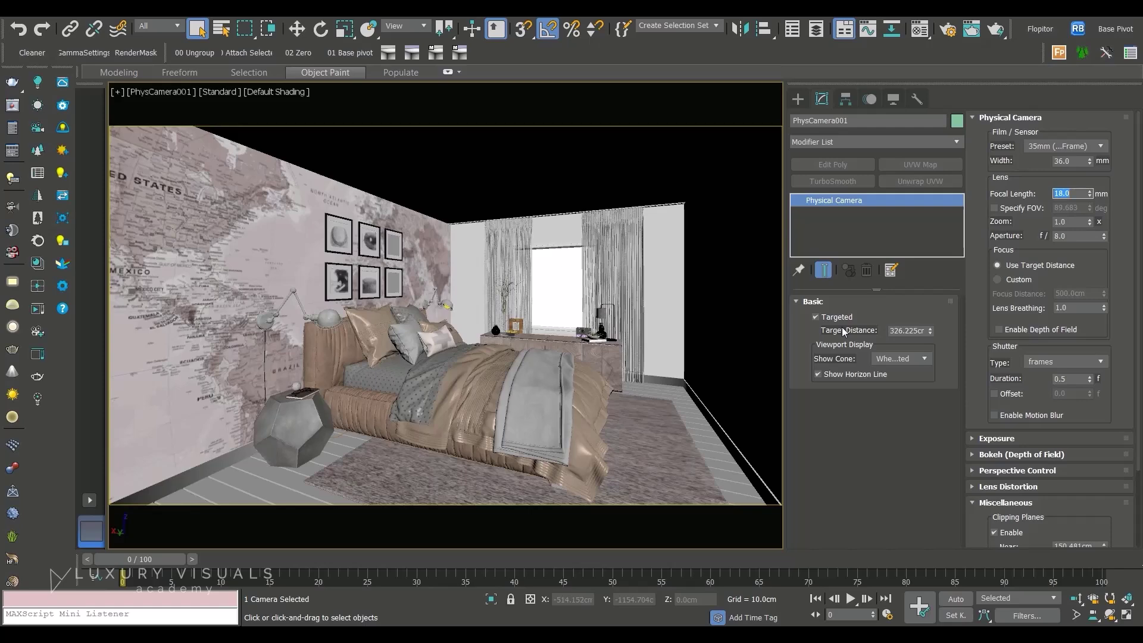
- Show the room from above in wireframe and examine the physical camera's position relative to the walls
right_click(604, 255)
click(519, 342)
key(t)
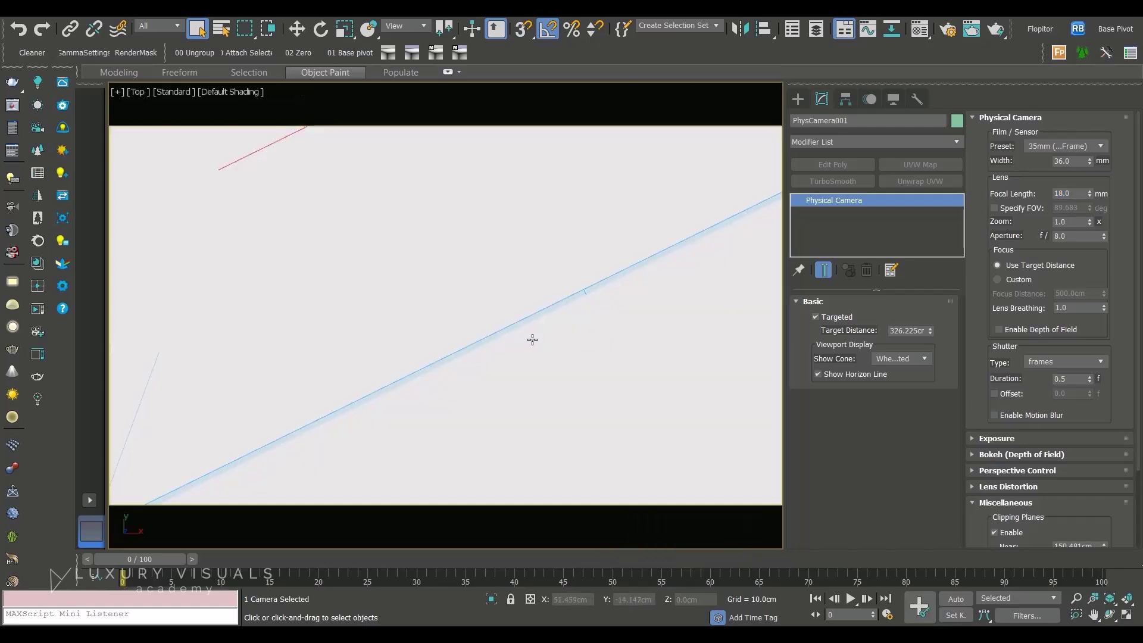
key(F3)
scroll(550, 330, down, 8)
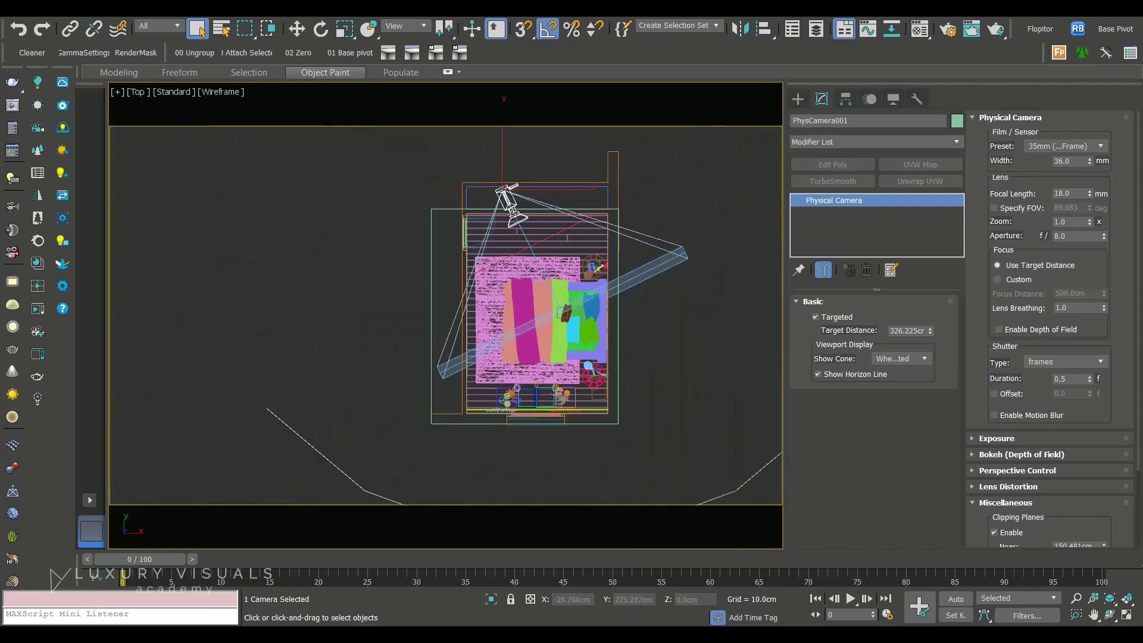
scroll(509, 205, up, 5)
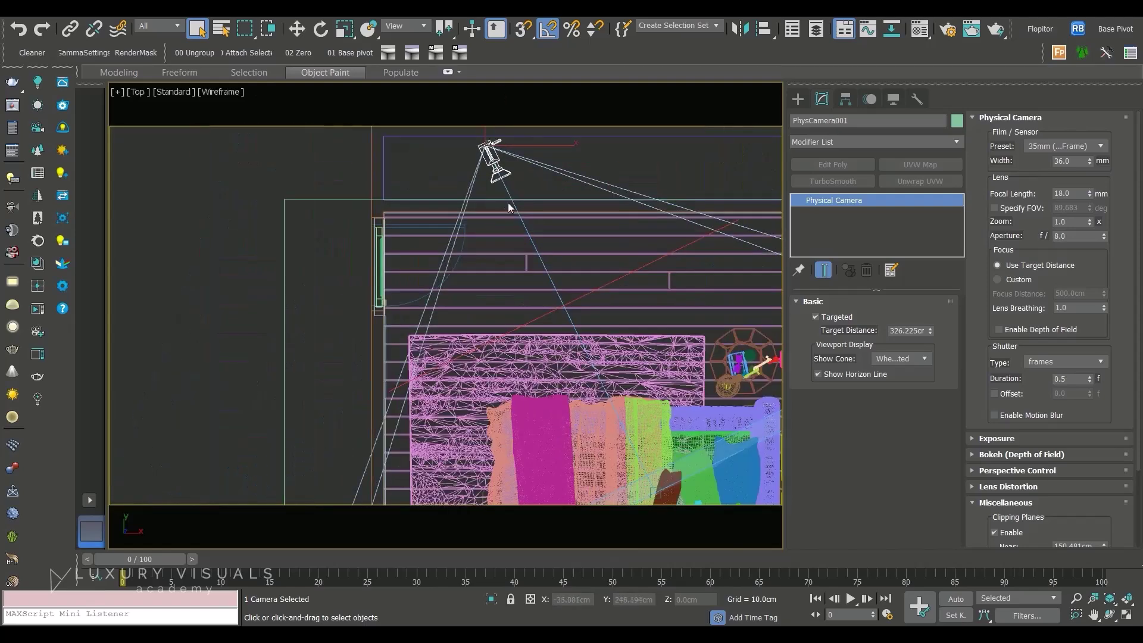
- Turn off the physical camera's clipping planes and check its shaded view
click(974, 116)
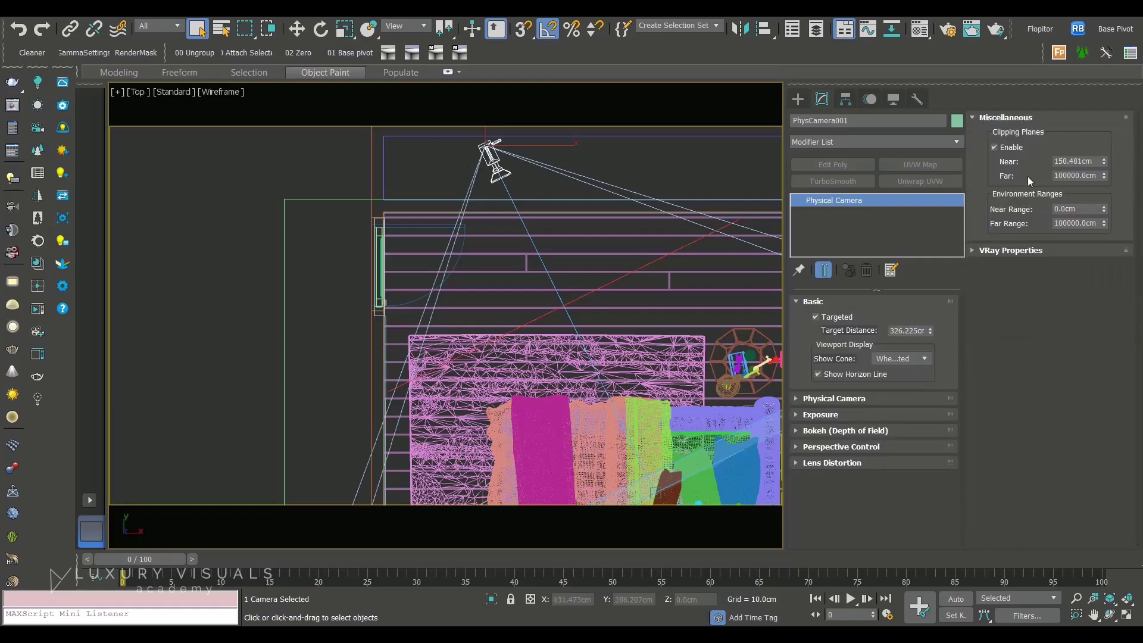
click(992, 147)
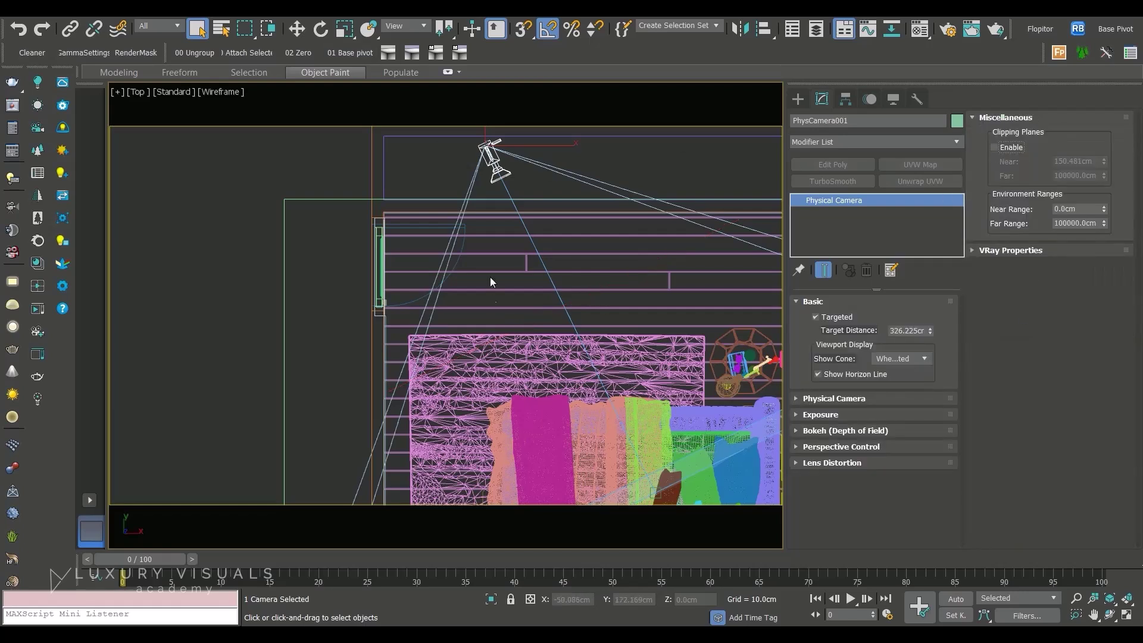
key(c)
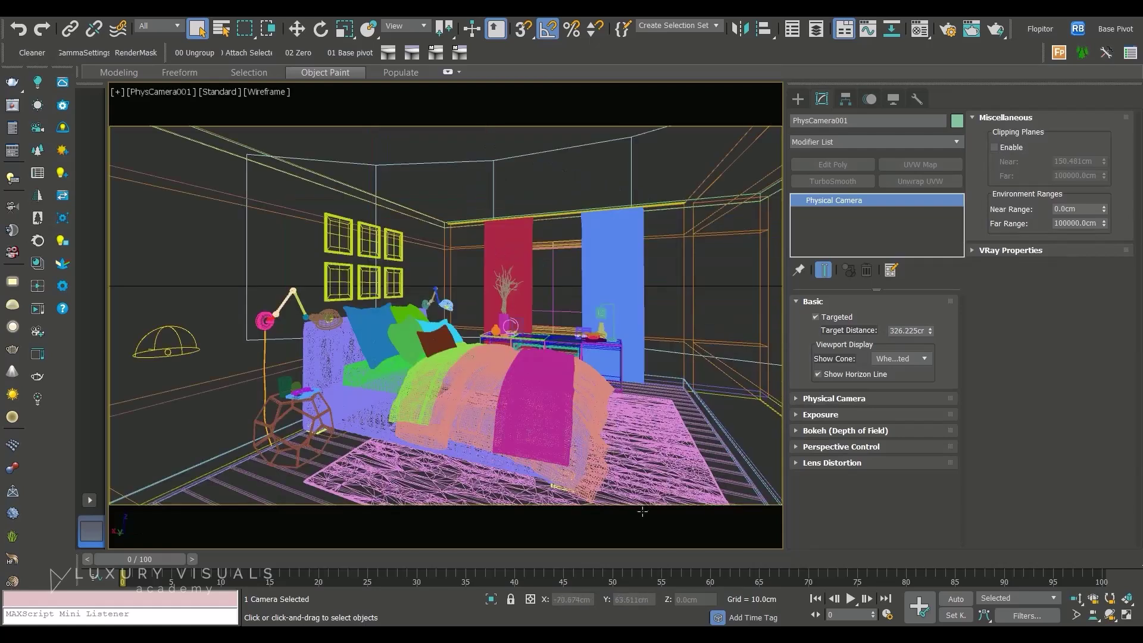
key(F3)
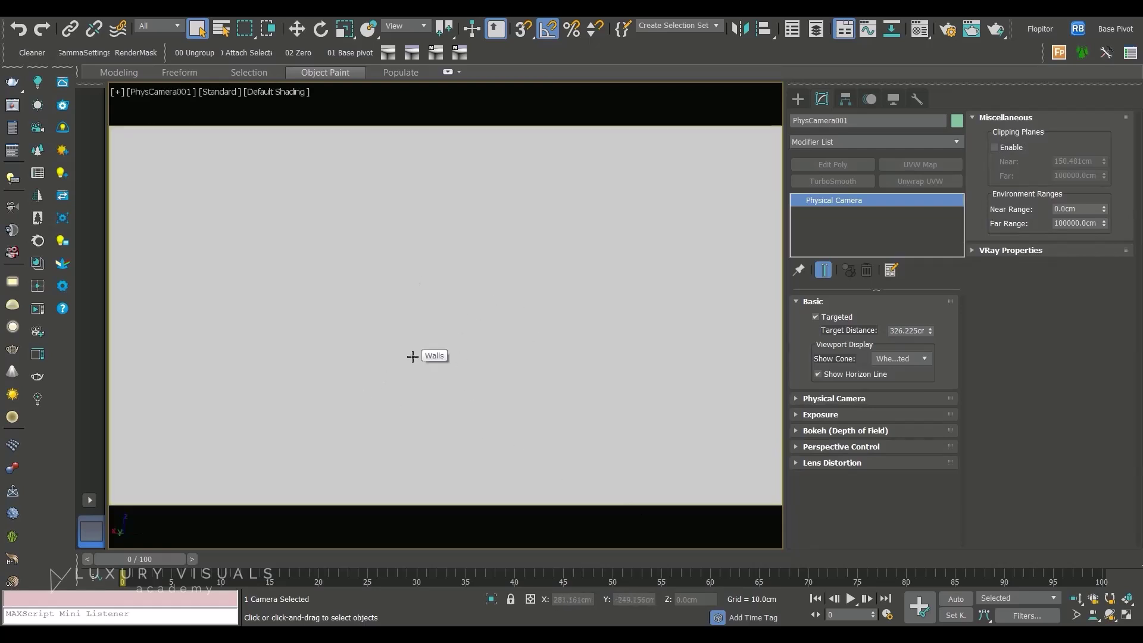
- Inspect the room shell from outside in perspective, then return to the physical camera's shaded view
key(p)
alt+middle_drag(313, 394, 327, 382)
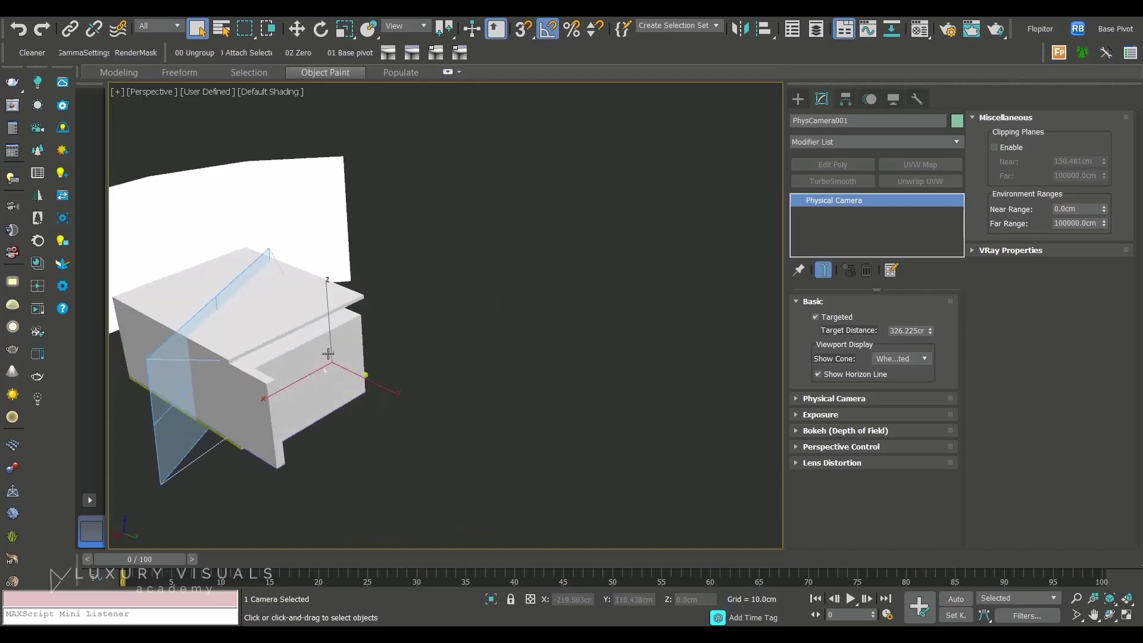
scroll(327, 382, up, 5)
key(F4)
key(F3)
key(F3)
key(c)
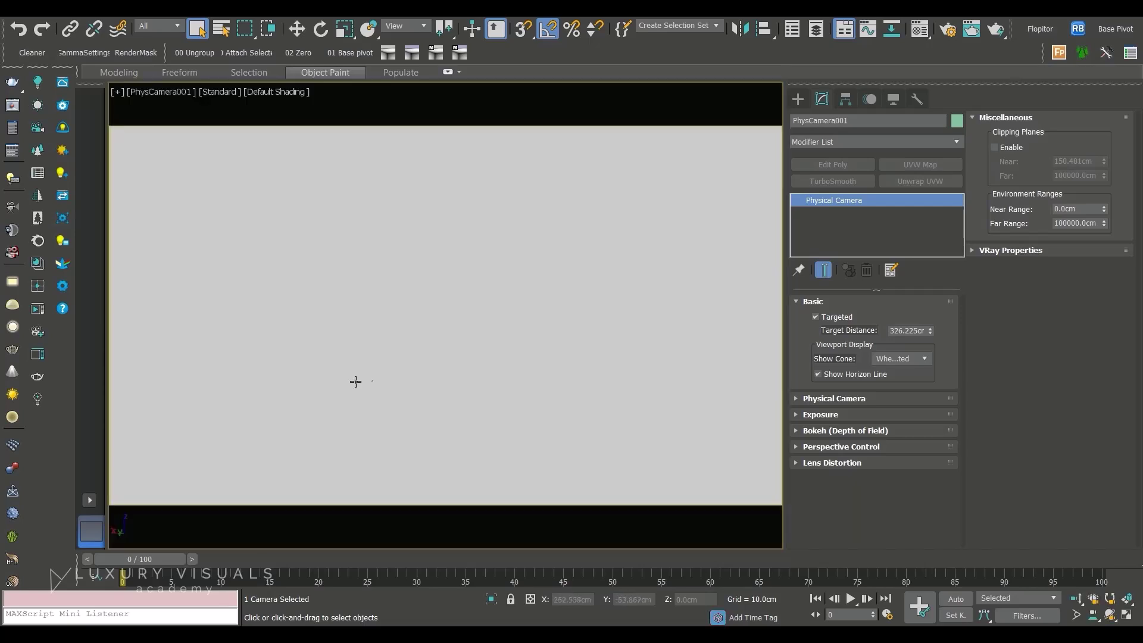
- Re-enable the camera's clipping planes, check its placement against the wall from above, and adjust the near clipping distance
click(994, 147)
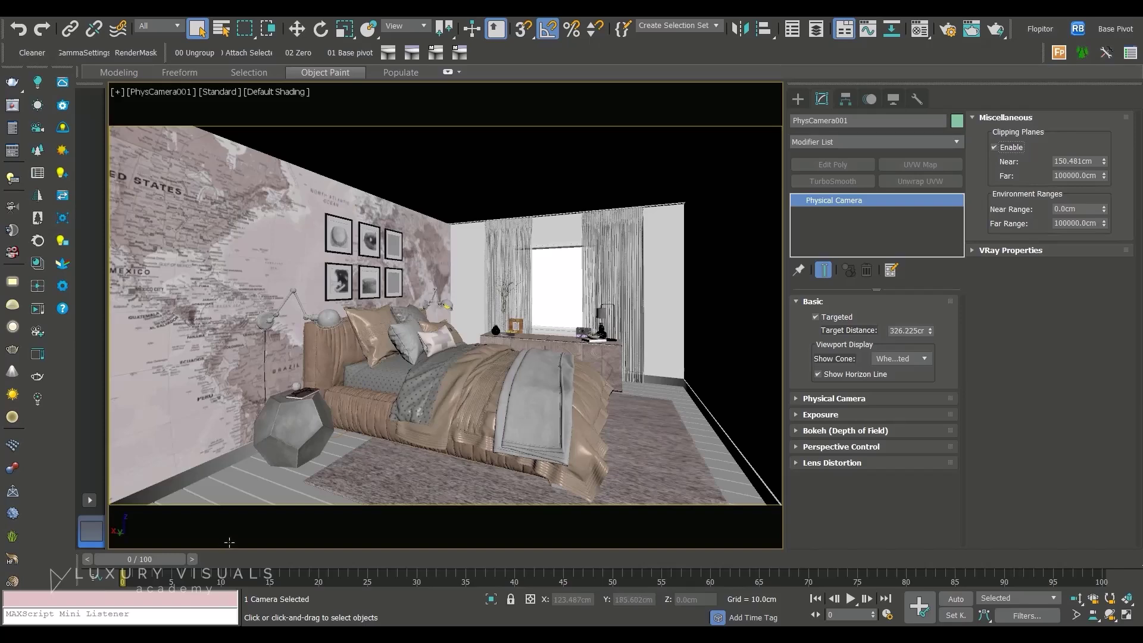
key(t)
key(F3)
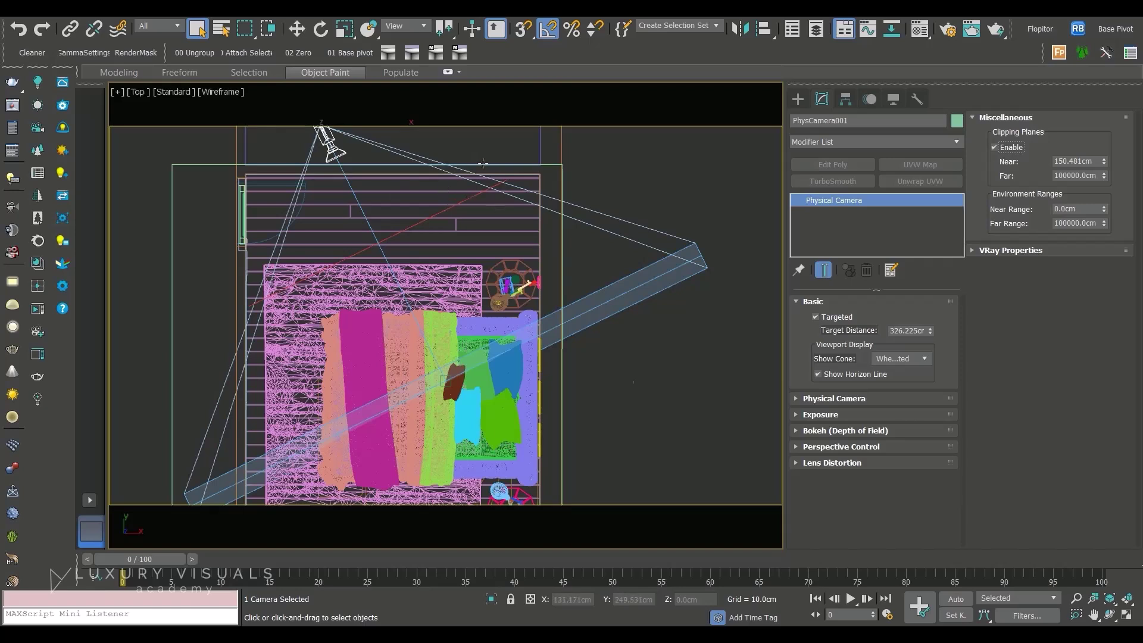
key(c)
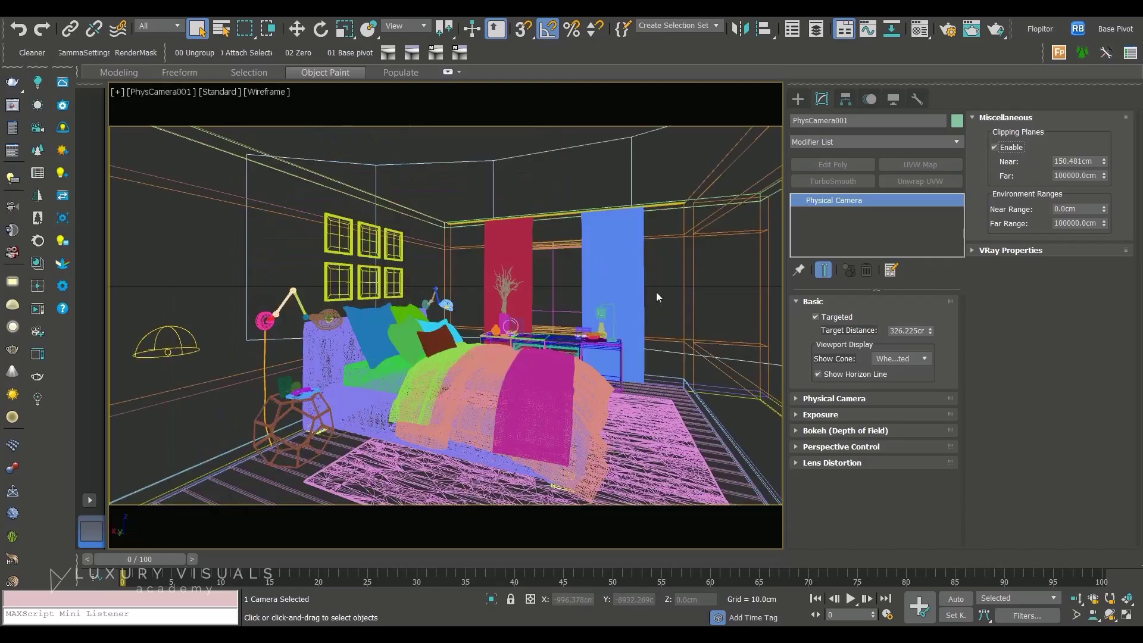
key(F3)
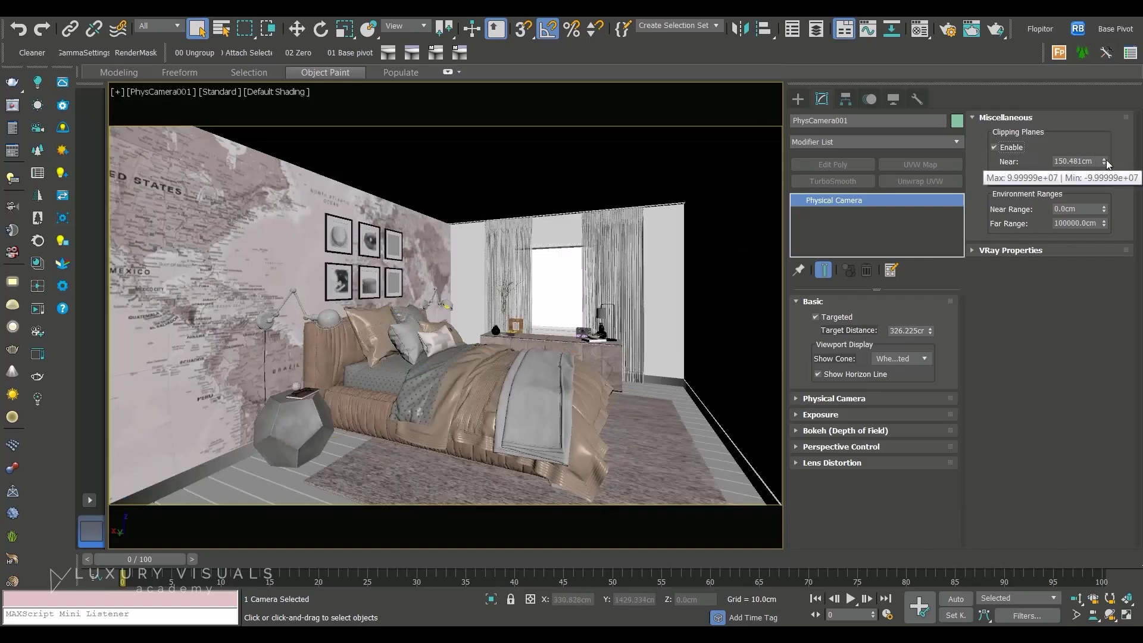
mouse_move(1105, 165)
mouse_down()
mouse_move(1083, 78)
mouse_move(1119, 226)
mouse_move(1108, 173)
mouse_up()
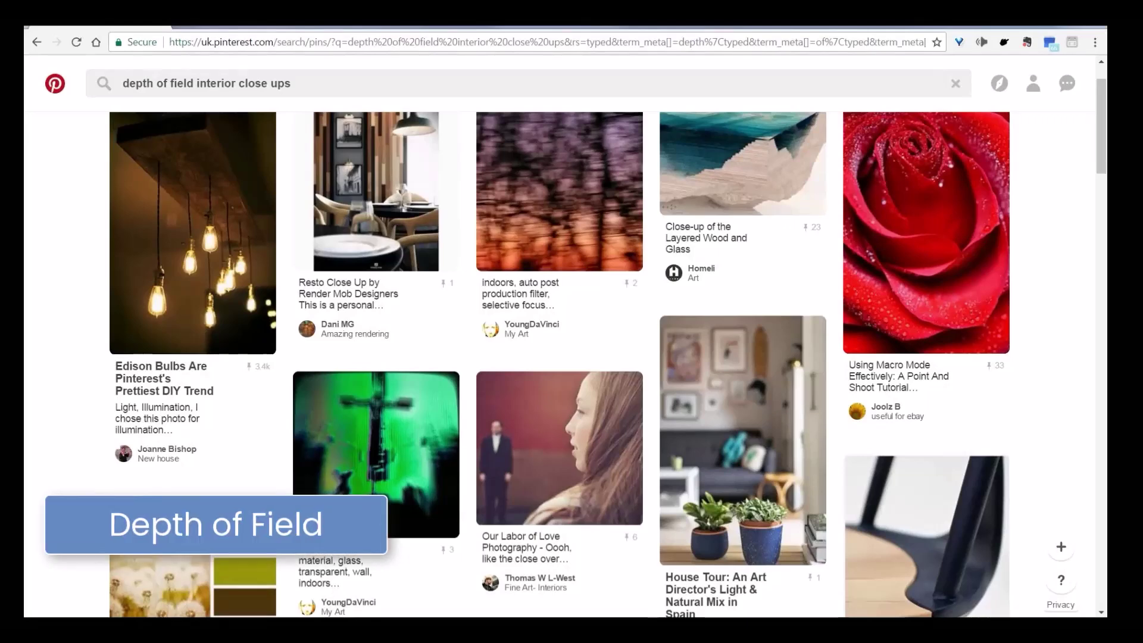
mouse_move(411, 206)
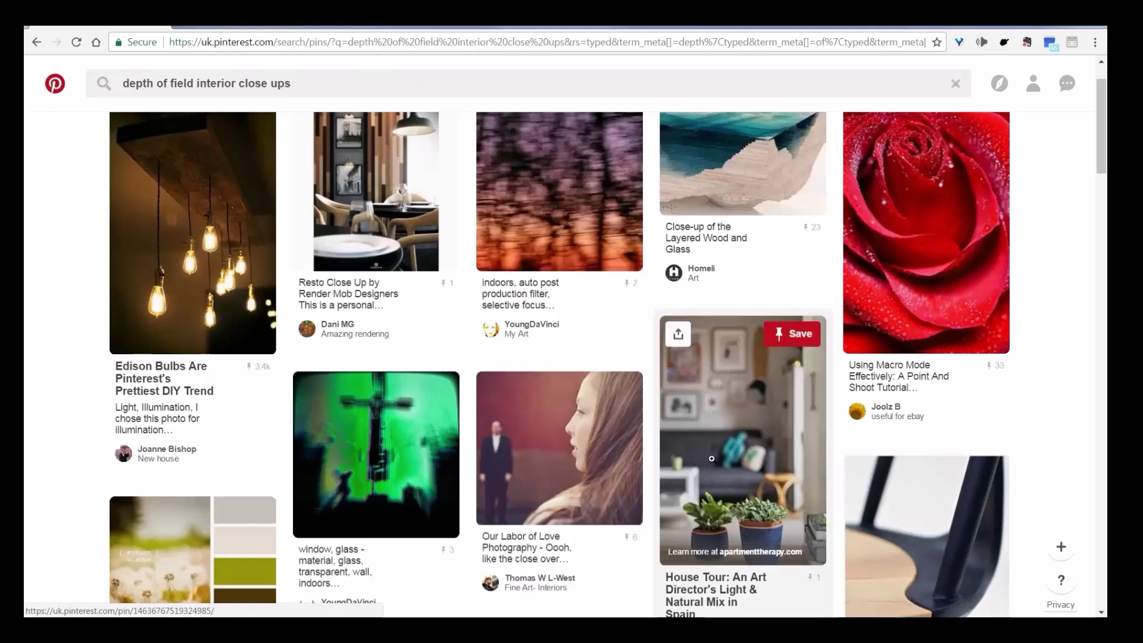
mouse_move(778, 409)
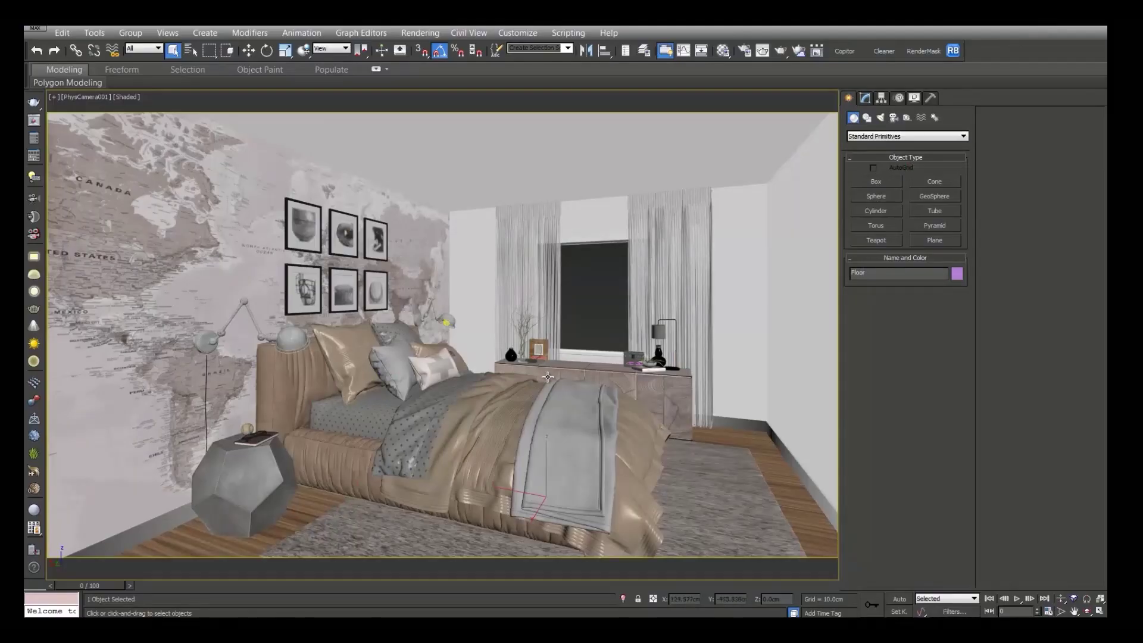
- Switch to 3ds Max, show the bedroom from above in wireframe, and select the physical camera
key(t)
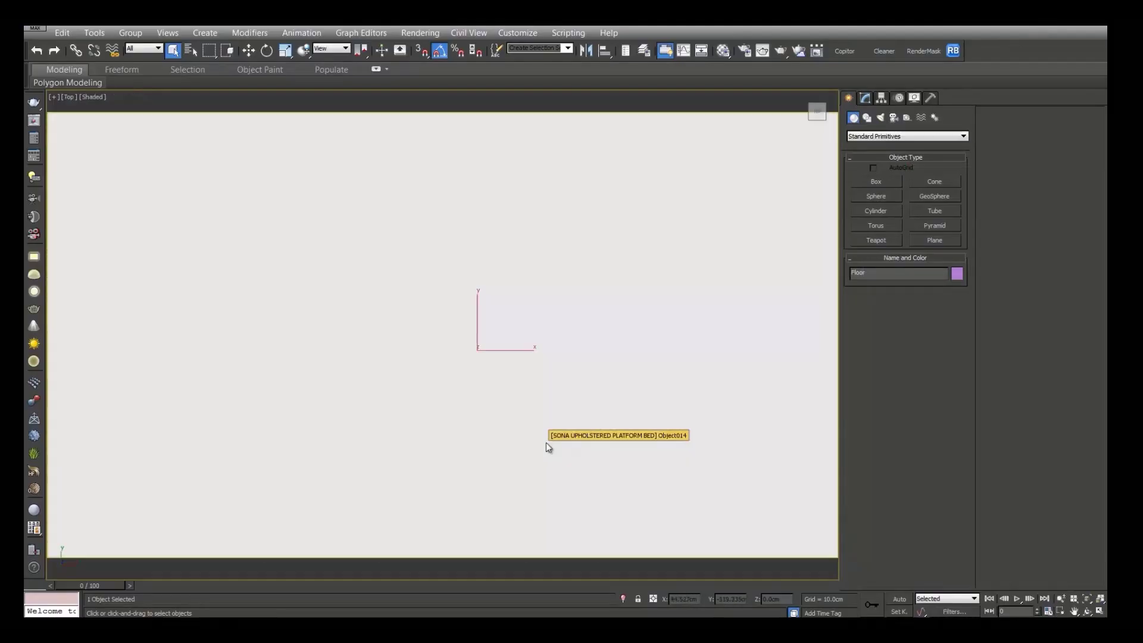
key(z)
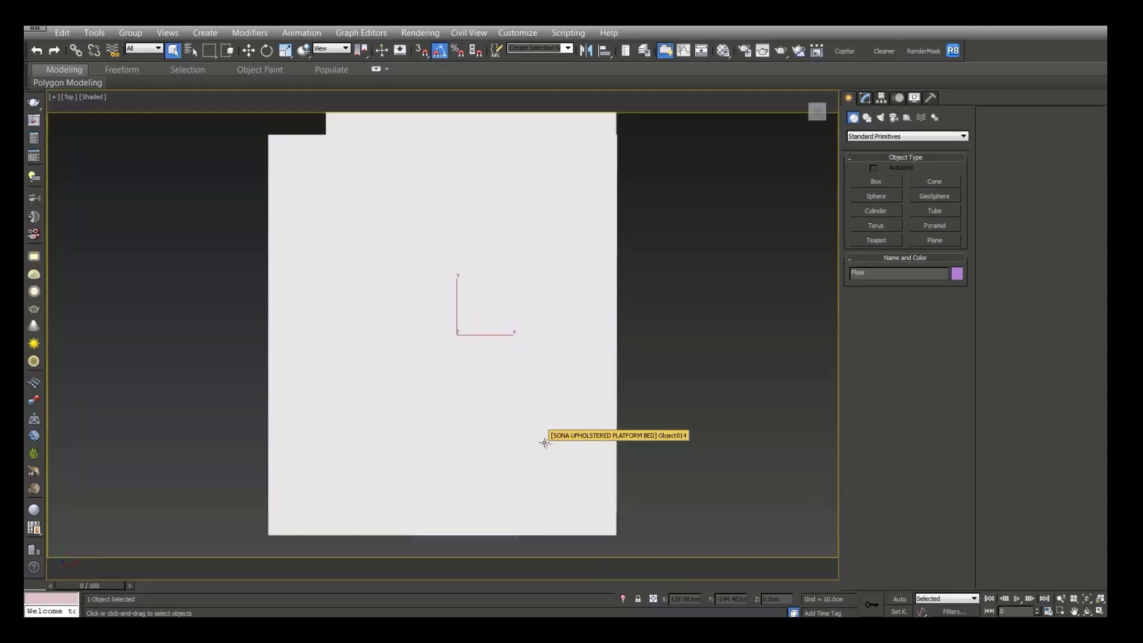
key(F3)
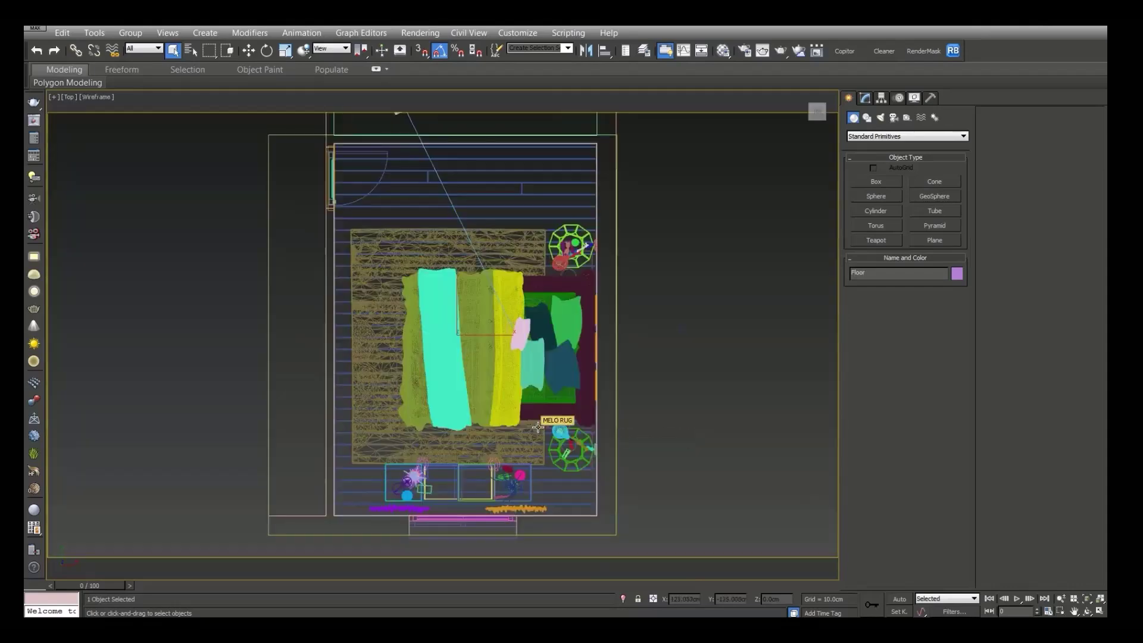
click(466, 254)
middle_drag(396, 173, 403, 232)
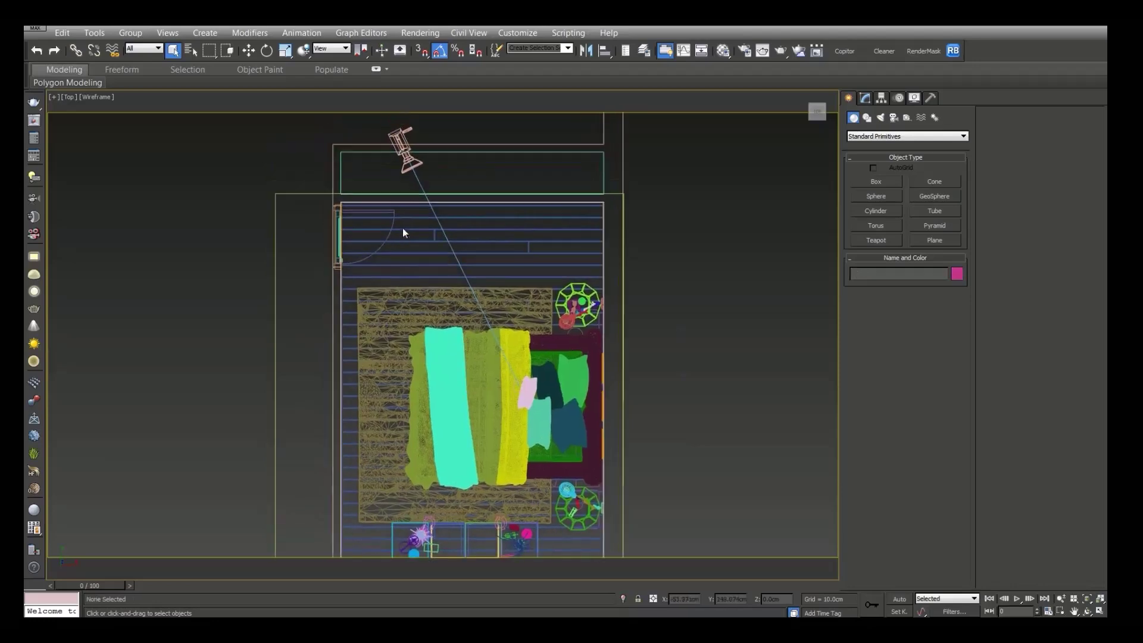
click(403, 155)
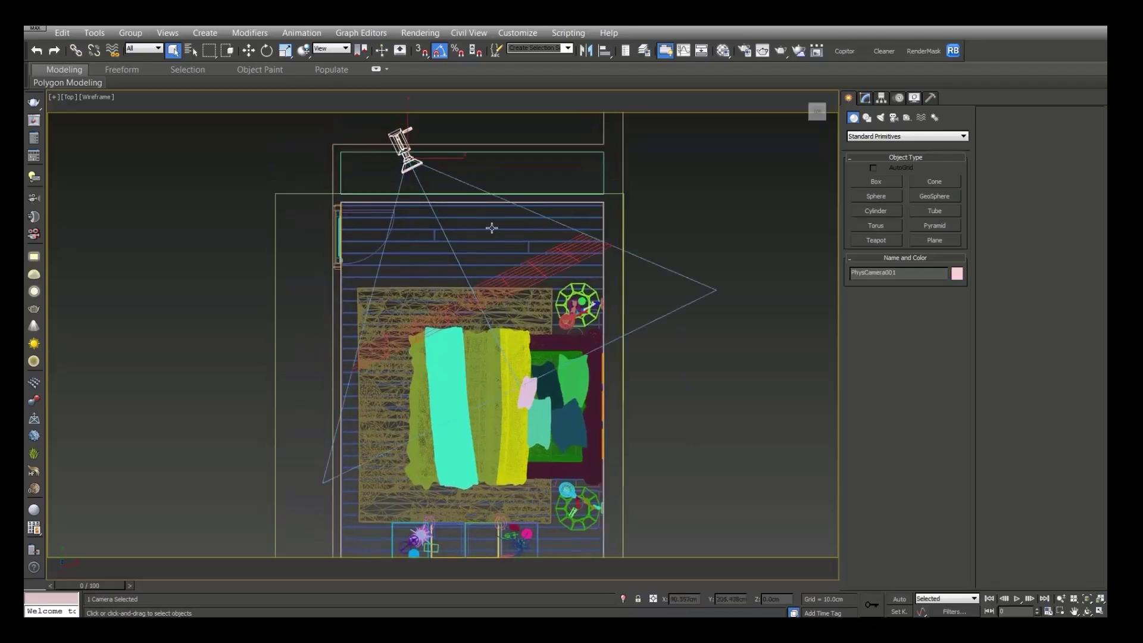
- Clone the physical camera along Y into the room beside the bed as a copy named DOF_1
right_click(504, 223)
click(524, 237)
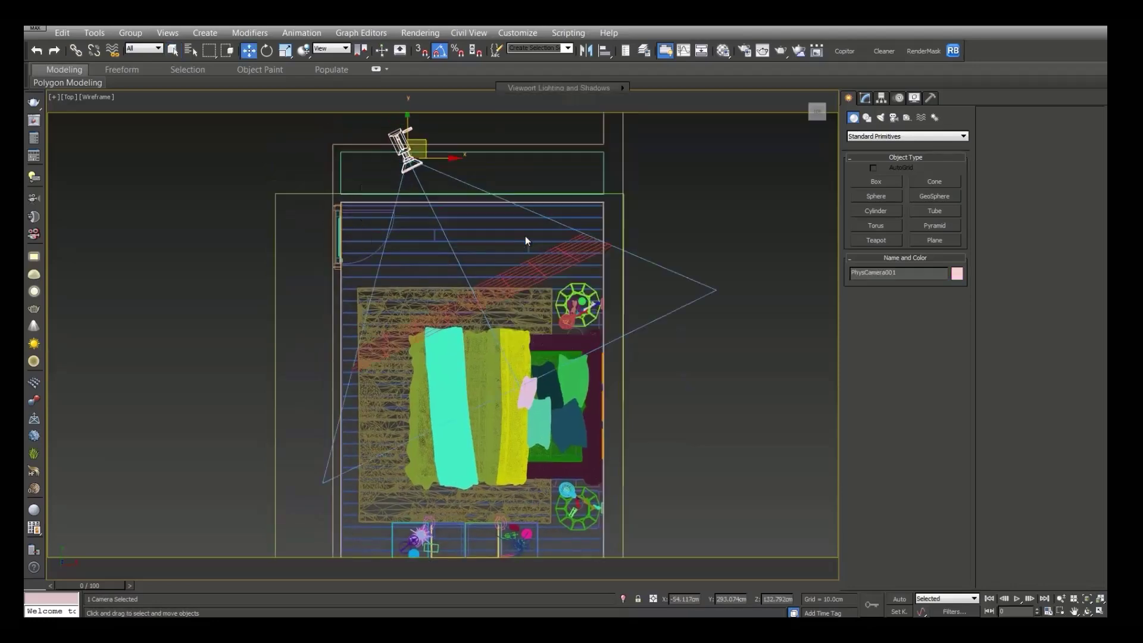
shift+drag(408, 124, 416, 292)
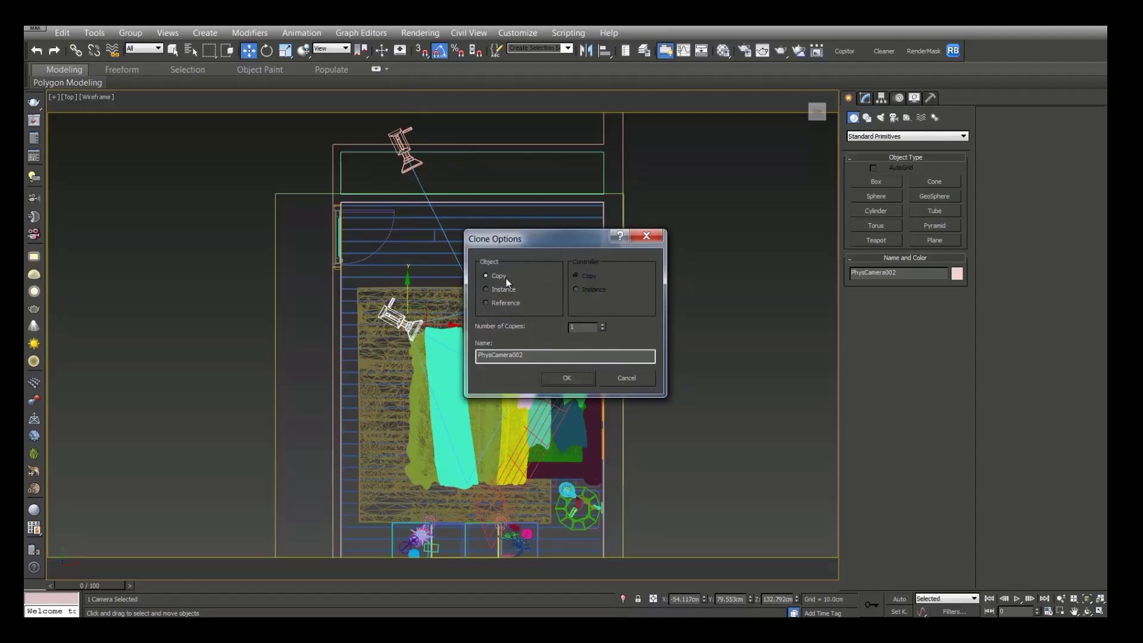
drag(542, 360, 471, 363)
text(DOF_1)
key(Return)
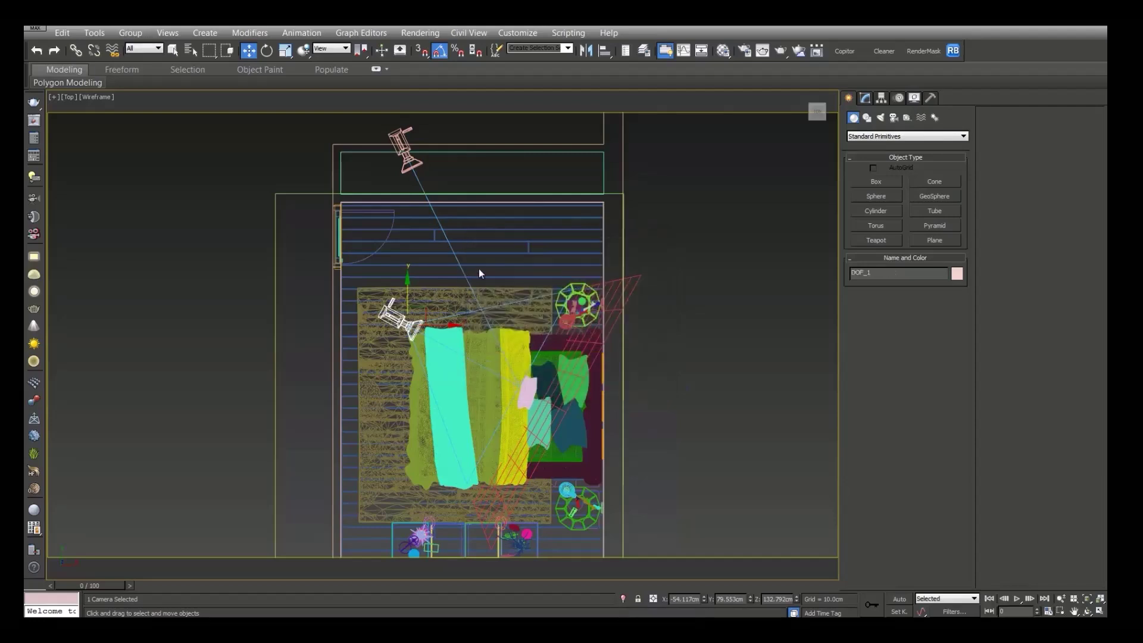
- Look through the DOF_1 camera with shading on and turn off its clipping planes
key(c)
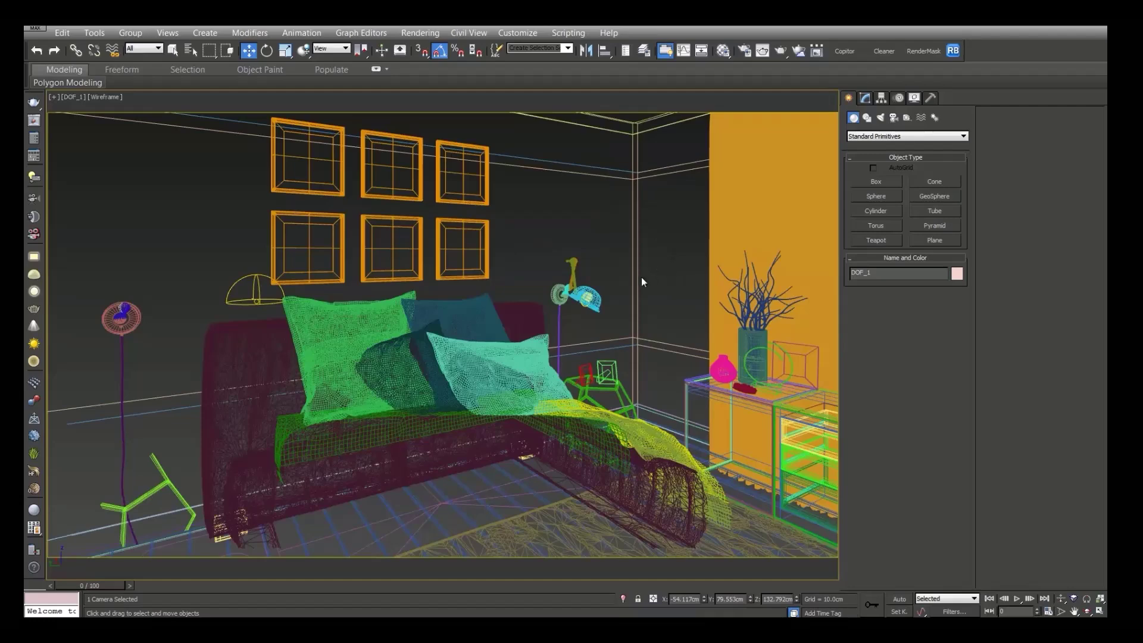
key(F3)
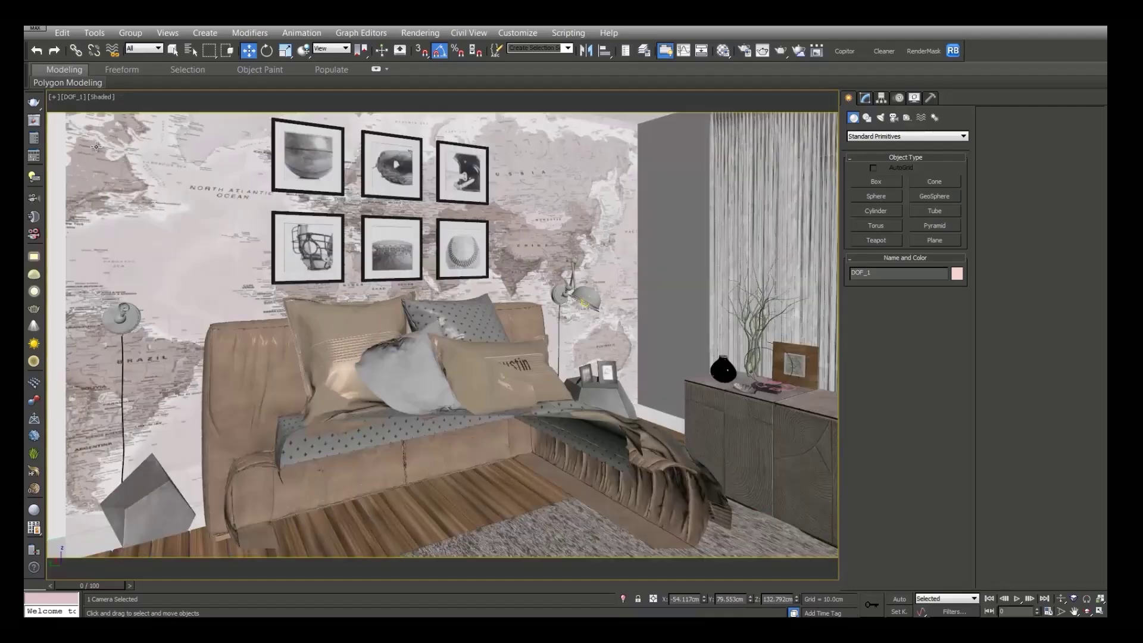
click(69, 98)
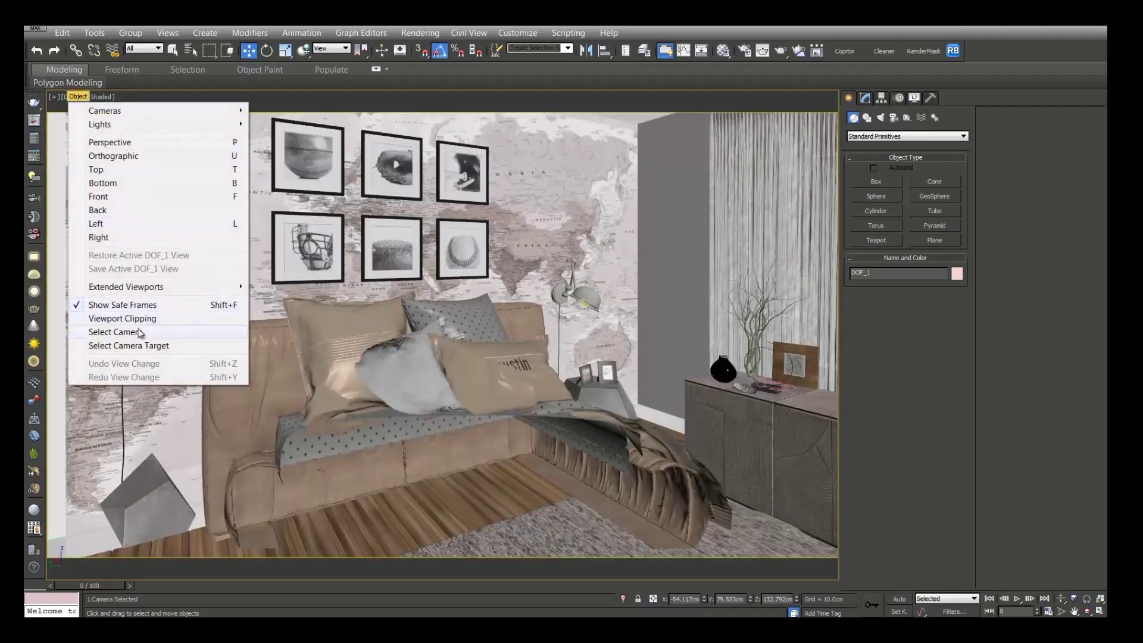
click(120, 329)
click(864, 97)
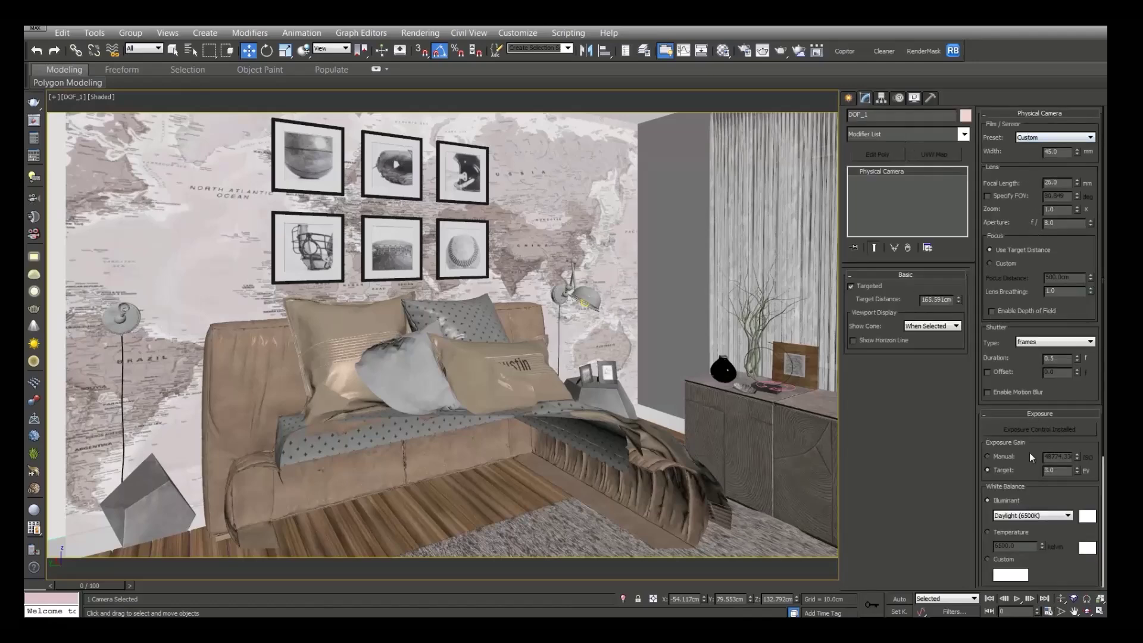
scroll(1029, 376, down, 5)
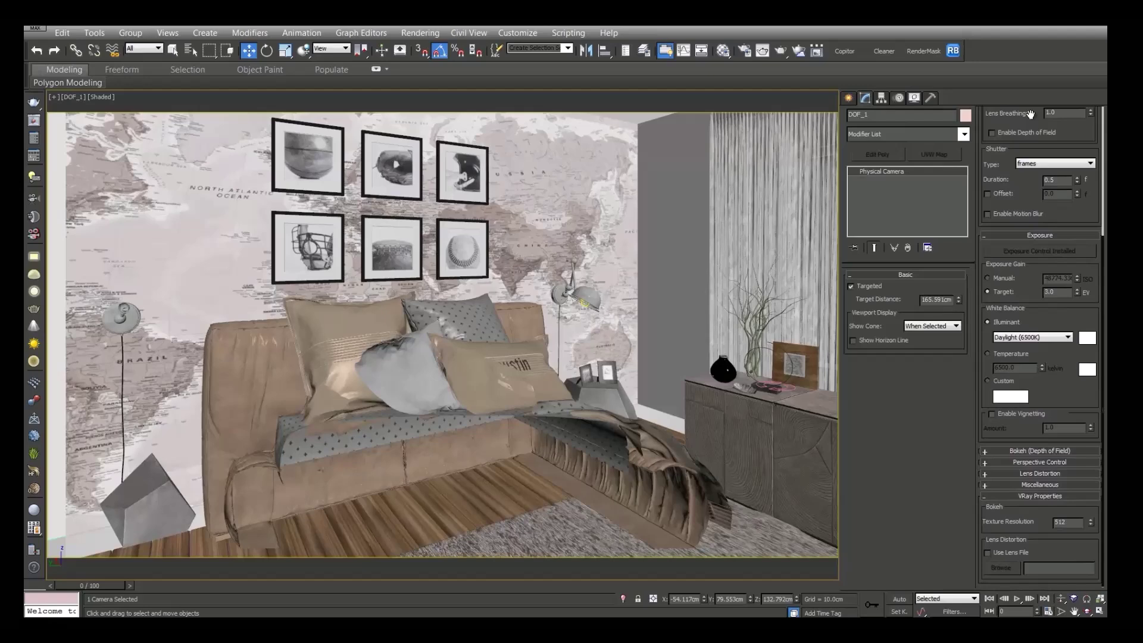
click(1049, 482)
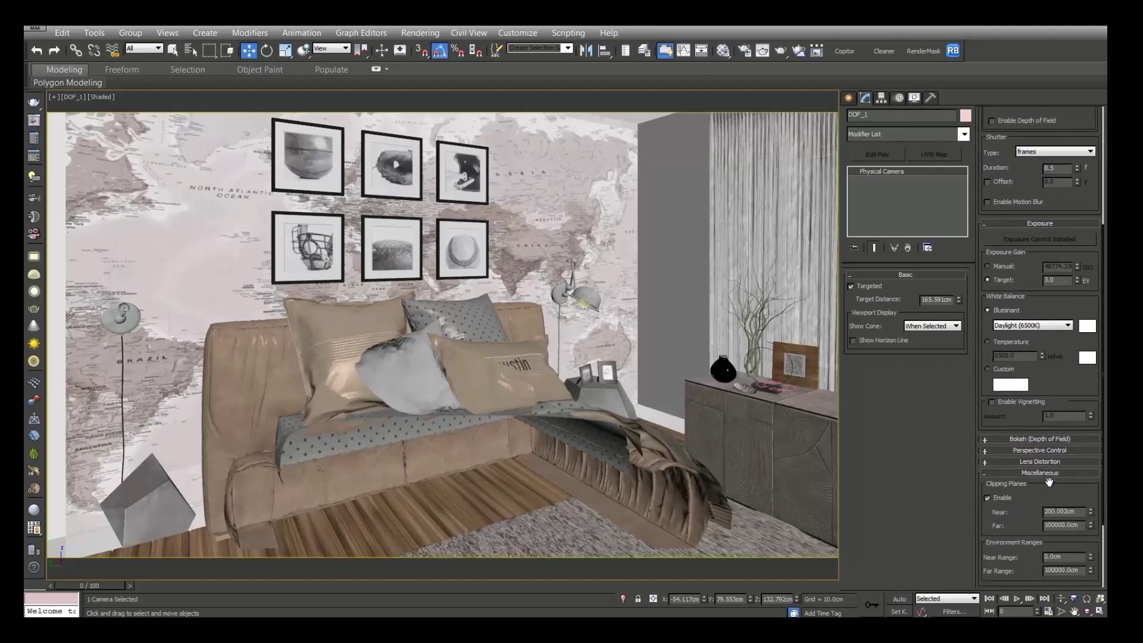
click(1001, 497)
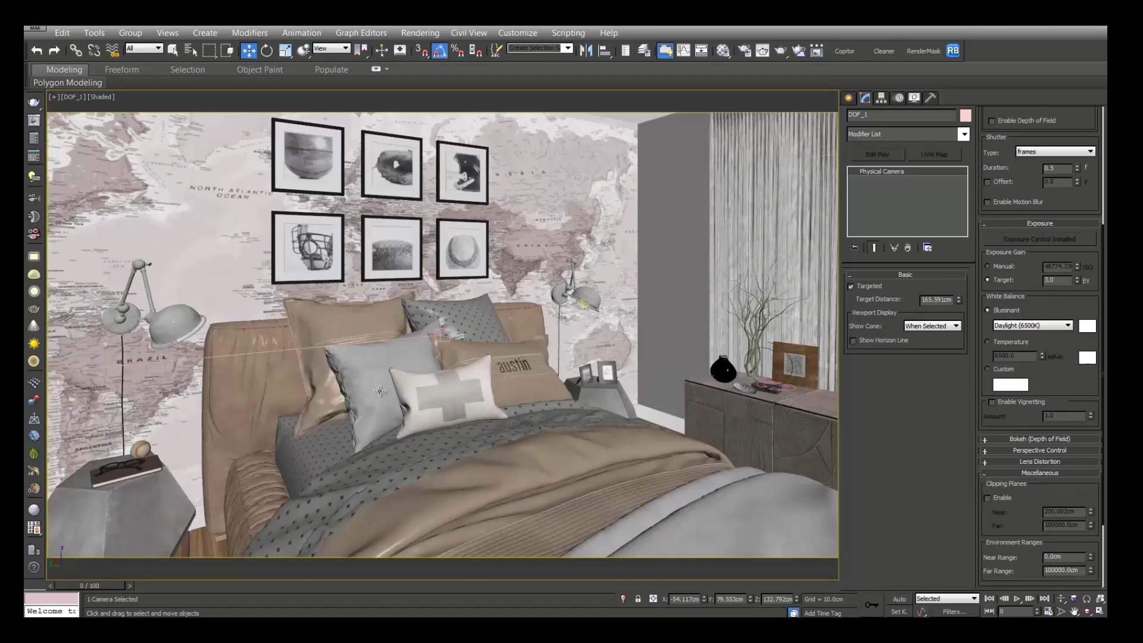
- Pan and dolly the DOF_1 camera in for a close-up of the pillows on the bed
middle_drag(428, 380, 501, 344)
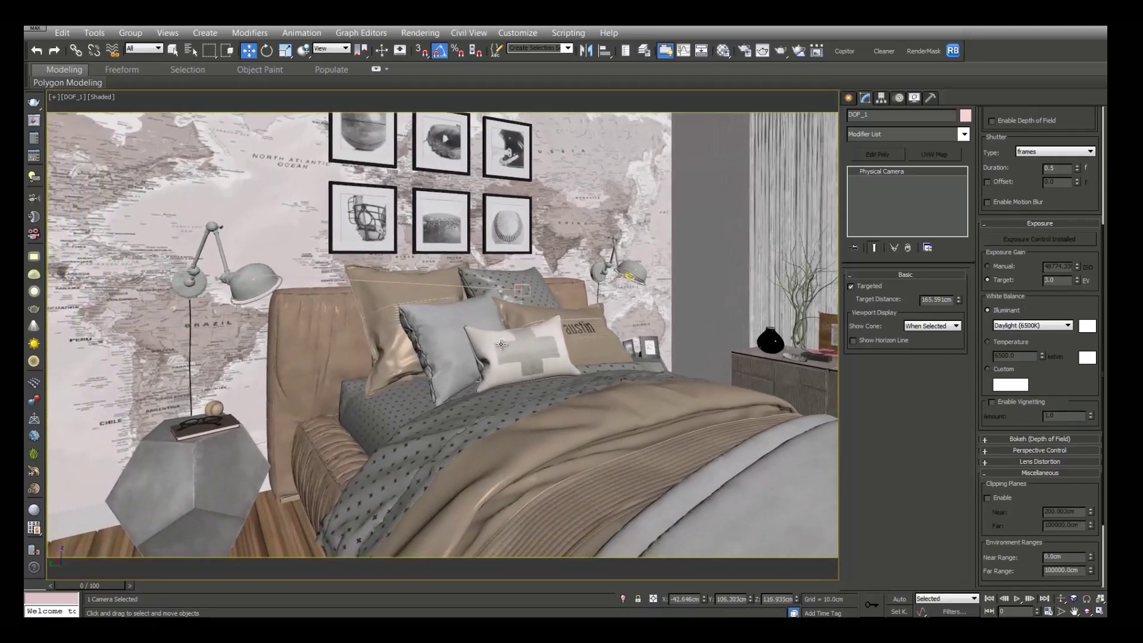
click(1060, 599)
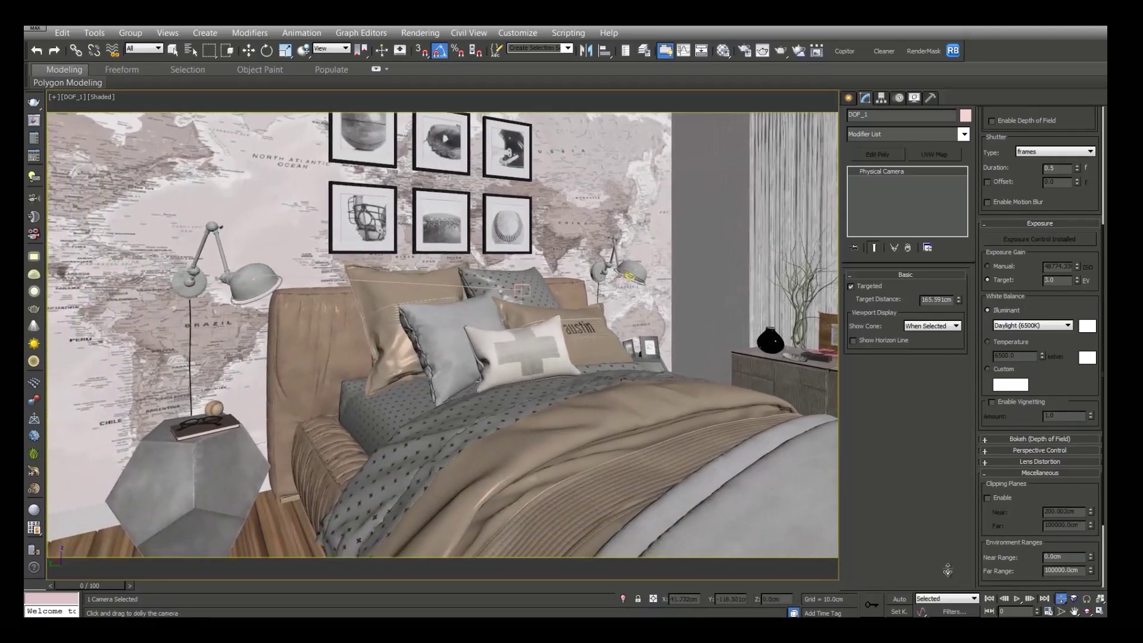
drag(492, 382, 488, 364)
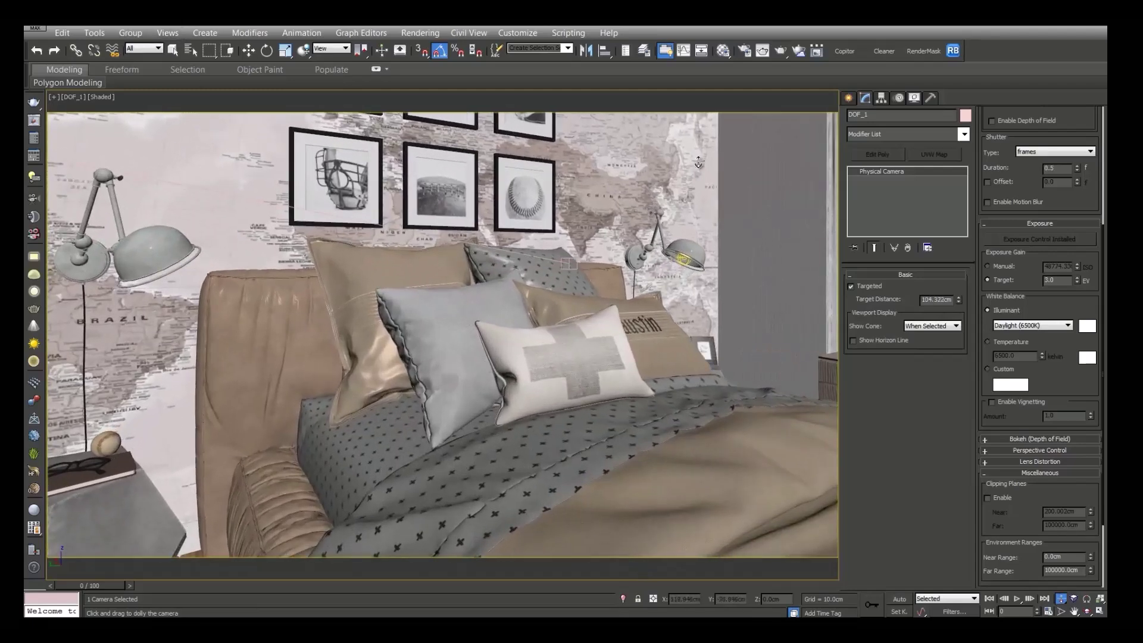
- Unlock the render output's image aspect and set the output size to 1200 by 1200
click(743, 52)
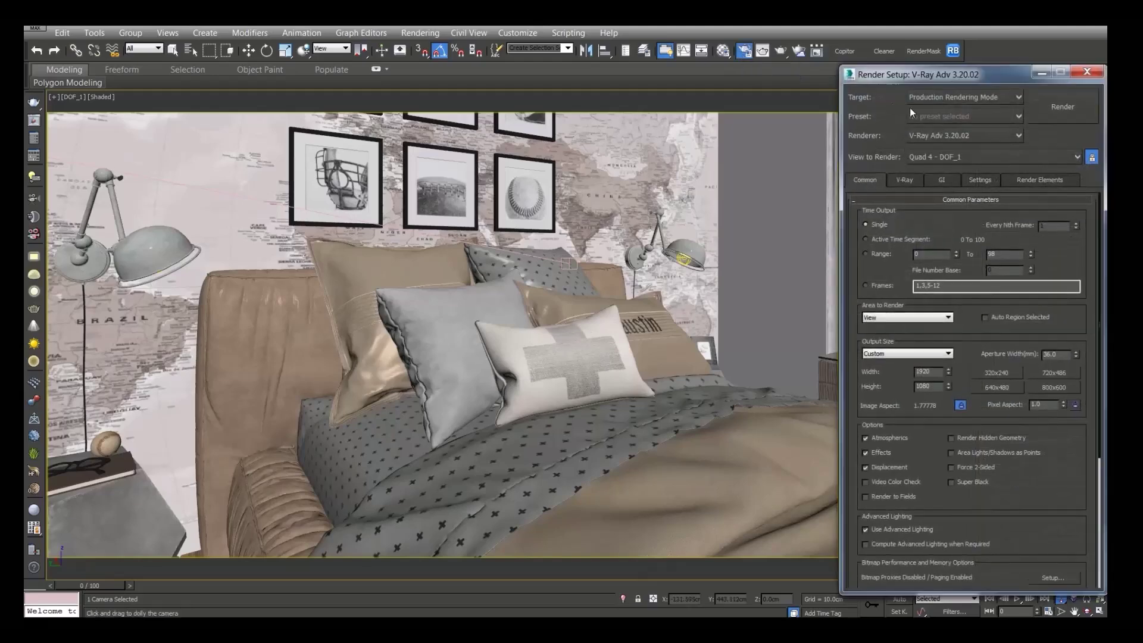
click(961, 409)
drag(936, 372, 911, 373)
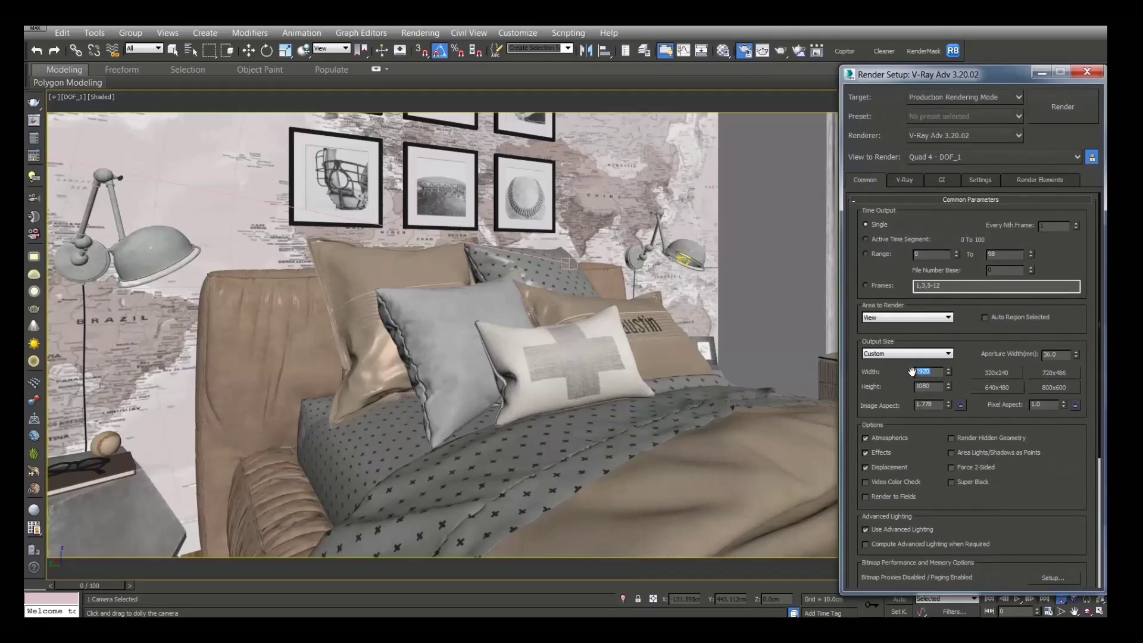
text(1200)
key(Tab)
text(1200)
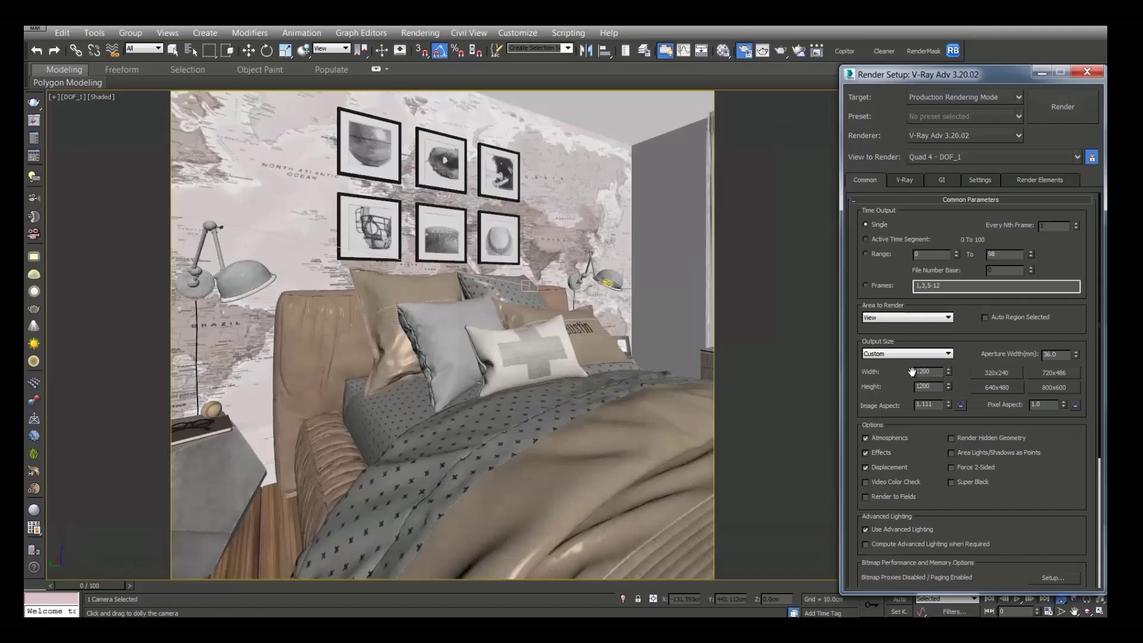
key(Return)
click(1084, 74)
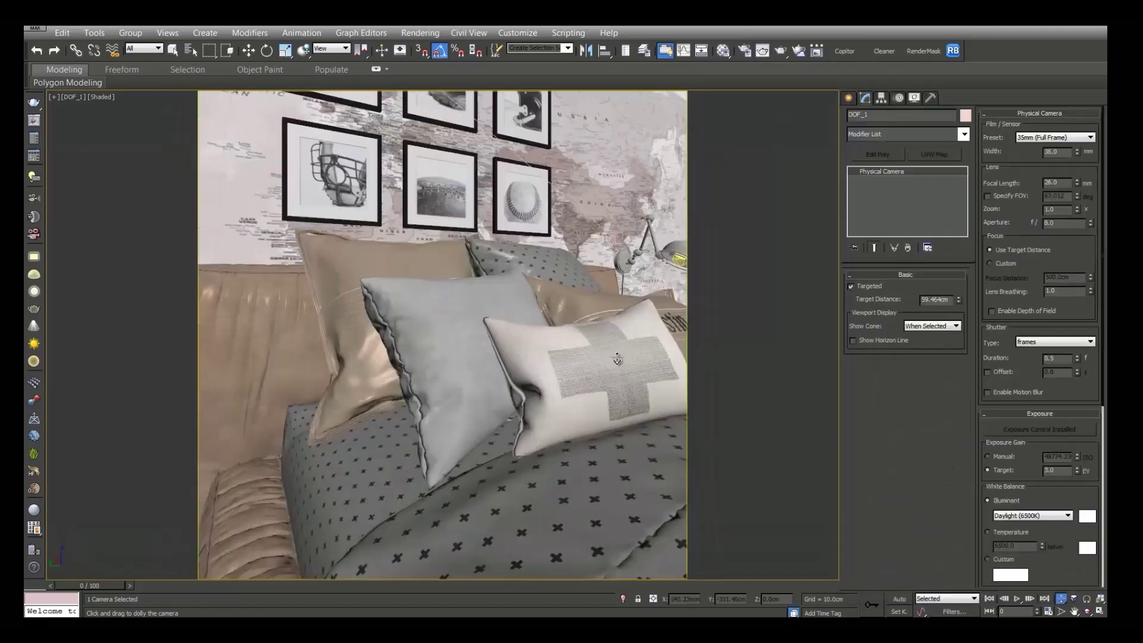
- Pan and orbit the DOF_1 camera around the pillows to fit the square frame, with angle snap turned off
middle_drag(632, 367, 571, 354)
drag(557, 348, 517, 337)
click(1087, 611)
middle_drag(559, 353, 574, 388)
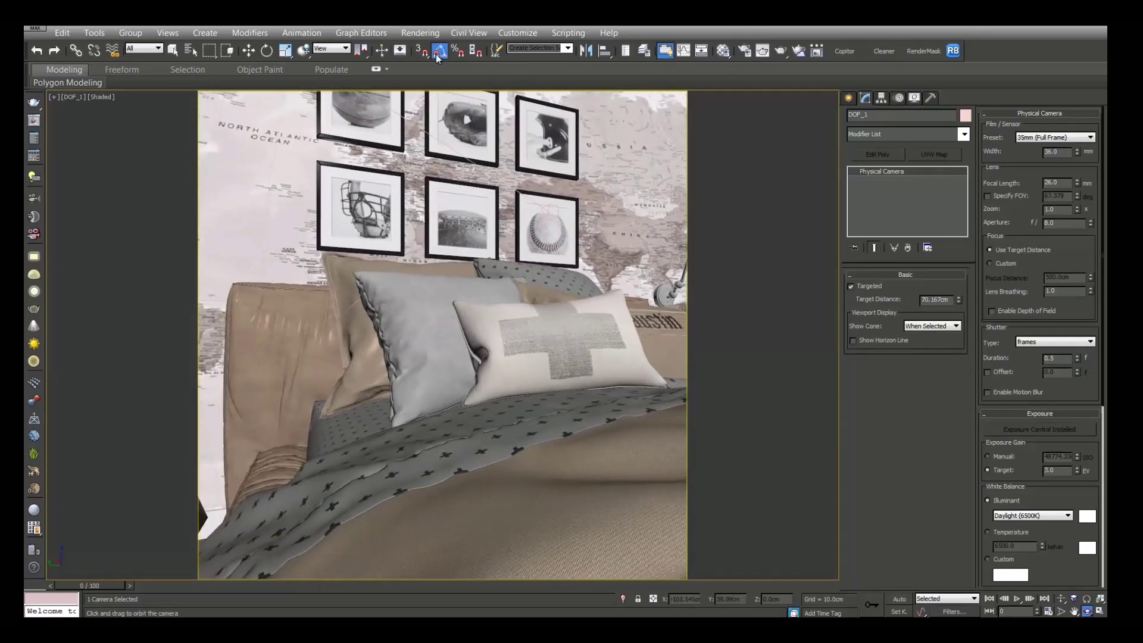
drag(439, 358, 444, 366)
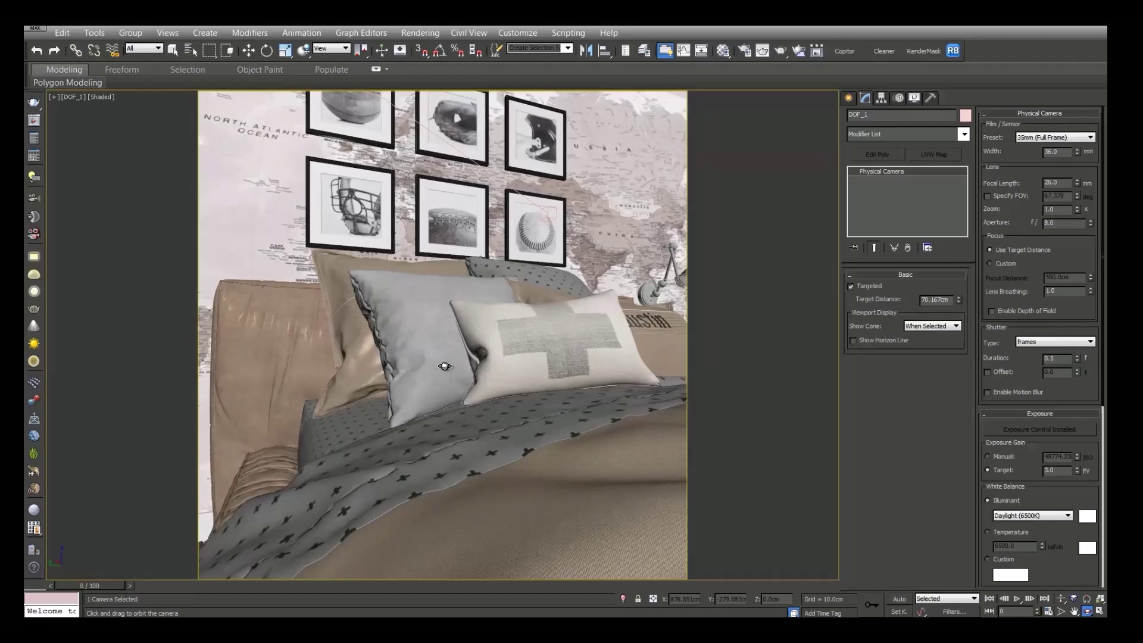
middle_drag(490, 347, 492, 360)
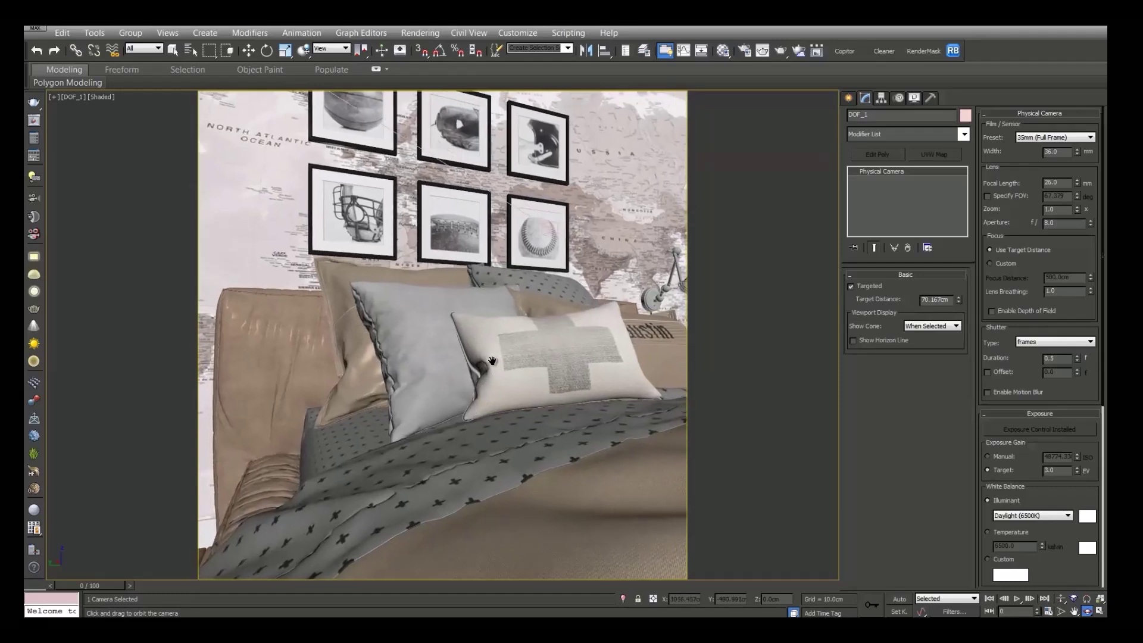
- Dolly, pan and orbit the DOF_1 camera to tighten the close-up on the cross-patterned pillow
key(alt+z)
drag(598, 336, 597, 380)
middle_drag(597, 380, 581, 375)
key(ctrl+r)
drag(492, 312, 490, 320)
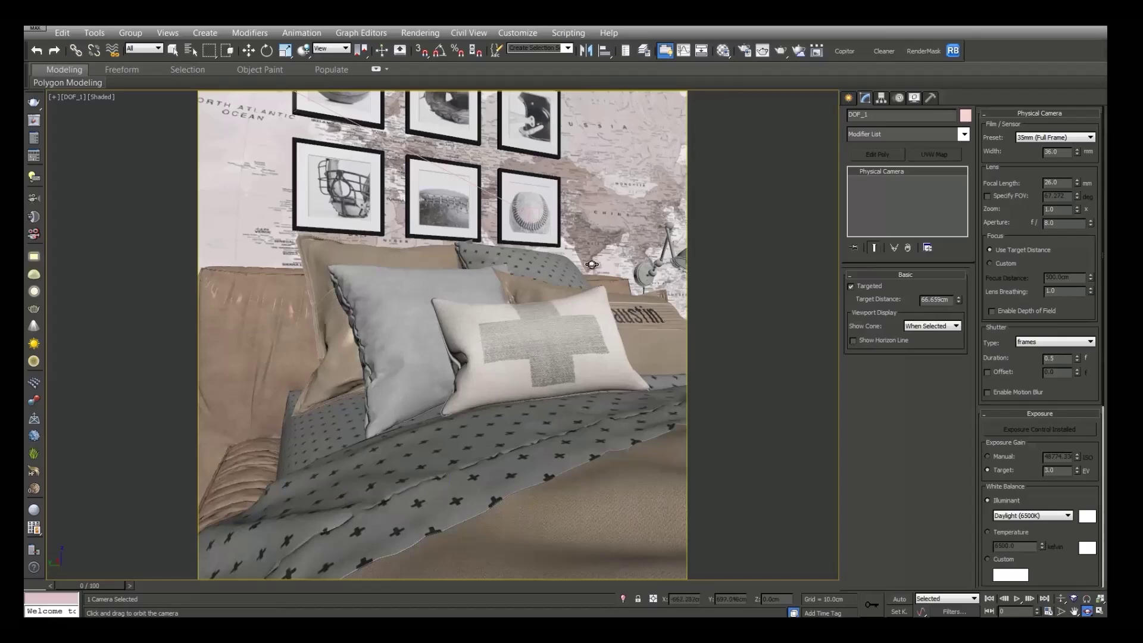
- Show the scene from above in wireframe and enable depth of field for the DOF_1 camera
key(t)
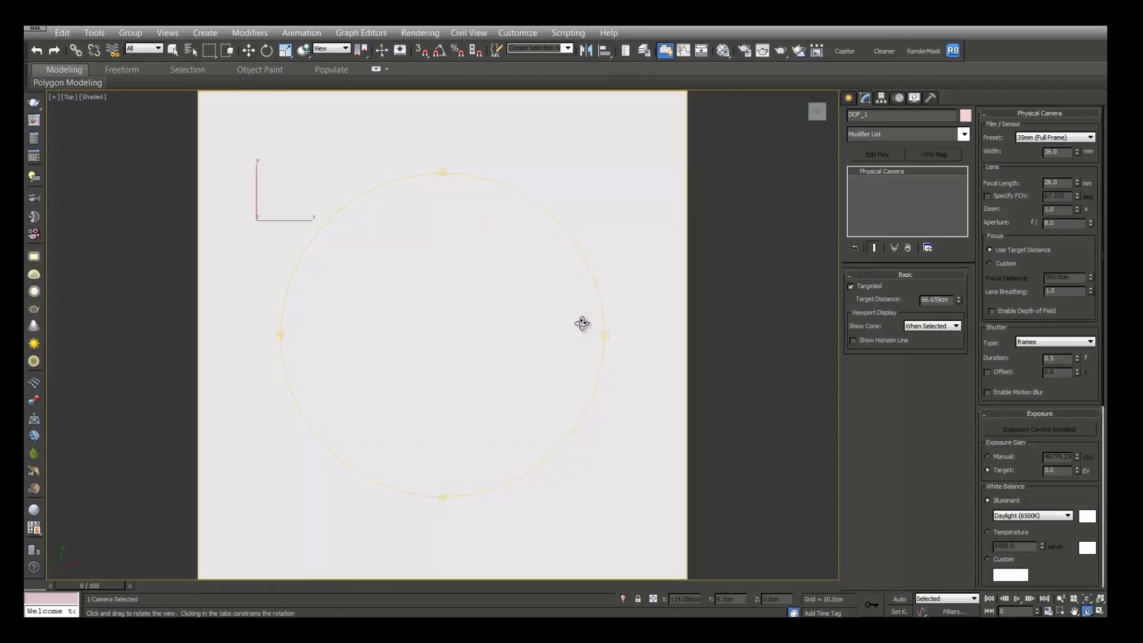
key(F3)
key(w)
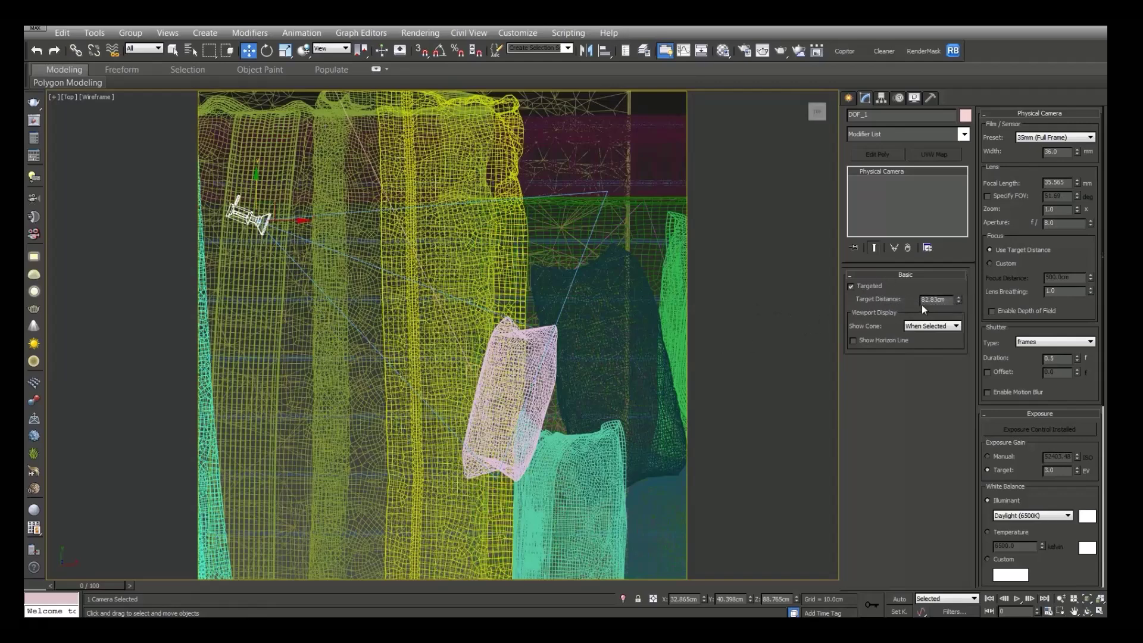
click(1024, 311)
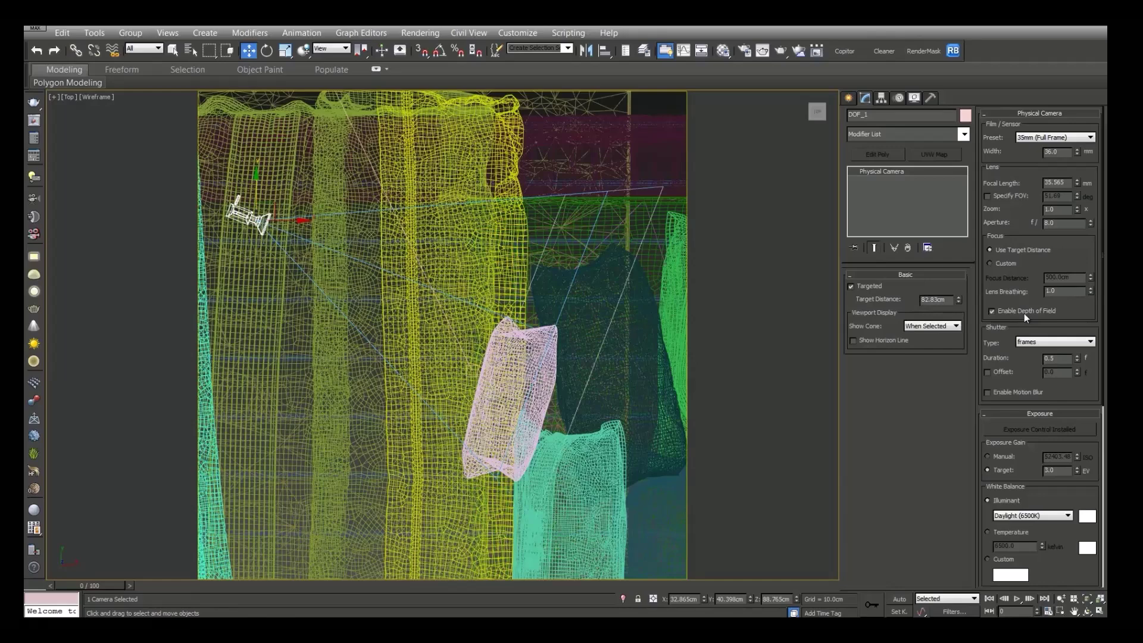
- Keep the camera's 35mm (Full Frame) preset, turn on Specify FOV and set the aperture to f/2.5
click(1053, 138)
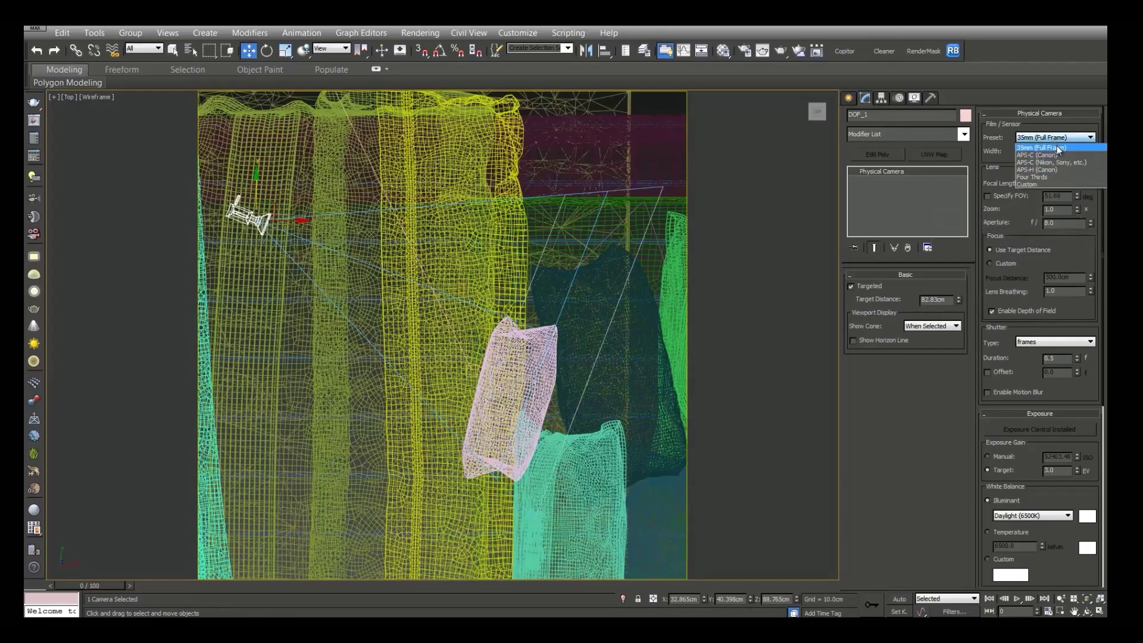
click(1056, 145)
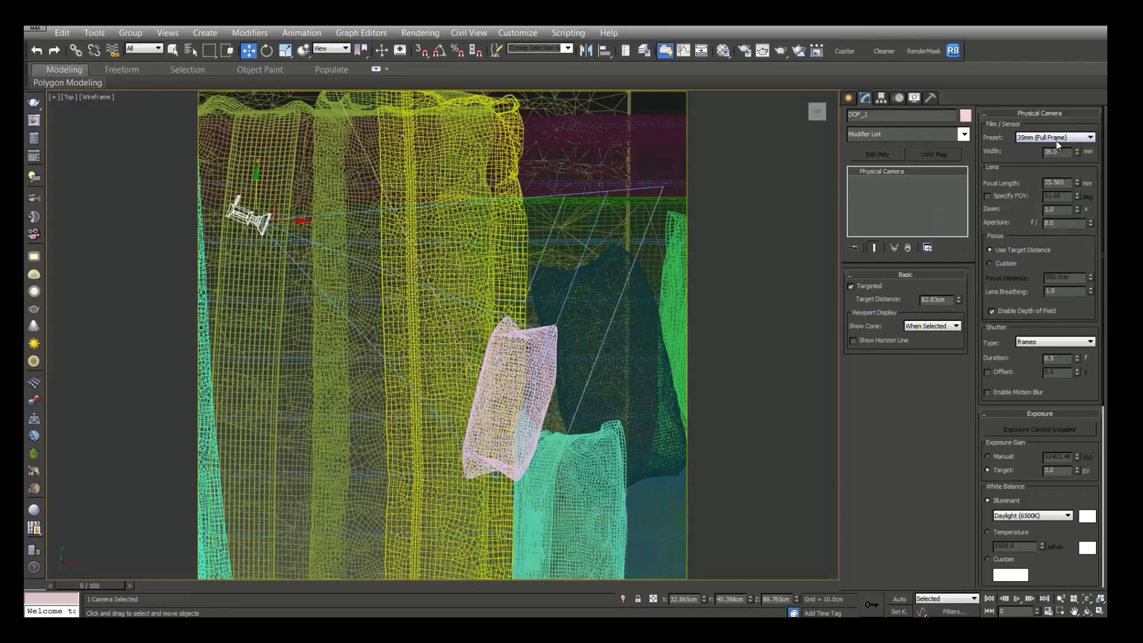
click(1006, 197)
drag(1059, 223, 1033, 230)
text(2.5)
click(1063, 209)
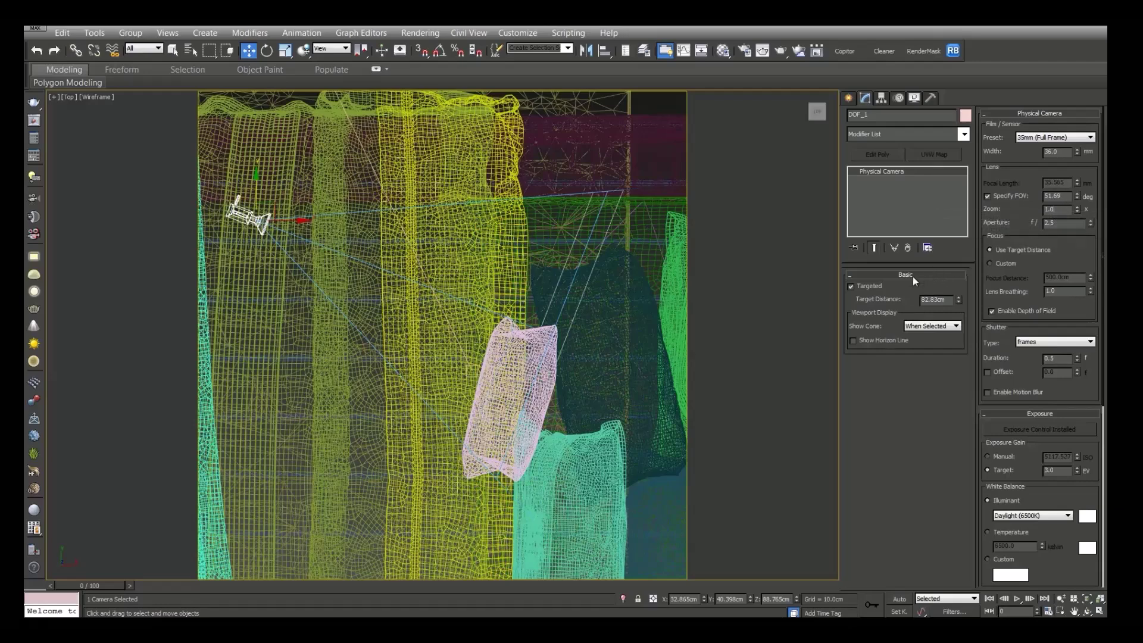
- Set the camera's target distance to about 82 cm and look through DOF_1 with shading on
drag(957, 299, 955, 299)
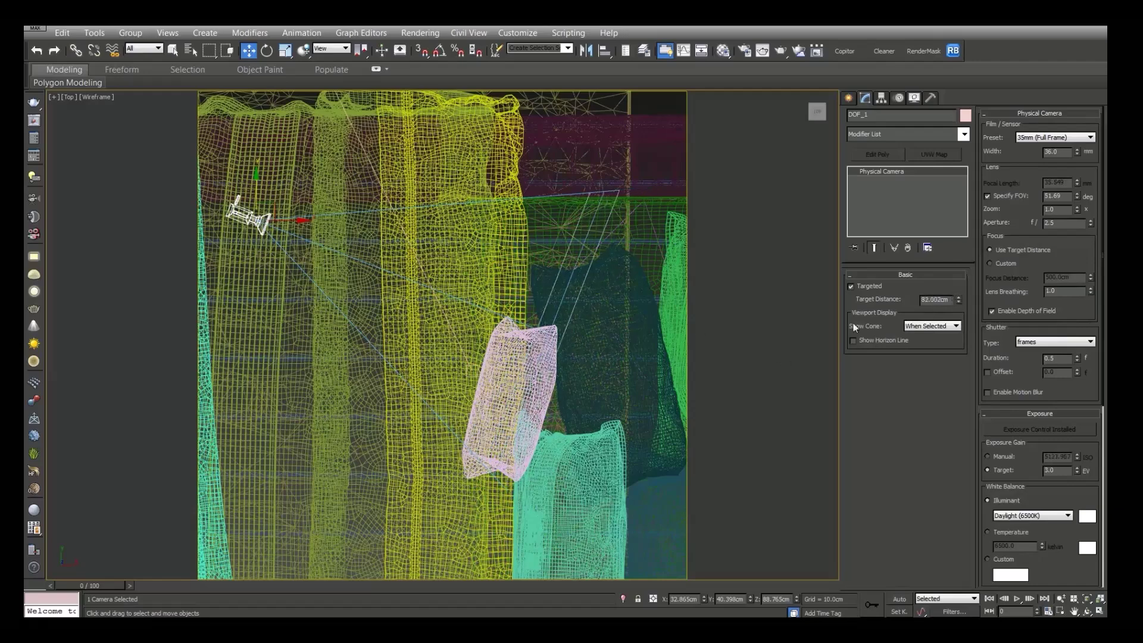
right_click(604, 385)
key(c)
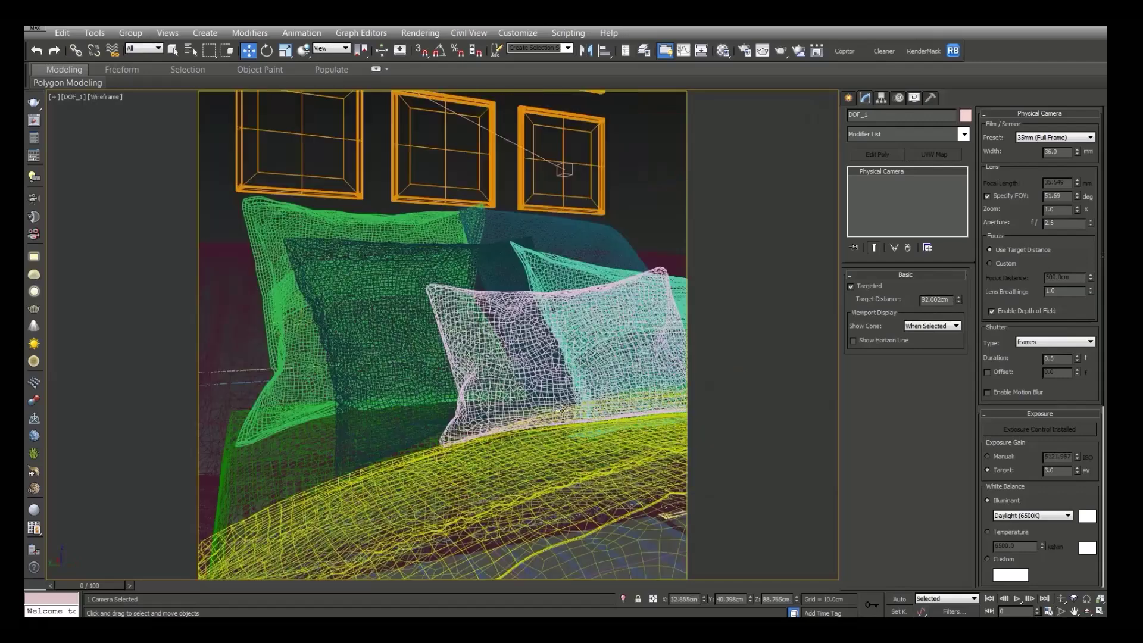
key(F3)
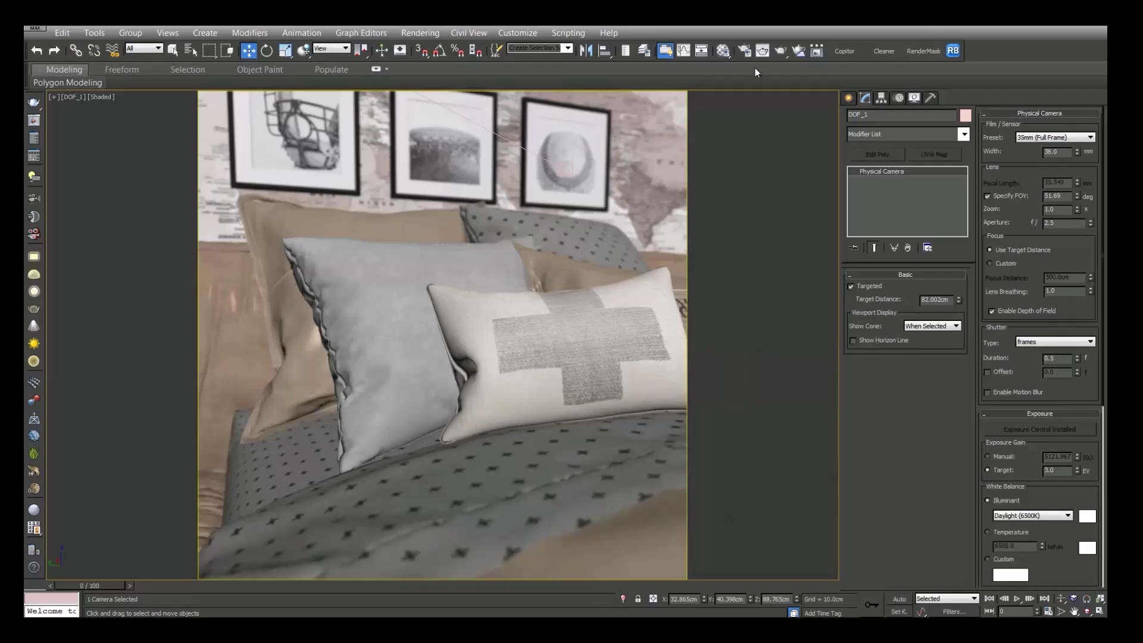
- Open the V-Ray frame buffer settings in the render setup, collapsing the image sampler sections
click(744, 51)
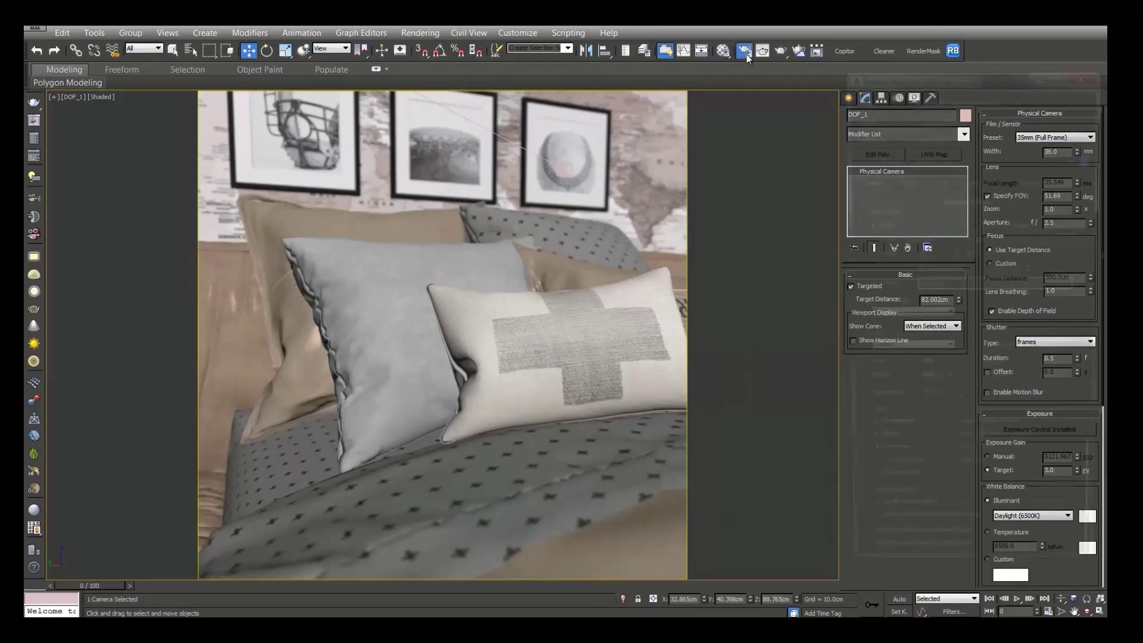
click(910, 180)
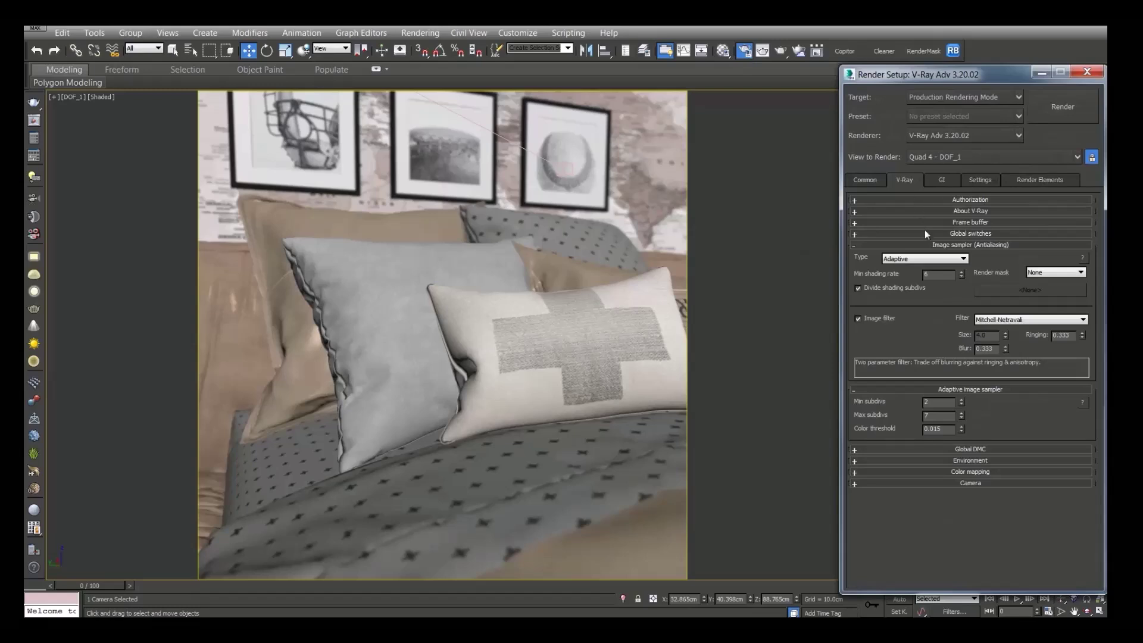
click(971, 245)
click(973, 257)
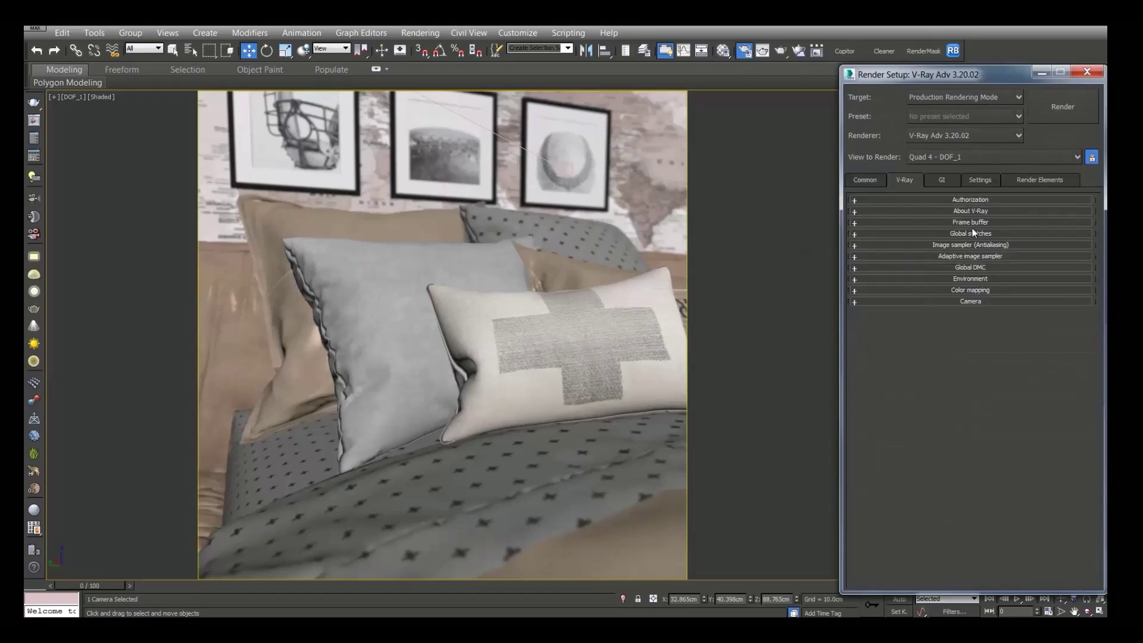
click(977, 222)
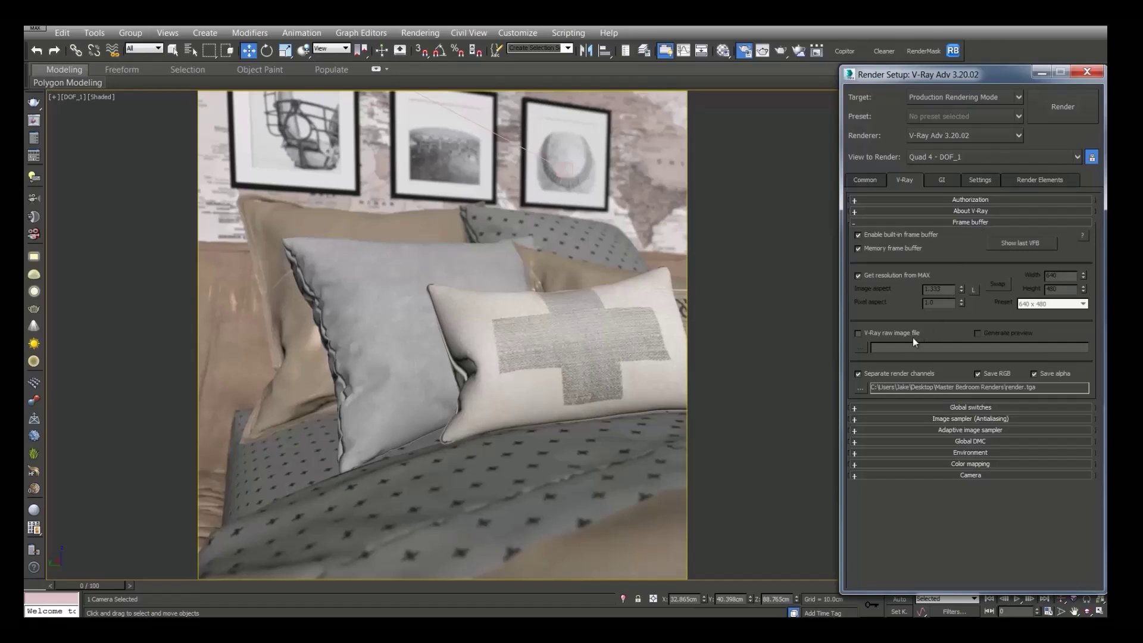
- Save the separate render channels as render.tga in a new folder named DOF and start the render
click(859, 388)
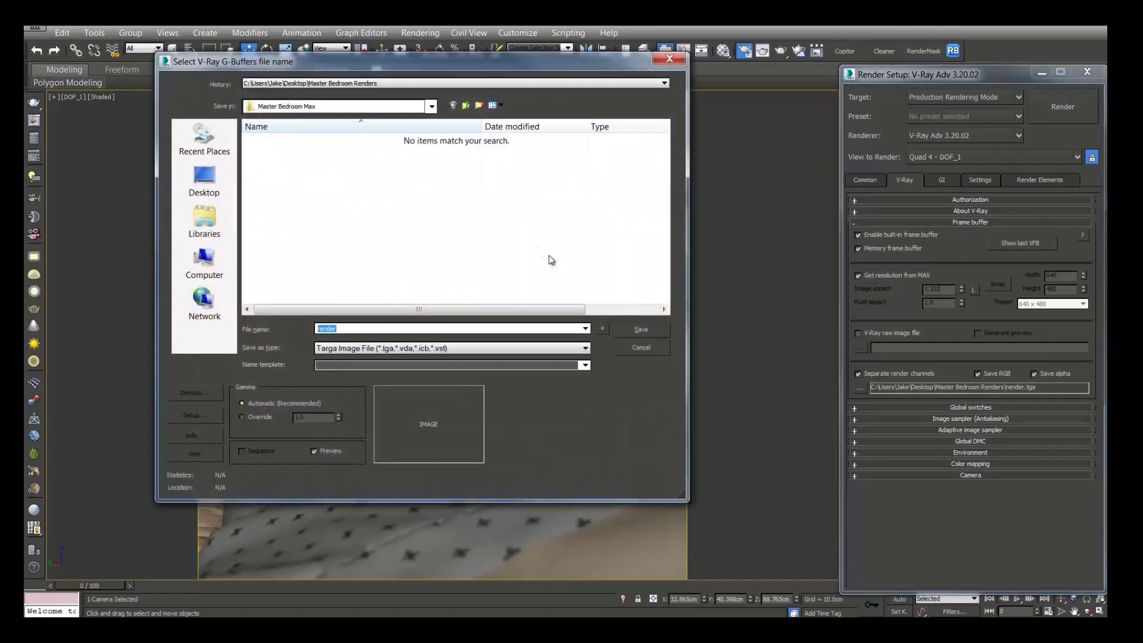
click(478, 105)
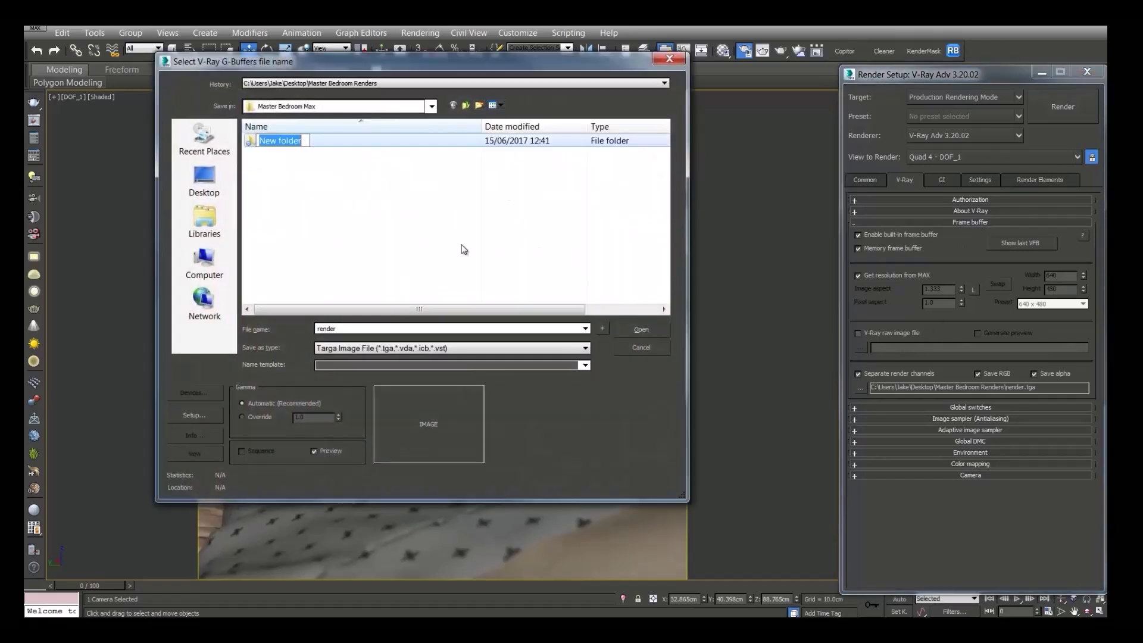
text(DOF)
key(Return)
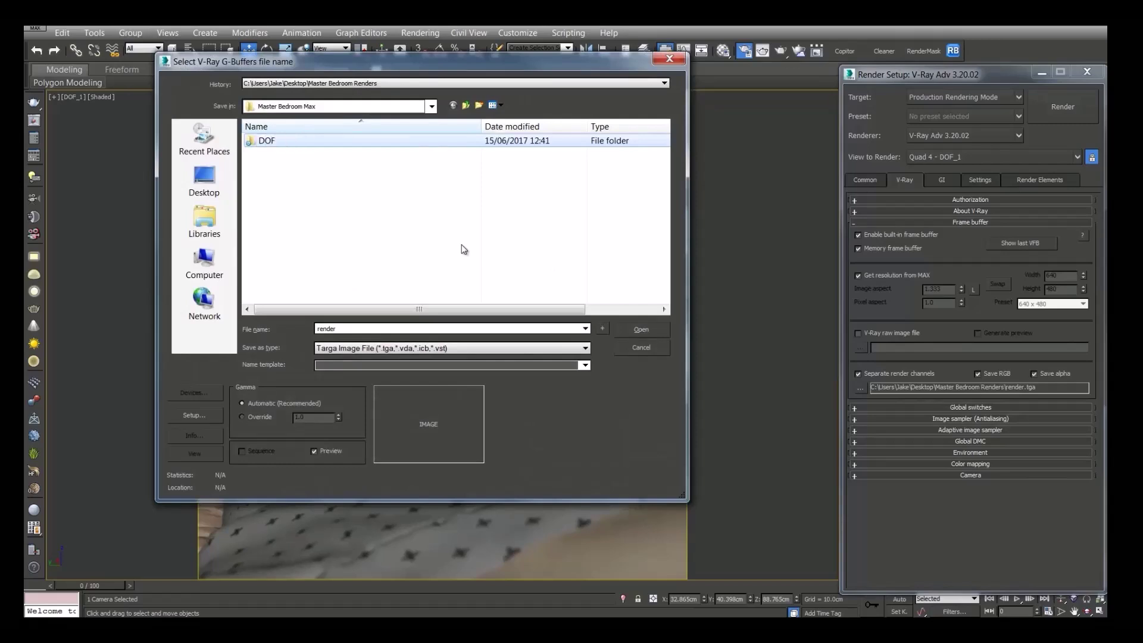
key(Return)
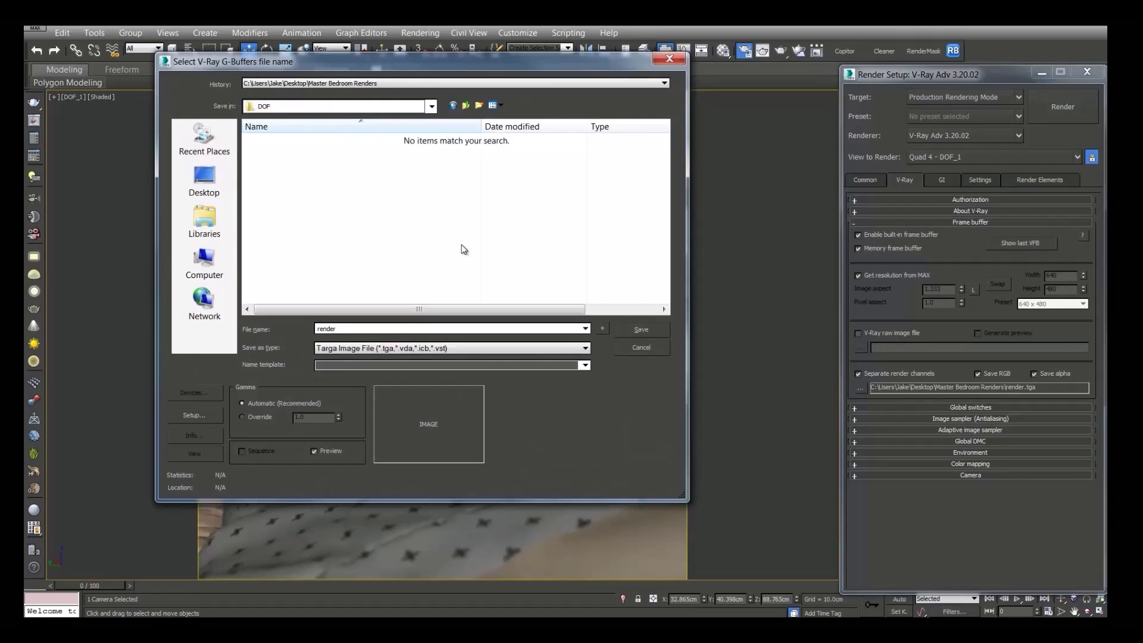
click(633, 331)
click(551, 360)
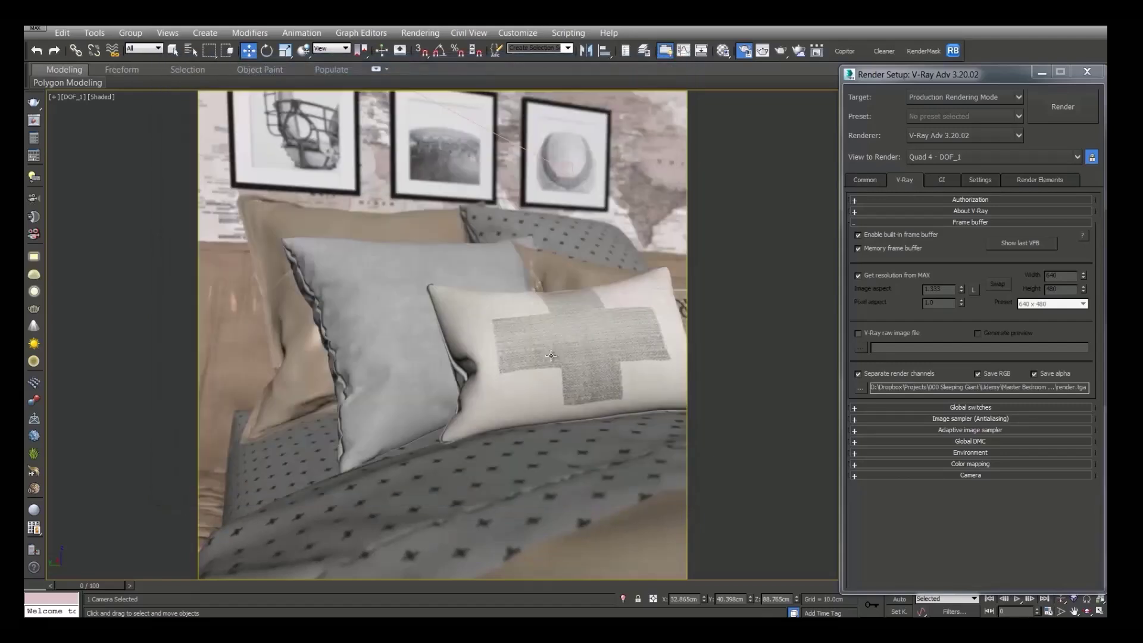
click(1044, 113)
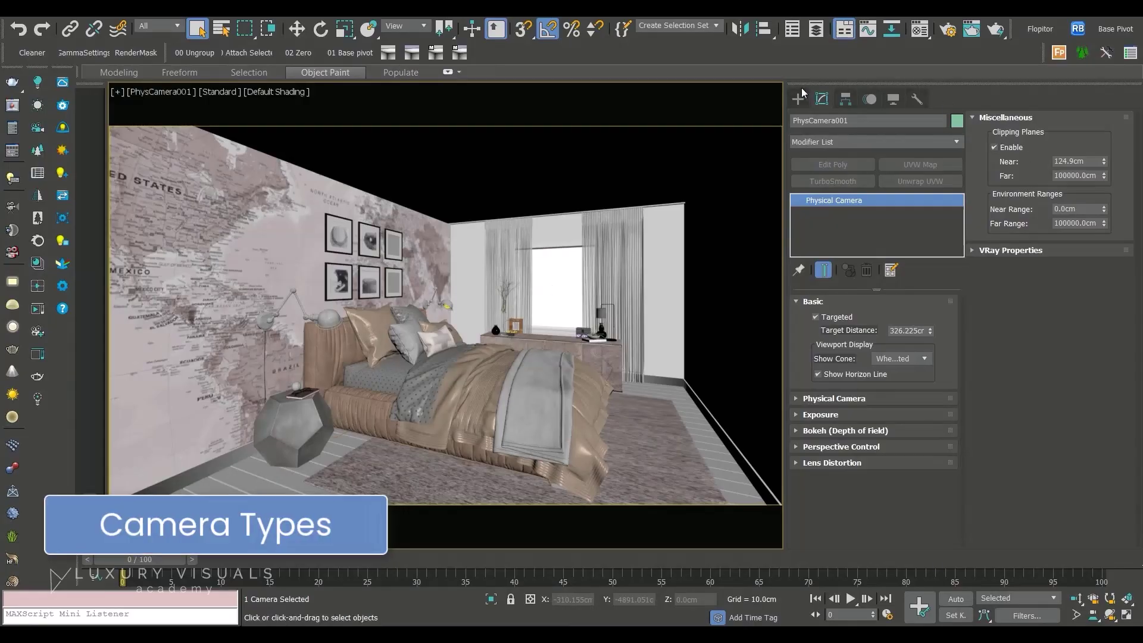
- From the top view, create a targeted physical camera beside the room with a target distance of about 228 cm
key(t)
scroll(458, 332, down, 3)
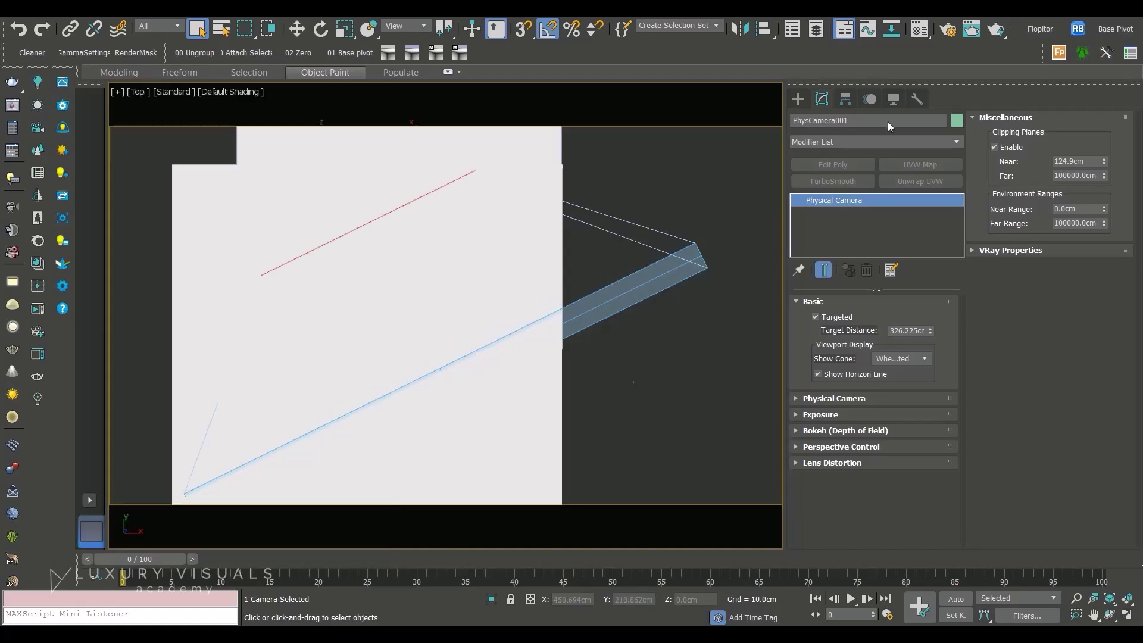
click(798, 100)
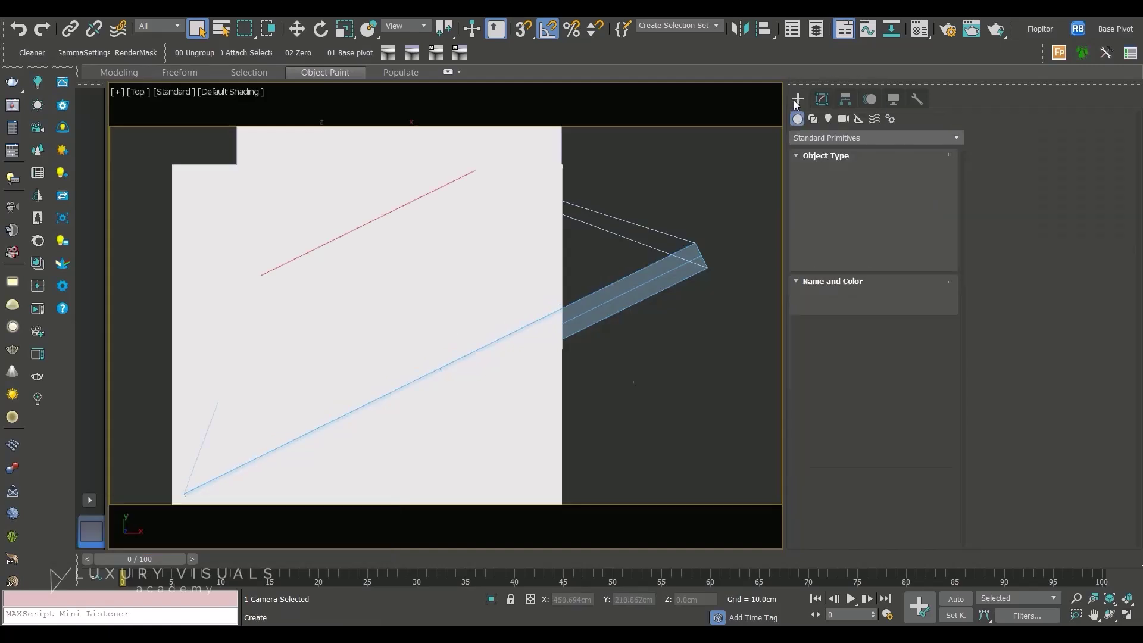
click(840, 121)
click(849, 187)
middle_drag(659, 294, 447, 361)
drag(589, 230, 589, 427)
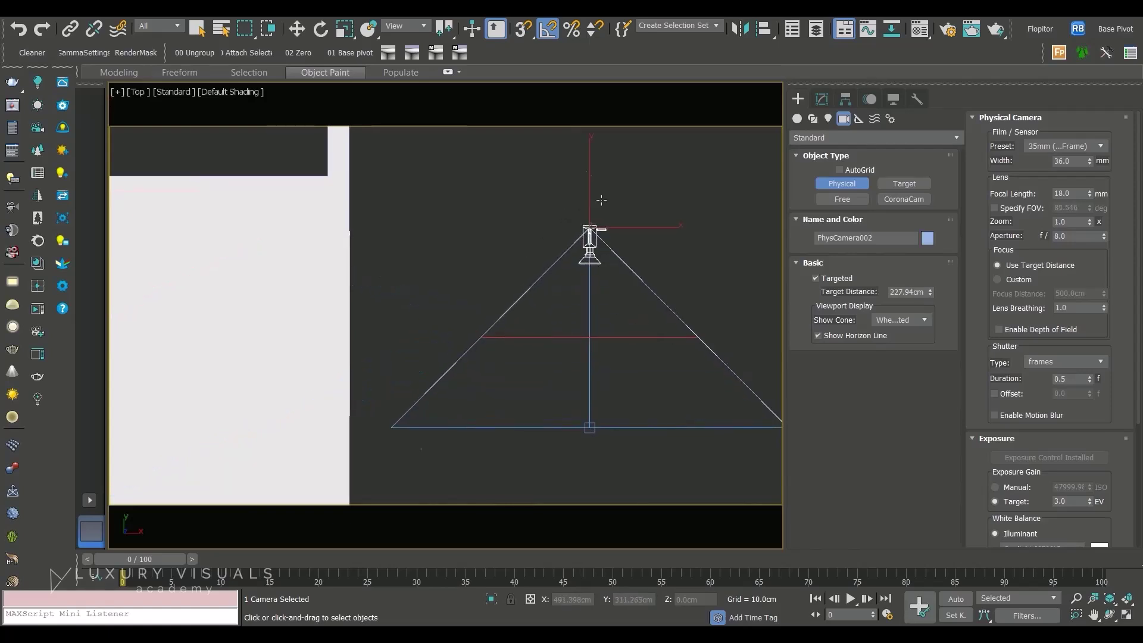
right_click(590, 237)
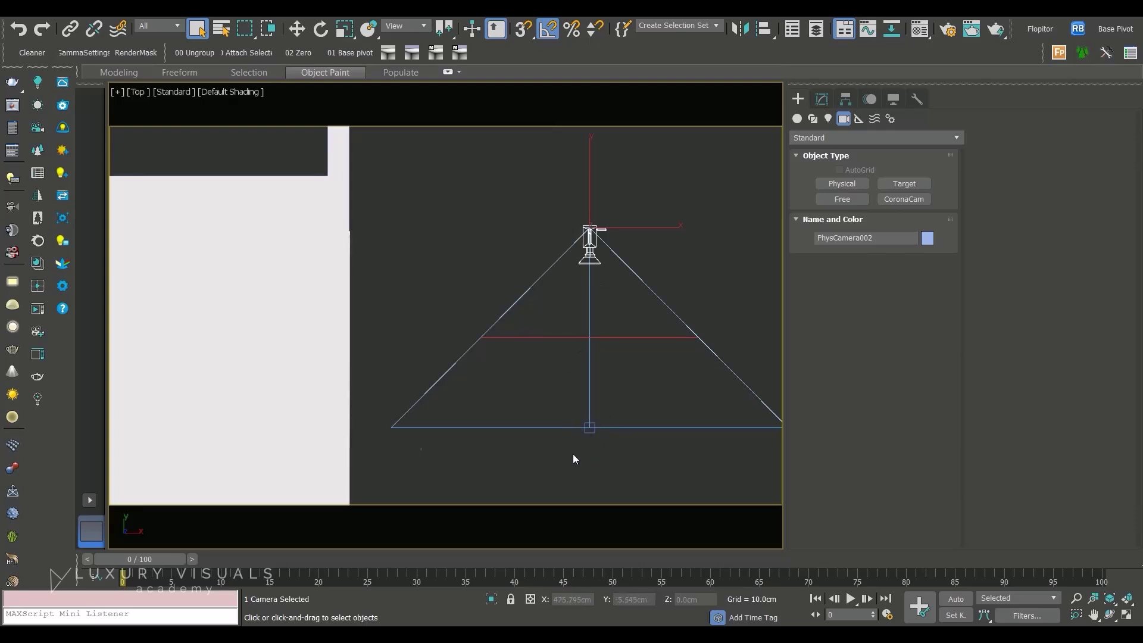
- Move the new camera's body sideways, then move its target separately along X to line up with the body
right_click(646, 146)
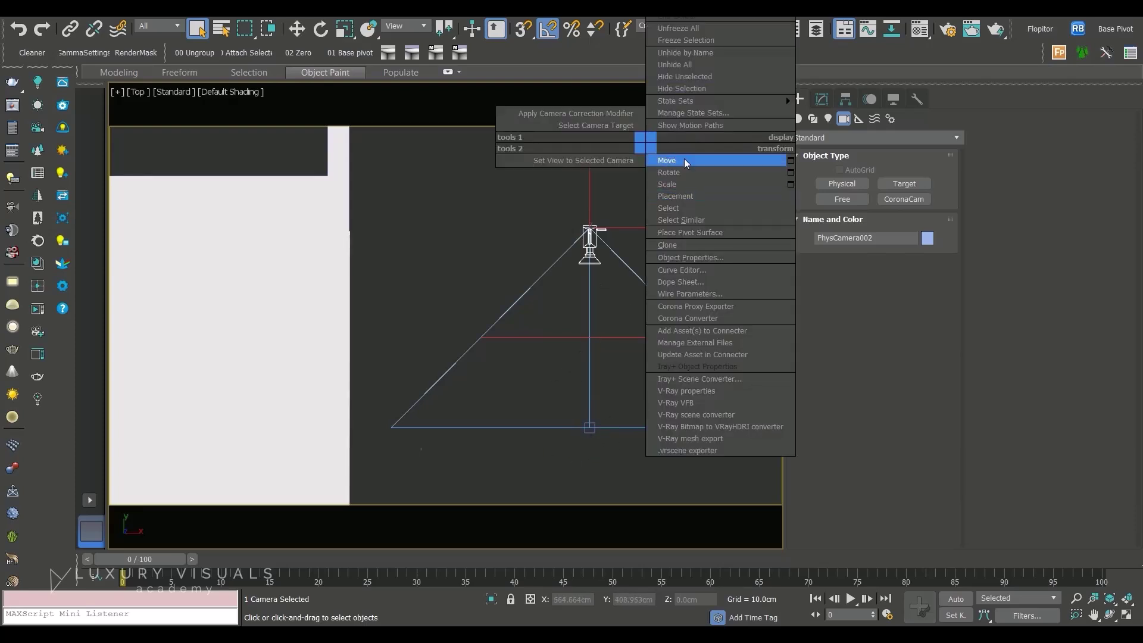
click(679, 159)
drag(651, 222, 605, 269)
click(596, 424)
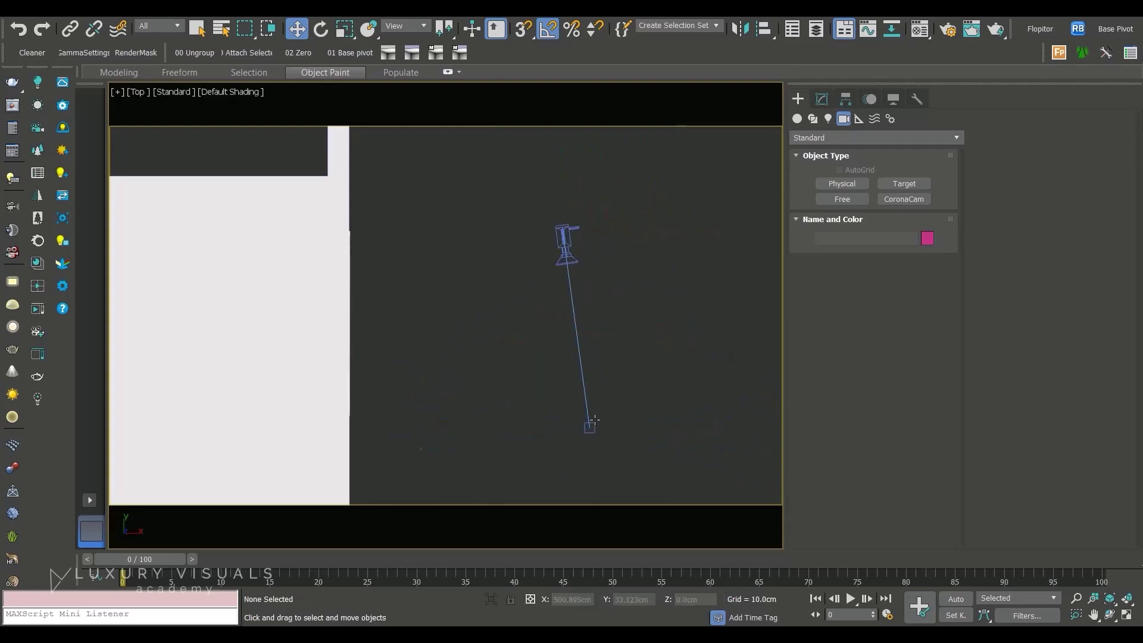
click(592, 425)
drag(631, 426, 610, 400)
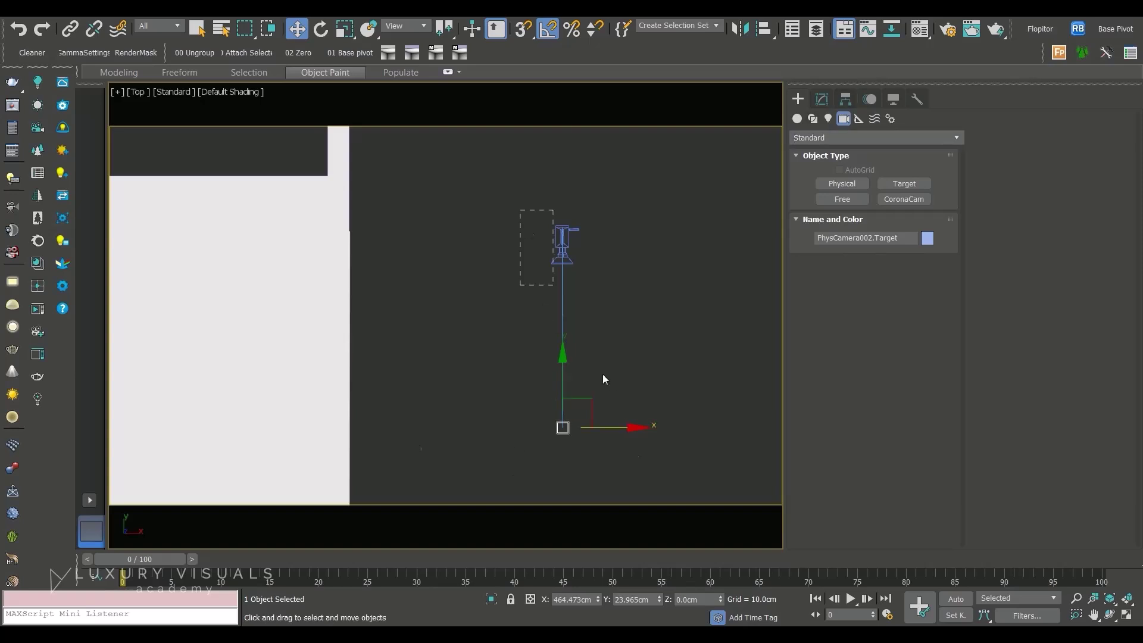
- Select the new camera together with its target
drag(527, 228, 580, 256)
middle_drag(580, 256, 679, 230)
scroll(711, 265, down, 3)
scroll(711, 266, up, 2)
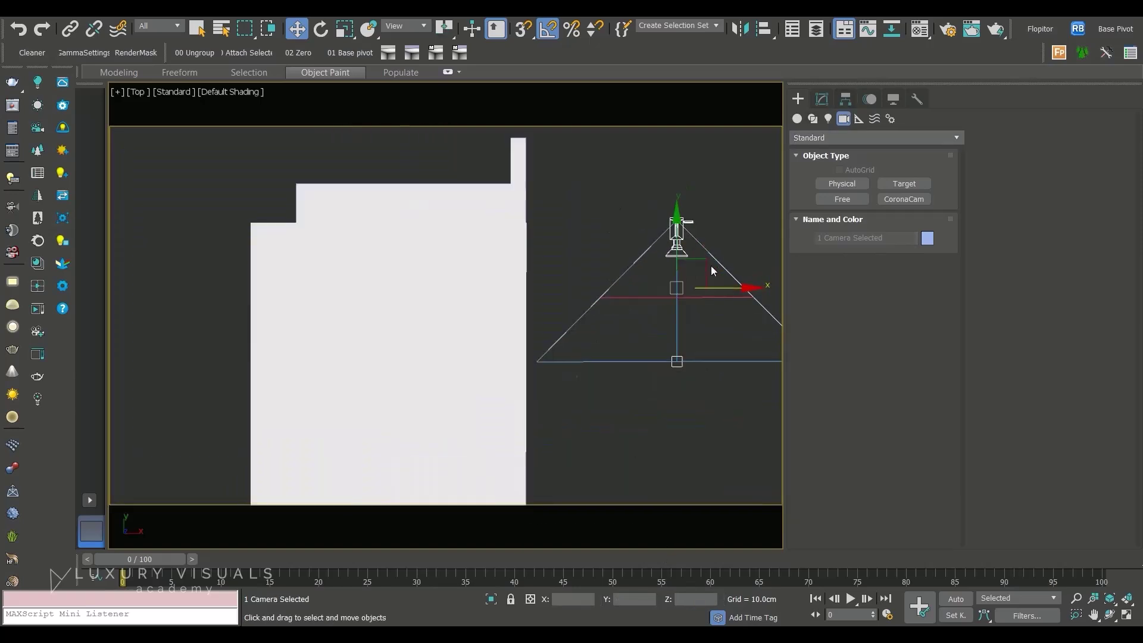
- In the top wireframe view, move the camera and its target together from beside the room into the bedroom
key(1)
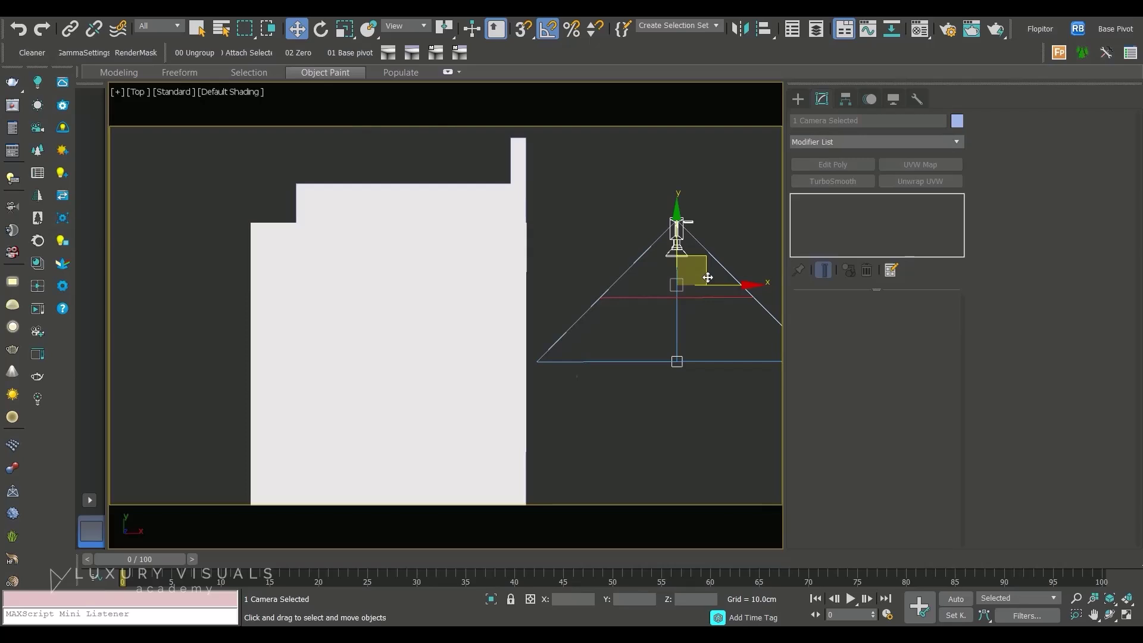
middle_drag(620, 271, 501, 302)
key(F3)
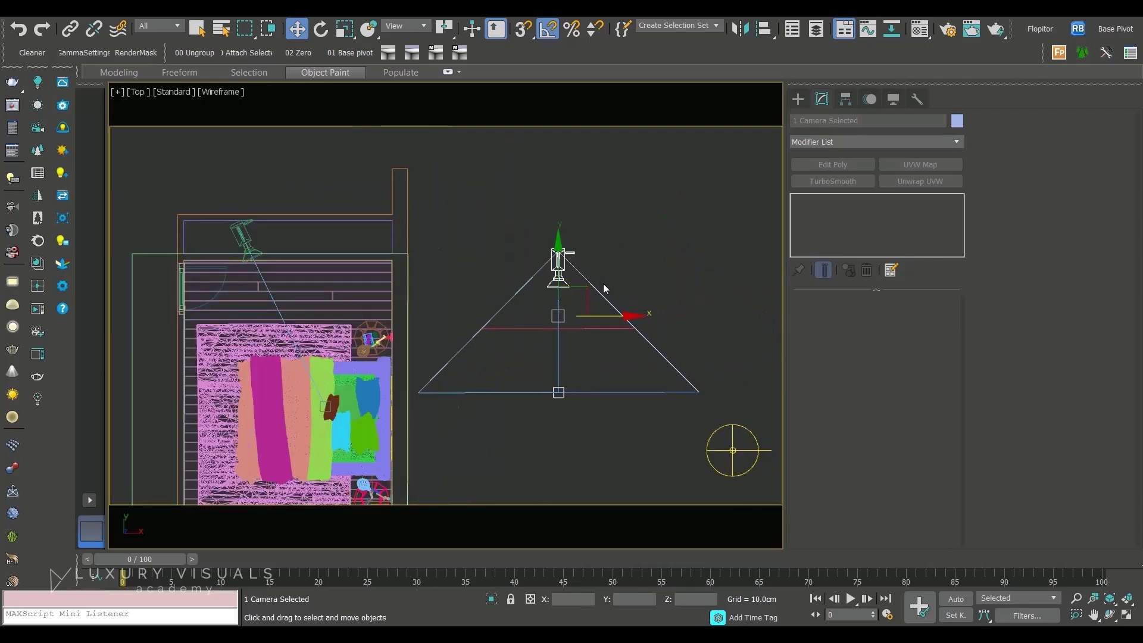
drag(580, 293, 307, 308)
- Look at the bedroom through PhysCamera002 with default shading
key(c)
double_click(533, 217)
click(533, 218)
mouse_move(480, 236)
middle_down()
mouse_move(497, 408)
mouse_move(490, 388)
middle_up()
key(F3)
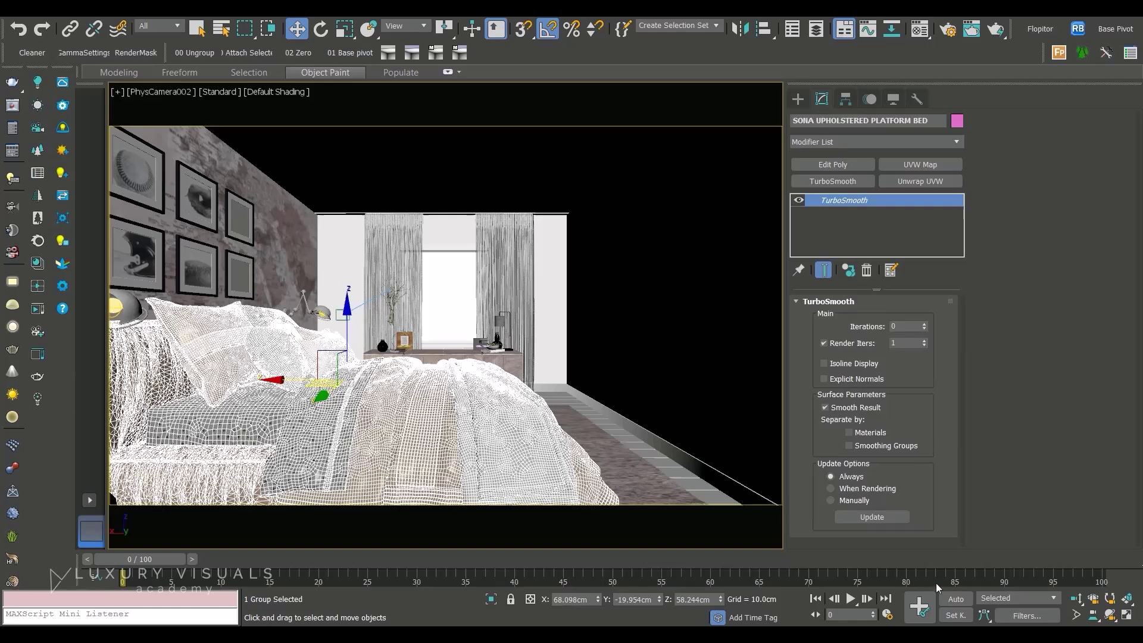
- Split the workspace into two side-by-side viewports and show PhysCamera002 with default shading in the second one
click(89, 500)
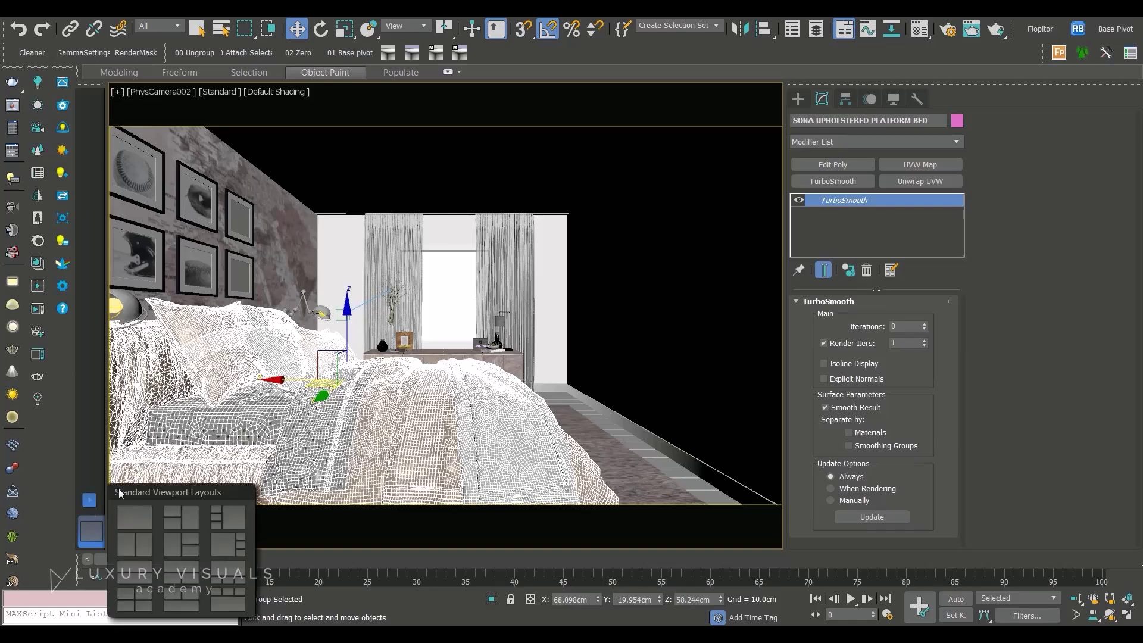
click(134, 544)
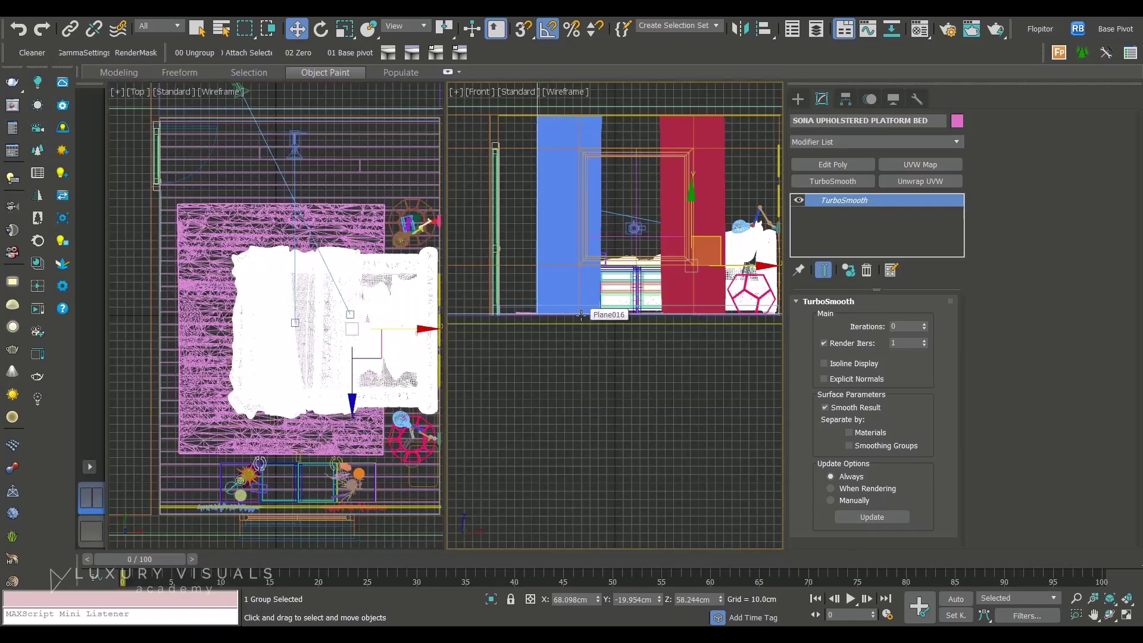
key(c)
double_click(526, 216)
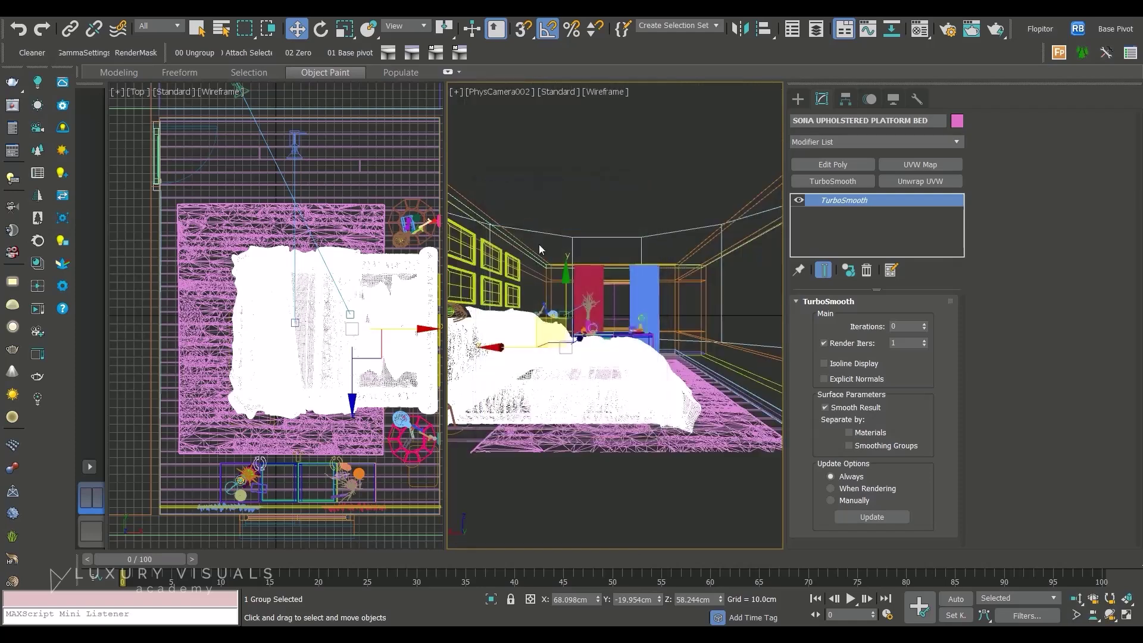
key(shift+f)
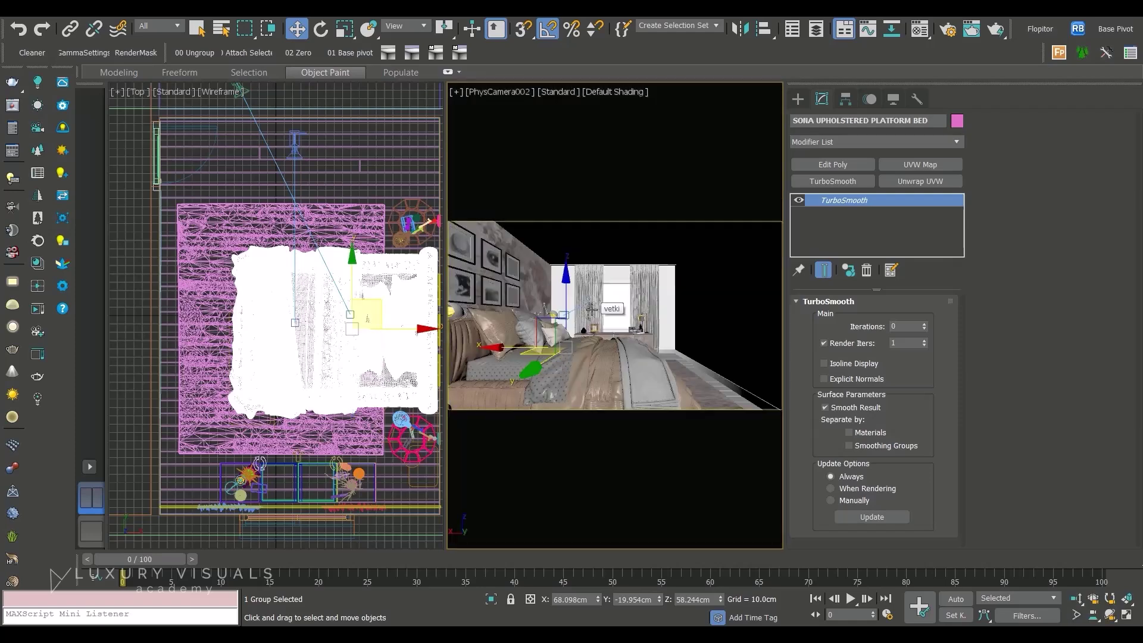
- Hide the grid in the top viewport and keep it in wireframe with the whole room in view
right_click(263, 282)
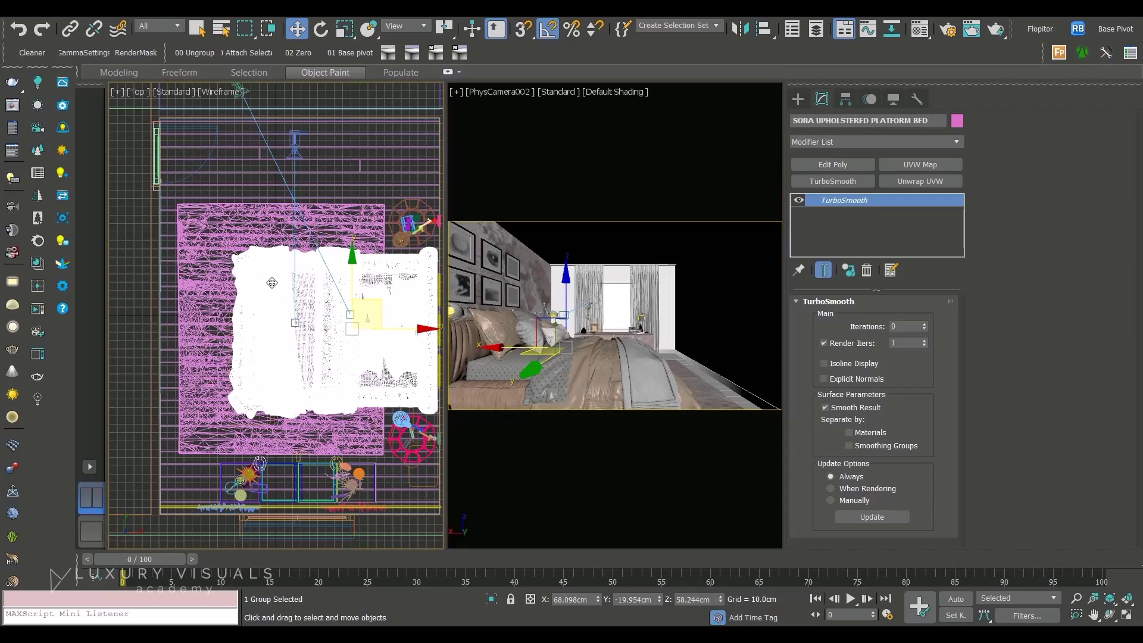
key(g)
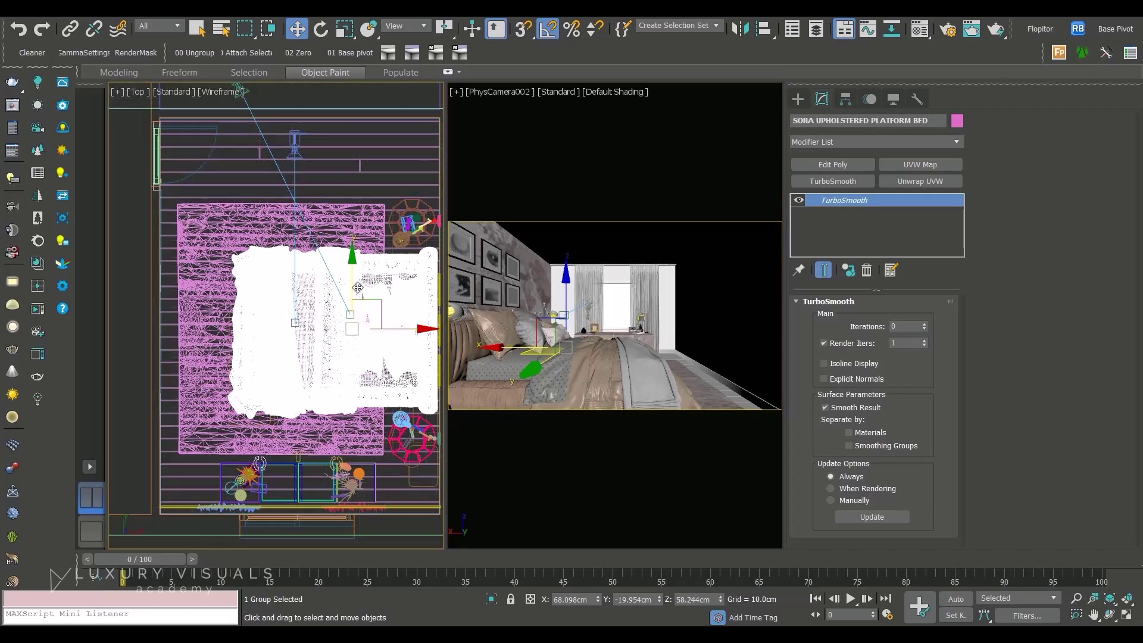
key(F3)
key(F3)
mouse_move(357, 288)
middle_down()
mouse_move(276, 315)
mouse_move(326, 303)
middle_up()
scroll(277, 314, down, 2)
- Reposition PhysCamera002's body and target separately so it looks diagonally toward the headboard wall from close to the bed
click(282, 200)
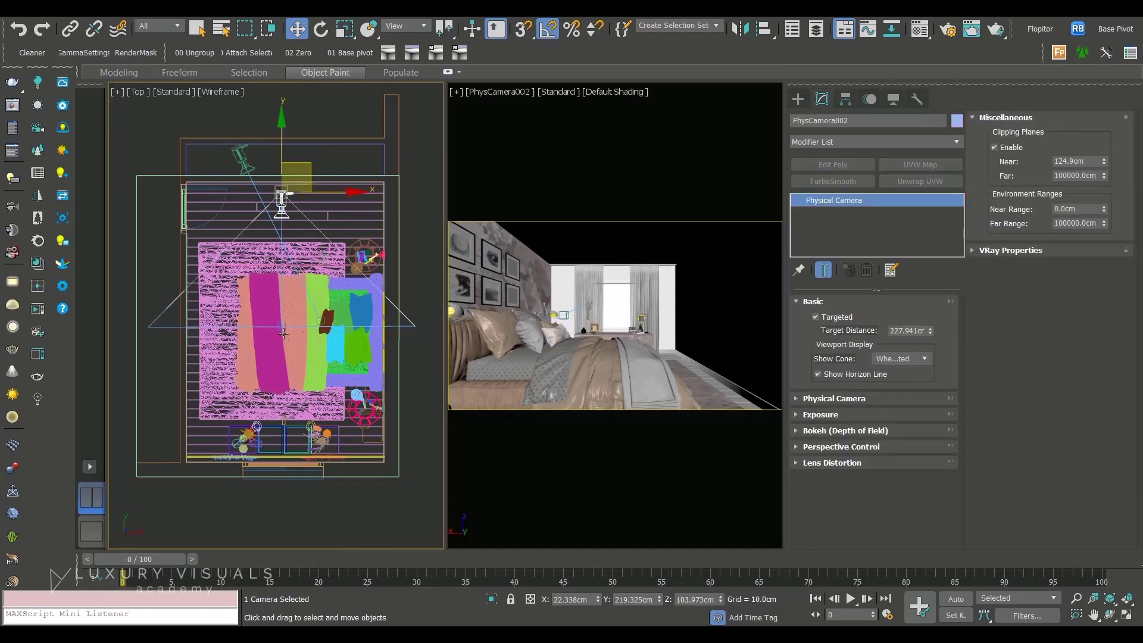
mouse_move(308, 165)
mouse_down()
mouse_move(224, 210)
mouse_move(295, 198)
mouse_move(323, 171)
mouse_up()
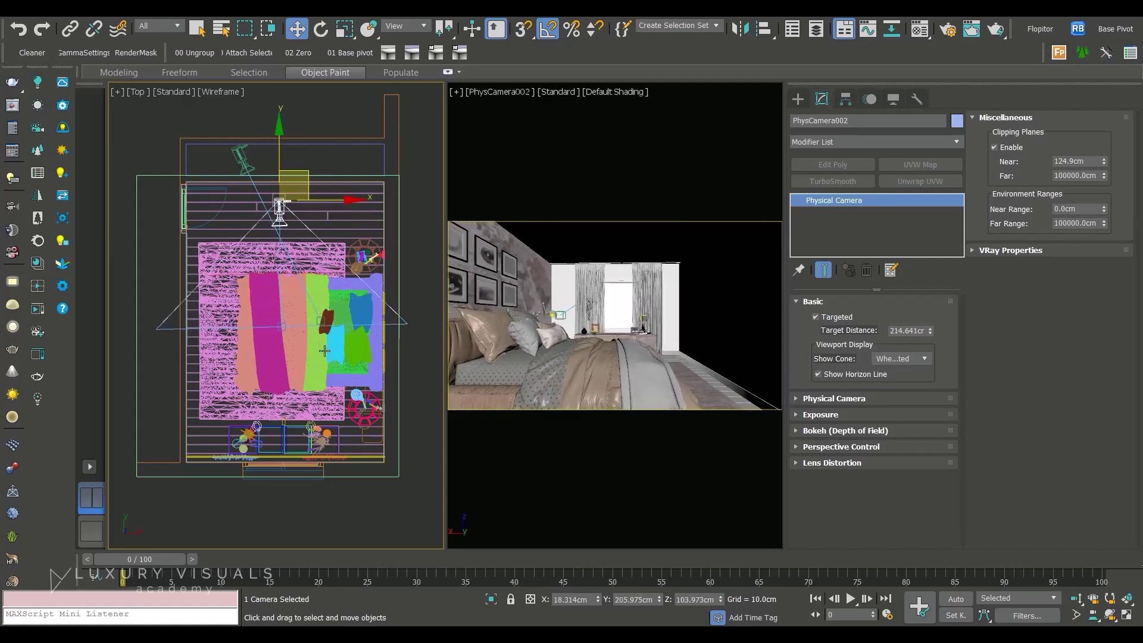
click(285, 322)
drag(311, 308, 371, 235)
click(287, 208)
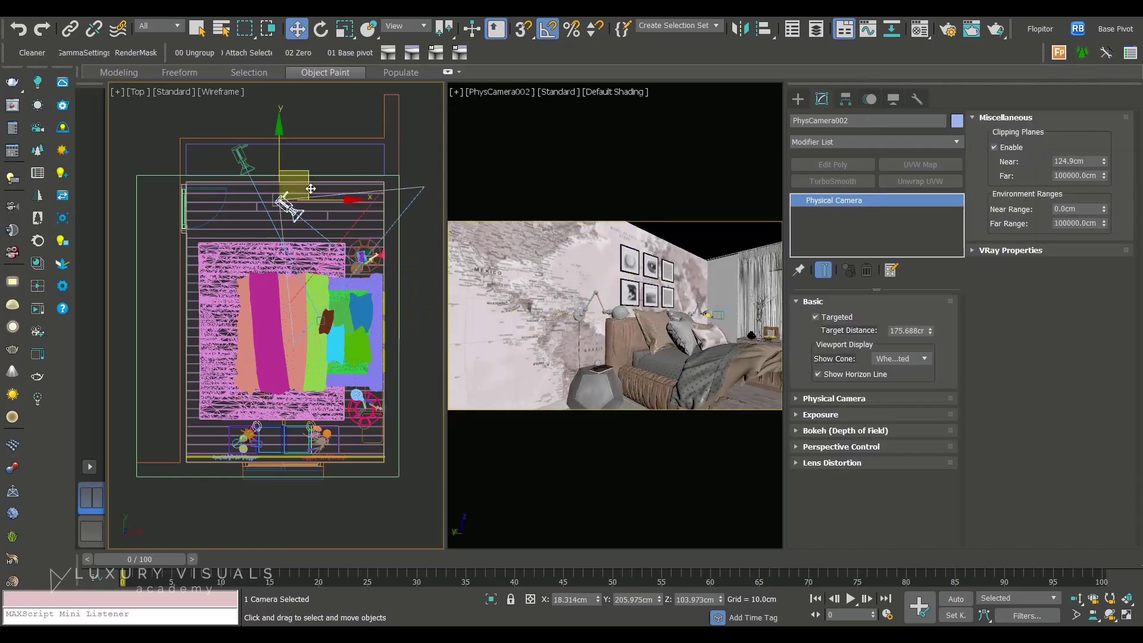
drag(310, 178, 332, 218)
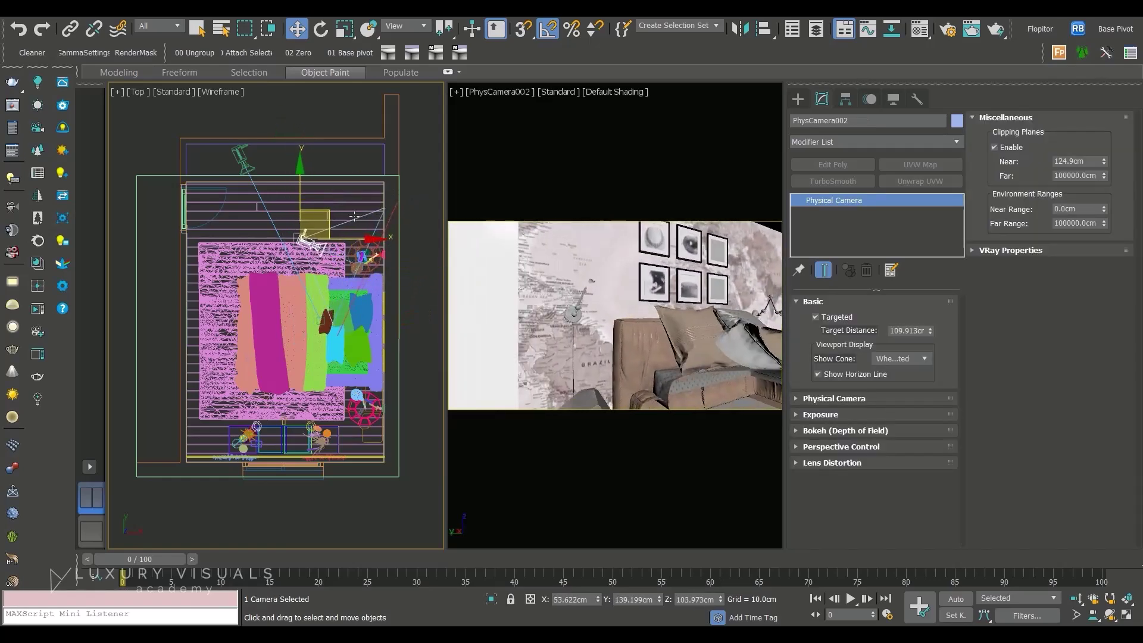
- Turn off PhysCamera002's clipping planes and targeting while shifting its body around beside the bed
click(994, 147)
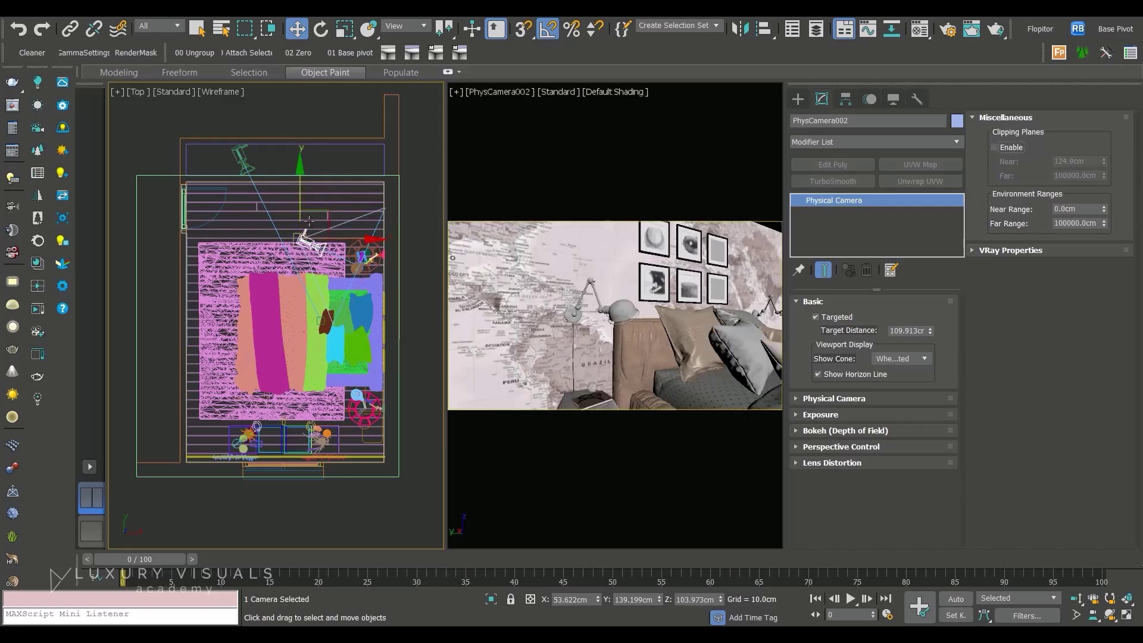
drag(325, 211, 357, 183)
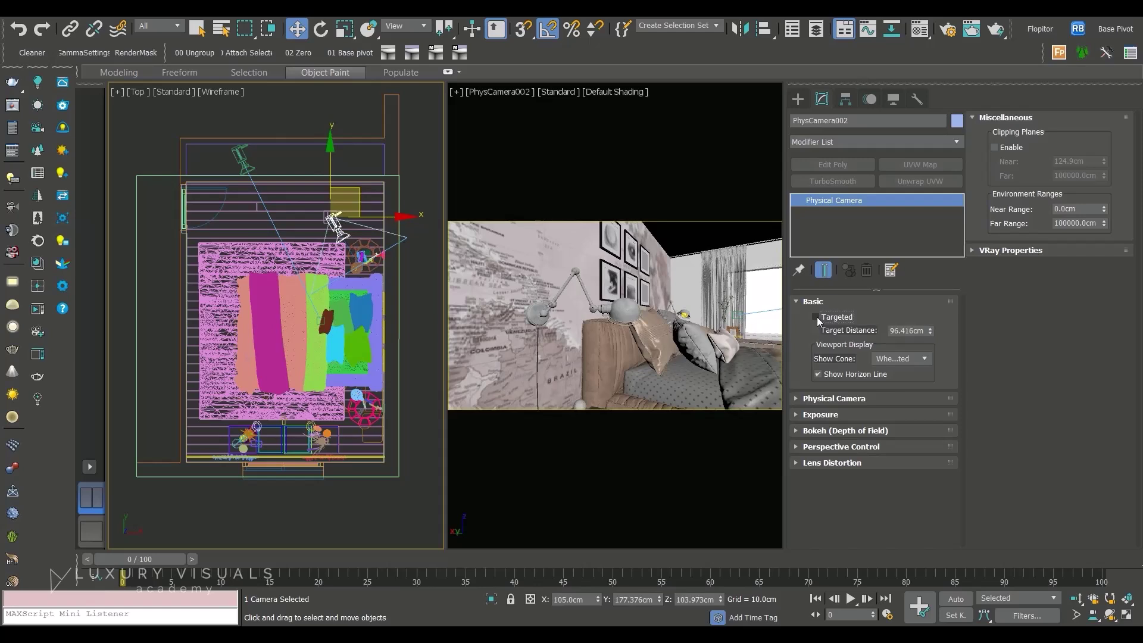
drag(350, 198, 319, 193)
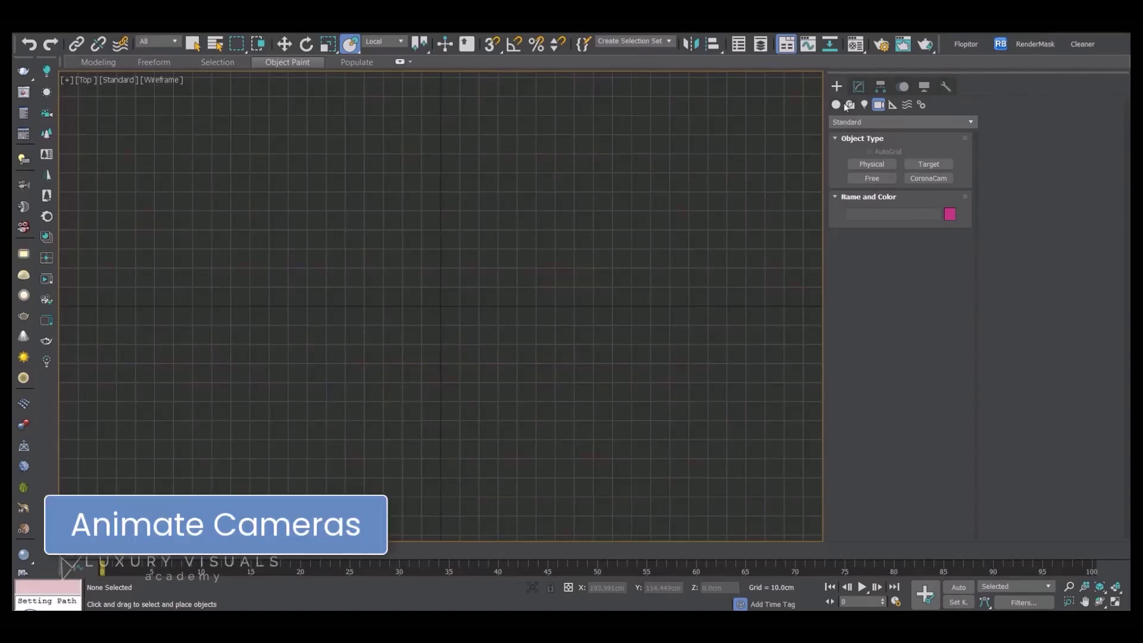
- In the empty scene's top view, draw an S-shaped line with smooth Bezier curves as a camera path
click(849, 104)
click(871, 174)
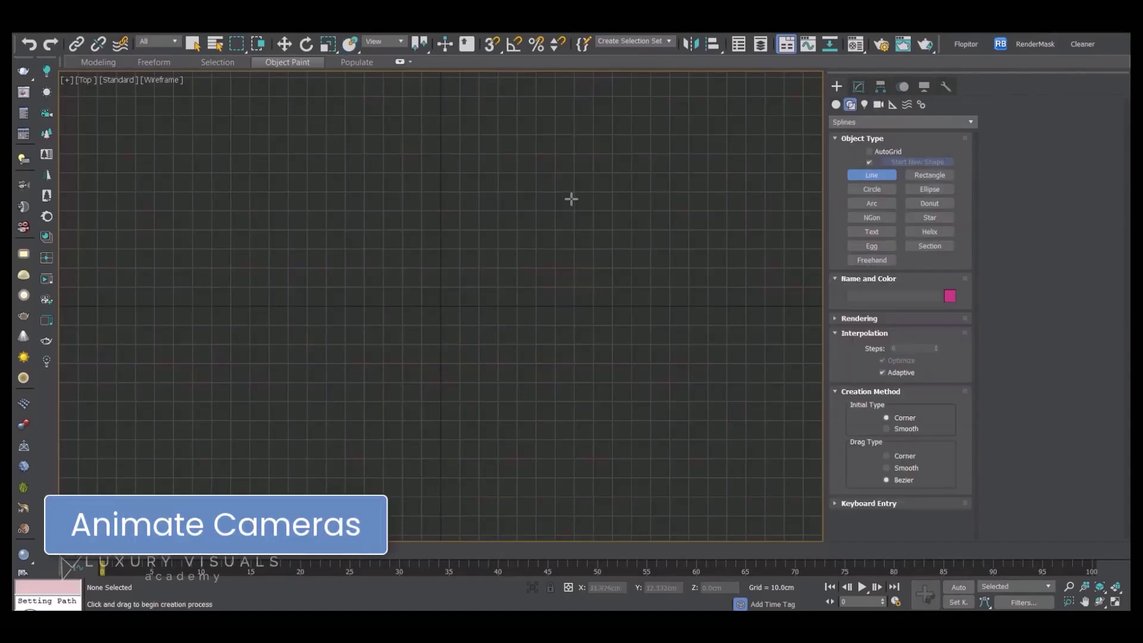
click(253, 382)
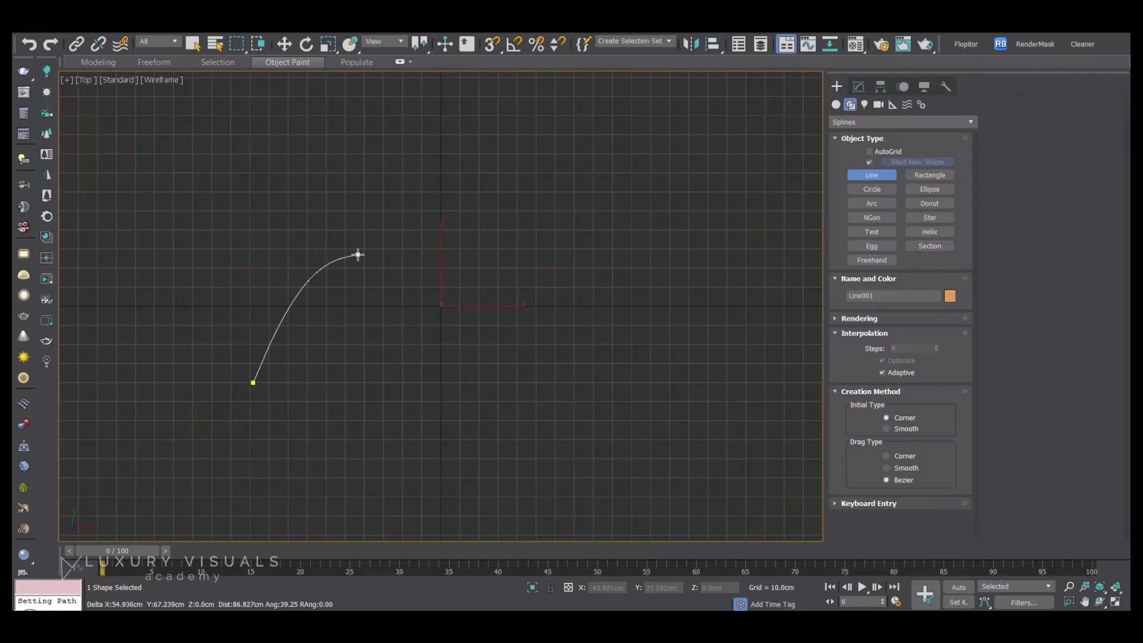
drag(408, 273, 463, 348)
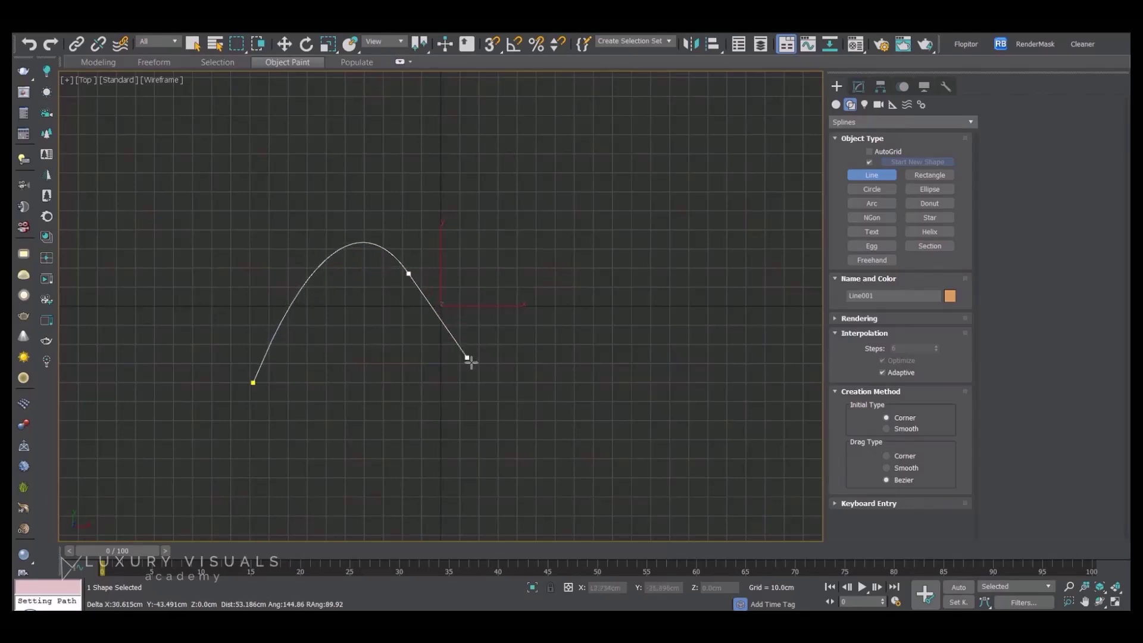
drag(578, 410, 694, 352)
drag(707, 234, 704, 207)
right_click(703, 207)
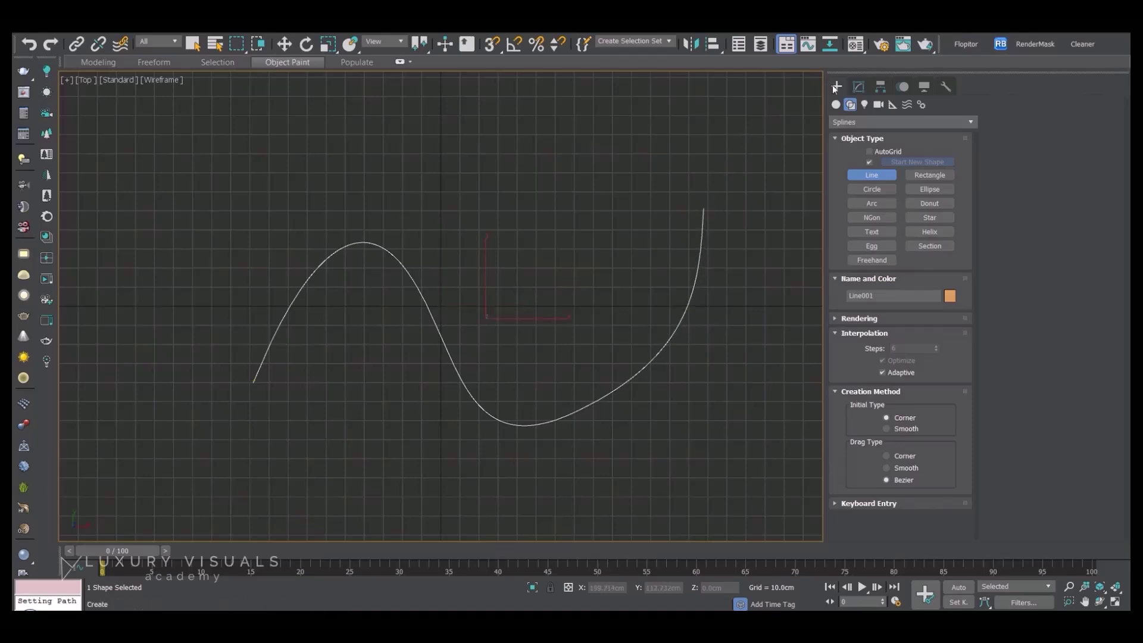
- Create a targeted physical camera below the line's first curve, with a target distance of about 88 cm
click(878, 104)
click(871, 164)
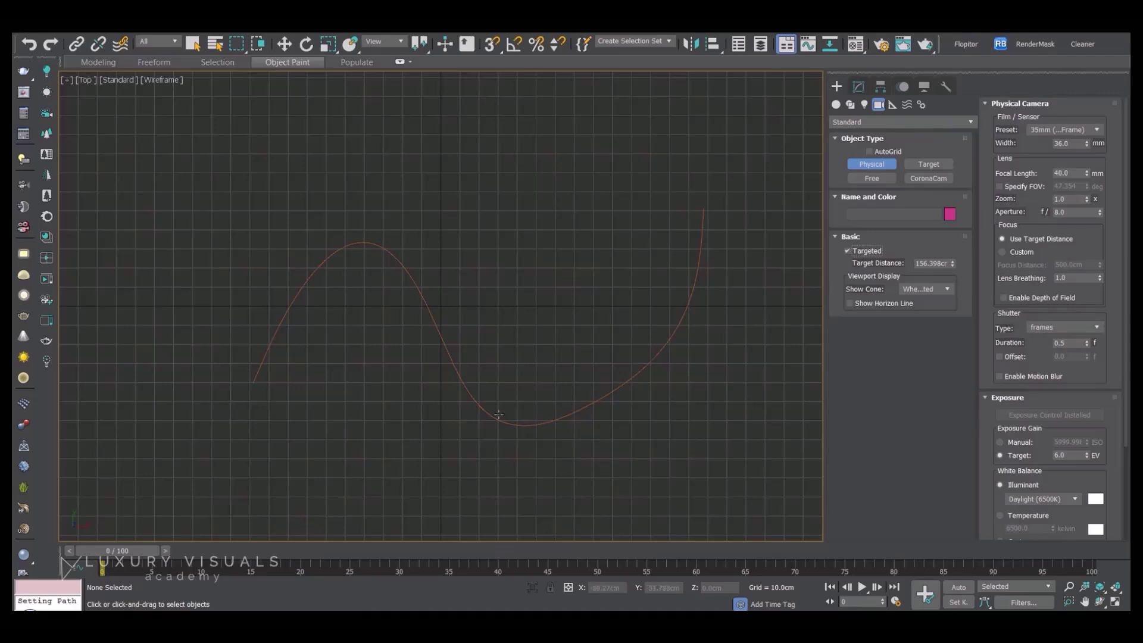
mouse_move(303, 418)
mouse_down()
mouse_move(375, 303)
mouse_move(402, 284)
mouse_up()
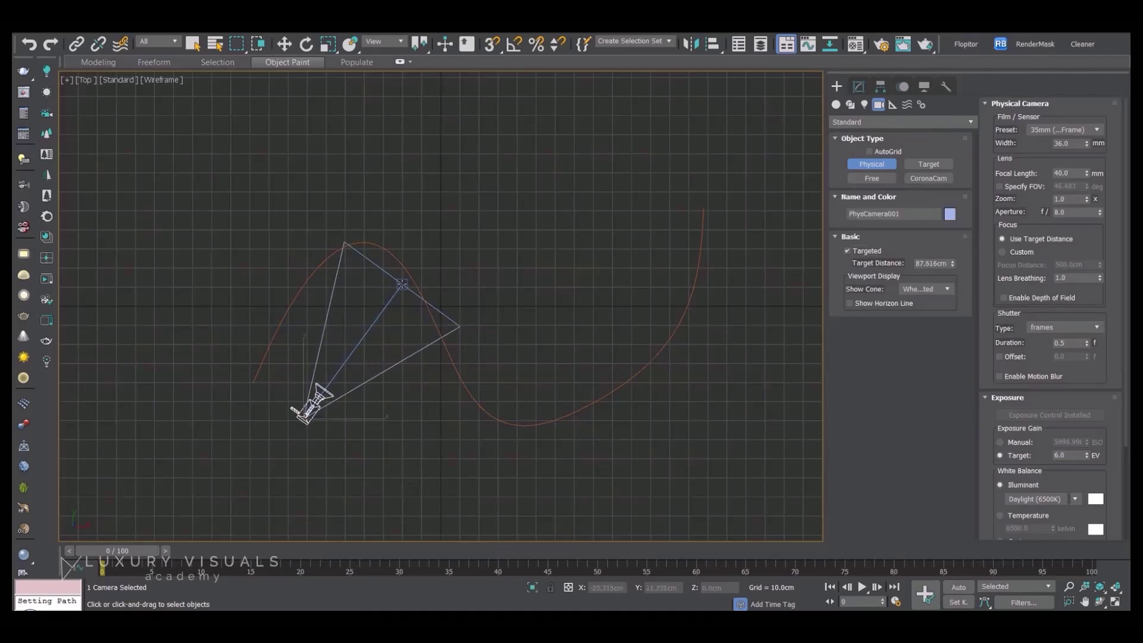
- Attach the camera to the curved line with a Path Constraint
click(268, 26)
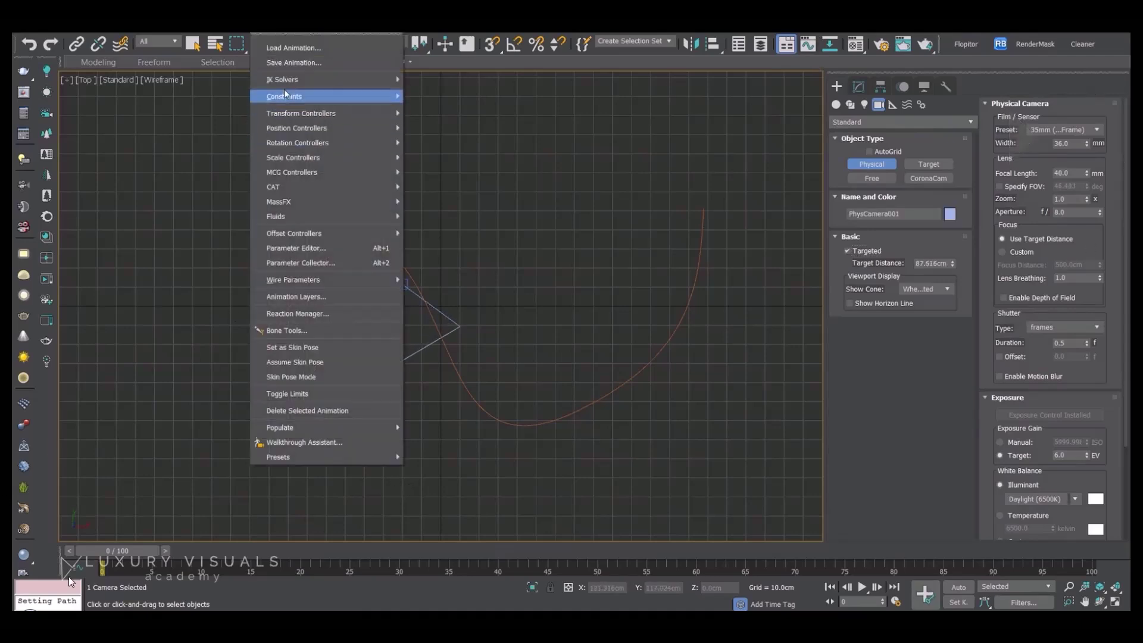
mouse_move(292, 99)
click(445, 136)
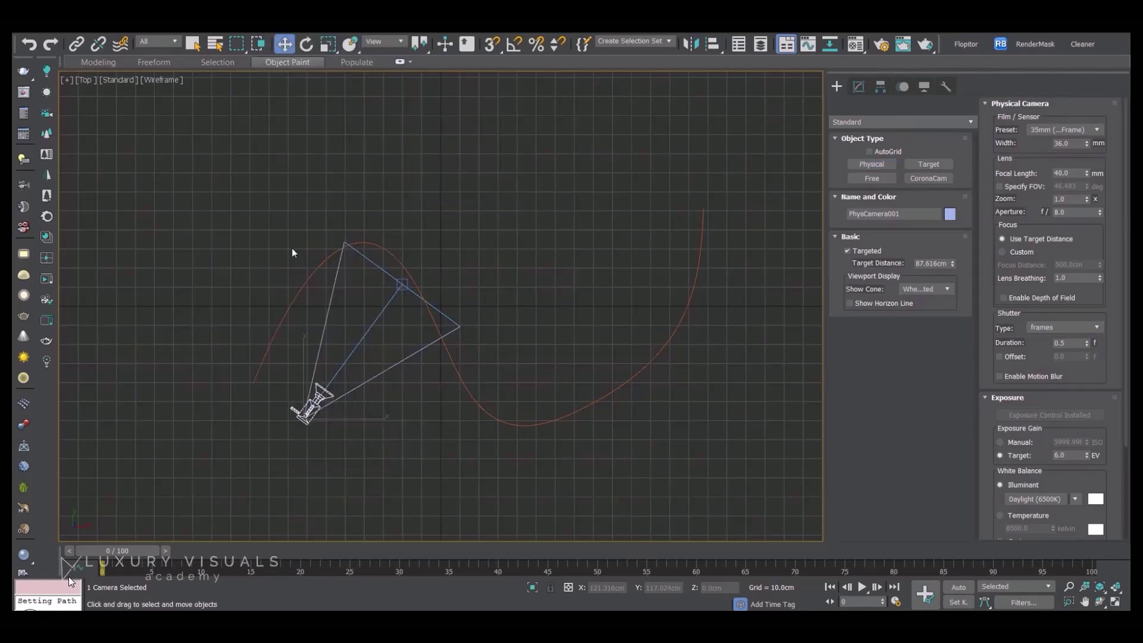
click(309, 262)
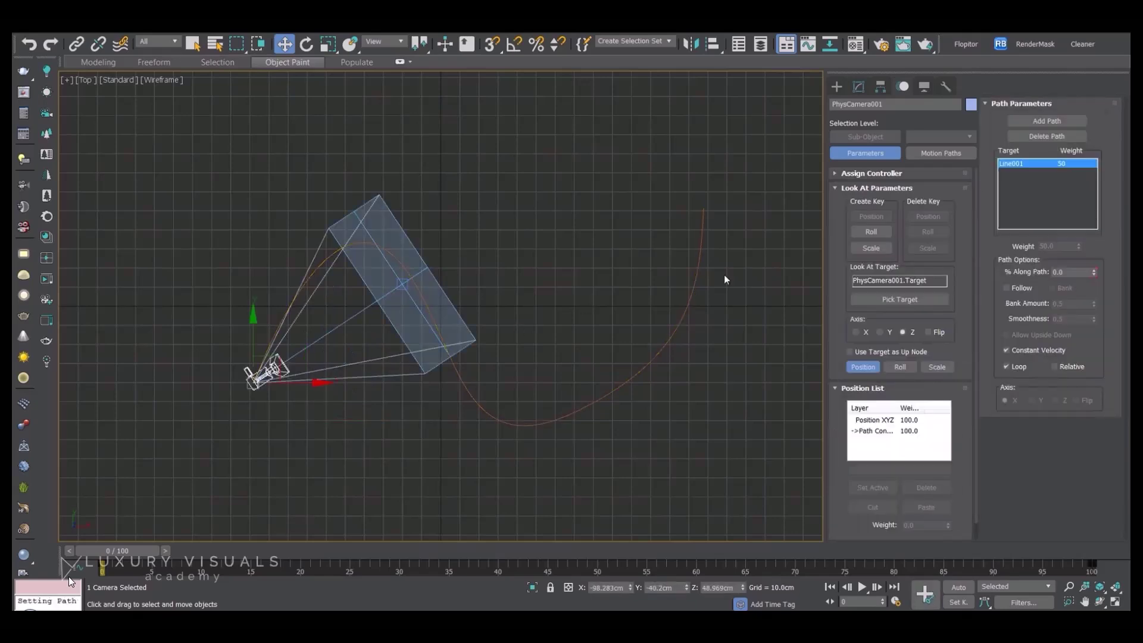
- Make the camera untargeted and move the timeline to frame 60 to check its travel along the path
mouse_move(109, 554)
mouse_down()
mouse_move(607, 553)
mouse_move(109, 553)
mouse_up()
key(w)
click(858, 86)
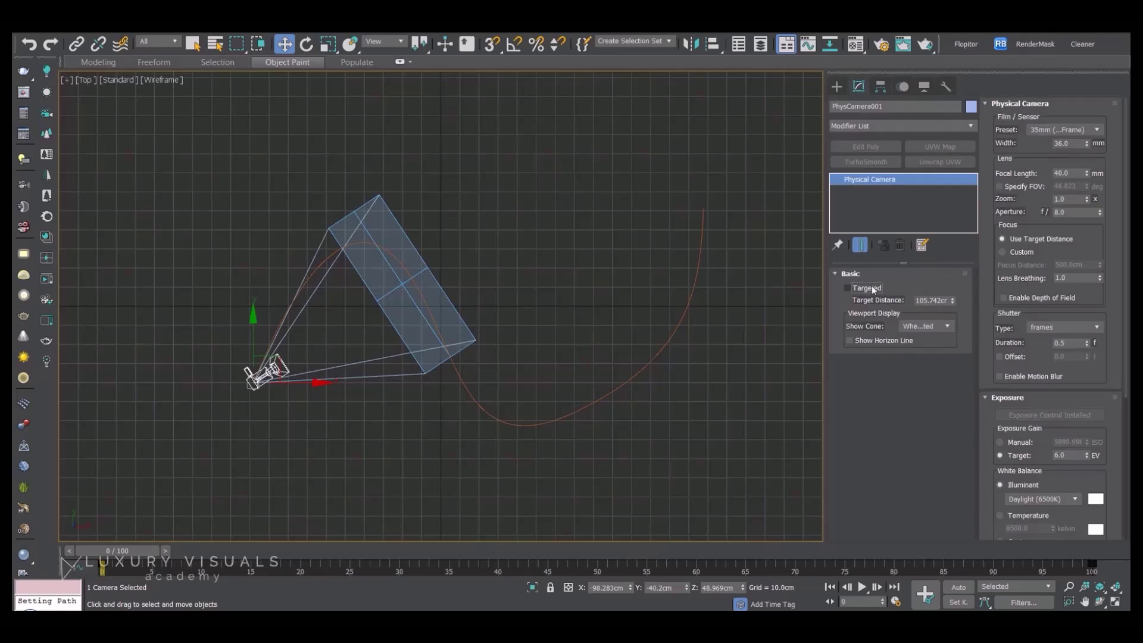
drag(118, 551, 692, 550)
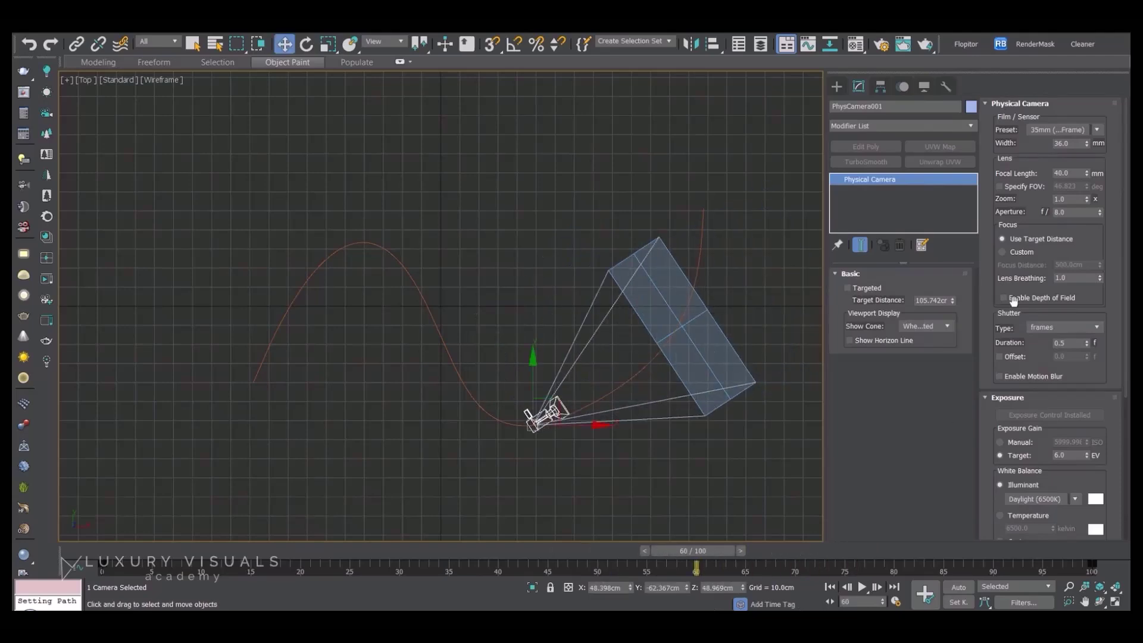
- Enable Follow in the camera's path options and scrub the timeline to check how it turns along the line
click(903, 86)
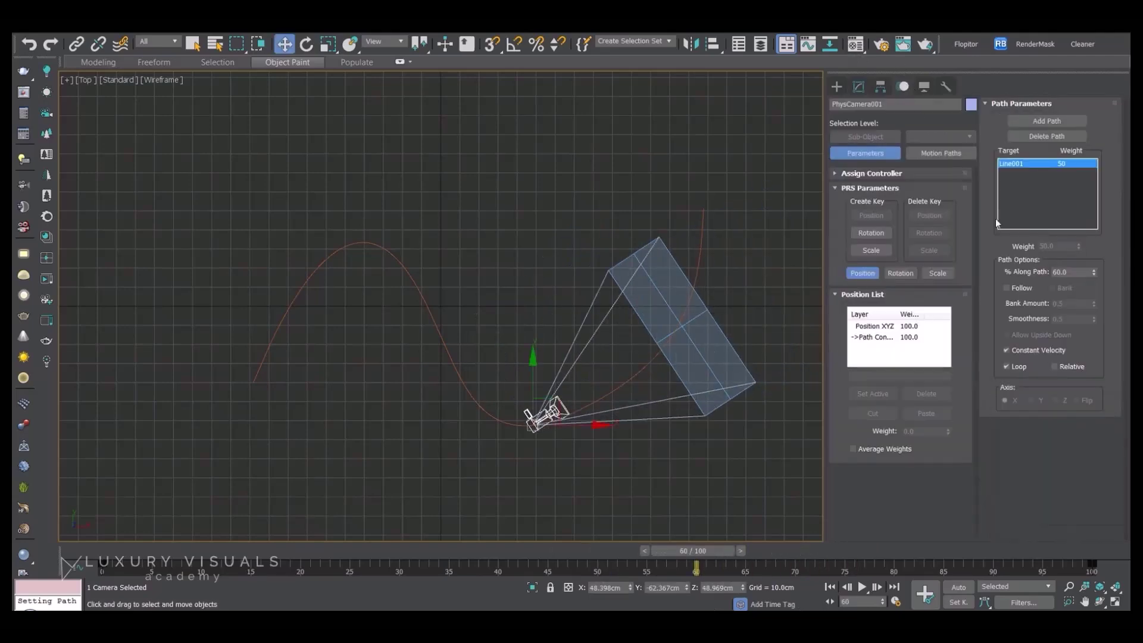
click(1020, 289)
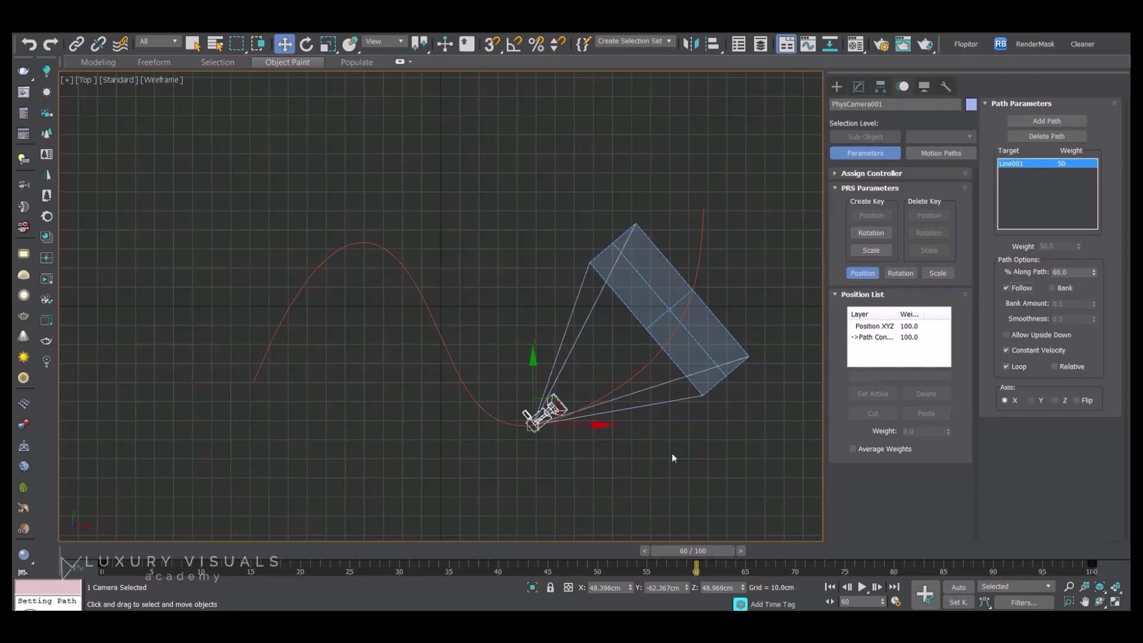
drag(690, 550, 411, 435)
click(412, 434)
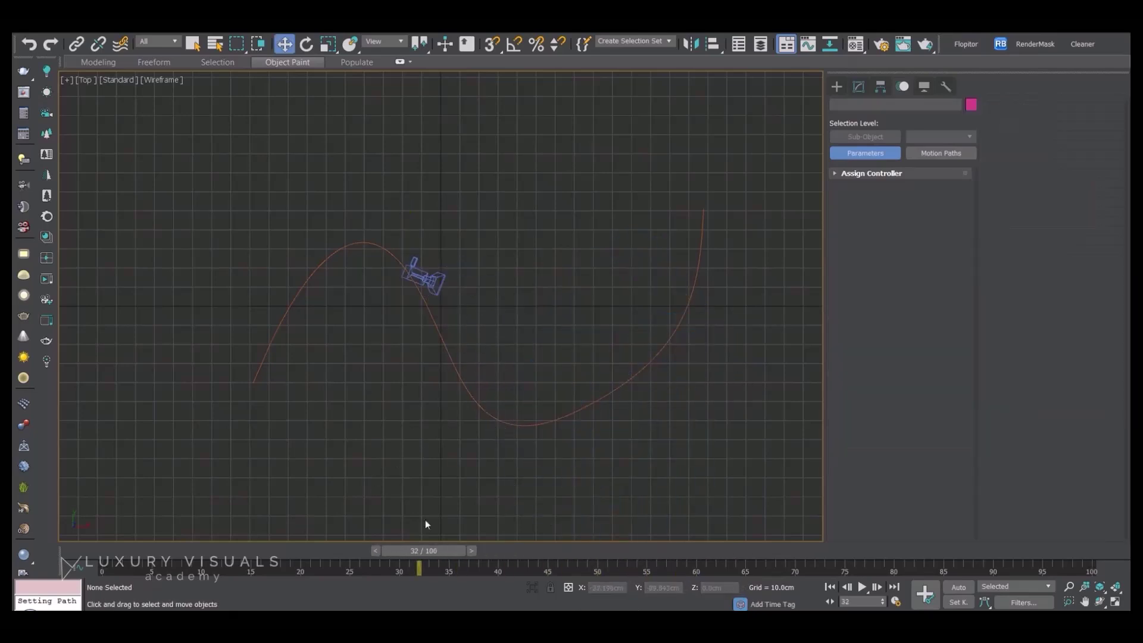
drag(448, 552, 92, 580)
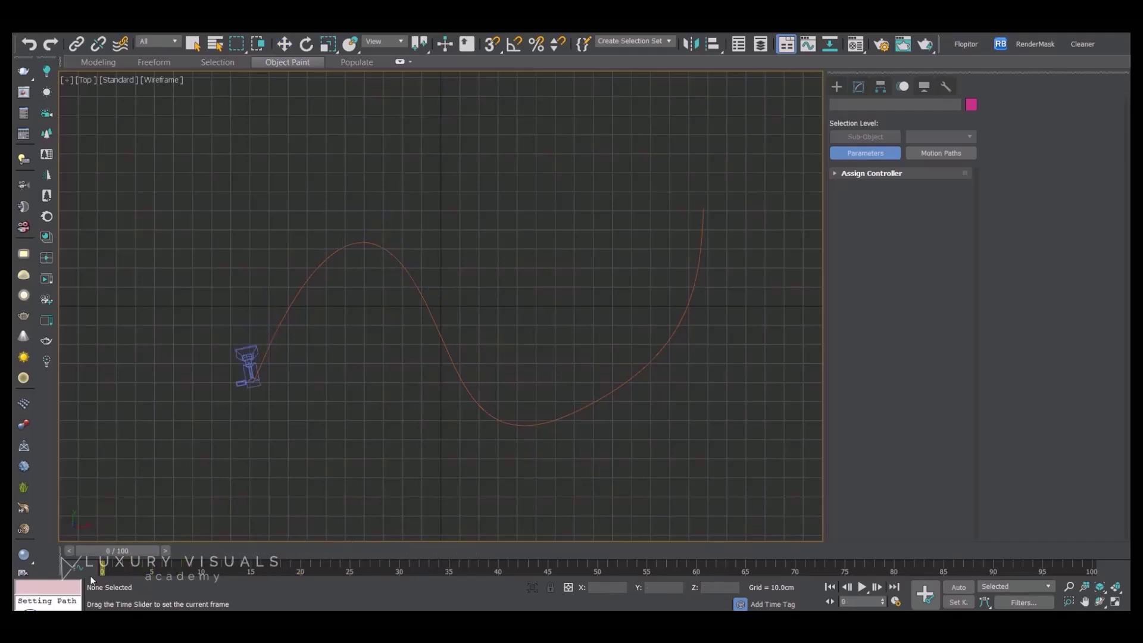
drag(153, 552, 205, 452)
- Turn on Auto Key for the camera and, at frame 21, rotate it clockwise to face along the X direction
click(234, 362)
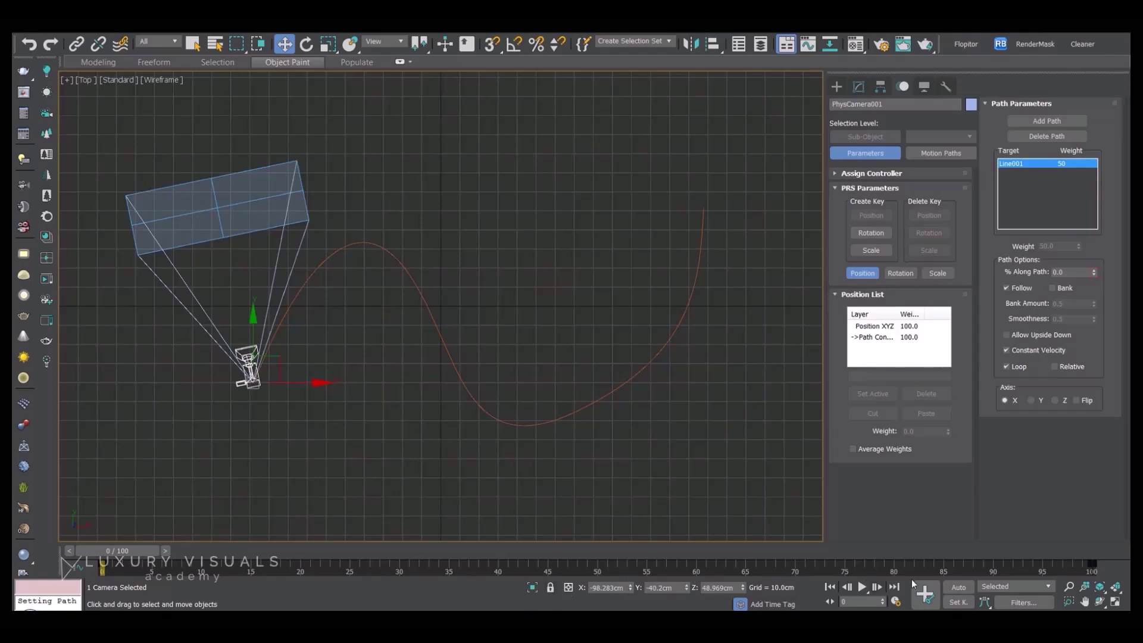
click(958, 588)
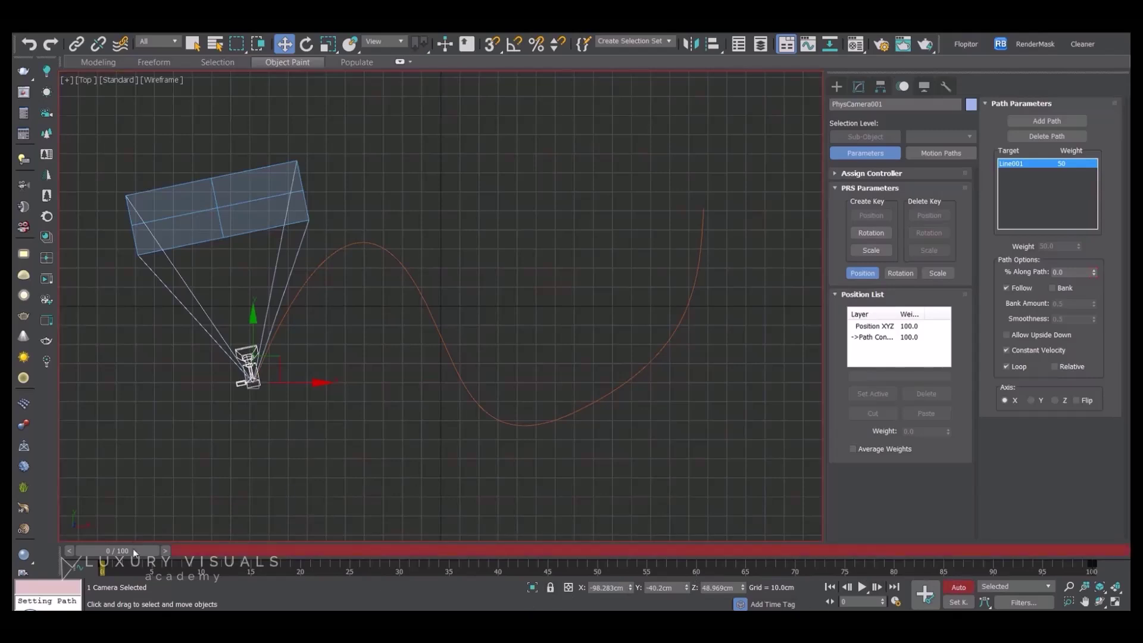
drag(119, 550, 312, 539)
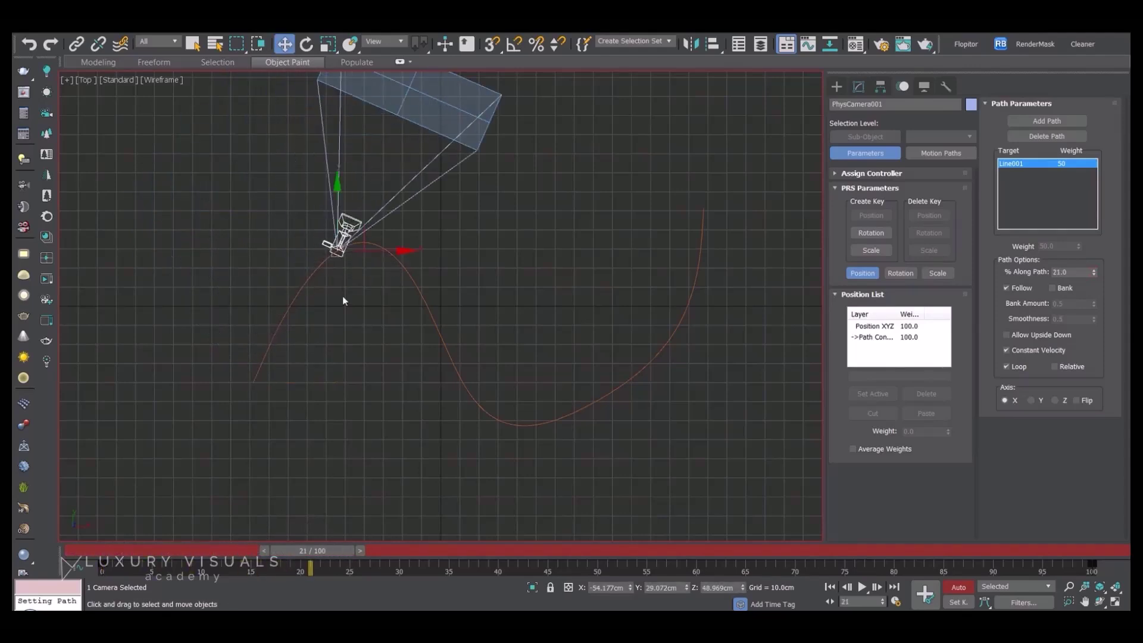
right_click(345, 234)
click(399, 258)
drag(366, 194, 421, 257)
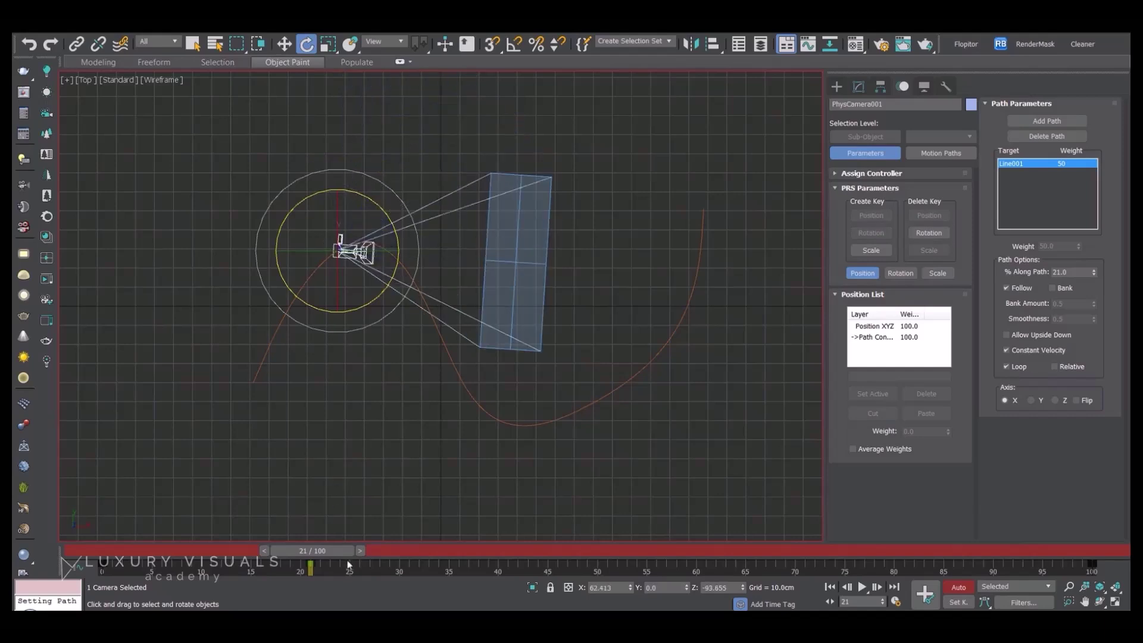
- At frame 56, key a counterclockwise rotation of the camera so it faces along the path's next stretch
drag(337, 552, 644, 550)
drag(552, 390, 552, 389)
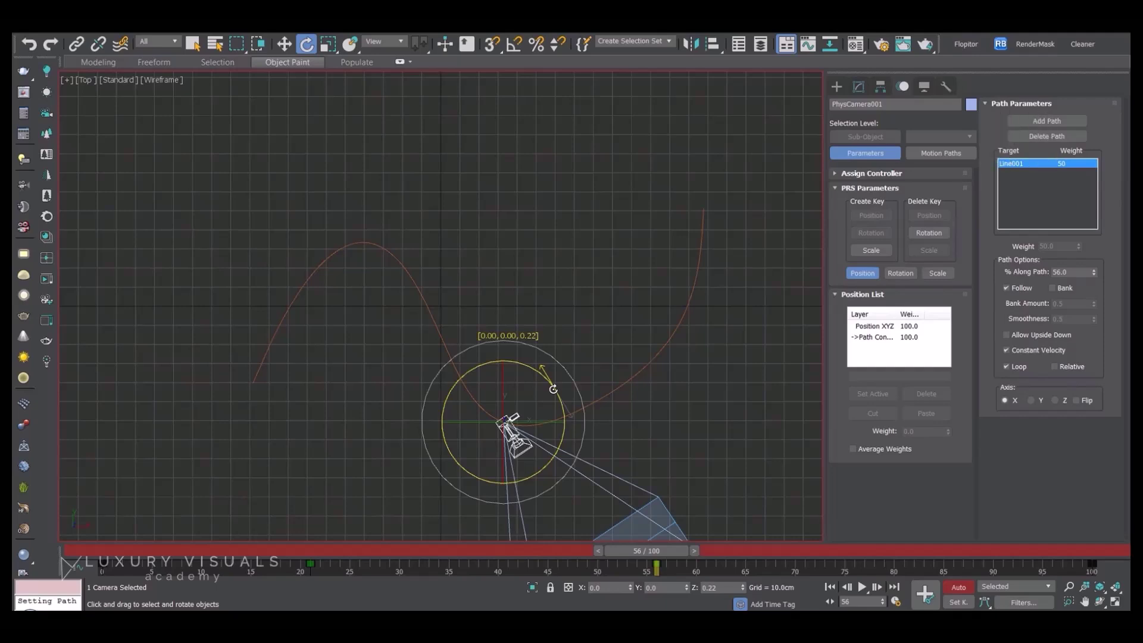
drag(553, 389, 518, 345)
- At frame 0, rotate the camera clockwise to face along the path's first curve and scrub the timeline to review the animation
drag(676, 548, 126, 599)
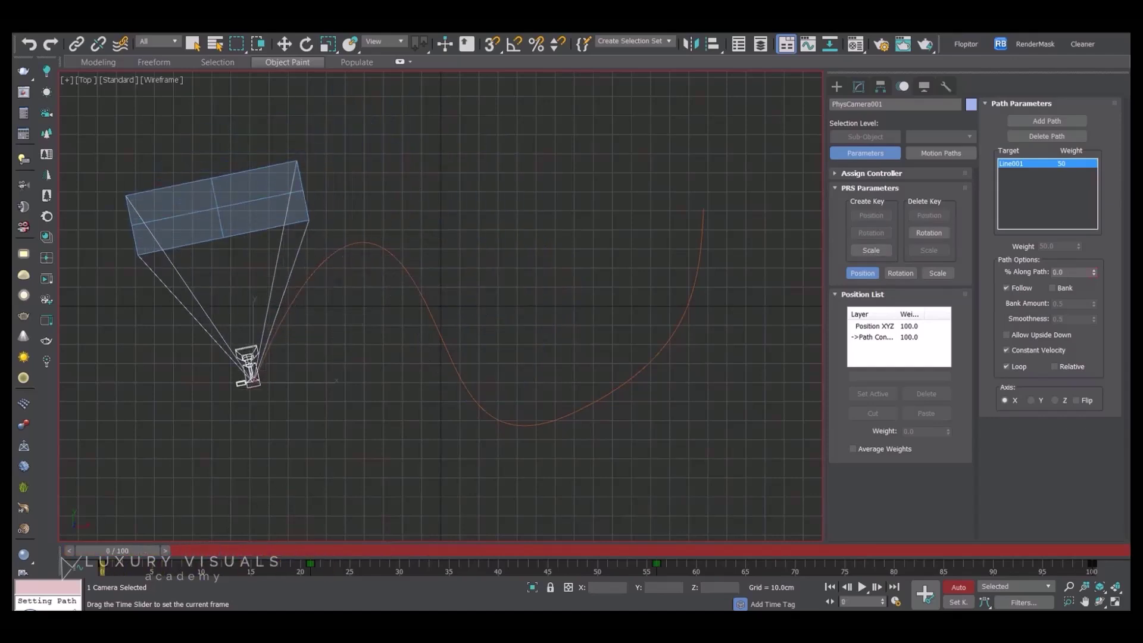
key(e)
drag(295, 336, 330, 370)
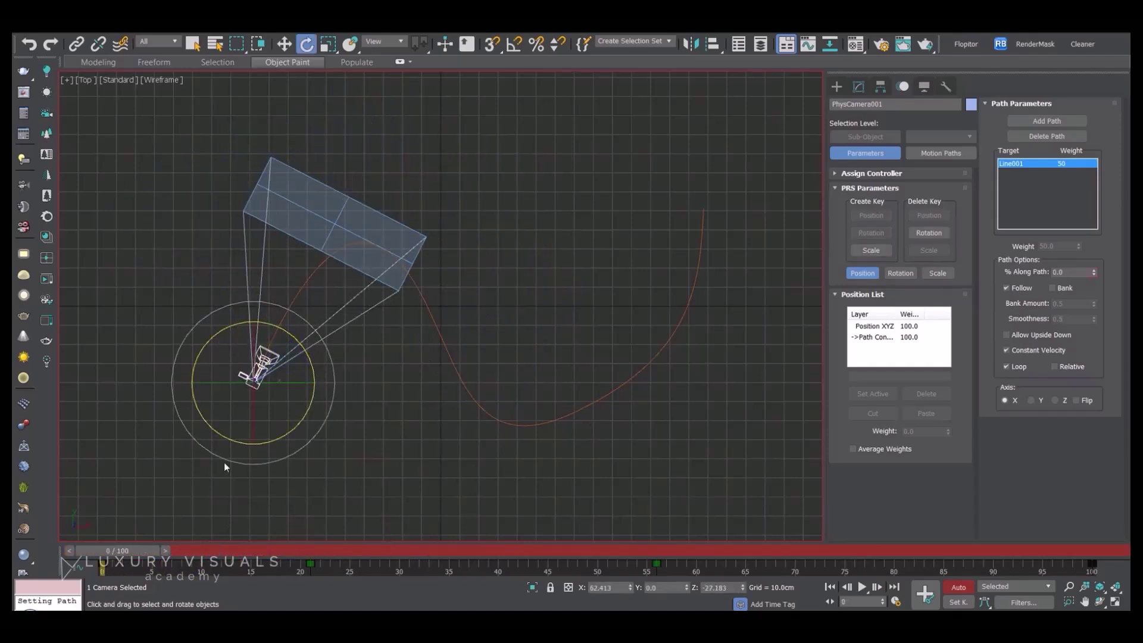
drag(132, 547, 547, 563)
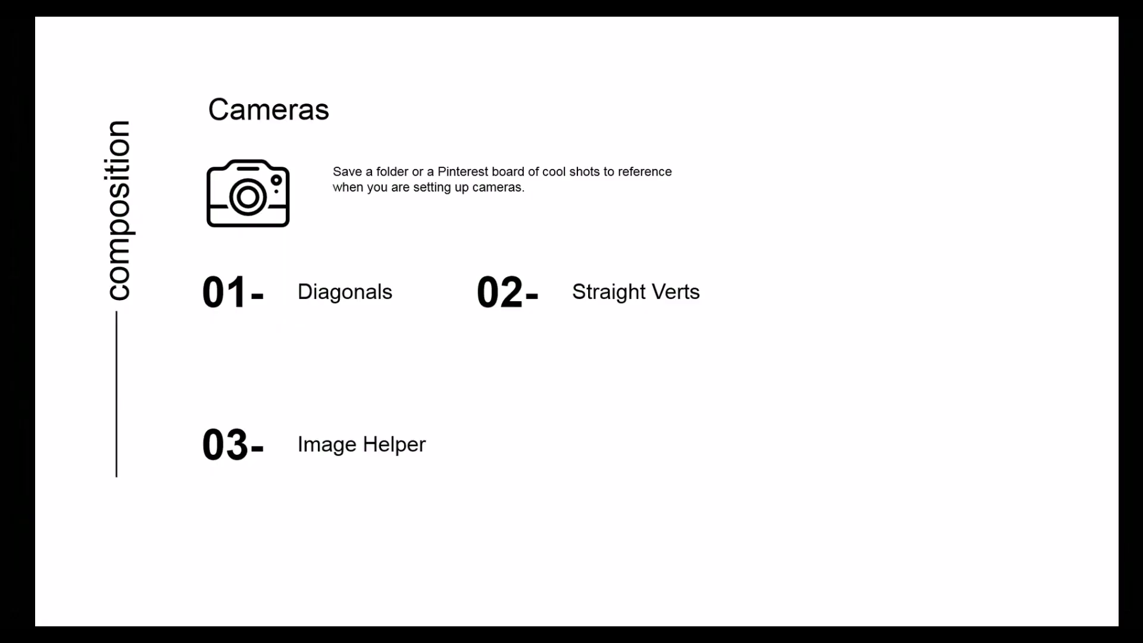